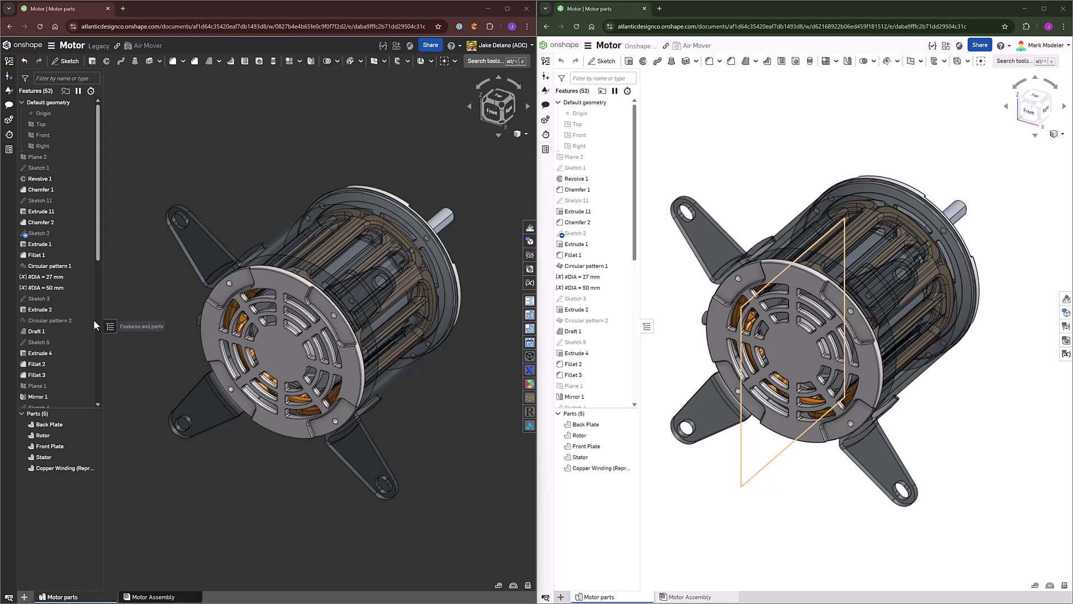
Open the Motor Assembly in both the Legacy and the Onshape Method documents
{"action": "scroll", "coordinate": [70, 285], "scroll_direction": "down", "scroll_amount": 5}
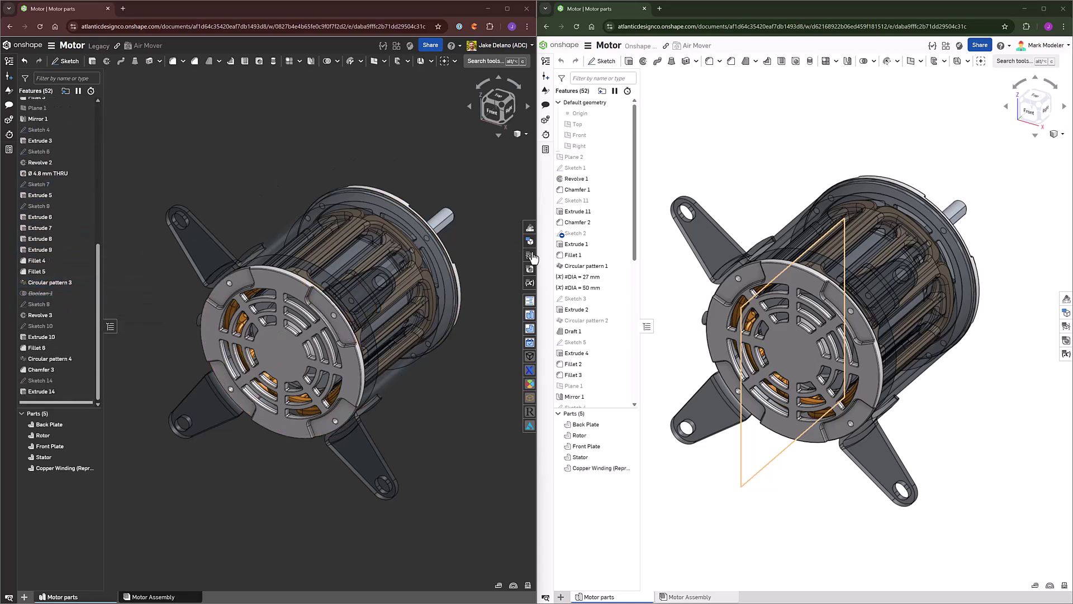
{"action": "scroll", "coordinate": [598, 263], "scroll_direction": "down", "scroll_amount": 5}
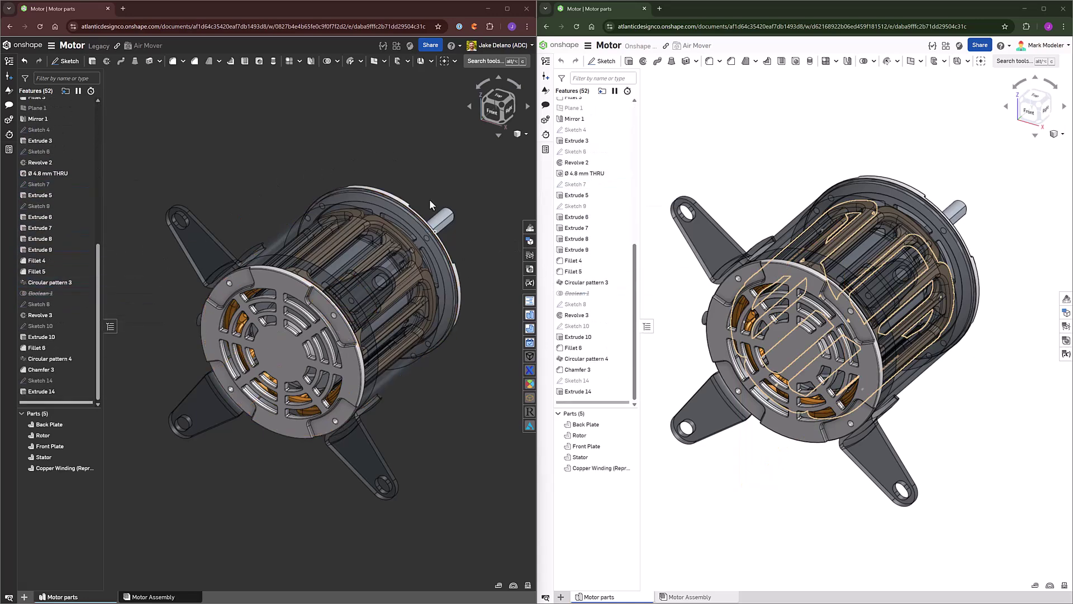
{"action": "right_click_drag", "start_coordinate": [429, 199], "coordinate": [353, 219]}
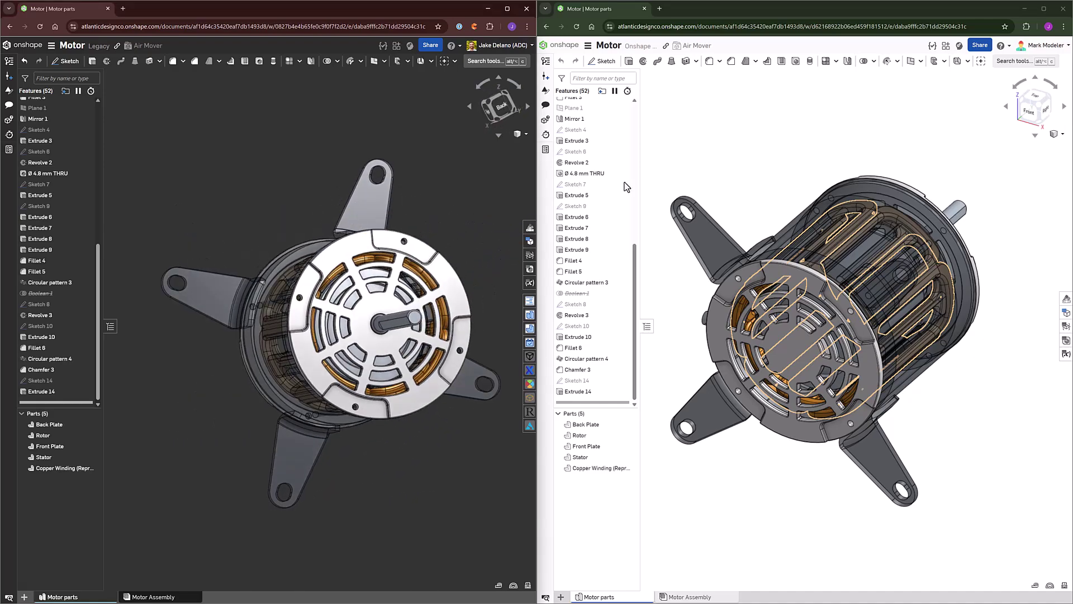
{"action": "left_click", "coordinate": [867, 186]}
{"action": "key", "text": "shift+2"}
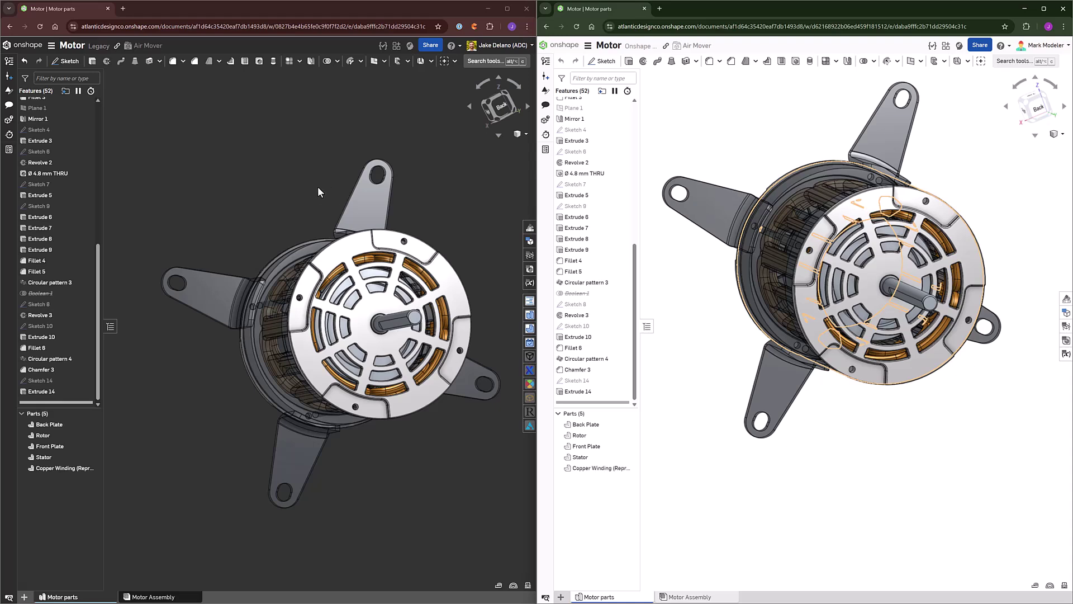
{"action": "left_click", "coordinate": [175, 594]}
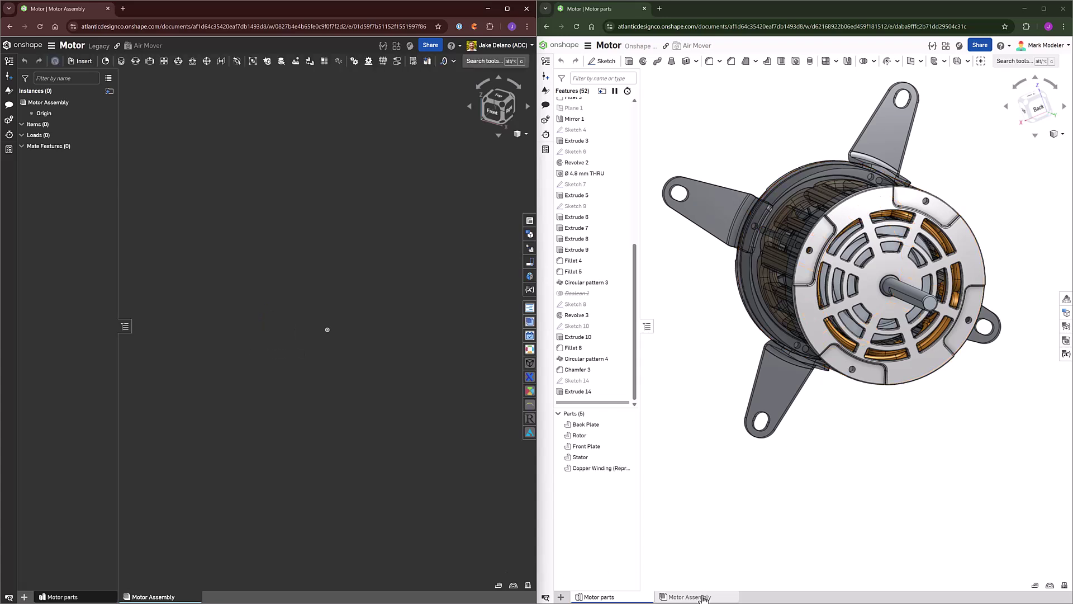
{"action": "left_click", "coordinate": [699, 596]}
{"action": "left_click", "coordinate": [345, 456]}
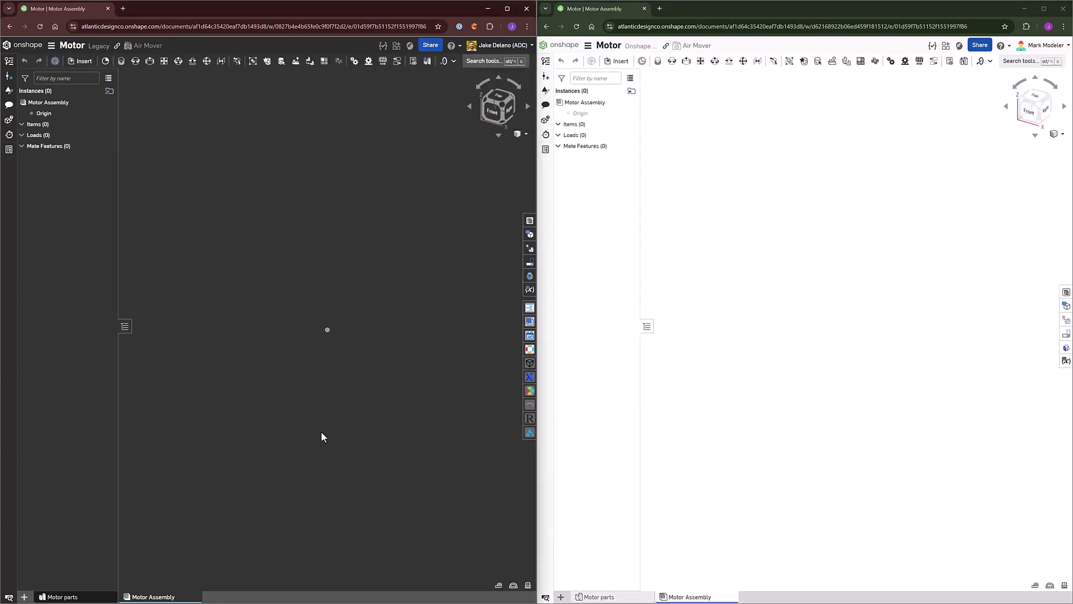
Insert the Back Plate, Copper Winding, Front Plate, Rotor and Stator one by one into the Legacy document's Motor Assembly
{"action": "left_click", "coordinate": [76, 66]}
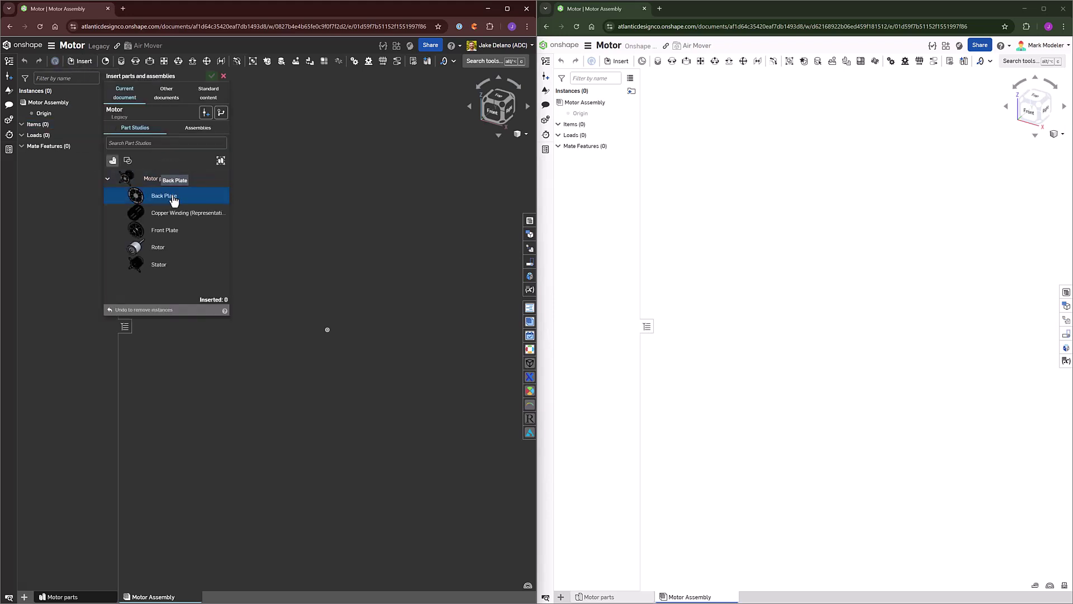
{"action": "left_click", "coordinate": [173, 199]}
{"action": "left_click", "coordinate": [173, 213]}
{"action": "left_click", "coordinate": [174, 232]}
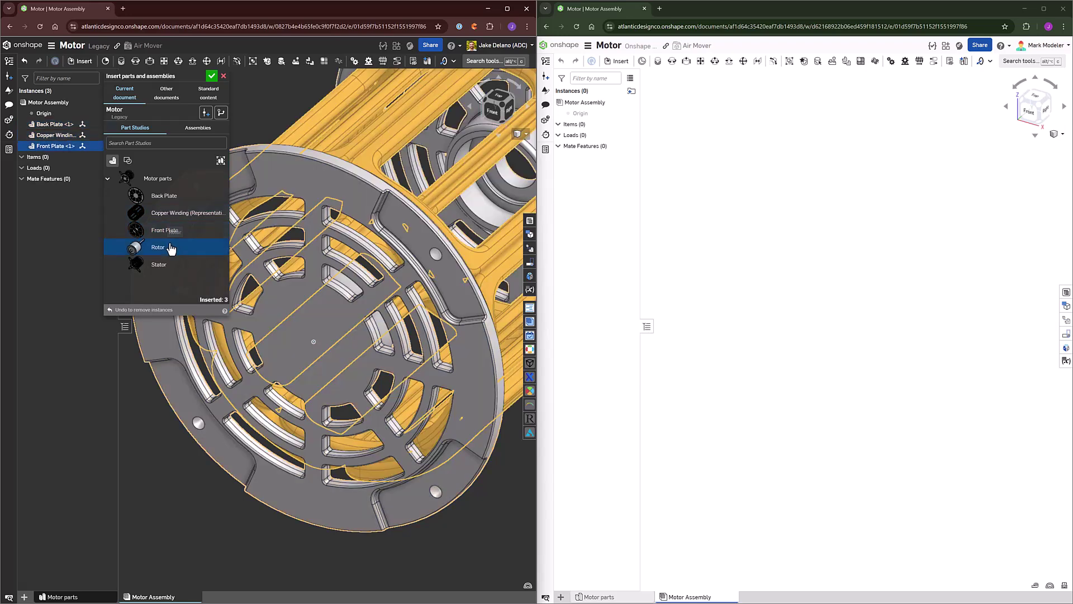
{"action": "left_click", "coordinate": [169, 251]}
{"action": "left_click", "coordinate": [168, 265]}
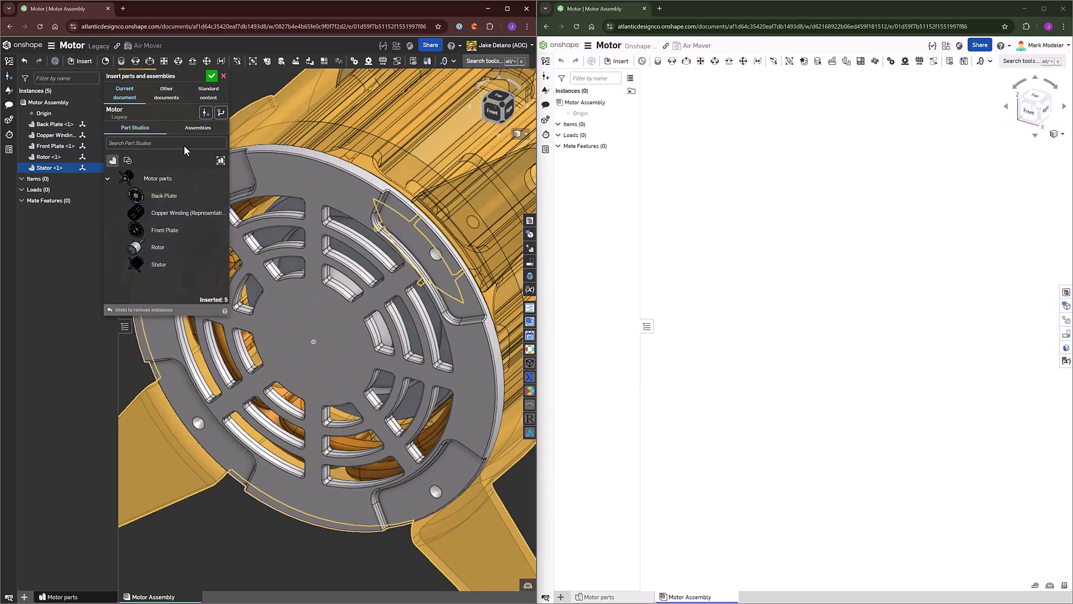
{"action": "left_click", "coordinate": [211, 79]}
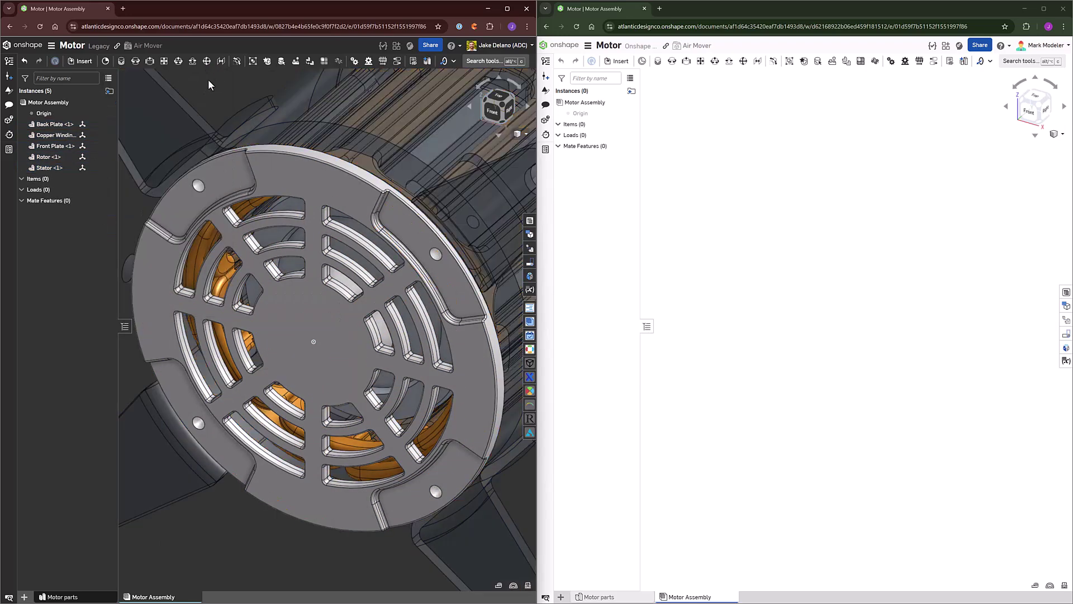
{"action": "key", "text": "f"}
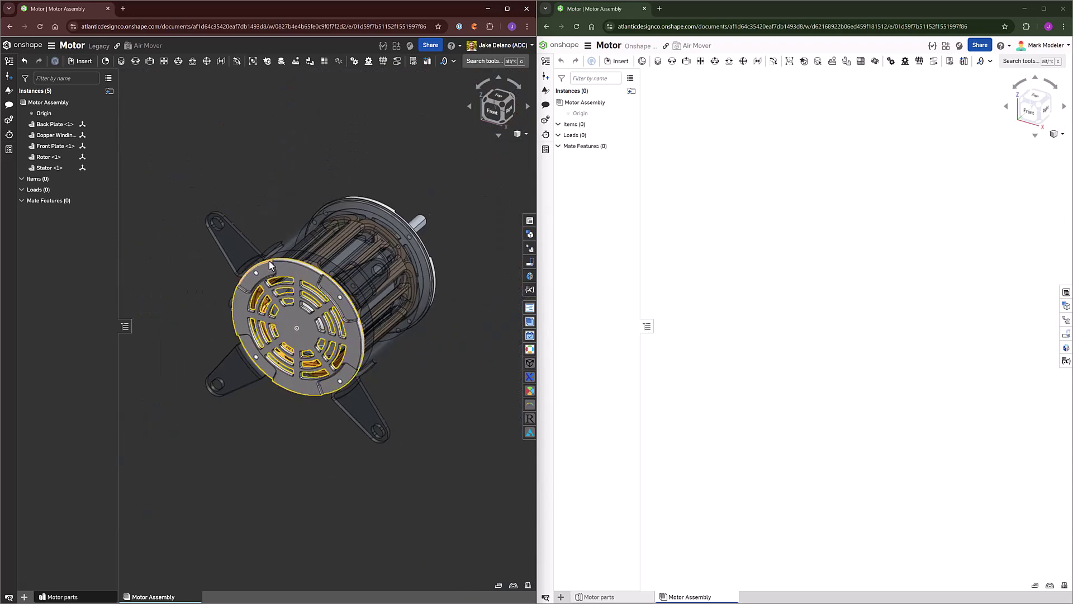
Insert the whole Motor parts studio at once into the Onshape Method document's Motor Assembly
{"action": "left_click", "coordinate": [600, 597]}
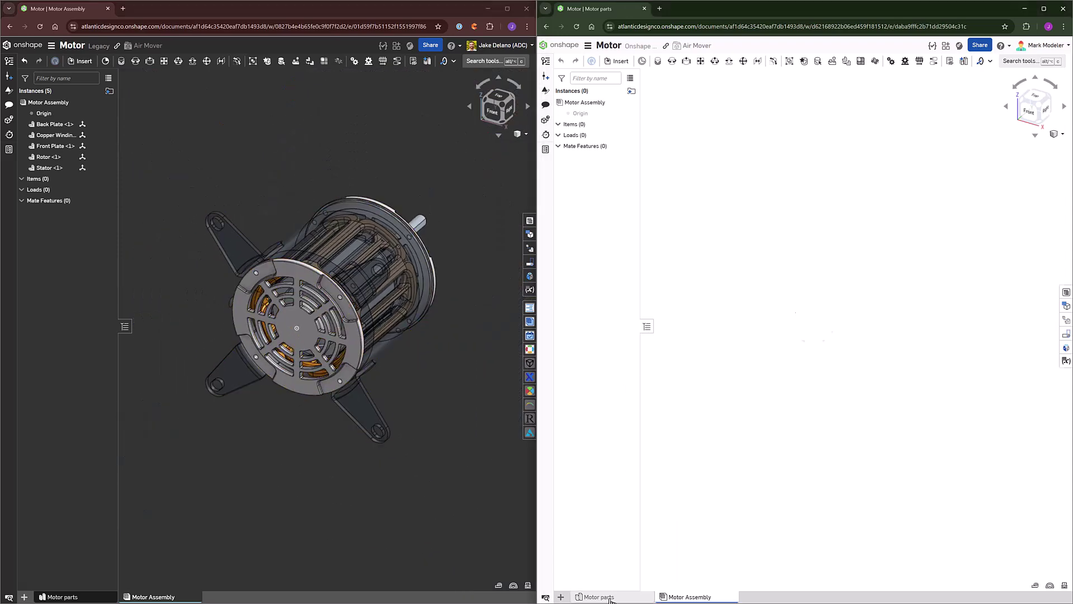
{"action": "mouse_move", "coordinate": [718, 398]}
{"action": "right_mouse_down"}
{"action": "mouse_move", "coordinate": [747, 399]}
{"action": "mouse_move", "coordinate": [723, 401]}
{"action": "right_mouse_up"}
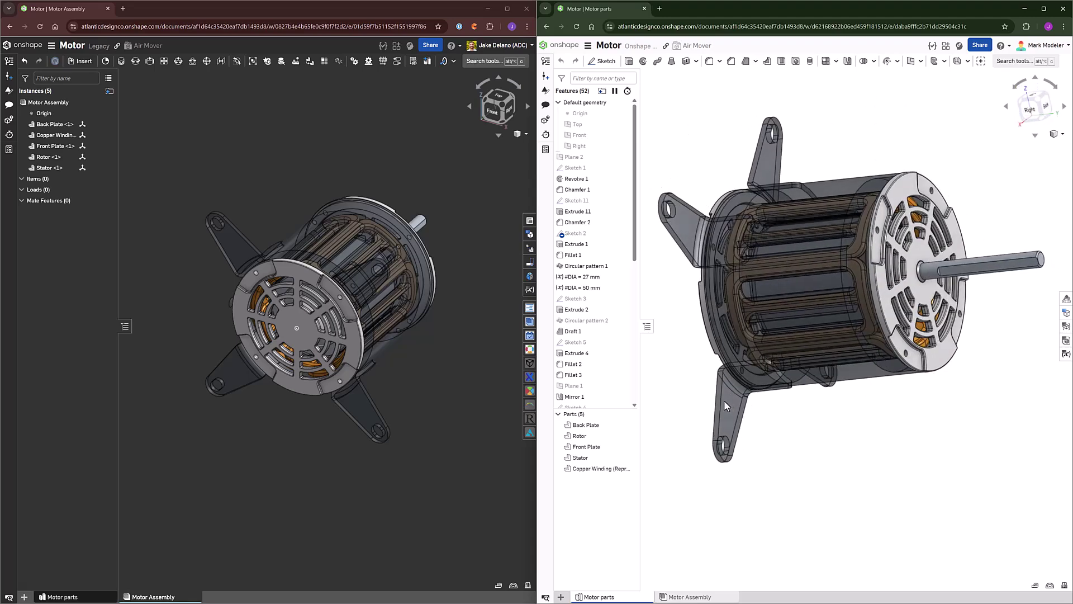
{"action": "left_click", "coordinate": [682, 596]}
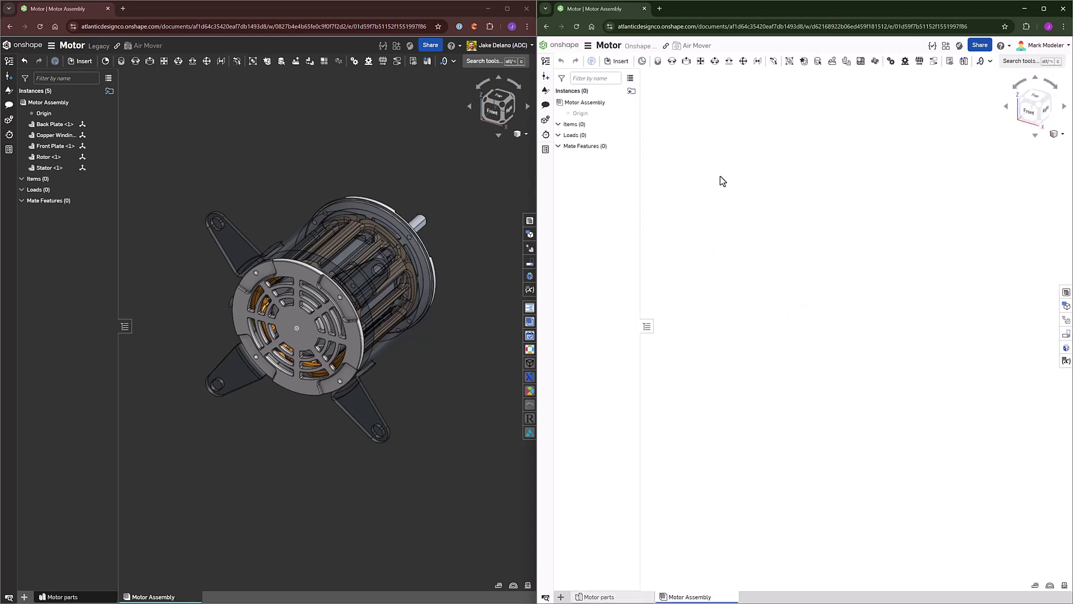
{"action": "left_click", "coordinate": [619, 63]}
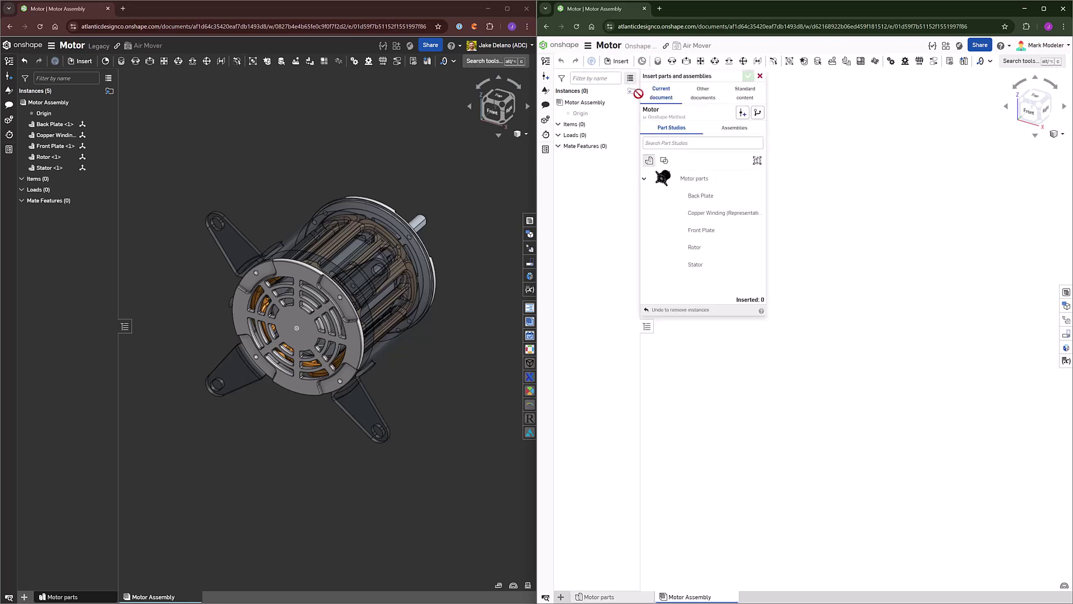
{"action": "left_click", "coordinate": [690, 181]}
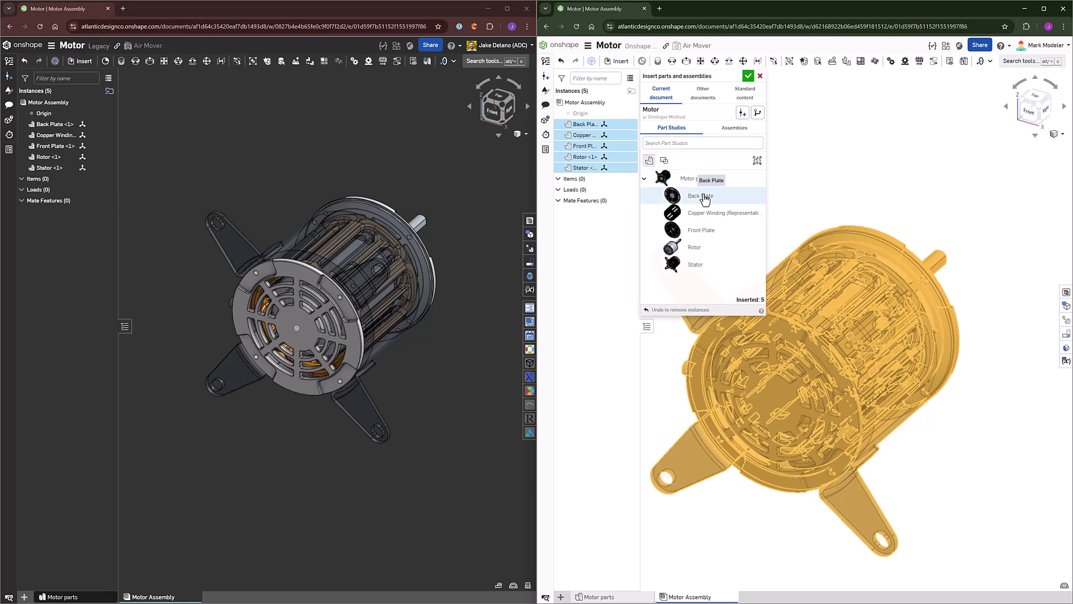
{"action": "left_click", "coordinate": [748, 75]}
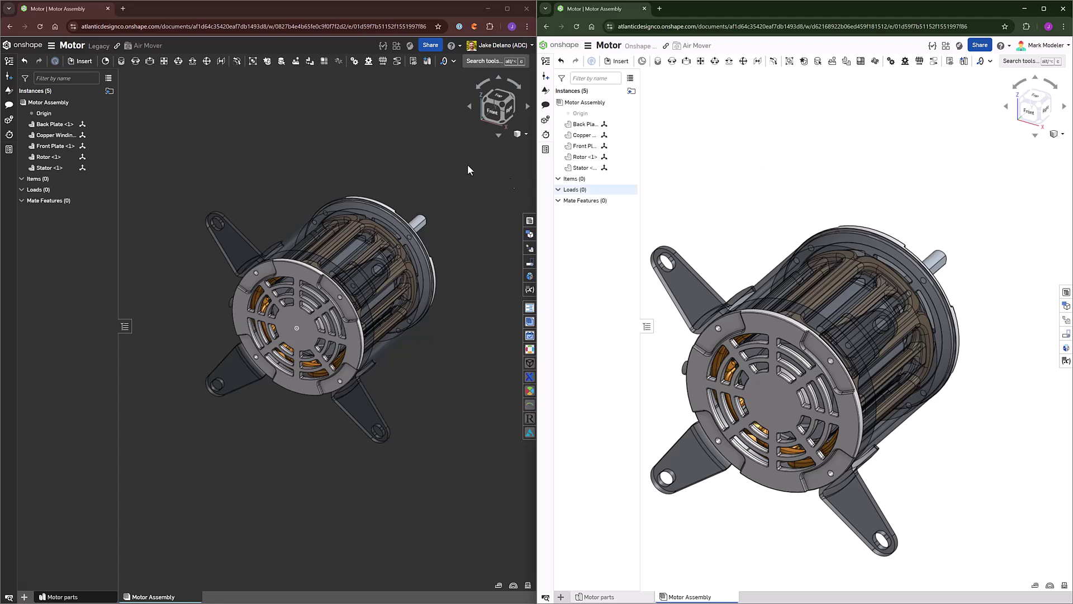
Fix the Stator in place in the Legacy document's Motor Assembly
{"action": "left_click", "coordinate": [384, 165]}
{"action": "scroll", "coordinate": [387, 165], "scroll_direction": "up", "scroll_amount": 3}
{"action": "scroll", "coordinate": [386, 165], "scroll_direction": "up", "scroll_amount": 1}
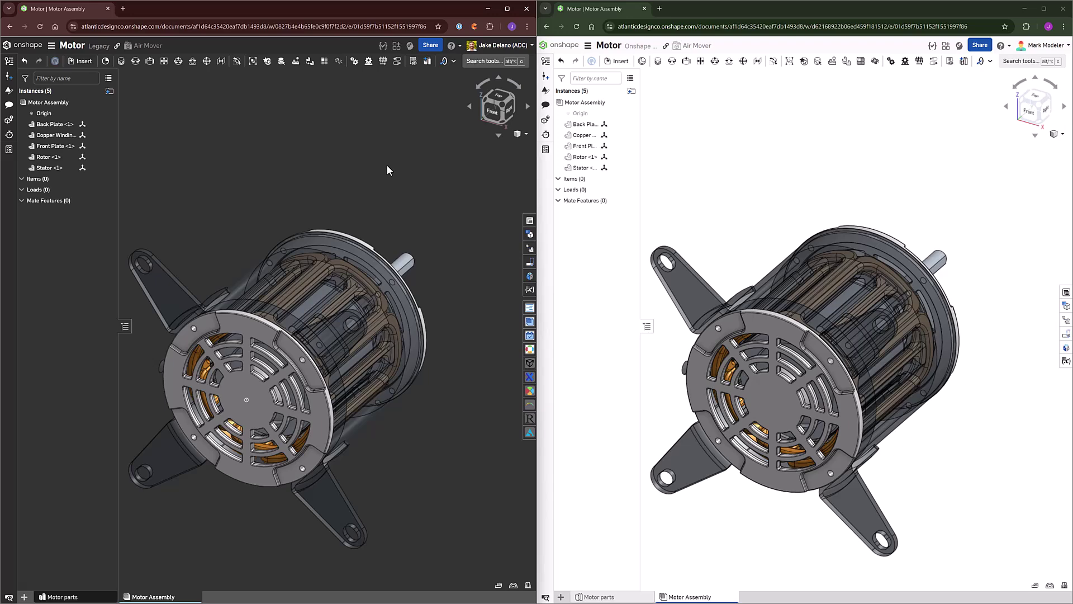
{"action": "left_click", "coordinate": [323, 263]}
{"action": "right_click", "coordinate": [324, 260]}
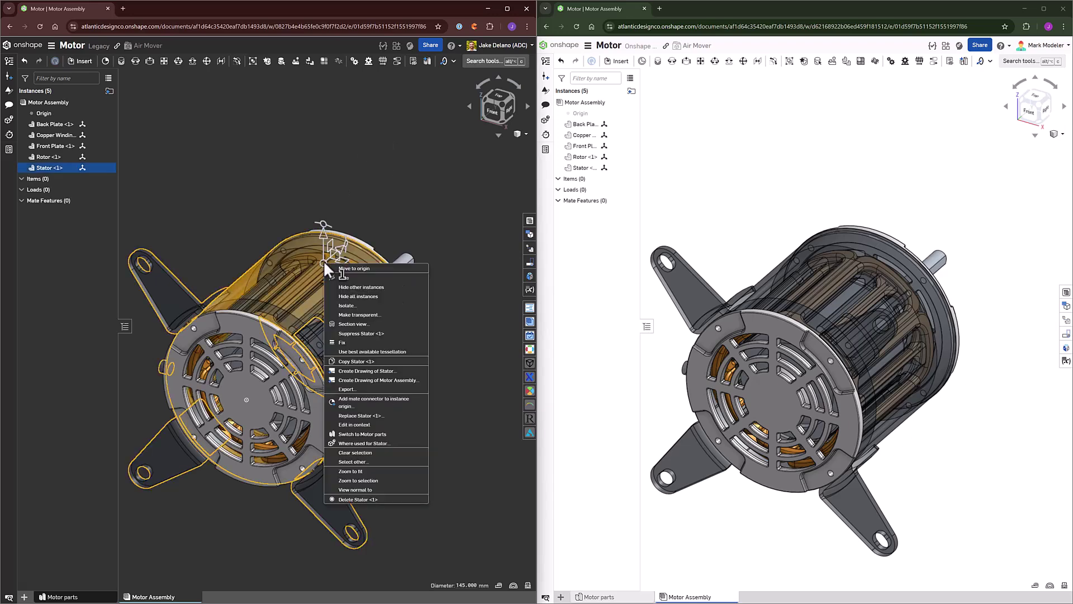
{"action": "left_click", "coordinate": [344, 343]}
Fix the Stator in place in the Onshape Method document's Motor Assembly
{"action": "left_click", "coordinate": [794, 268]}
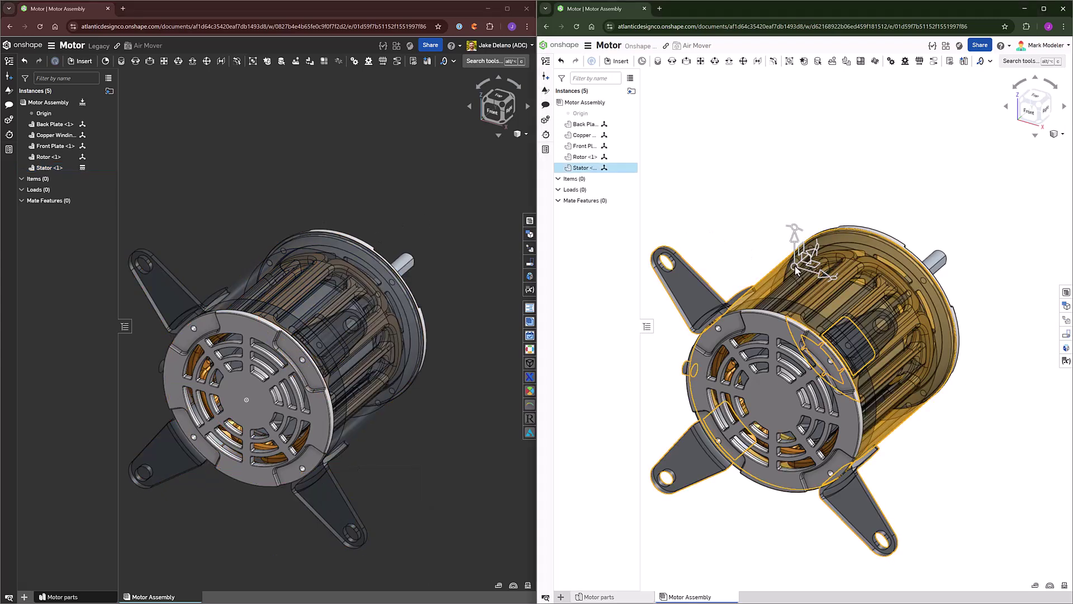
{"action": "right_click", "coordinate": [796, 268]}
{"action": "left_click", "coordinate": [812, 345]}
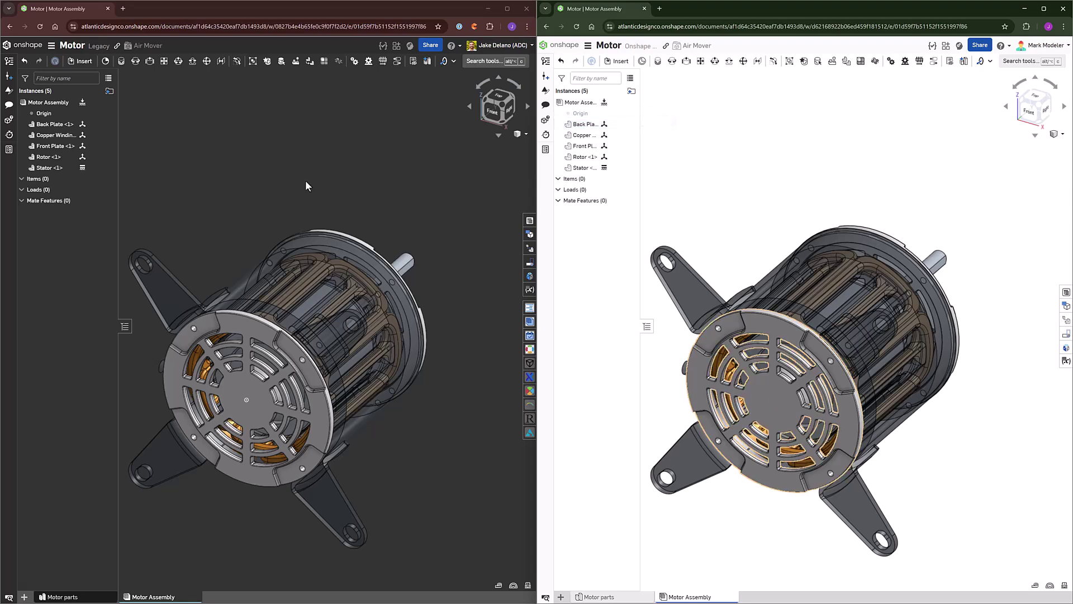
Move the Back Plate off the stator's open end in the Legacy assembly
{"action": "scroll", "coordinate": [249, 302], "scroll_direction": "down", "scroll_amount": 2}
{"action": "middle_click_drag", "start_coordinate": [200, 283], "coordinate": [245, 282]}
{"action": "left_click_drag", "start_coordinate": [286, 326], "coordinate": [216, 203]}
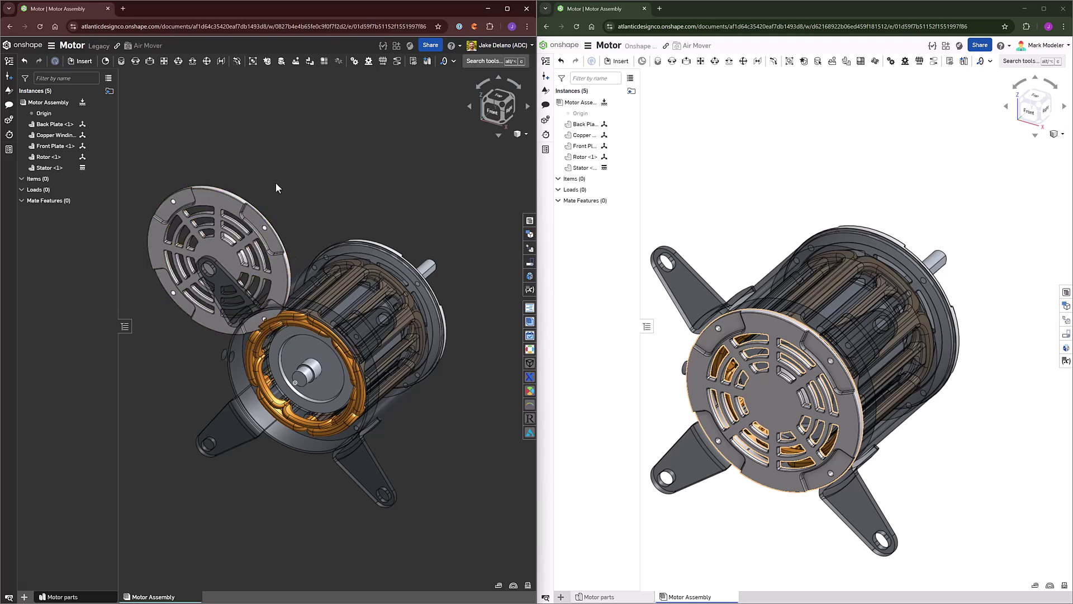
Add a Planar mate between the Back Plate's inner rim and the rim of the stator's open end
{"action": "right_click_drag", "start_coordinate": [274, 179], "coordinate": [240, 174]}
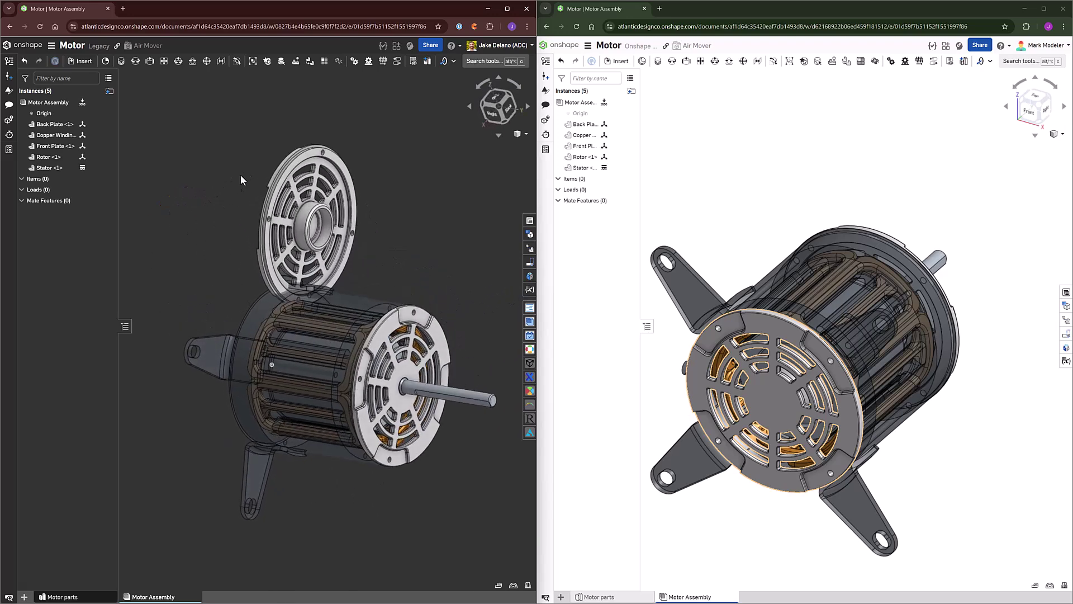
{"action": "scroll", "coordinate": [261, 146], "scroll_direction": "up", "scroll_amount": 3}
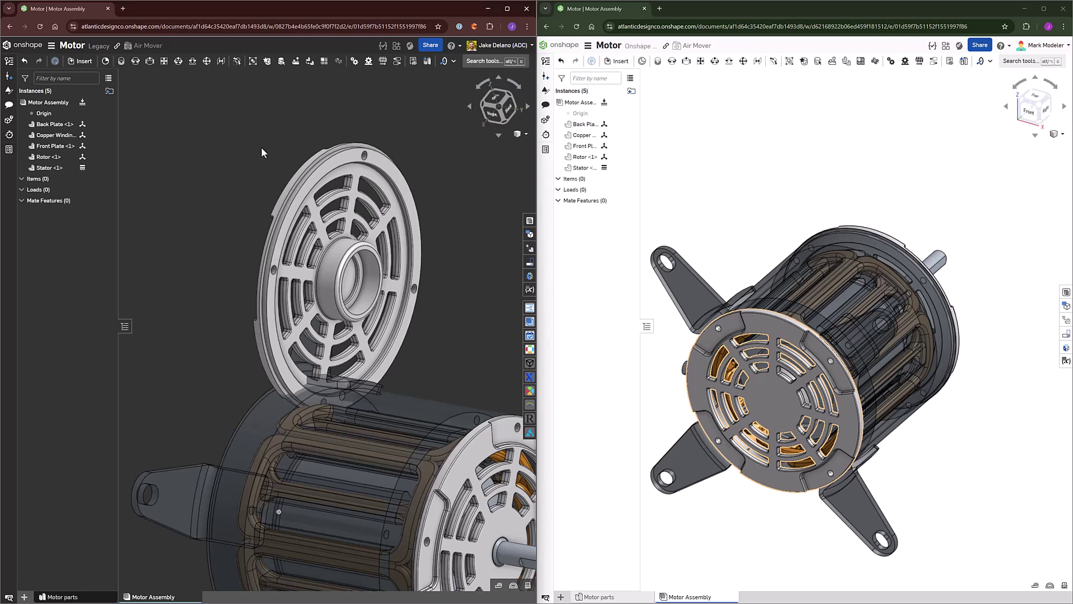
{"action": "key", "text": "s"}
{"action": "left_click", "coordinate": [273, 154]}
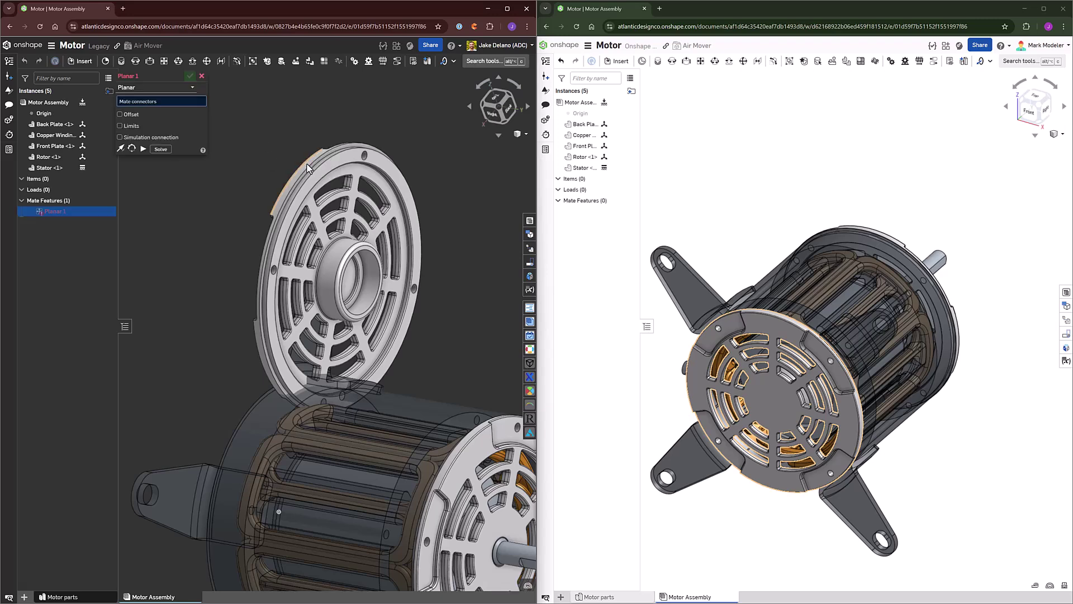
{"action": "scroll", "coordinate": [310, 163], "scroll_direction": "up", "scroll_amount": 5}
{"action": "left_click", "coordinate": [316, 170]}
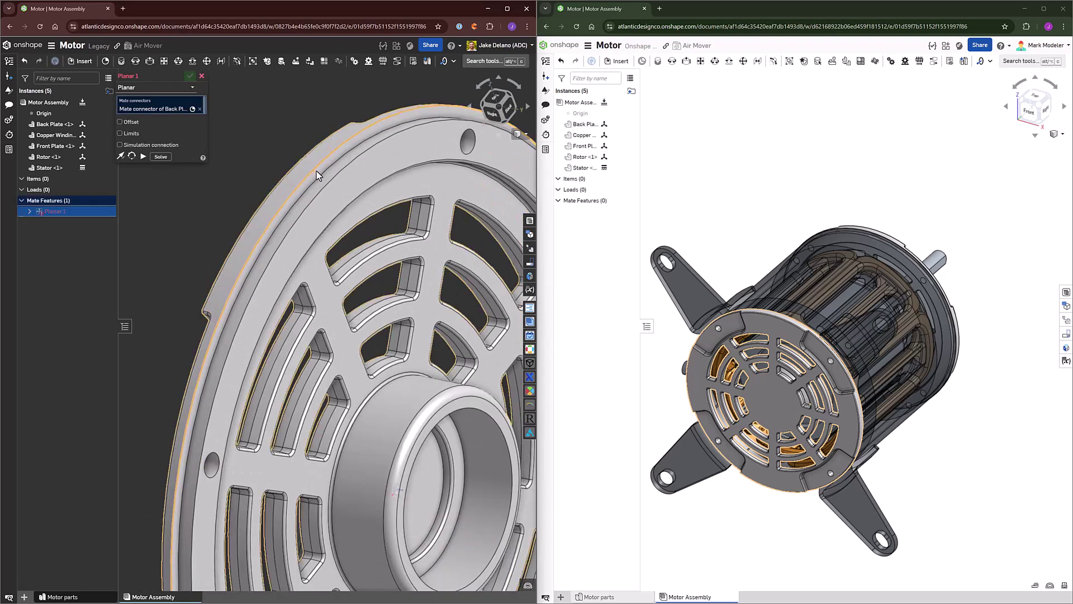
{"action": "scroll", "coordinate": [317, 169], "scroll_direction": "down", "scroll_amount": 6}
{"action": "right_click_drag", "start_coordinate": [264, 267], "coordinate": [256, 325]}
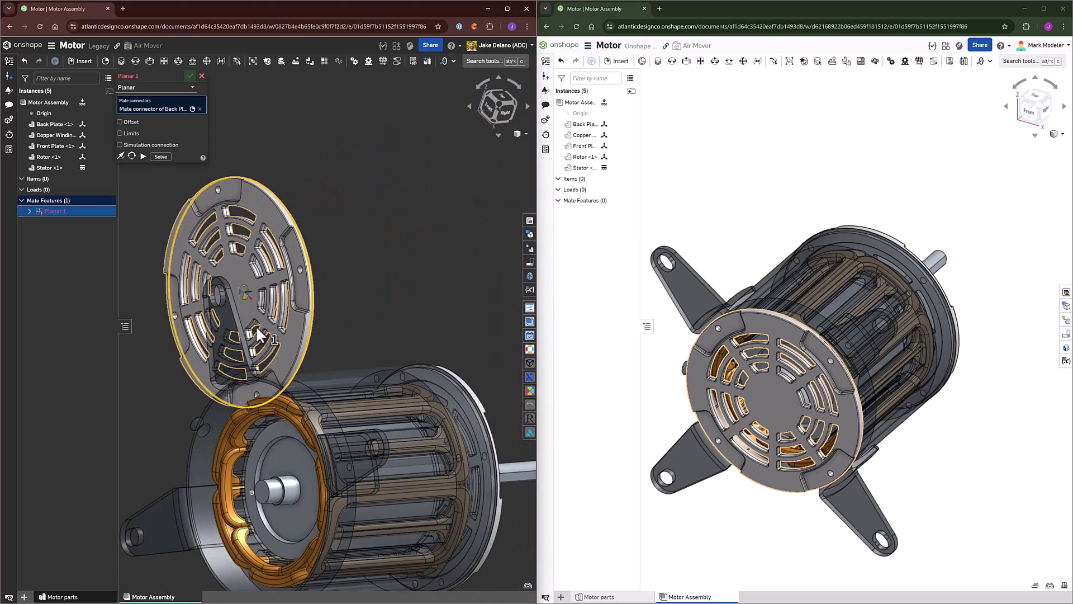
{"action": "scroll", "coordinate": [196, 431], "scroll_direction": "up", "scroll_amount": 5}
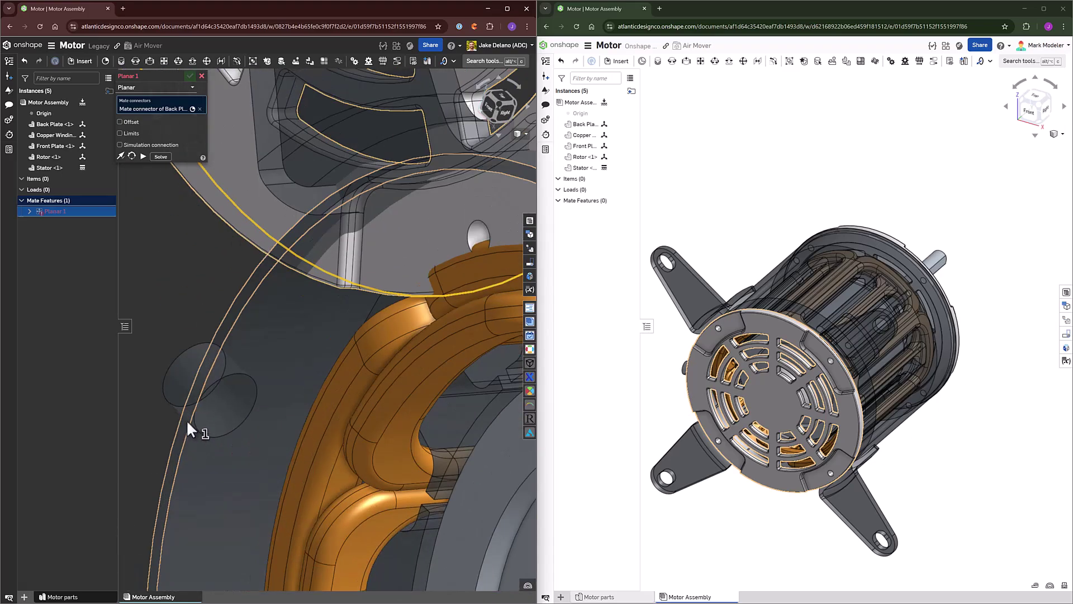
{"action": "left_click", "coordinate": [186, 419]}
{"action": "scroll", "coordinate": [202, 369], "scroll_direction": "down", "scroll_amount": 5}
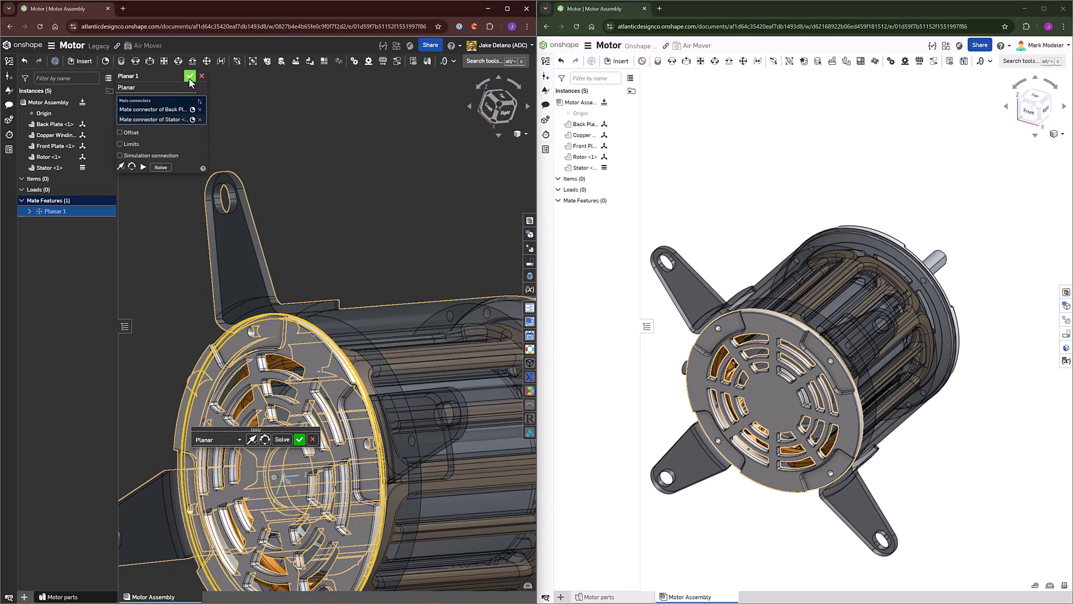
{"action": "left_click", "coordinate": [190, 75]}
Slide the Back Plate aside and add a Cylindrical mate between its circular rim and the rim of the stator's open end
{"action": "left_click_drag", "start_coordinate": [317, 297], "coordinate": [211, 143]}
{"action": "right_click_drag", "start_coordinate": [297, 177], "coordinate": [250, 176]}
{"action": "key", "text": "s"}
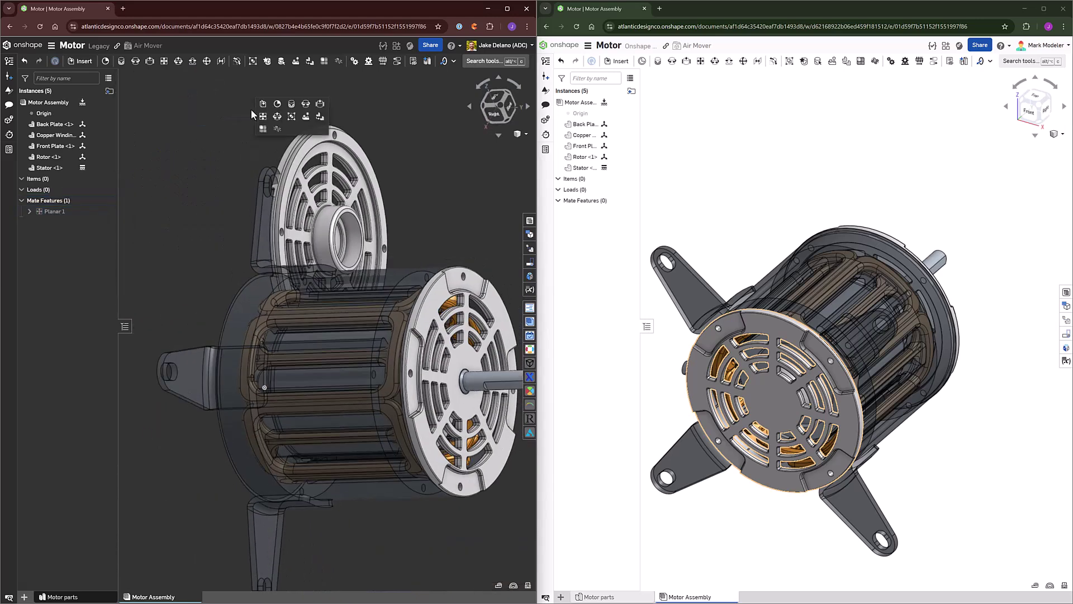
{"action": "left_click", "coordinate": [273, 115]}
{"action": "scroll", "coordinate": [285, 129], "scroll_direction": "up", "scroll_amount": 5}
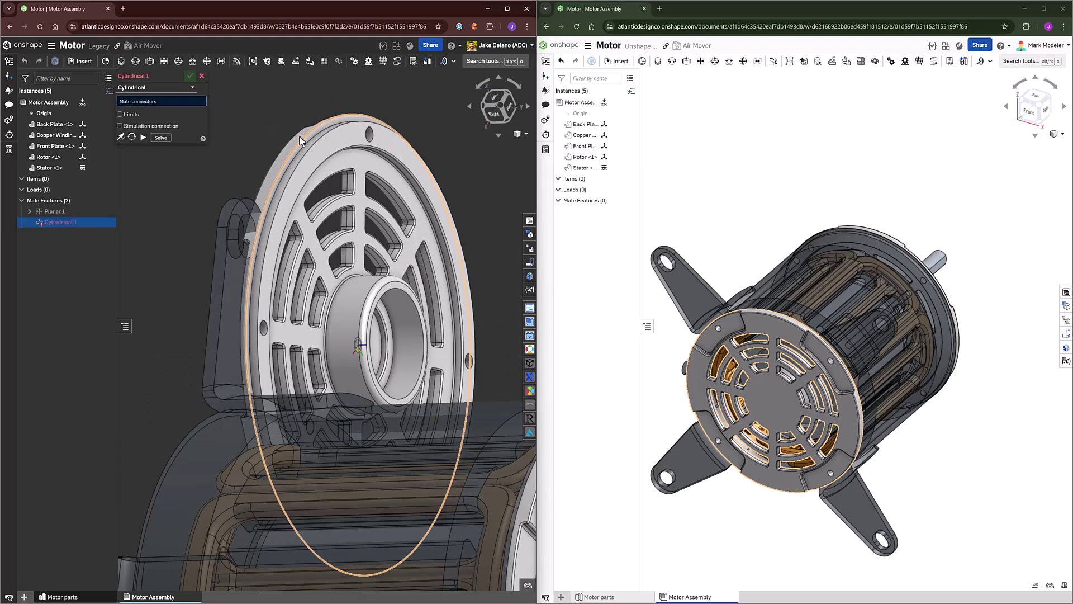
{"action": "left_click", "coordinate": [301, 143]}
{"action": "scroll", "coordinate": [250, 311], "scroll_direction": "down", "scroll_amount": 5}
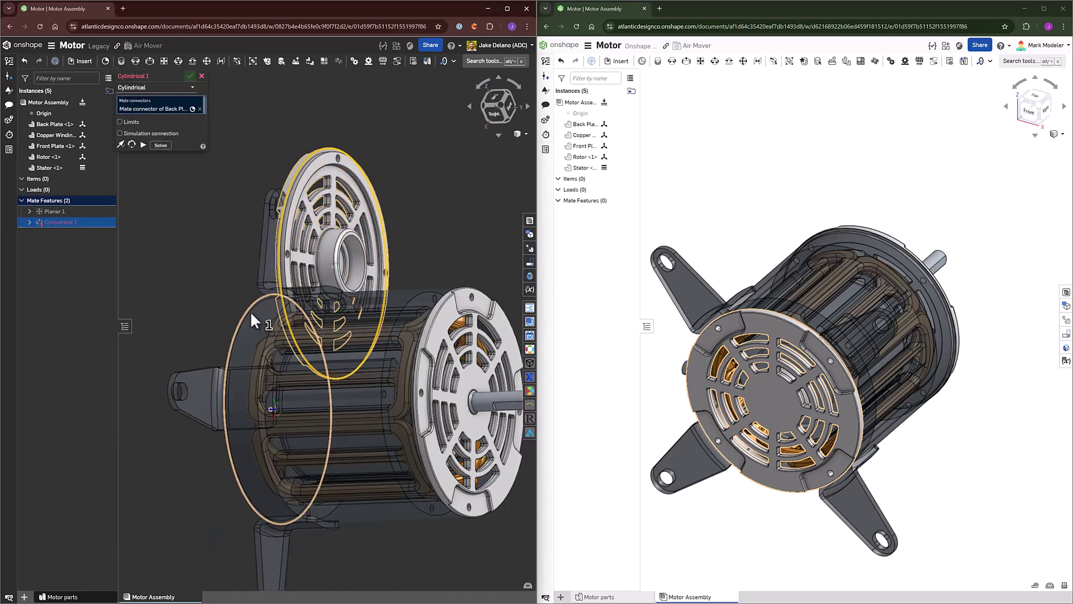
{"action": "mouse_move", "coordinate": [250, 311]}
{"action": "right_mouse_down"}
{"action": "mouse_move", "coordinate": [284, 310]}
{"action": "mouse_move", "coordinate": [237, 313]}
{"action": "right_mouse_up"}
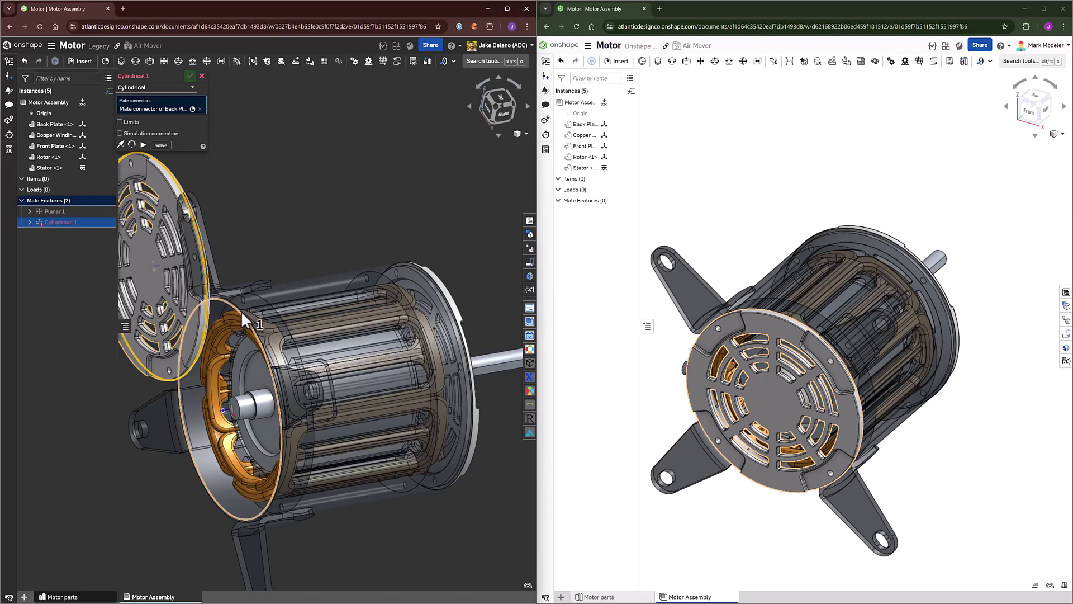
{"action": "left_click", "coordinate": [241, 311]}
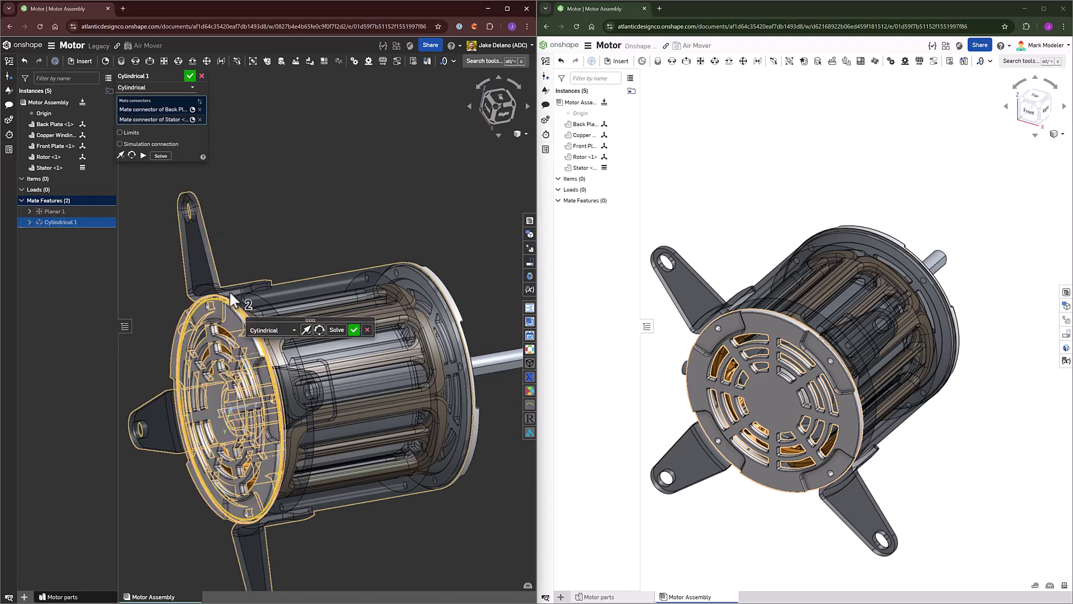
{"action": "left_click", "coordinate": [191, 71]}
{"action": "key", "text": "shift+7"}
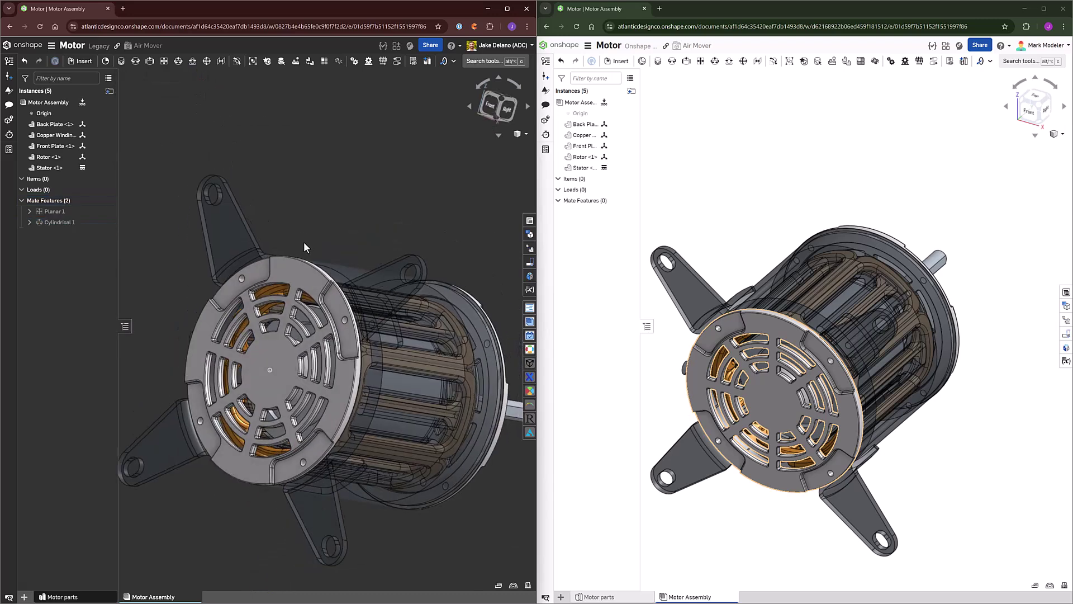
Add a Cylindrical mate between a screw hole in the Back Plate and the matching hole in the stator in the Legacy assembly
{"action": "right_click_drag", "start_coordinate": [304, 242], "coordinate": [301, 271]}
{"action": "mouse_move", "coordinate": [301, 271]}
{"action": "left_mouse_down"}
{"action": "mouse_move", "coordinate": [247, 250]}
{"action": "mouse_move", "coordinate": [296, 267]}
{"action": "left_mouse_up"}
{"action": "key", "text": "s"}
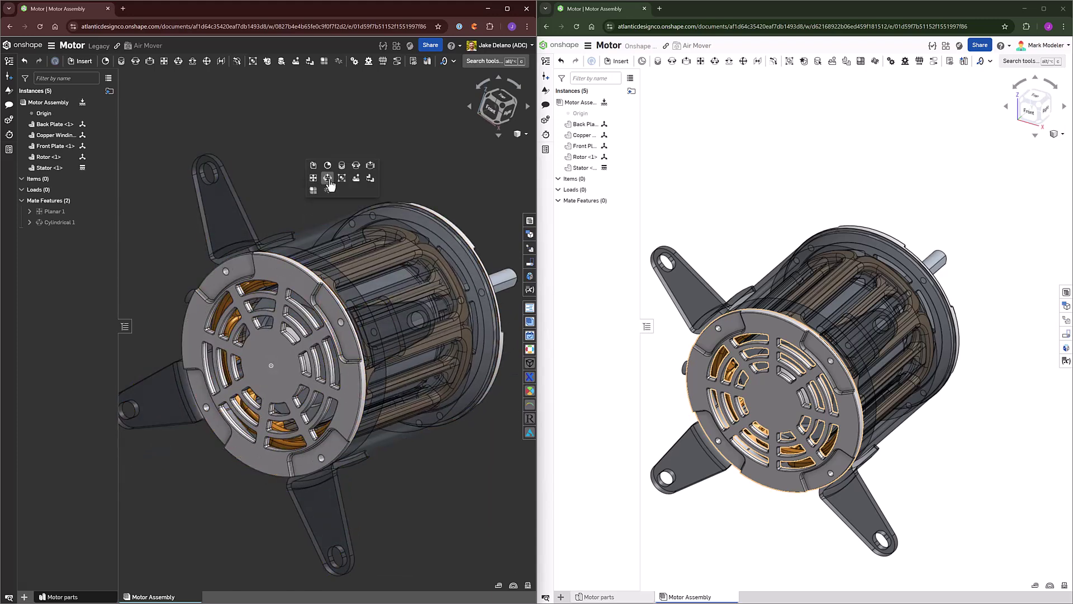
{"action": "left_click", "coordinate": [329, 180]}
{"action": "scroll", "coordinate": [345, 328], "scroll_direction": "up", "scroll_amount": 5}
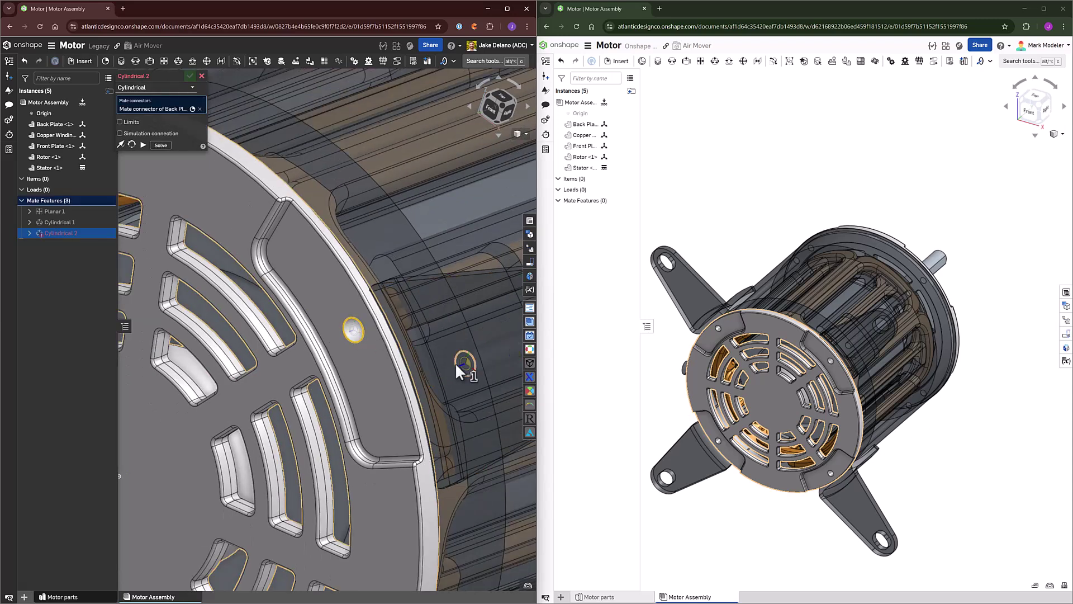
{"action": "left_click", "coordinate": [458, 361]}
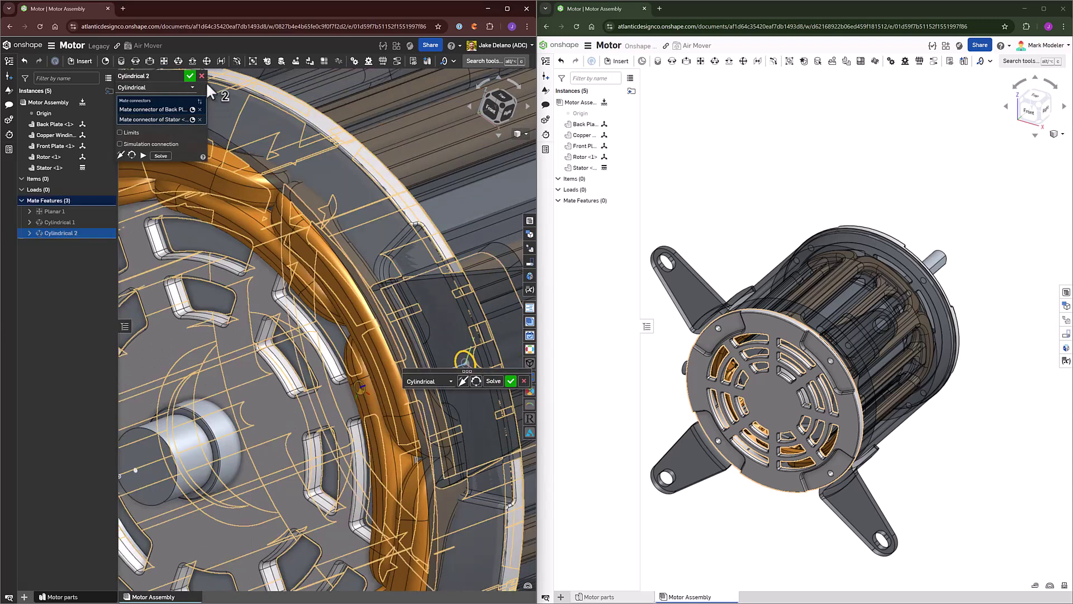
{"action": "left_click", "coordinate": [190, 75]}
{"action": "scroll", "coordinate": [327, 277], "scroll_direction": "down", "scroll_amount": 5}
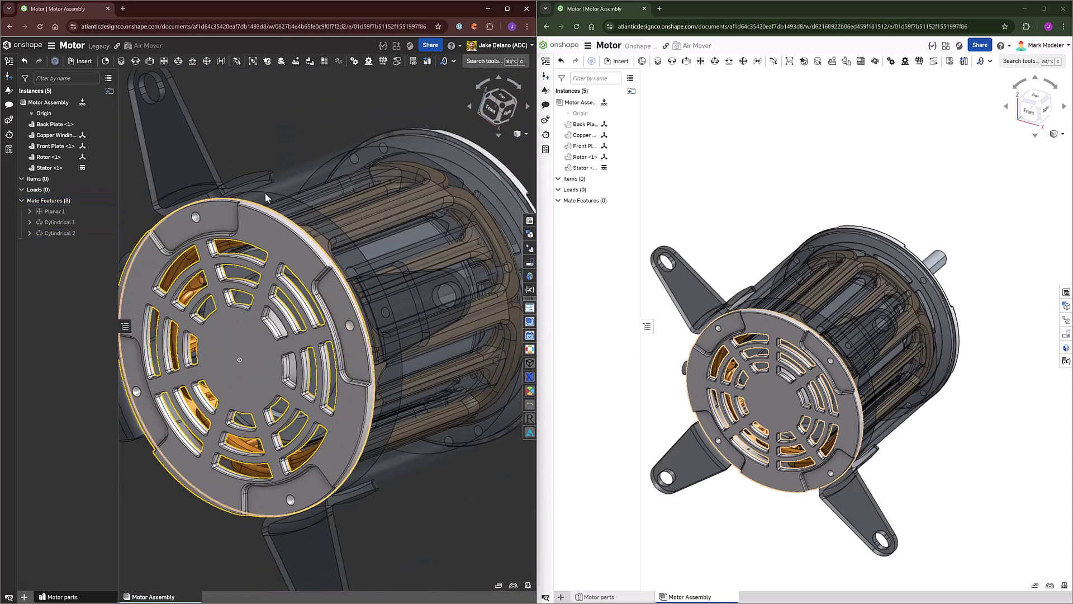
{"action": "middle_click_drag", "start_coordinate": [246, 149], "coordinate": [280, 156]}
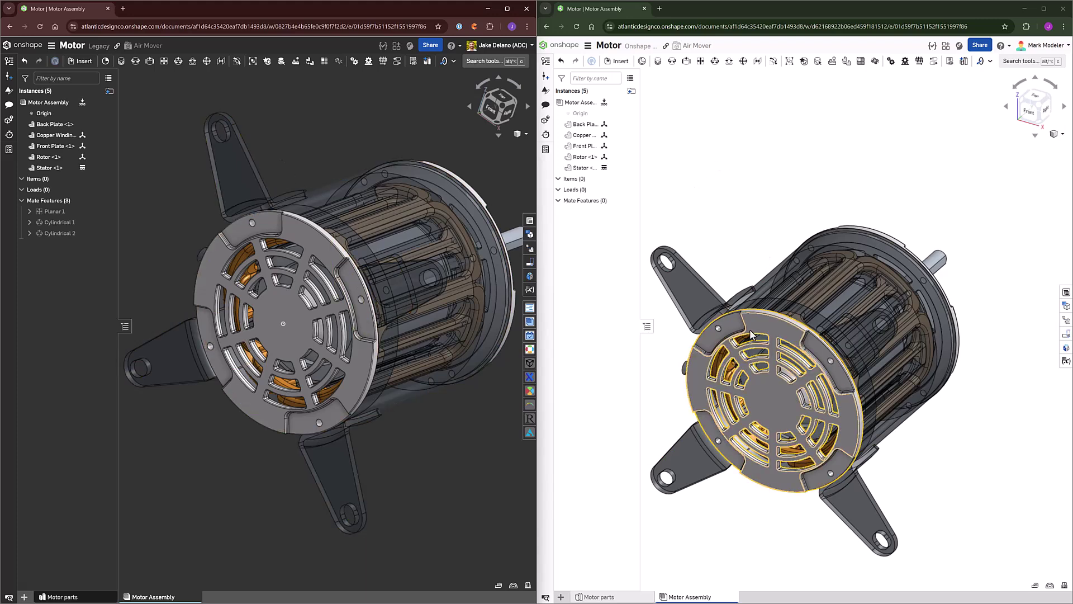
Move the Back Plate off the stator's open end in the Onshape Method assembly and start a Fastened mate
{"action": "left_click", "coordinate": [725, 248]}
{"action": "left_click_drag", "start_coordinate": [749, 328], "coordinate": [725, 128]}
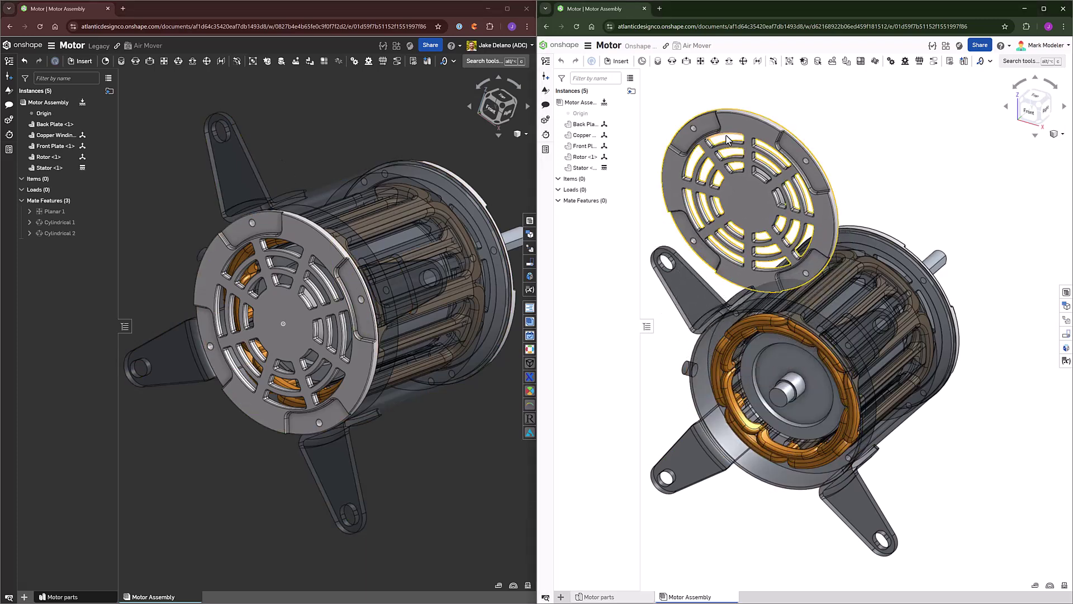
{"action": "scroll", "coordinate": [725, 140], "scroll_direction": "down", "scroll_amount": 3}
{"action": "right_click_drag", "start_coordinate": [859, 144], "coordinate": [777, 123]}
{"action": "scroll", "coordinate": [777, 123], "scroll_direction": "up", "scroll_amount": 5}
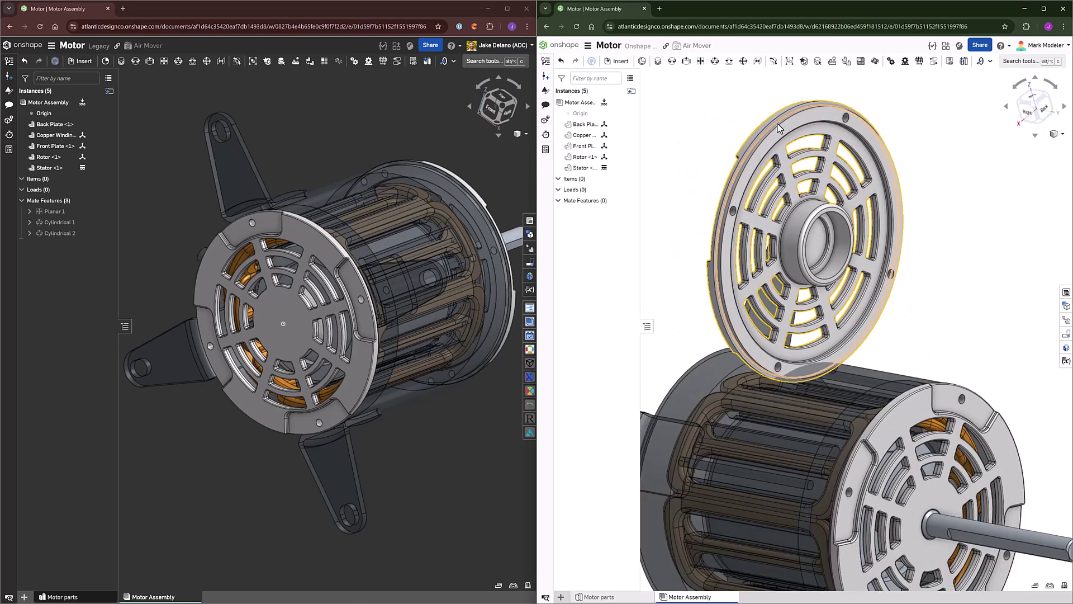
{"action": "scroll", "coordinate": [730, 103], "scroll_direction": "up", "scroll_amount": 3}
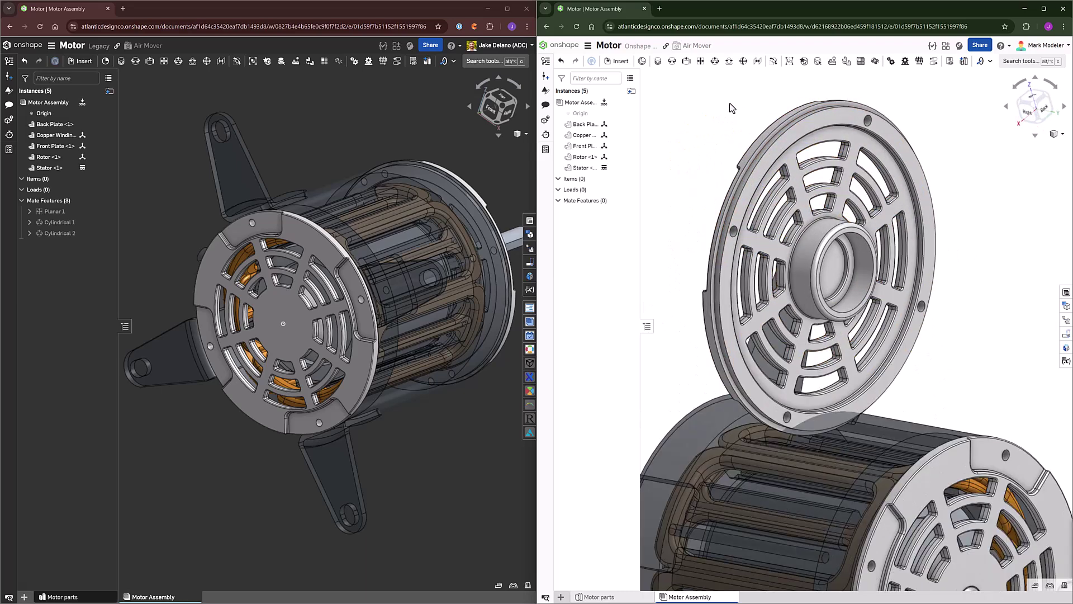
{"action": "key", "text": "s"}
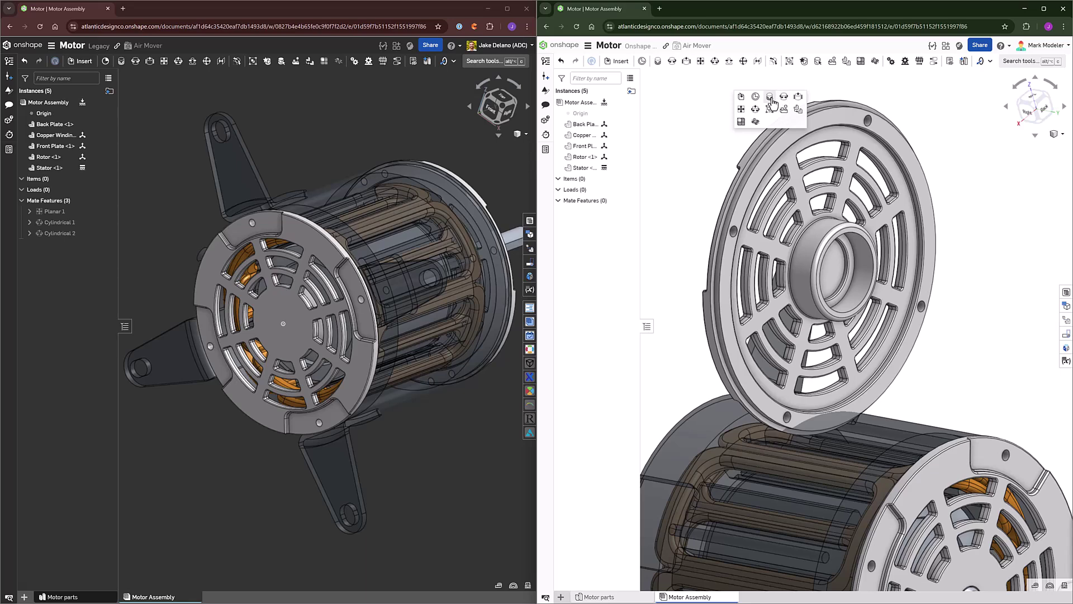
{"action": "left_click", "coordinate": [772, 99]}
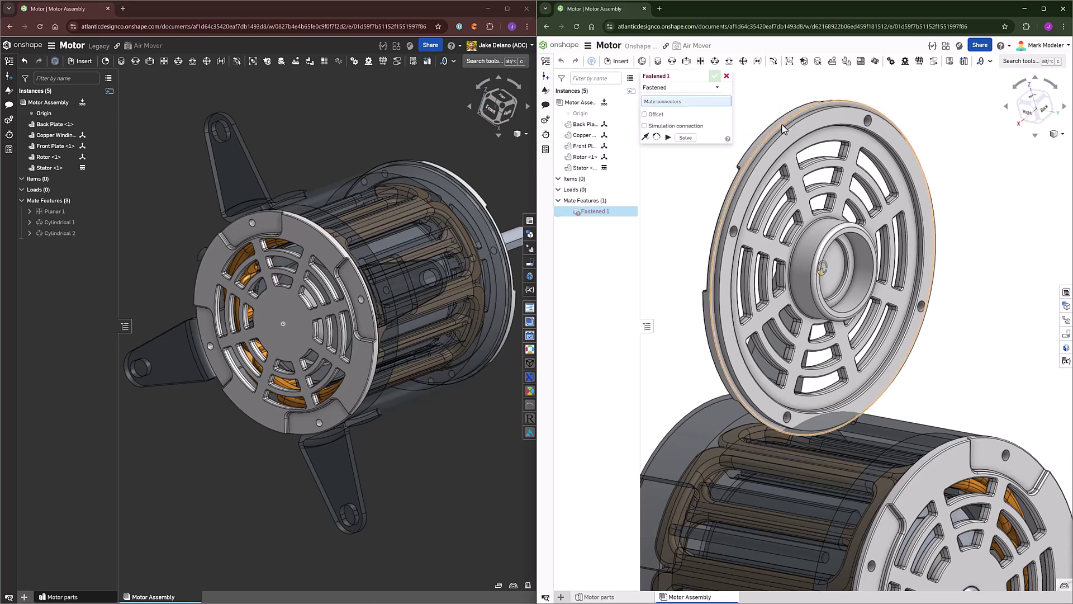
Examine the available mate connector points on the Back Plate's inner face, hub and vent slots
{"action": "scroll", "coordinate": [819, 263], "scroll_direction": "up", "scroll_amount": 5}
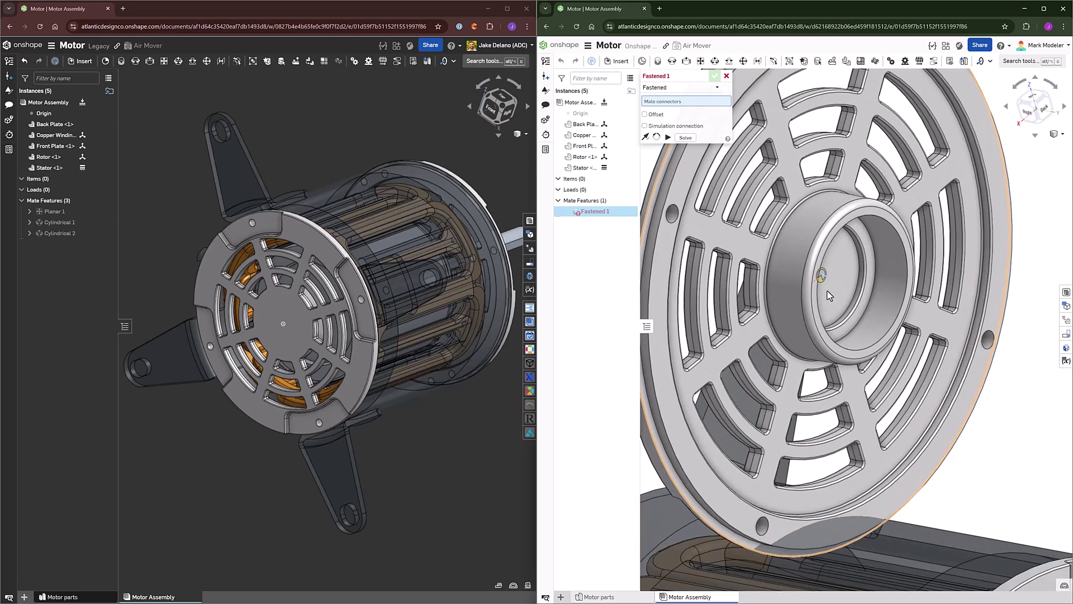
{"action": "mouse_move", "coordinate": [826, 268]}
{"action": "right_mouse_down"}
{"action": "mouse_move", "coordinate": [807, 270]}
{"action": "mouse_move", "coordinate": [819, 269]}
{"action": "right_mouse_up"}
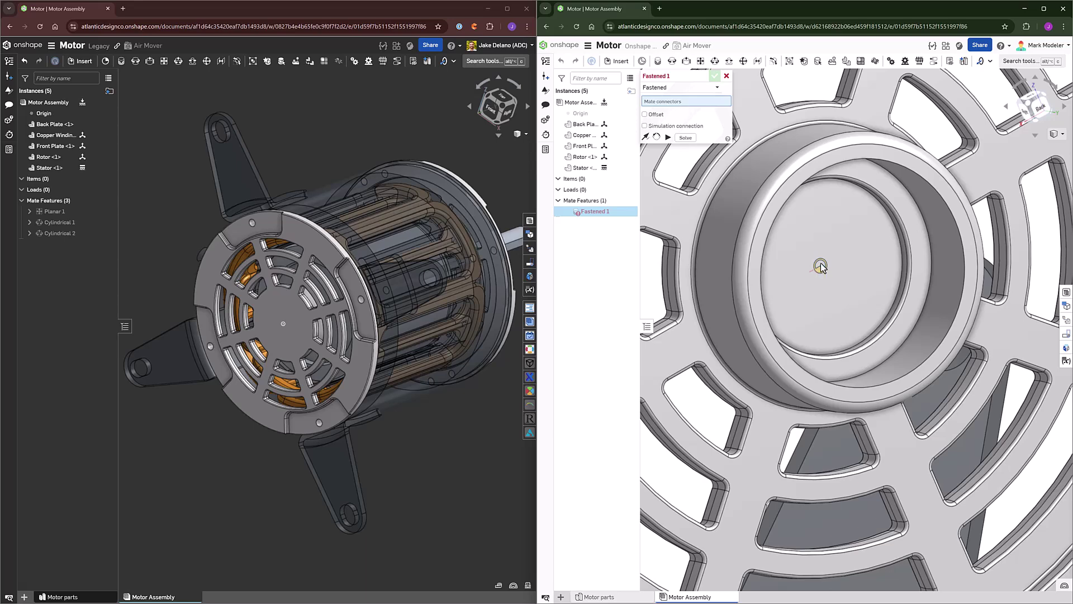
{"action": "scroll", "coordinate": [821, 270], "scroll_direction": "down", "scroll_amount": 3}
{"action": "scroll", "coordinate": [821, 271], "scroll_direction": "down", "scroll_amount": 2}
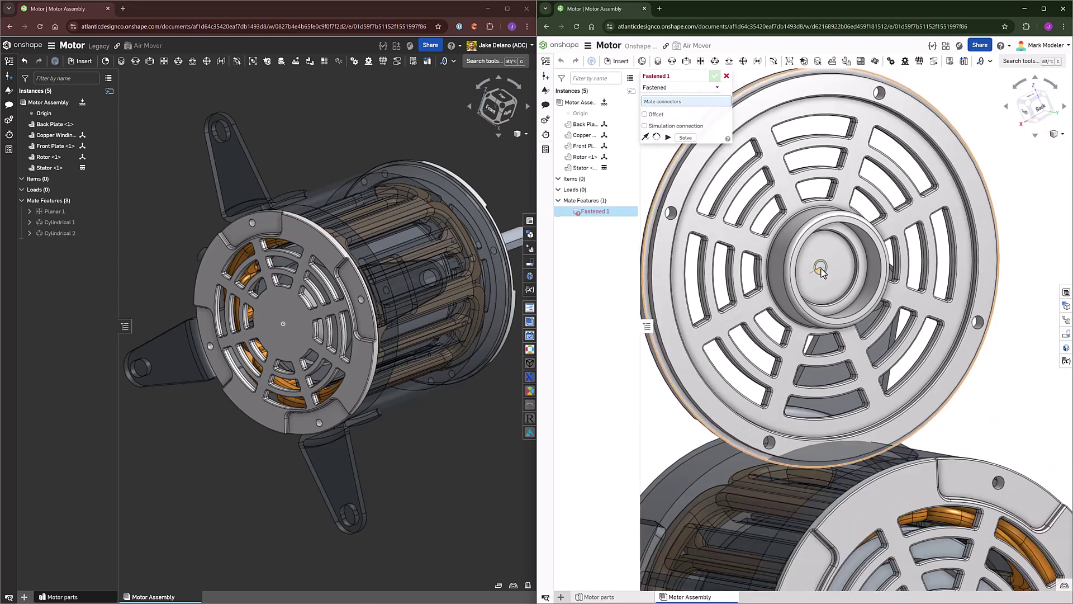
{"action": "scroll", "coordinate": [821, 271], "scroll_direction": "down", "scroll_amount": 2}
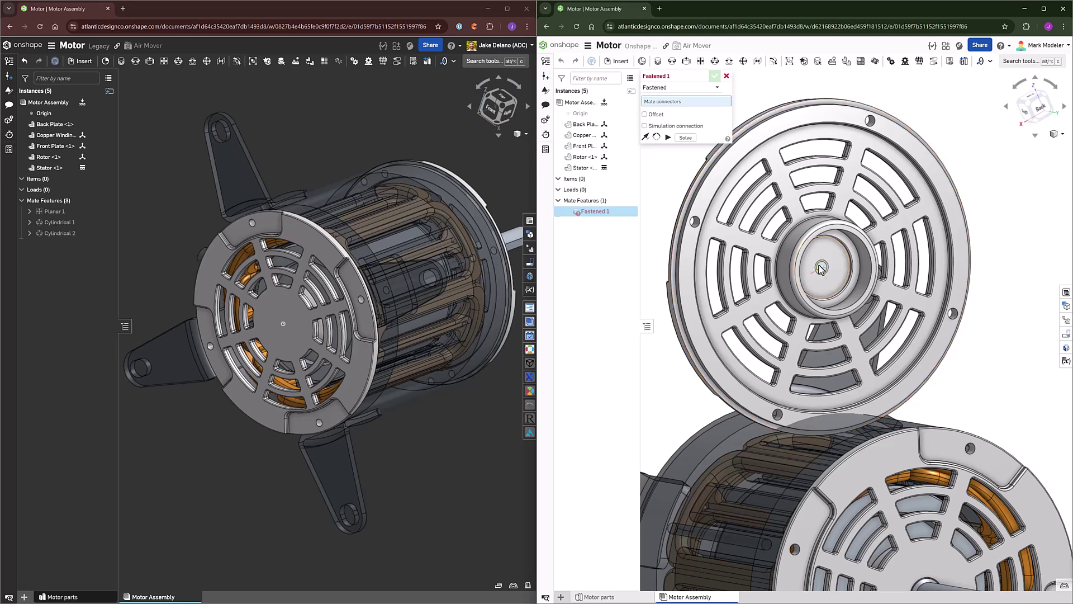
{"action": "scroll", "coordinate": [854, 158], "scroll_direction": "up", "scroll_amount": 1}
{"action": "scroll", "coordinate": [854, 159], "scroll_direction": "up", "scroll_amount": 5}
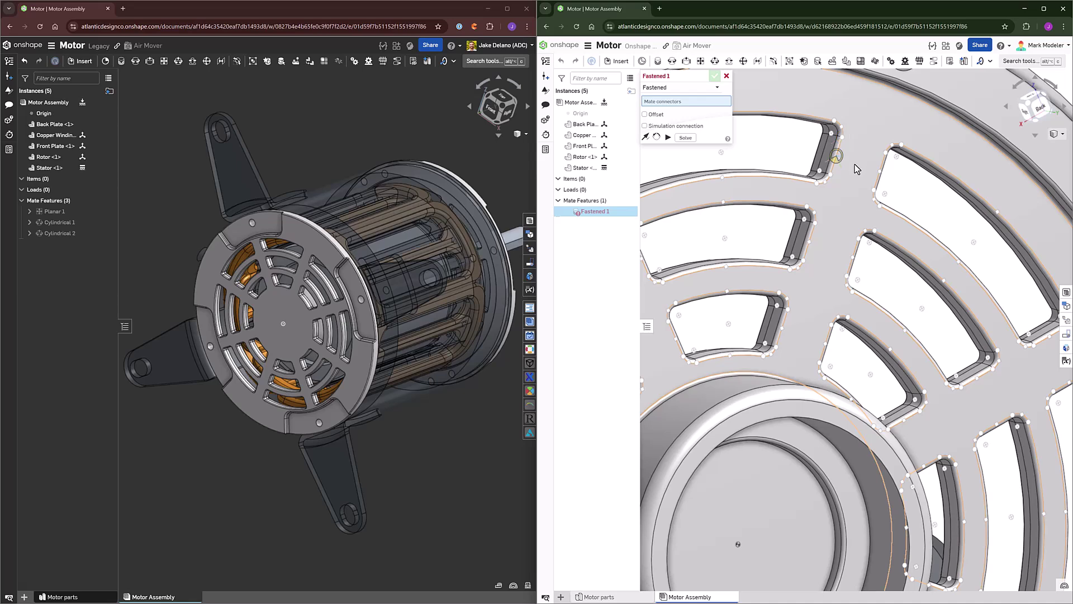
{"action": "scroll", "coordinate": [857, 169], "scroll_direction": "down", "scroll_amount": 5}
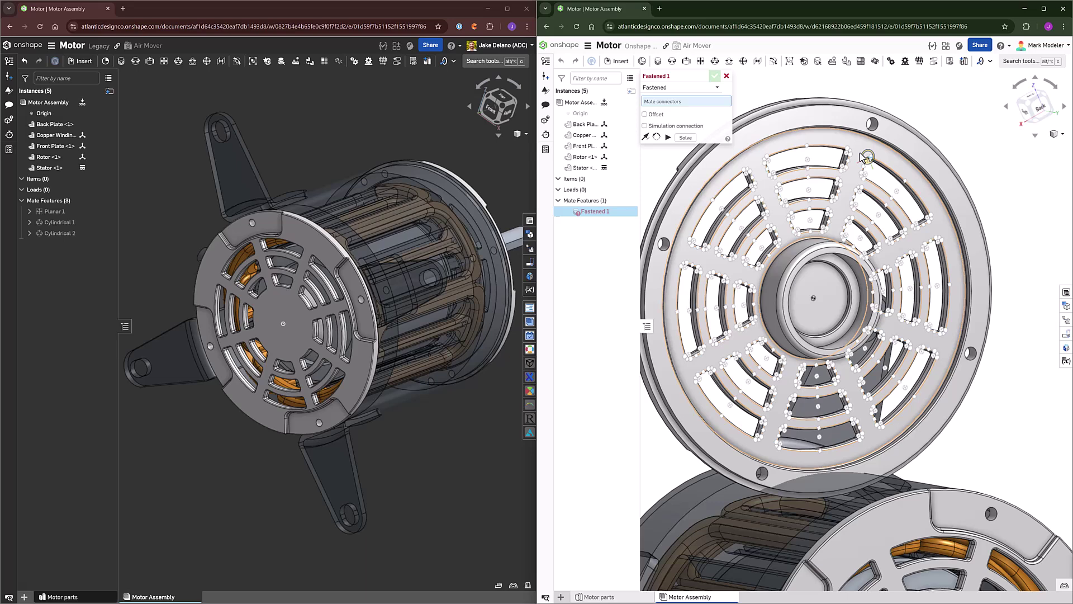
{"action": "left_click", "coordinate": [814, 298]}
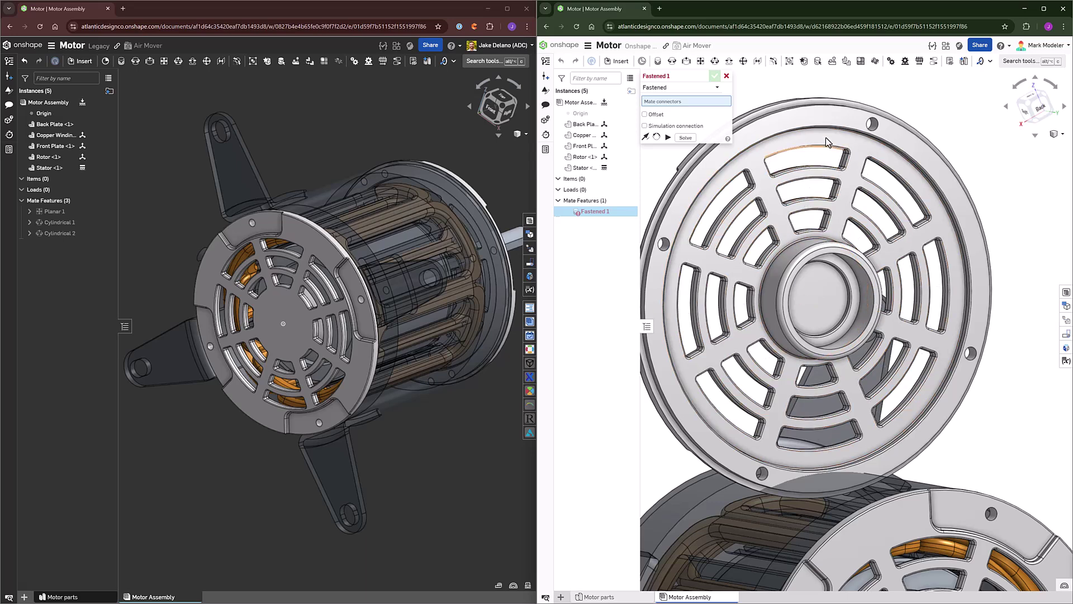
{"action": "scroll", "coordinate": [822, 117], "scroll_direction": "up", "scroll_amount": 3}
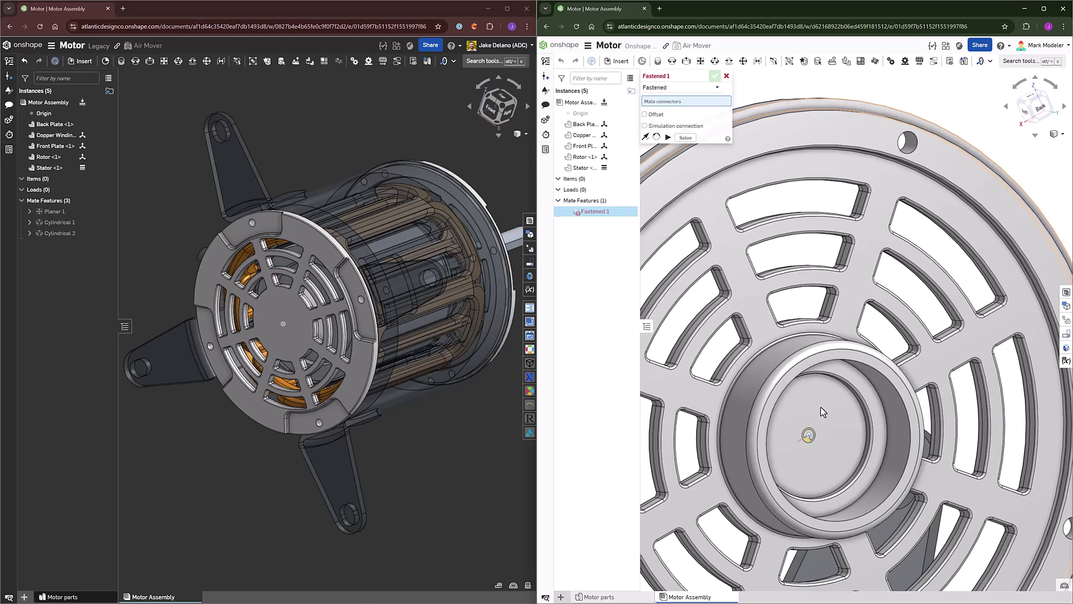
{"action": "scroll", "coordinate": [821, 407], "scroll_direction": "down", "scroll_amount": 5}
Fasten the Back Plate's inner circular rim to the rim of the stator's open end
{"action": "right_click_drag", "start_coordinate": [820, 397], "coordinate": [847, 397]}
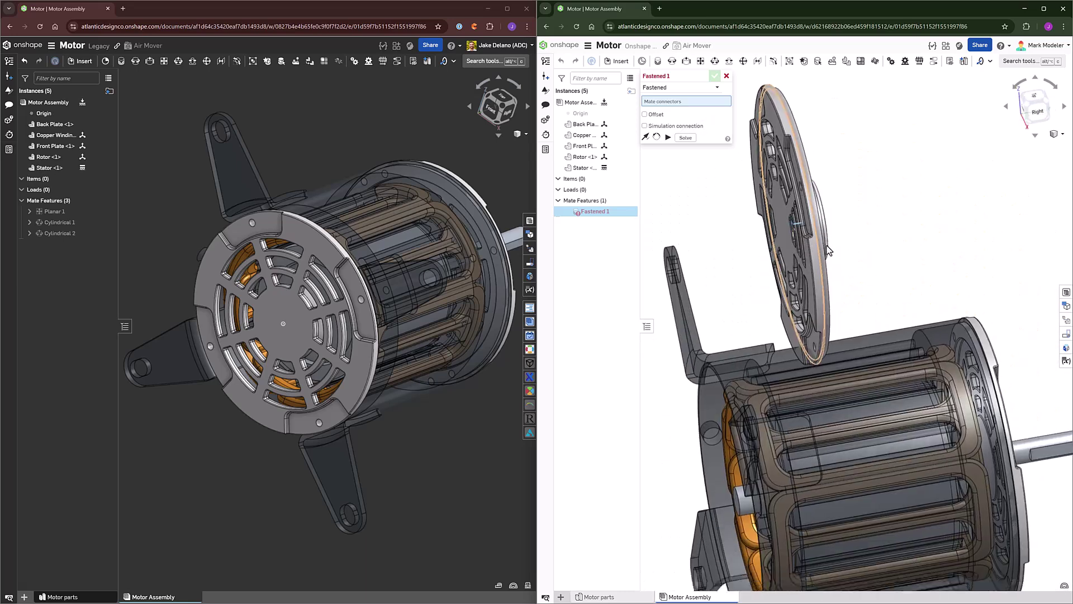
{"action": "right_click_drag", "start_coordinate": [827, 246], "coordinate": [830, 240]}
{"action": "scroll", "coordinate": [696, 375], "scroll_direction": "up", "scroll_amount": 4}
{"action": "right_click_drag", "start_coordinate": [712, 360], "coordinate": [735, 364]}
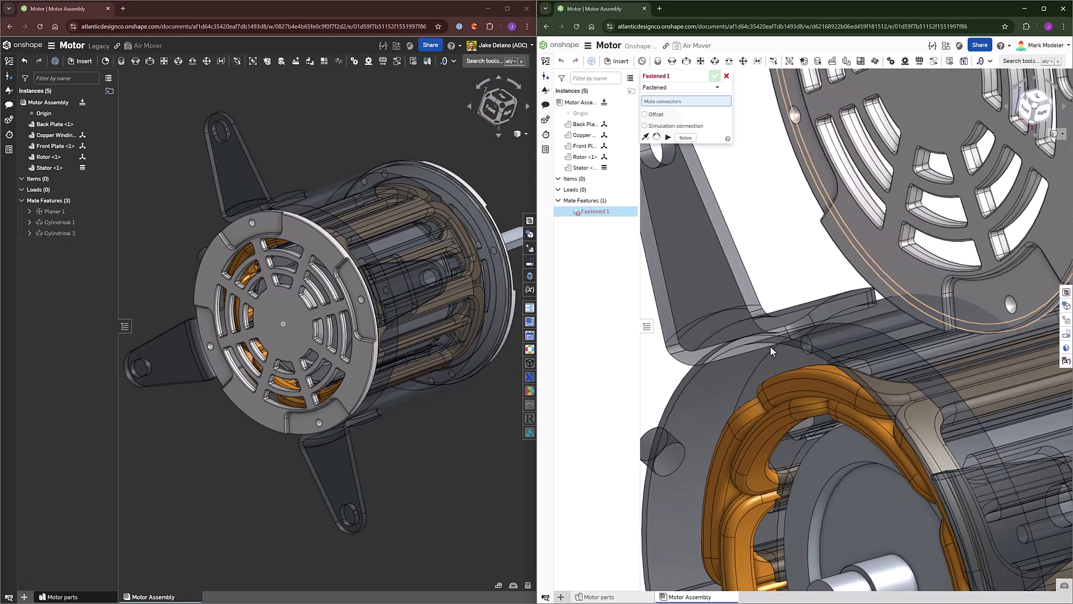
{"action": "scroll", "coordinate": [770, 346], "scroll_direction": "down", "scroll_amount": 10}
{"action": "left_click", "coordinate": [881, 174]}
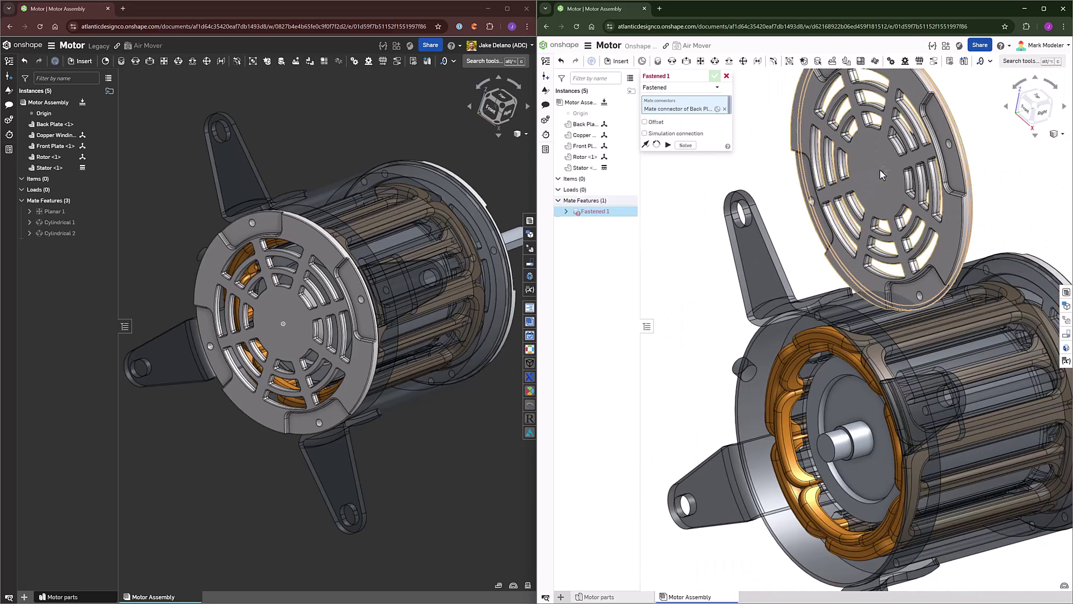
{"action": "scroll", "coordinate": [763, 333], "scroll_direction": "up", "scroll_amount": 6}
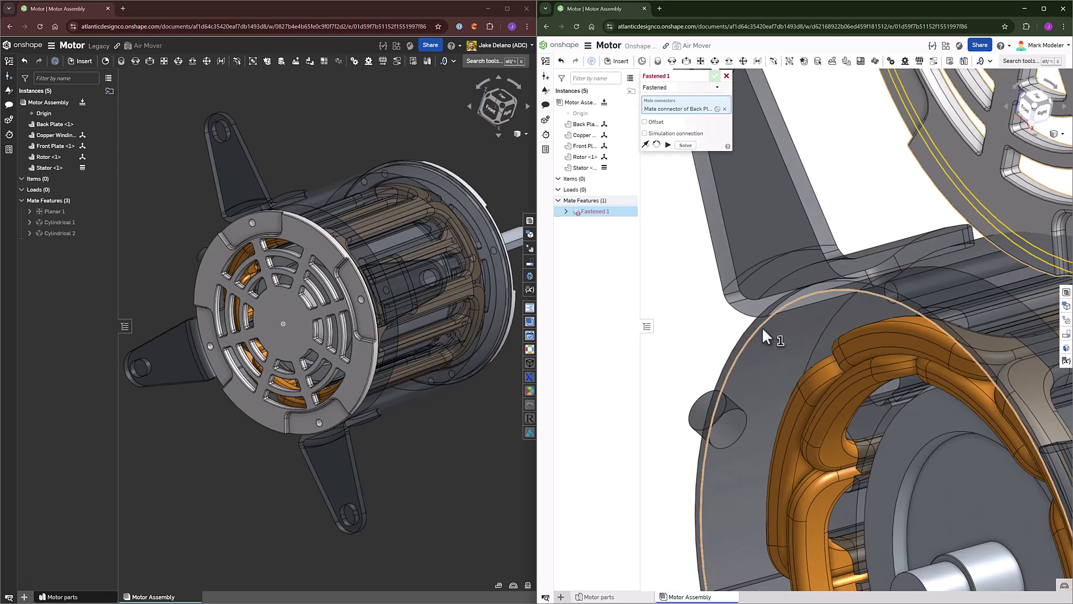
{"action": "scroll", "coordinate": [763, 330], "scroll_direction": "down", "scroll_amount": 5}
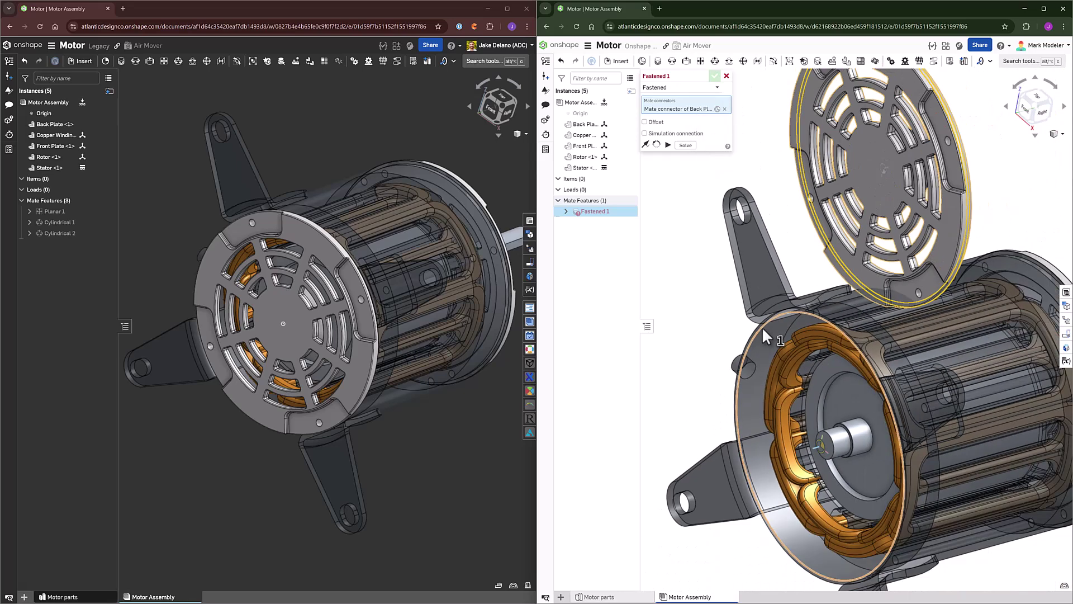
{"action": "left_click", "coordinate": [762, 326]}
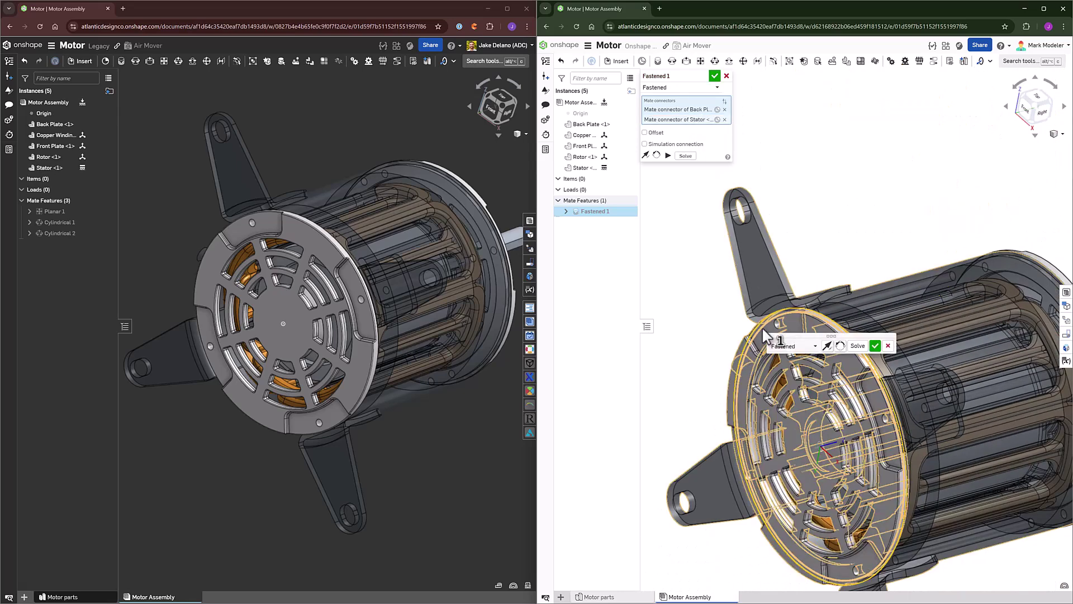
{"action": "left_click", "coordinate": [715, 77]}
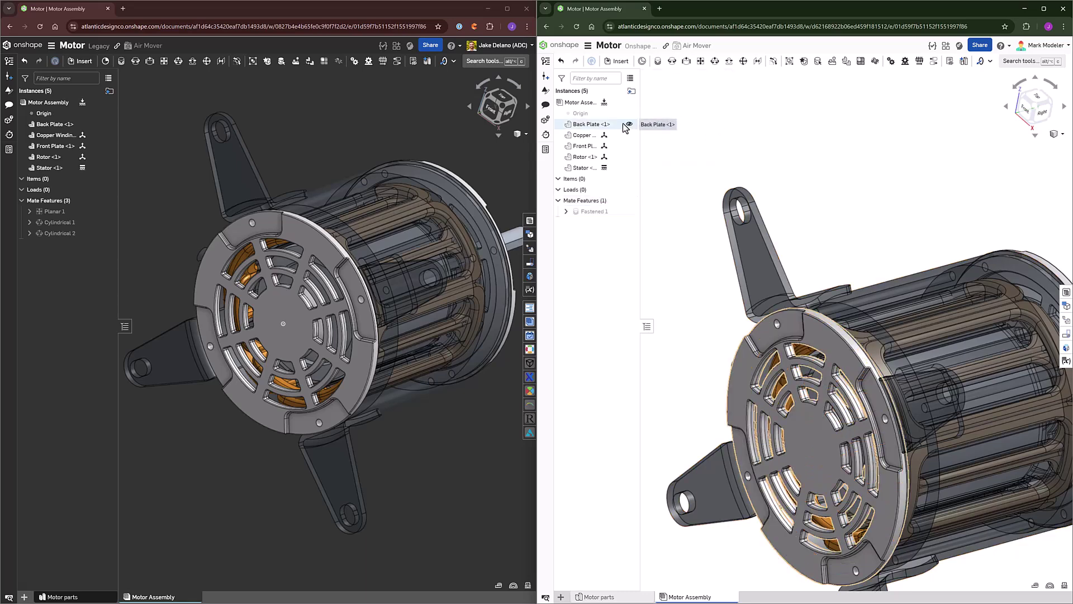
Reopen the Back Plate's Fastened mate in the Onshape Method assembly and change its type to Revolute
{"action": "left_click", "coordinate": [101, 127]}
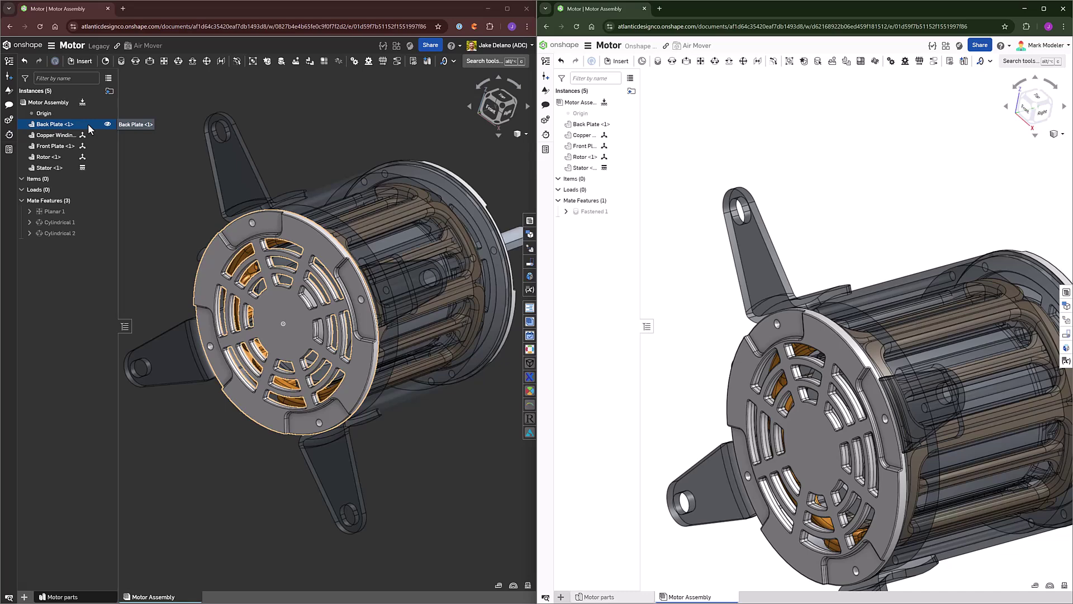
{"action": "mouse_move", "coordinate": [594, 211]}
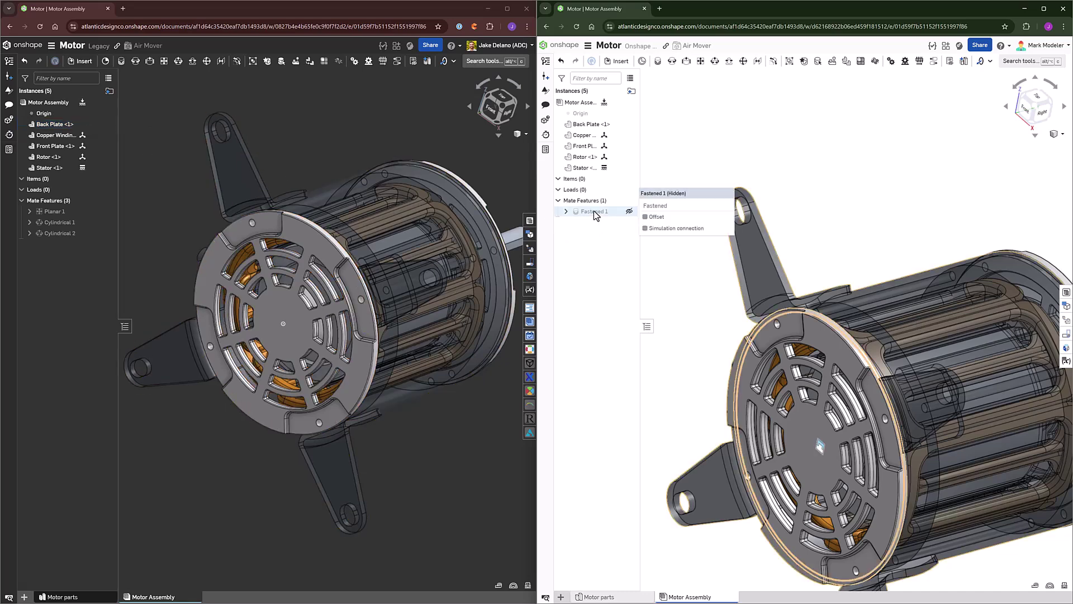
{"action": "double_click", "coordinate": [594, 211]}
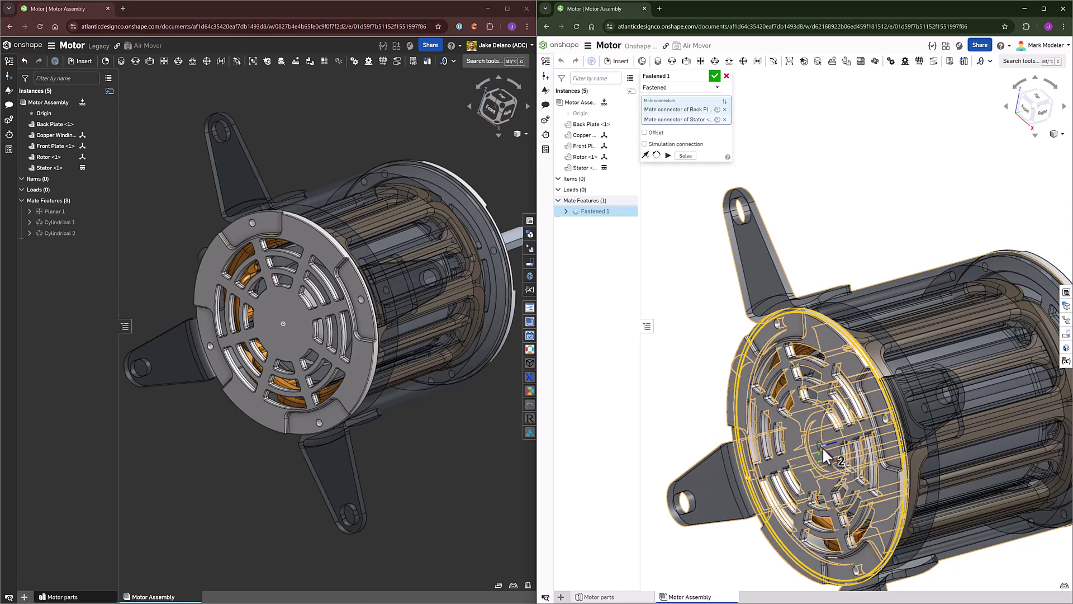
{"action": "left_click", "coordinate": [664, 90]}
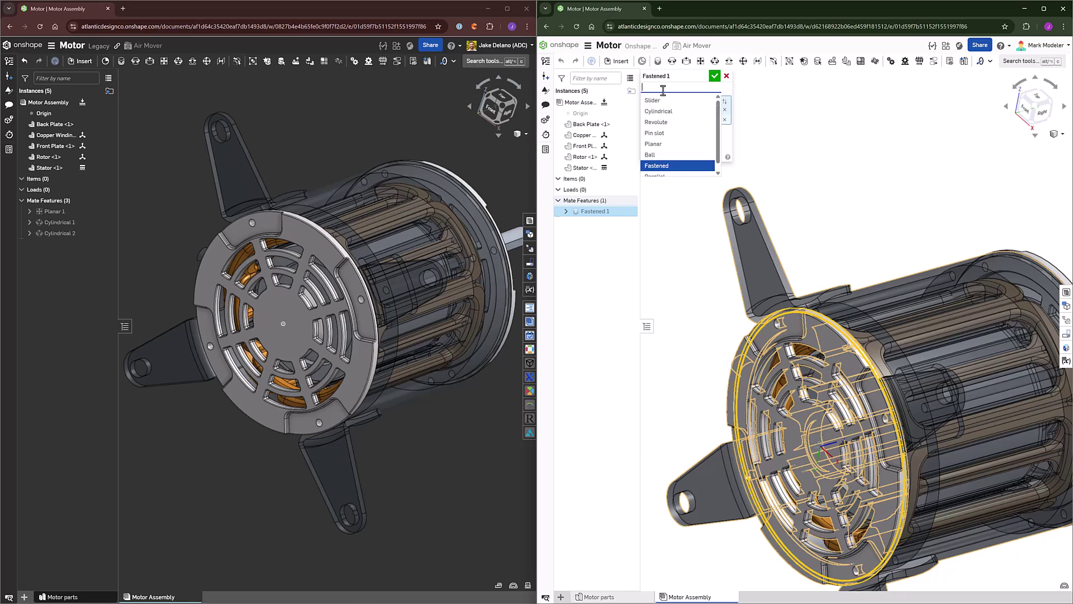
{"action": "left_click", "coordinate": [662, 122]}
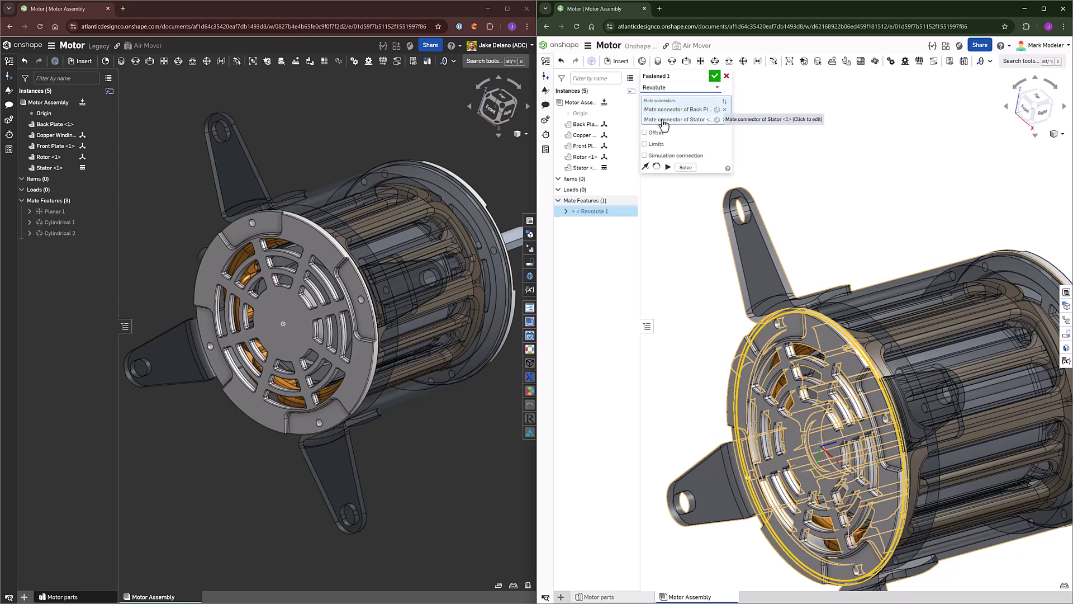
{"action": "left_click", "coordinate": [669, 167]}
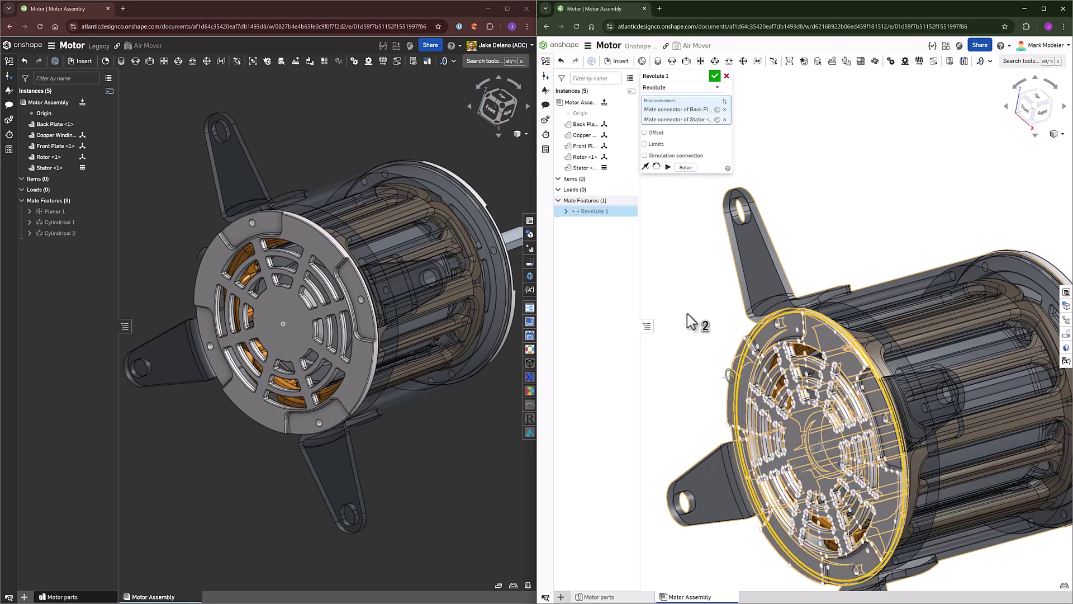
Set the Back Plate's mate type back to Fastened and accept the mate
{"action": "left_click", "coordinate": [701, 88]}
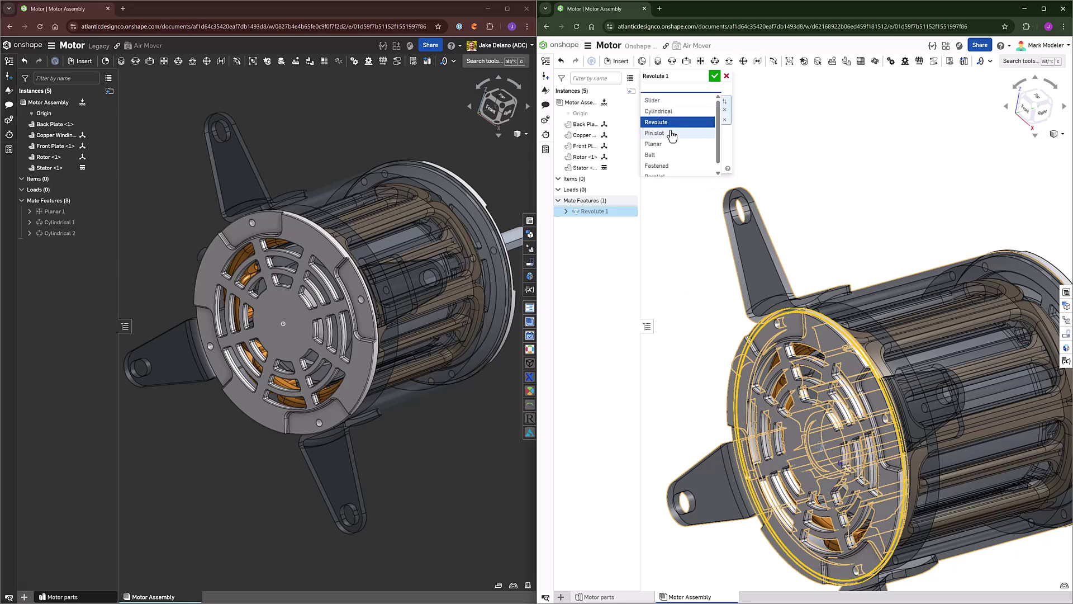
{"action": "left_click", "coordinate": [658, 166]}
{"action": "left_click", "coordinate": [714, 76]}
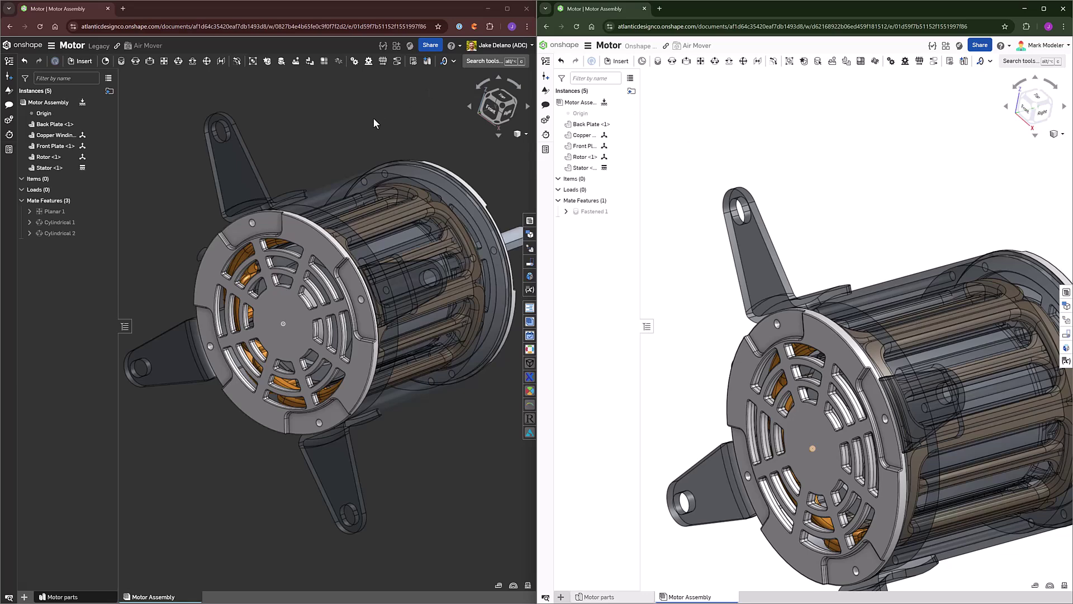
Add a Planar mate between the Front Plate's inner rim and the rim of the stator's open end in the Legacy assembly
{"action": "right_click_drag", "start_coordinate": [372, 147], "coordinate": [289, 121]}
{"action": "scroll", "coordinate": [289, 121], "scroll_direction": "up", "scroll_amount": 3}
{"action": "key", "text": "s"}
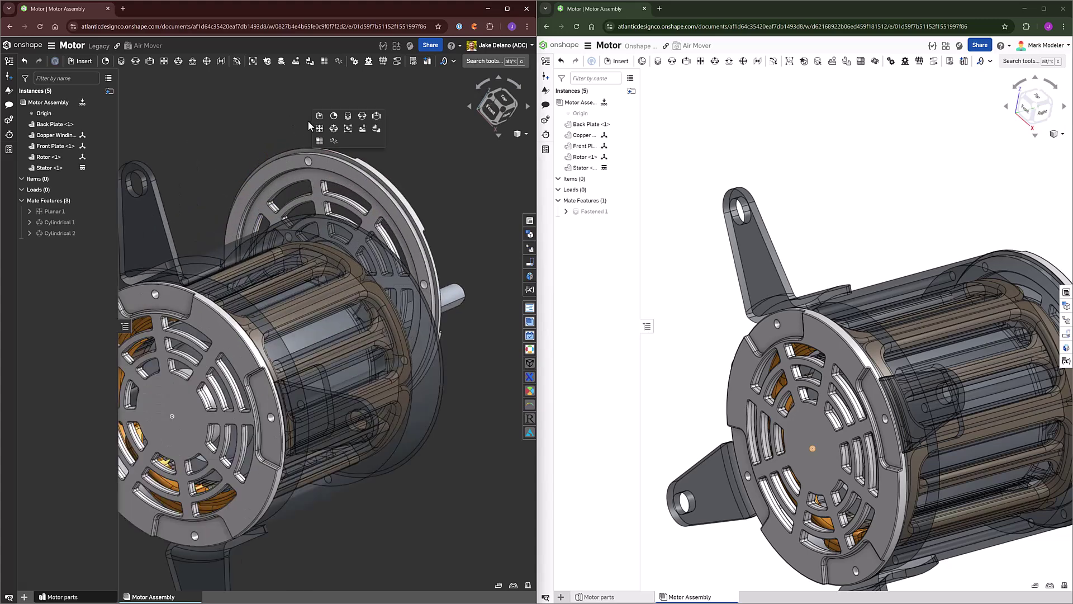
{"action": "left_click", "coordinate": [323, 129]}
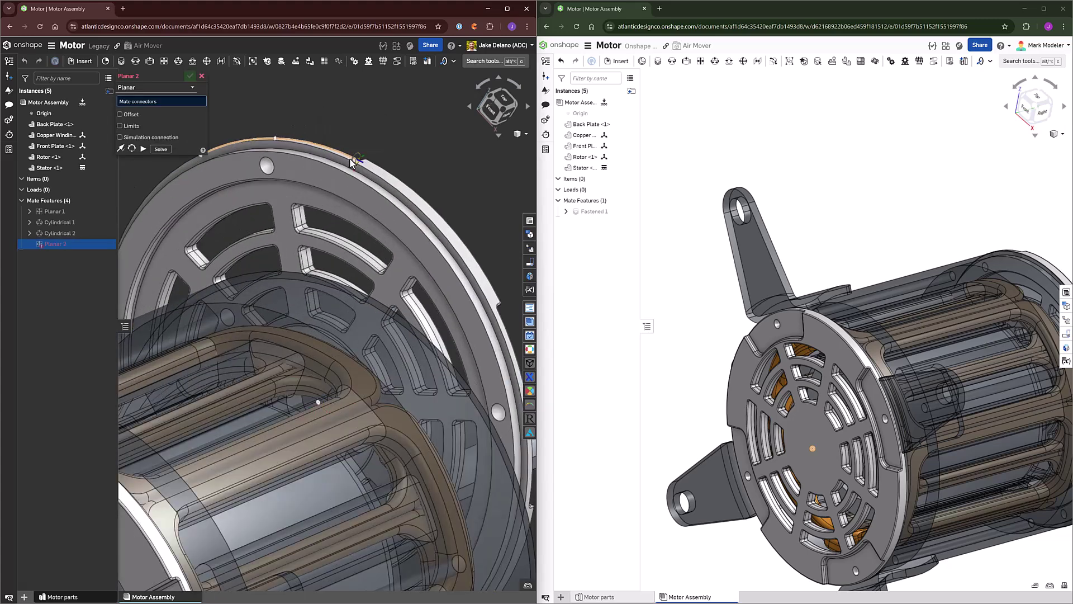
{"action": "left_click", "coordinate": [350, 163]}
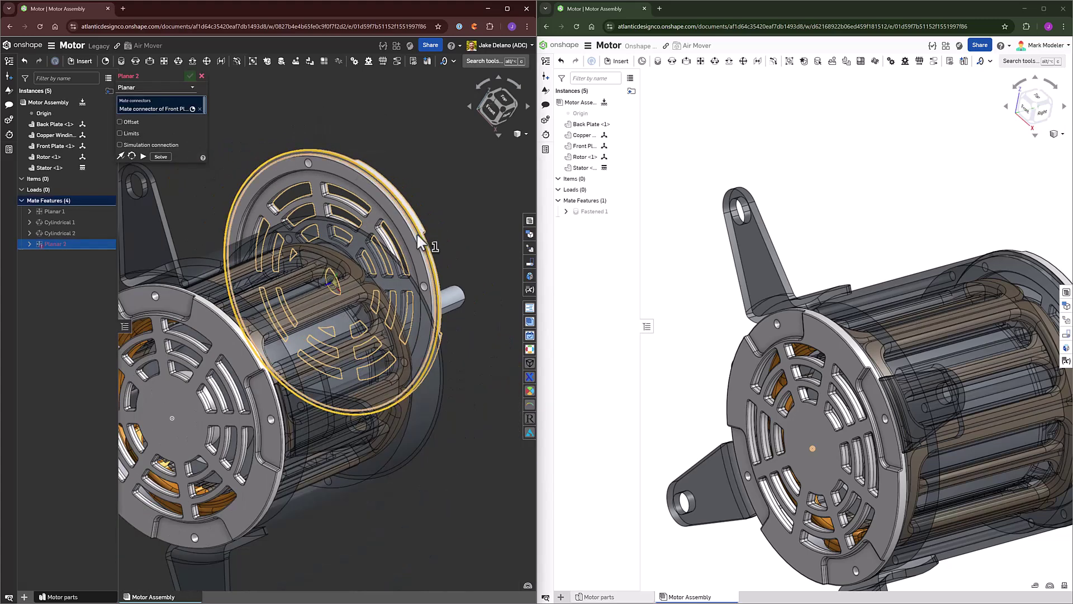
{"action": "right_click_drag", "start_coordinate": [417, 232], "coordinate": [368, 224]}
{"action": "scroll", "coordinate": [363, 230], "scroll_direction": "up", "scroll_amount": 5}
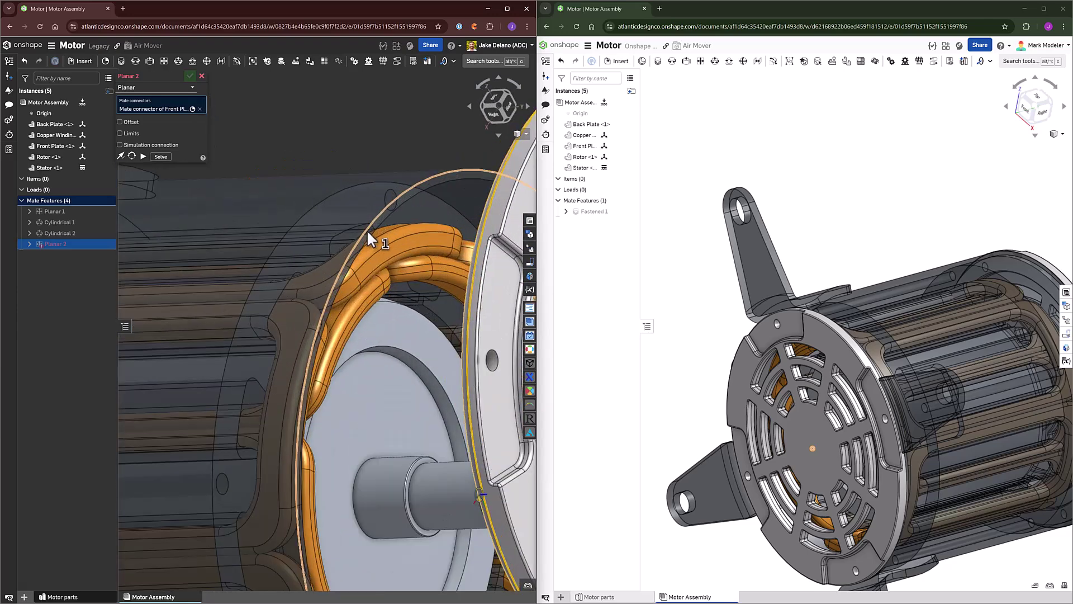
{"action": "left_click", "coordinate": [368, 229]}
{"action": "scroll", "coordinate": [368, 230], "scroll_direction": "down", "scroll_amount": 5}
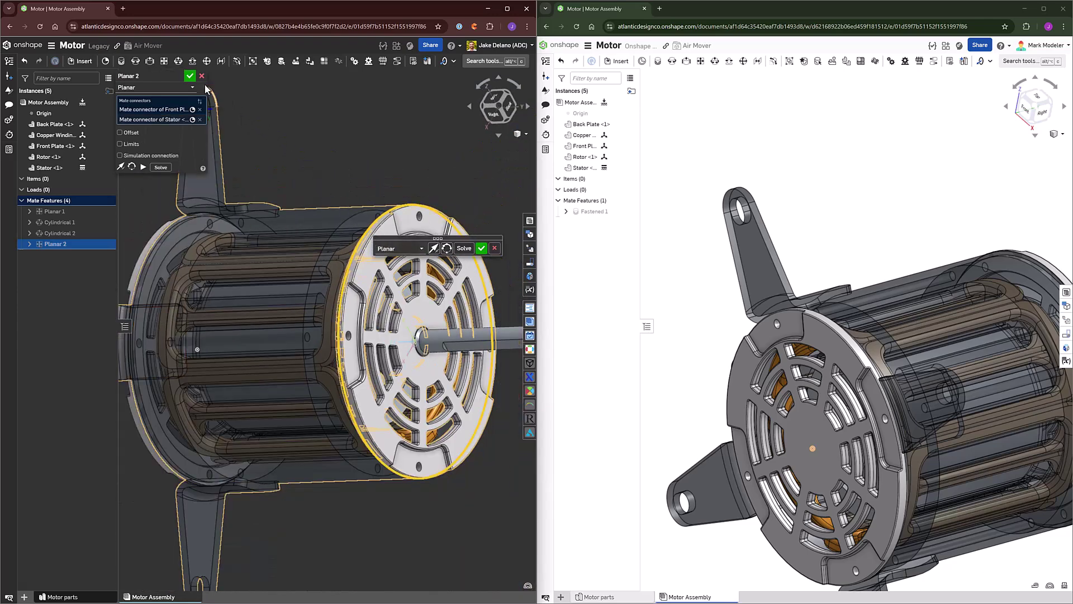
{"action": "left_click", "coordinate": [191, 76]}
Slide the Front Plate off-center and add a Cylindrical mate between its circular rim and the rim of the stator's open end
{"action": "left_click_drag", "start_coordinate": [439, 224], "coordinate": [491, 144]}
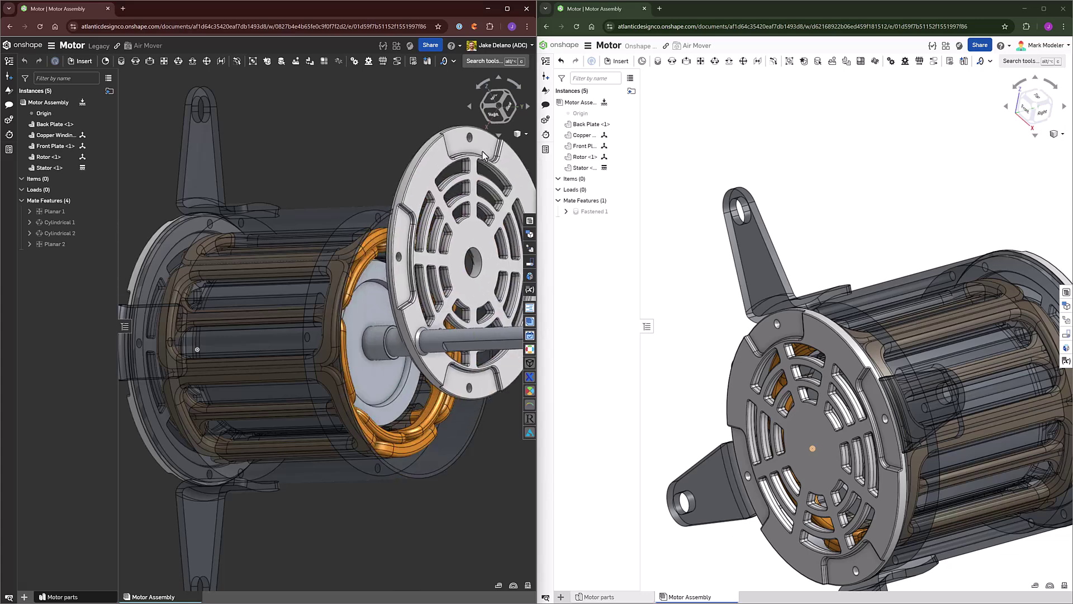
{"action": "key", "text": "s"}
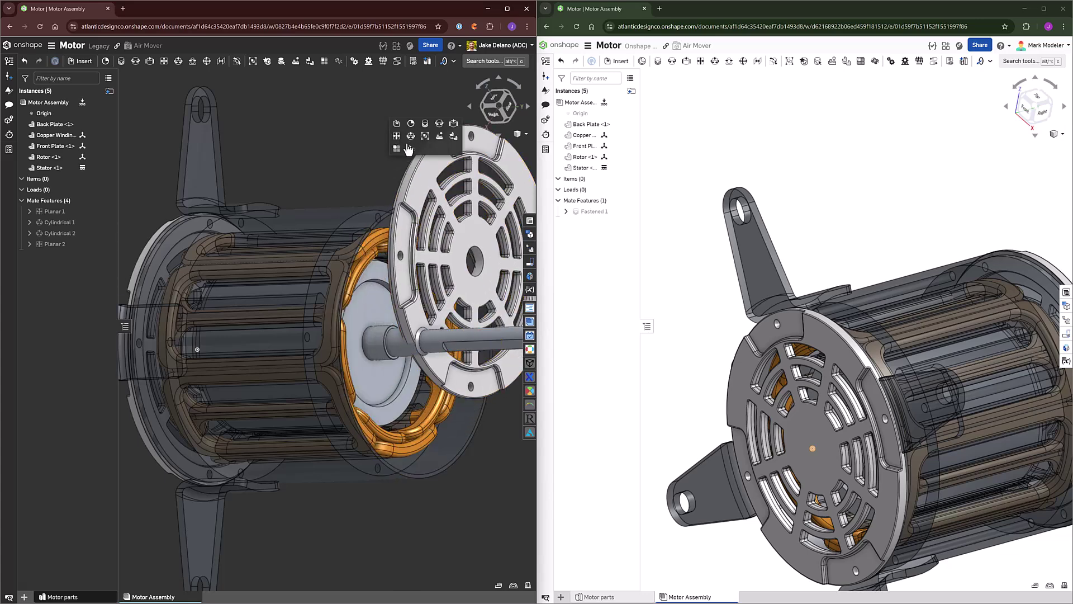
{"action": "key", "text": "c"}
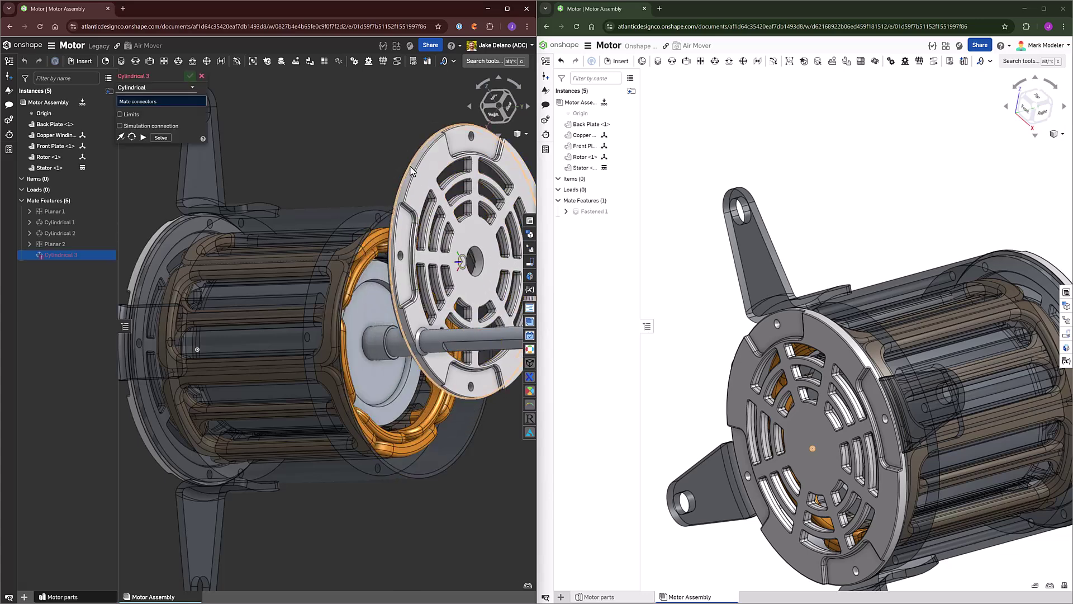
{"action": "scroll", "coordinate": [411, 171], "scroll_direction": "up", "scroll_amount": 4}
{"action": "left_click", "coordinate": [379, 242]}
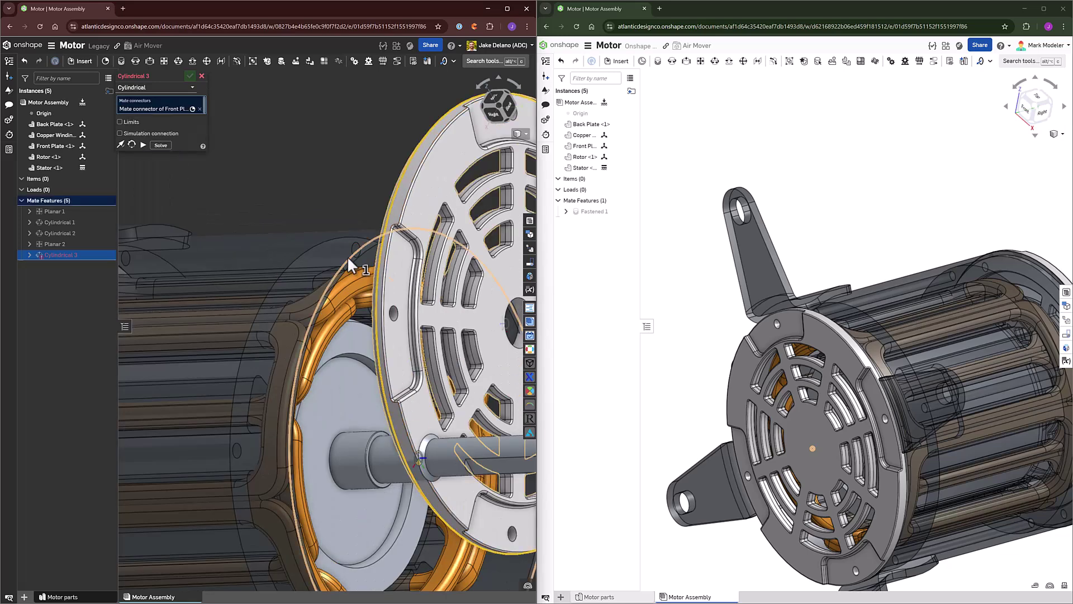
{"action": "left_click", "coordinate": [348, 258]}
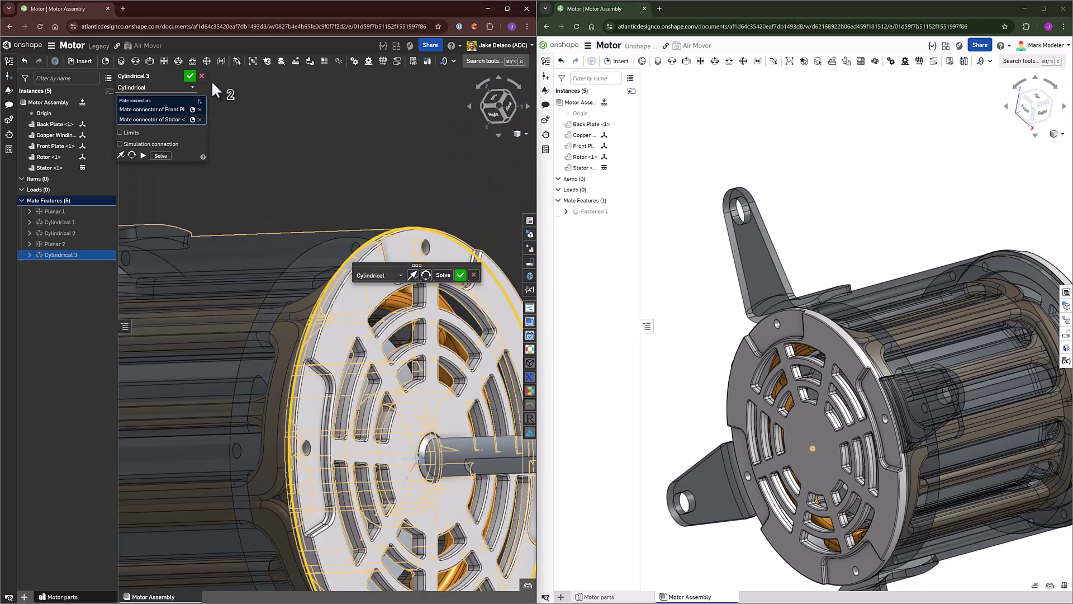
{"action": "left_click", "coordinate": [190, 76]}
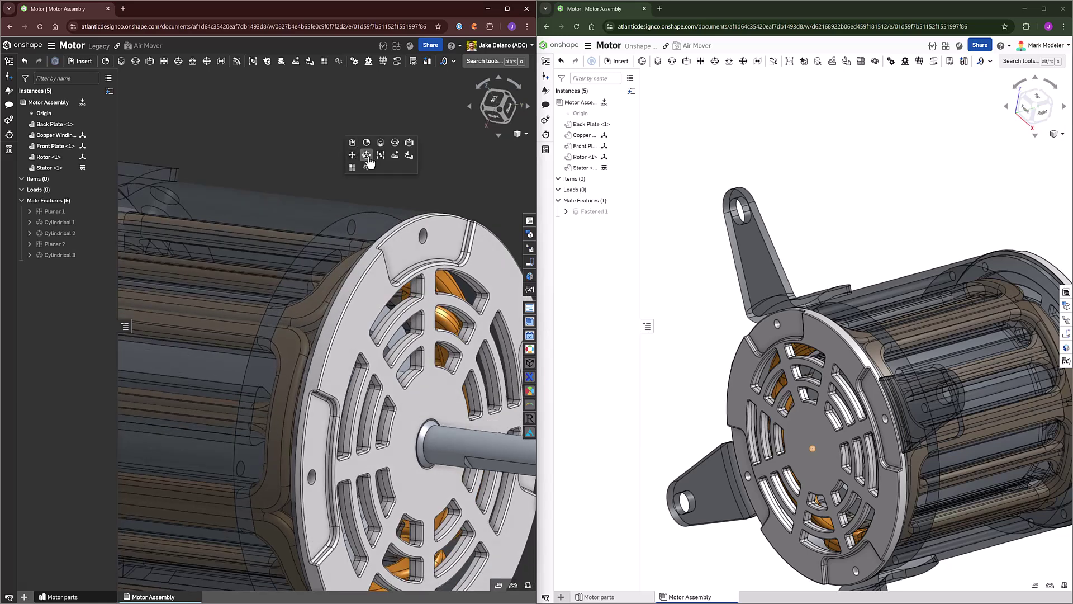
Add a Cylindrical mate between the Front Plate's upper bolt hole and the matching hole in the stator
{"action": "scroll", "coordinate": [416, 216], "scroll_direction": "up", "scroll_amount": 4}
{"action": "left_click", "coordinate": [429, 257]}
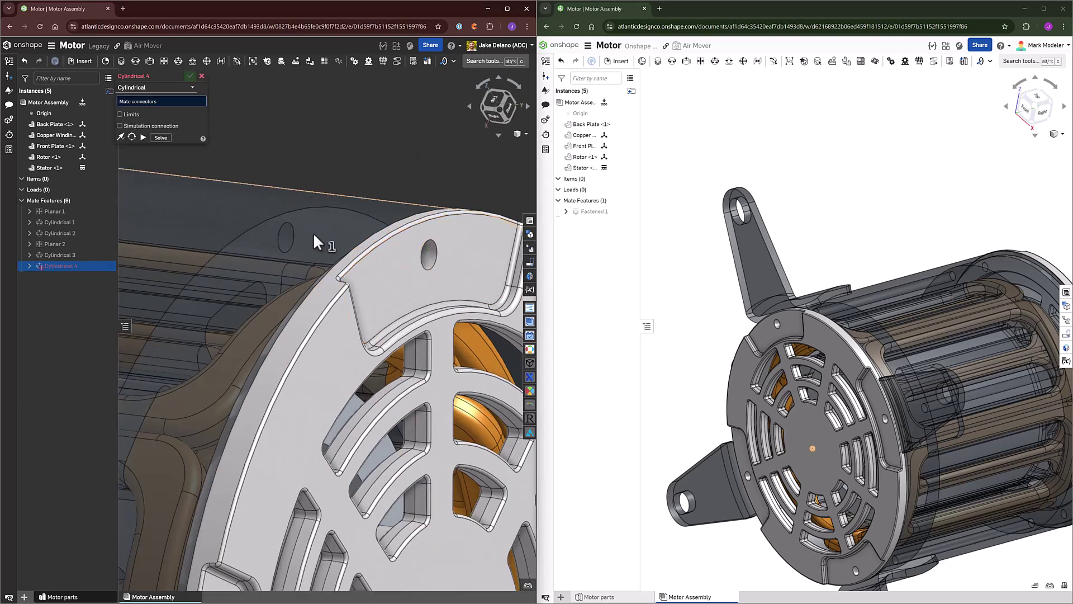
{"action": "left_click", "coordinate": [289, 235]}
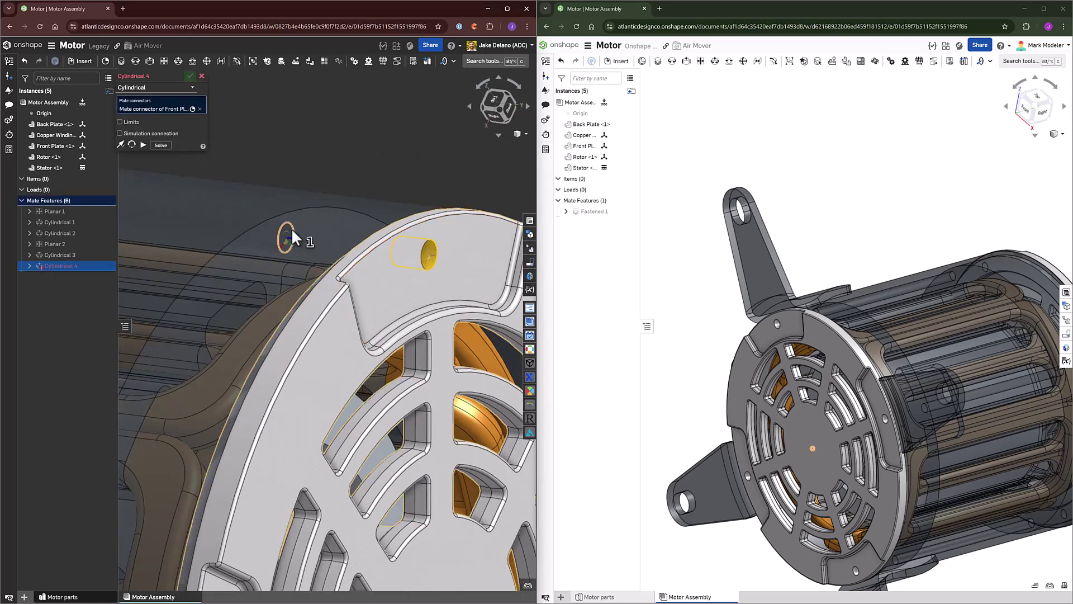
{"action": "left_click", "coordinate": [190, 76]}
{"action": "scroll", "coordinate": [303, 132], "scroll_direction": "down", "scroll_amount": 5}
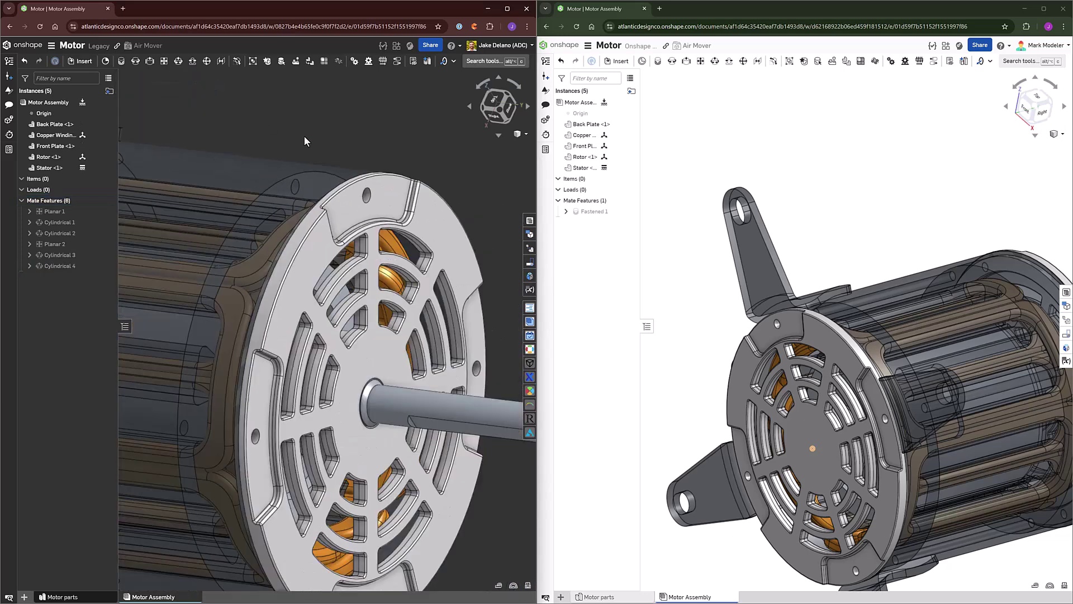
{"action": "scroll", "coordinate": [307, 140], "scroll_direction": "down", "scroll_amount": 2}
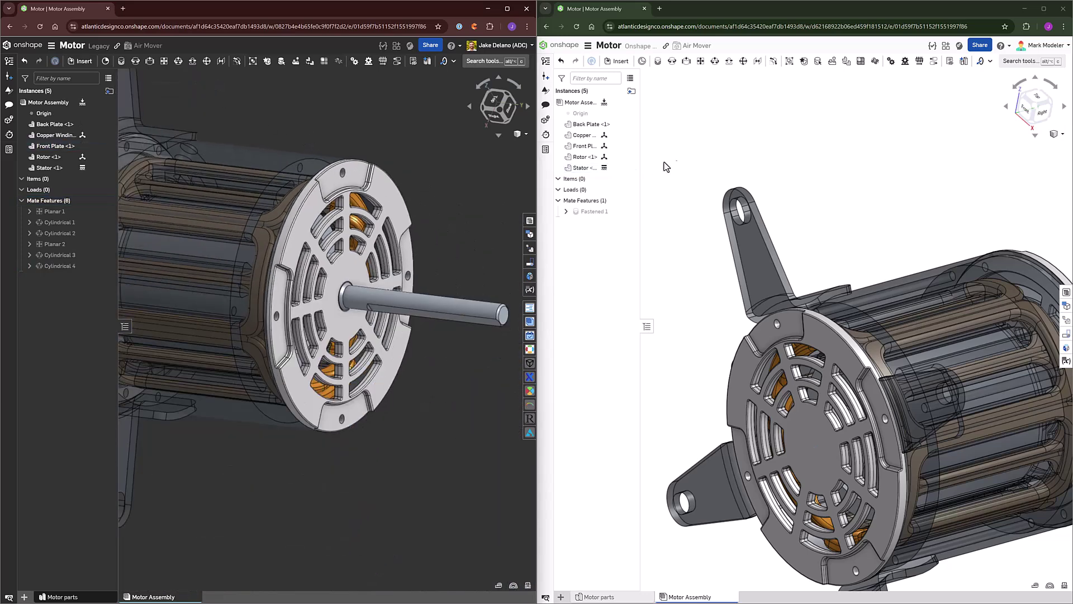
Measure the distance between a Front Plate bolt hole and the corresponding stator hole in the Onshape Method assembly, showing the full measurement details
{"action": "left_click", "coordinate": [739, 143]}
{"action": "key", "text": "f"}
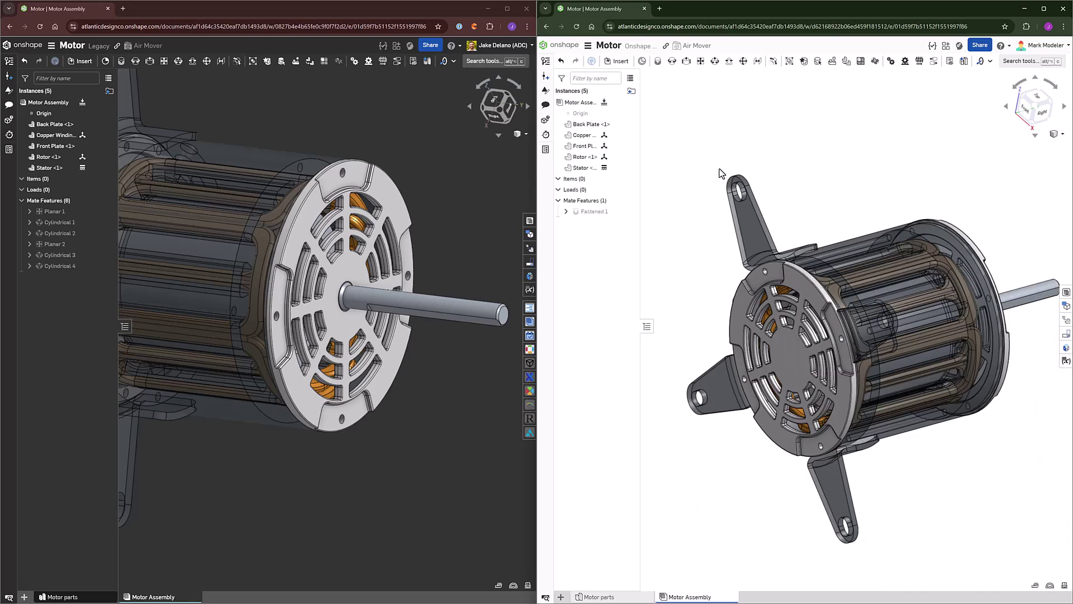
{"action": "right_click_drag", "start_coordinate": [880, 212], "coordinate": [802, 210]}
{"action": "scroll", "coordinate": [861, 240], "scroll_direction": "up", "scroll_amount": 3}
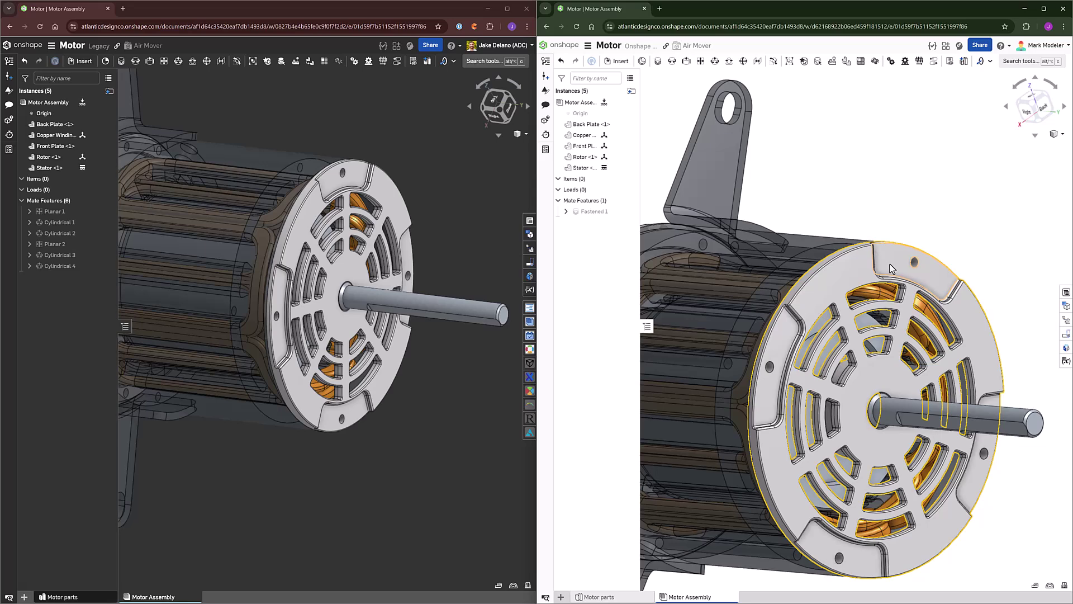
{"action": "scroll", "coordinate": [778, 376], "scroll_direction": "up", "scroll_amount": 3}
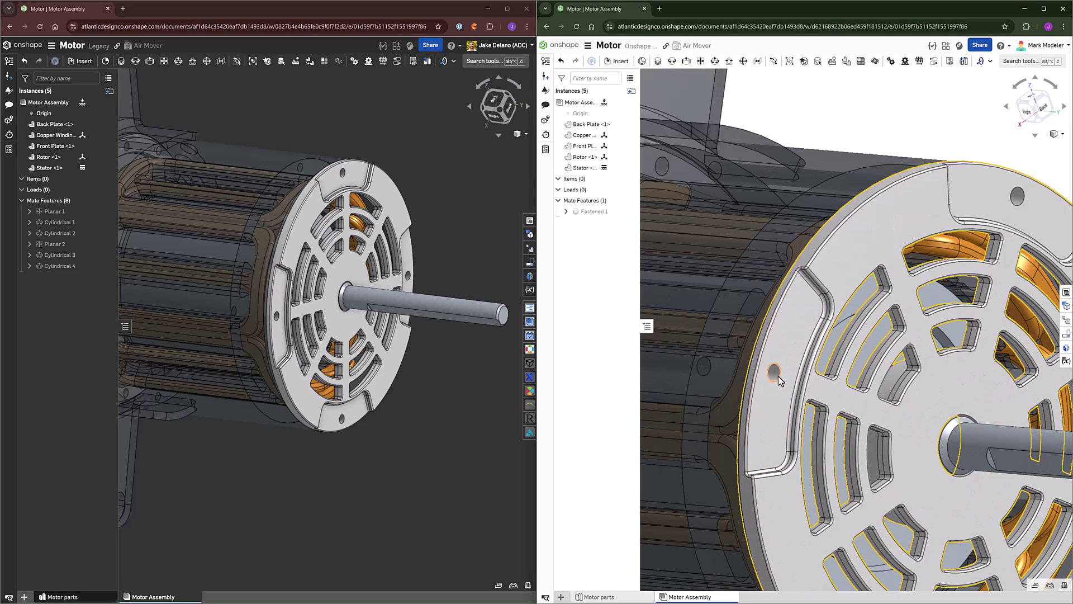
{"action": "left_click", "coordinate": [778, 376]}
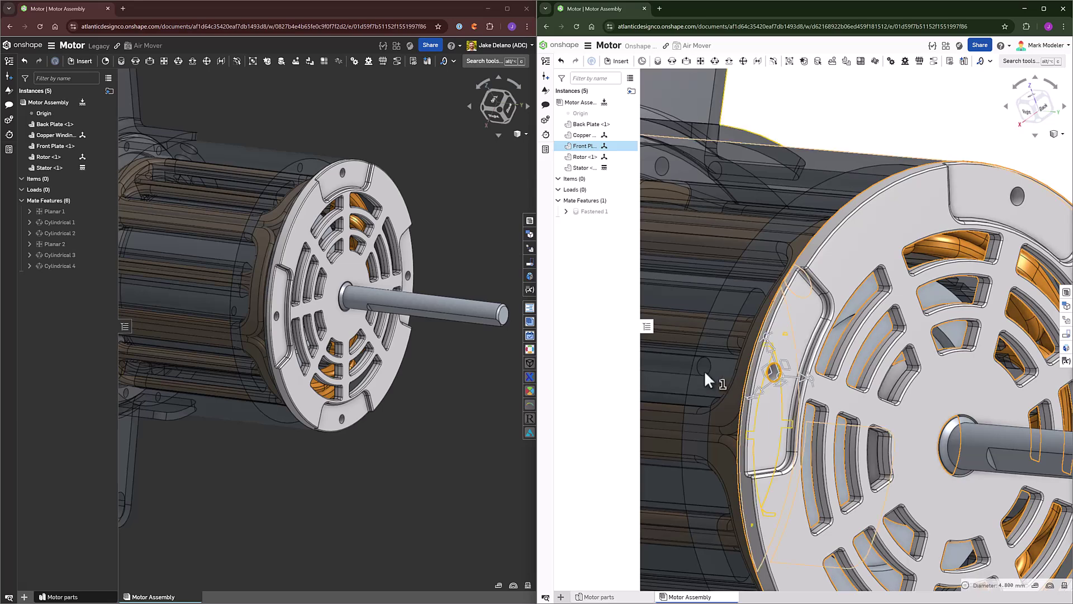
{"action": "left_click", "coordinate": [703, 370]}
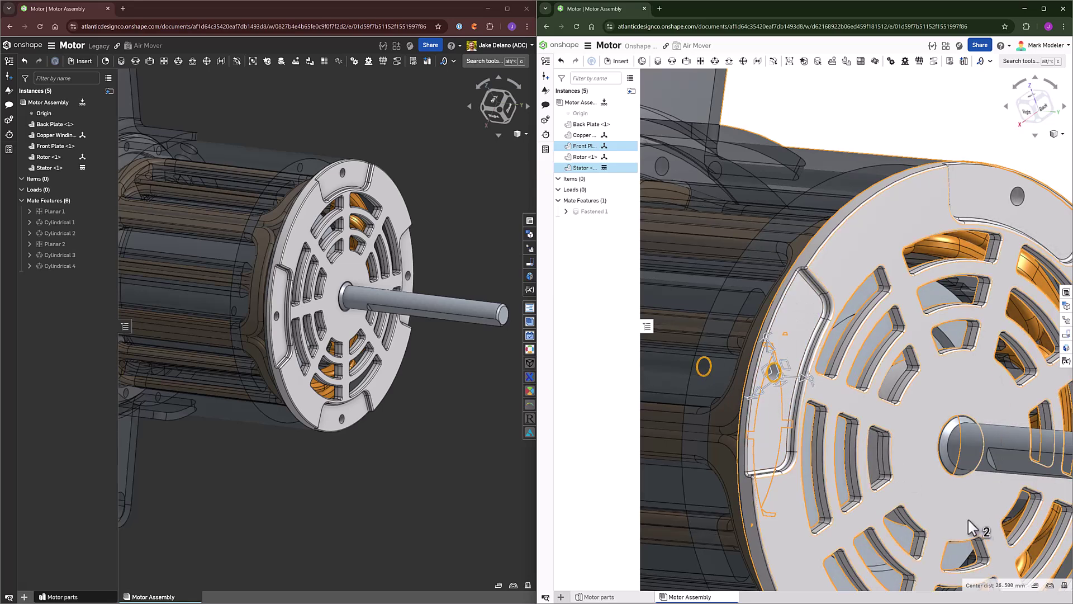
{"action": "left_click", "coordinate": [992, 585]}
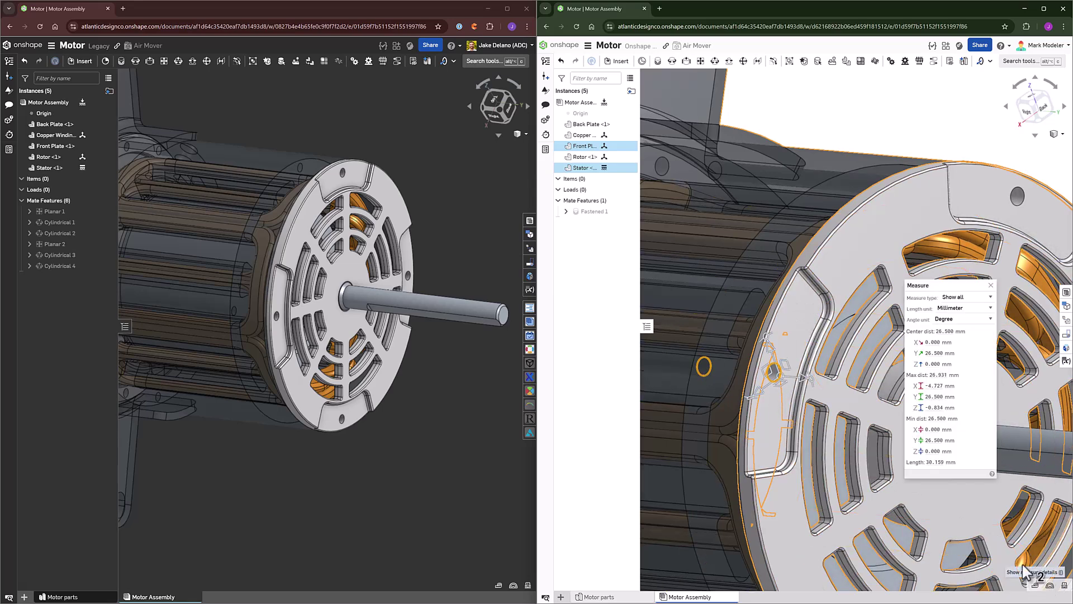
{"action": "mouse_move", "coordinate": [940, 358]}
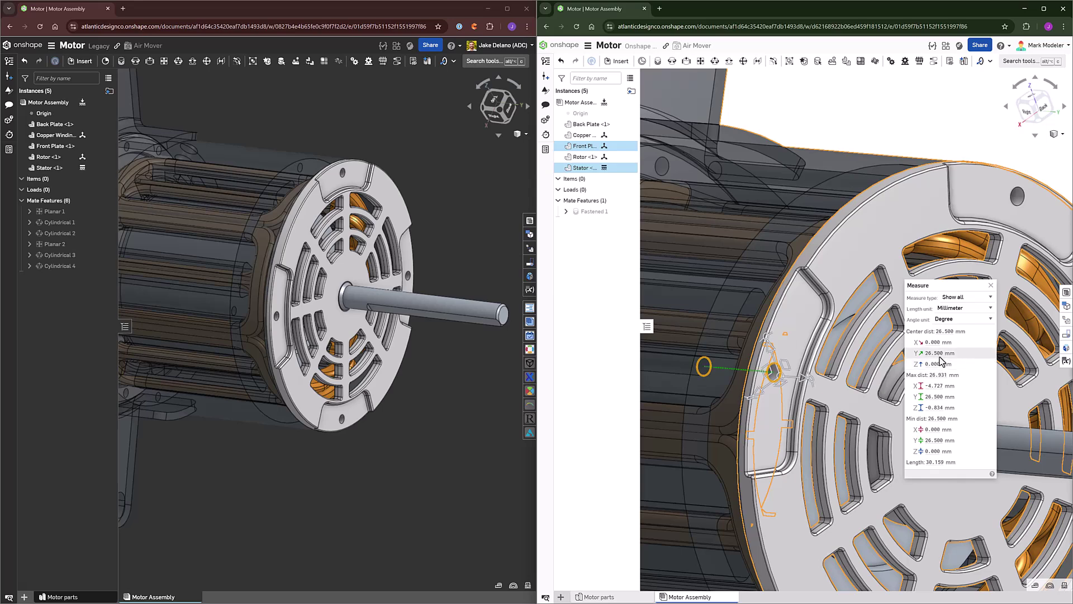
{"action": "left_click", "coordinate": [991, 286]}
{"action": "left_click", "coordinate": [889, 143]}
{"action": "scroll", "coordinate": [889, 143], "scroll_direction": "down", "scroll_amount": 5}
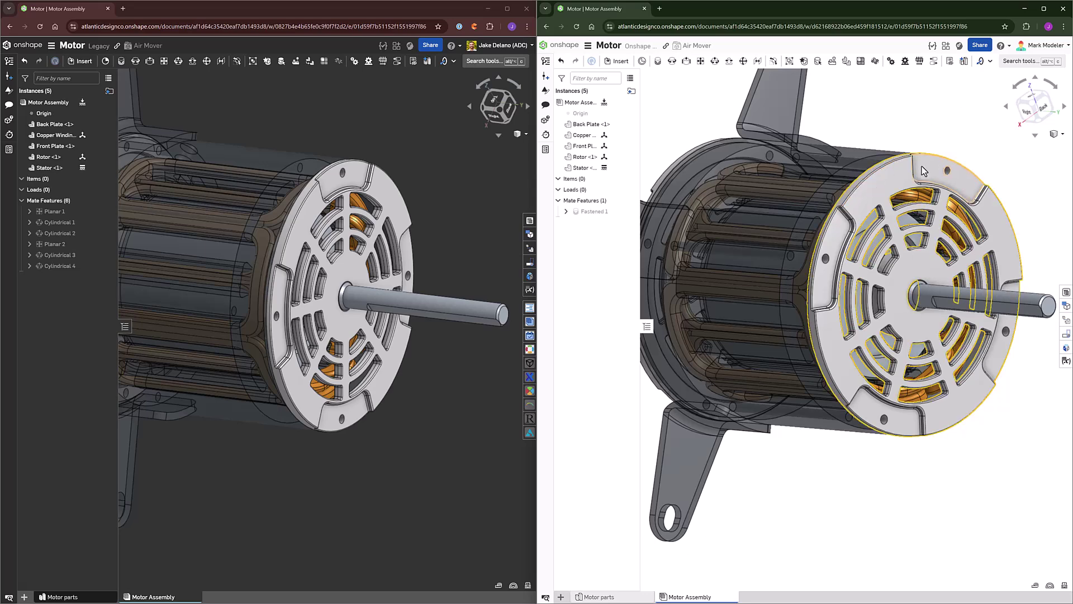
Pull the Front Plate away from the stator and fasten its inner circular rim to the rim of the stator's open end
{"action": "left_click_drag", "start_coordinate": [922, 166], "coordinate": [890, 142]}
{"action": "right_click_drag", "start_coordinate": [890, 142], "coordinate": [960, 126]}
{"action": "key", "text": "s"}
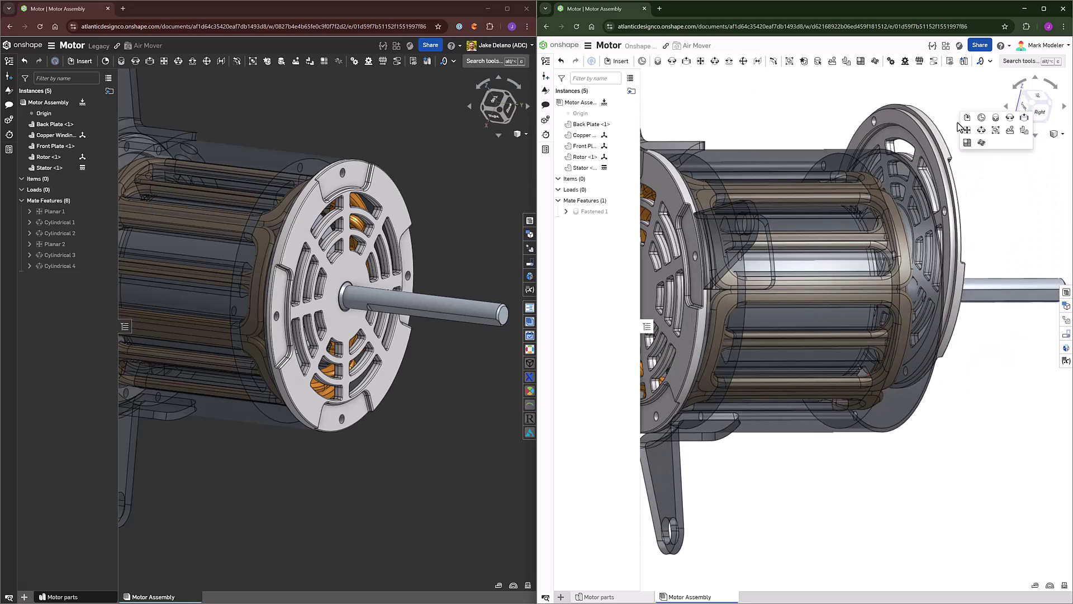
{"action": "left_click", "coordinate": [997, 120]}
{"action": "scroll", "coordinate": [911, 124], "scroll_direction": "up", "scroll_amount": 5}
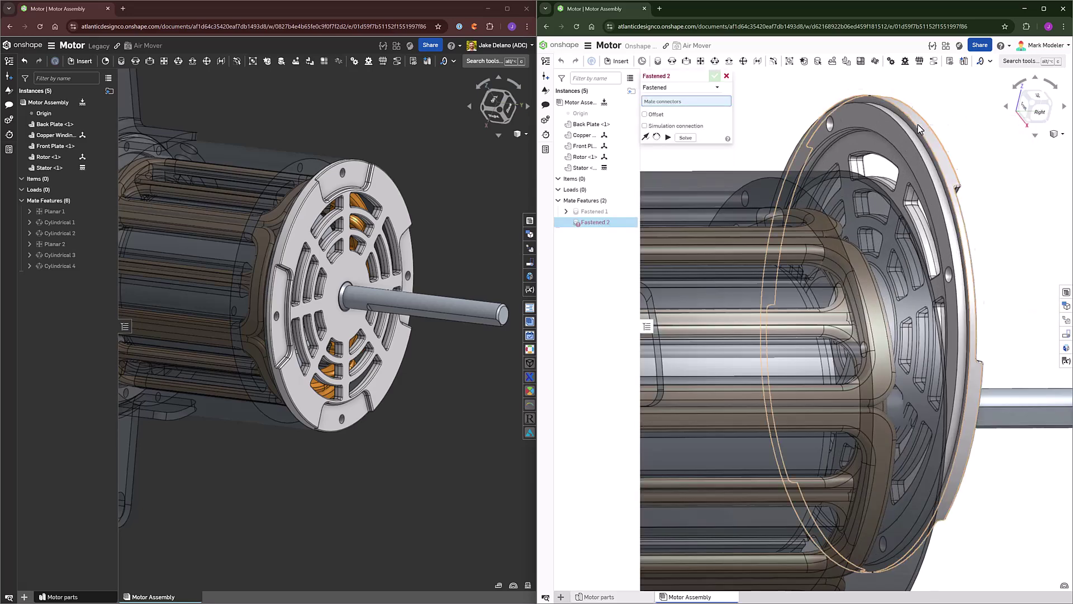
{"action": "left_click", "coordinate": [911, 124]}
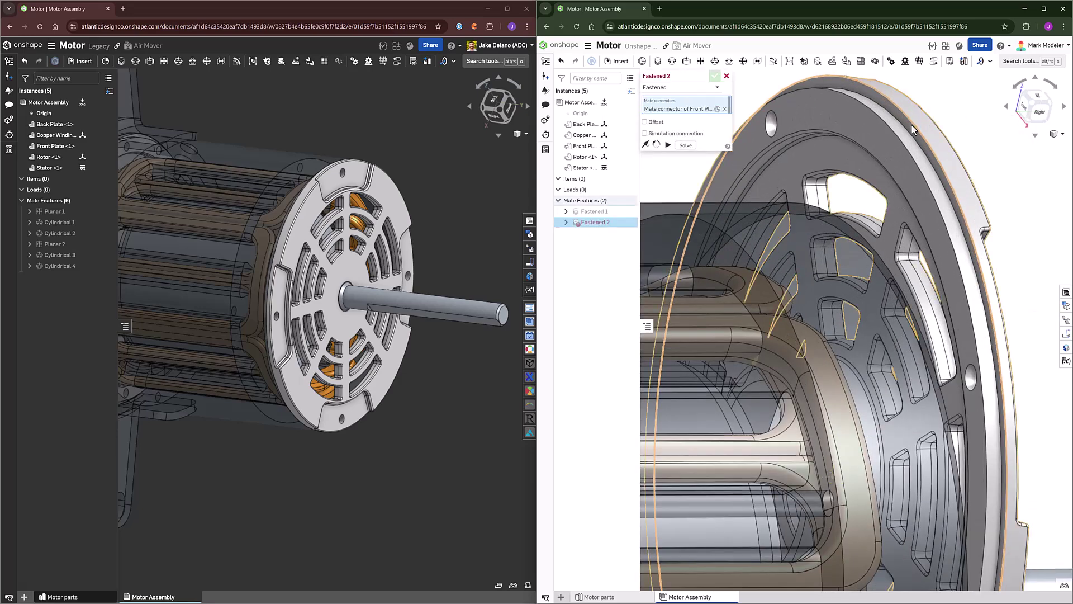
{"action": "scroll", "coordinate": [912, 124], "scroll_direction": "down", "scroll_amount": 5}
{"action": "right_click_drag", "start_coordinate": [897, 153], "coordinate": [864, 173]}
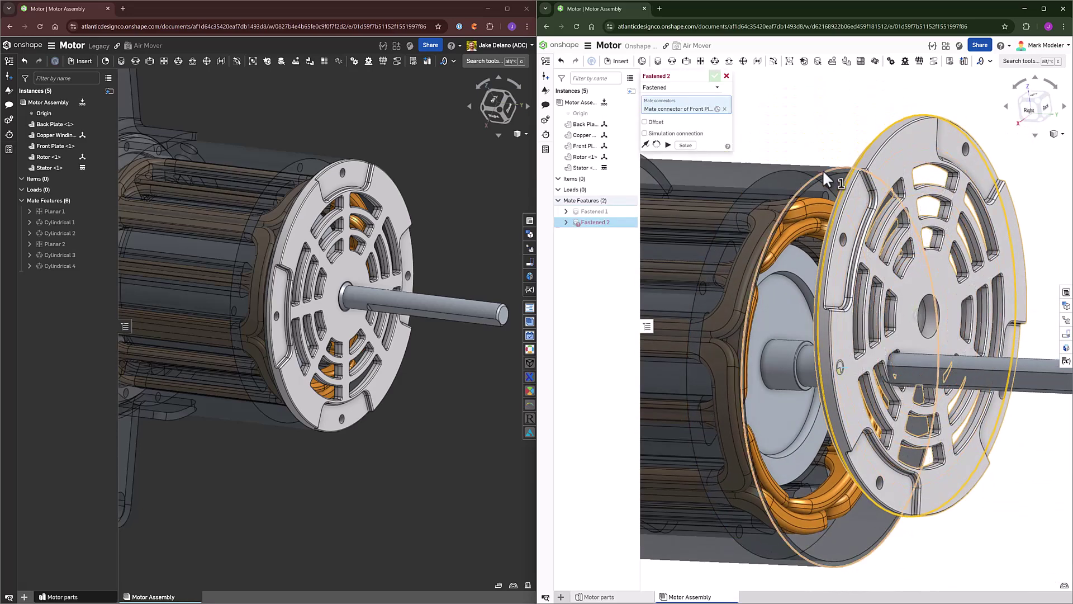
{"action": "scroll", "coordinate": [823, 170], "scroll_direction": "up", "scroll_amount": 1}
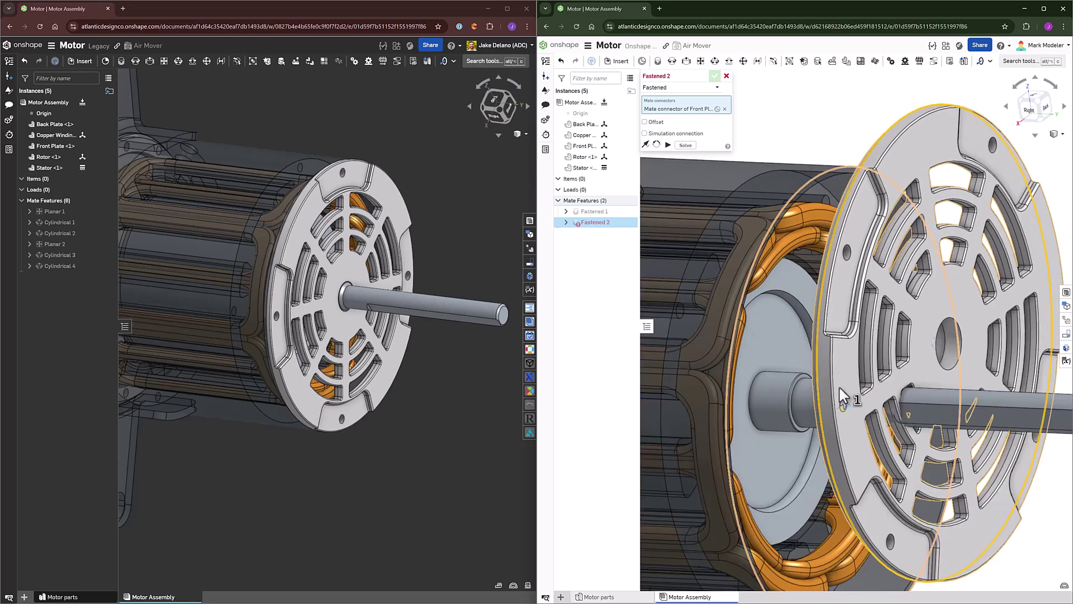
{"action": "left_click", "coordinate": [845, 405]}
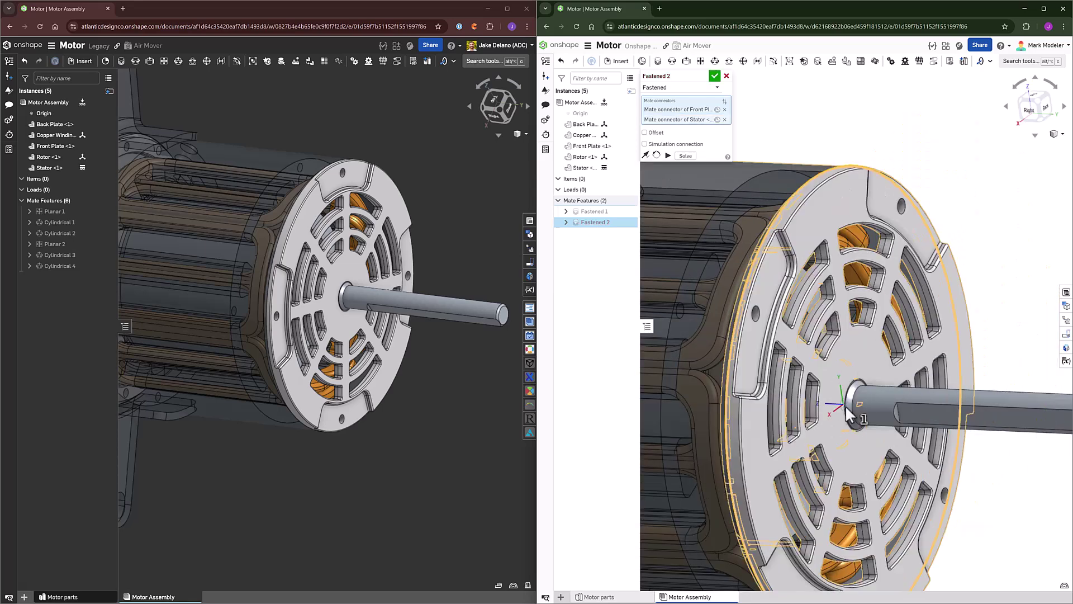
{"action": "left_click", "coordinate": [715, 76]}
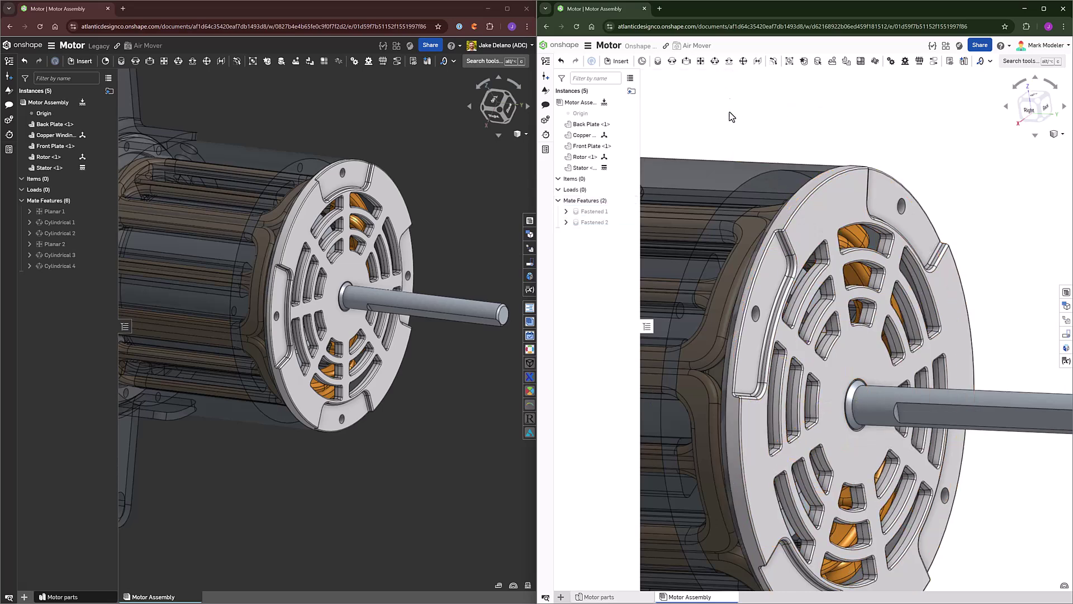
Measure the center distance between the fastened Front Plate's bolt hole and the matching stator hole
{"action": "left_click", "coordinate": [755, 323]}
{"action": "scroll", "coordinate": [680, 316], "scroll_direction": "up", "scroll_amount": 3}
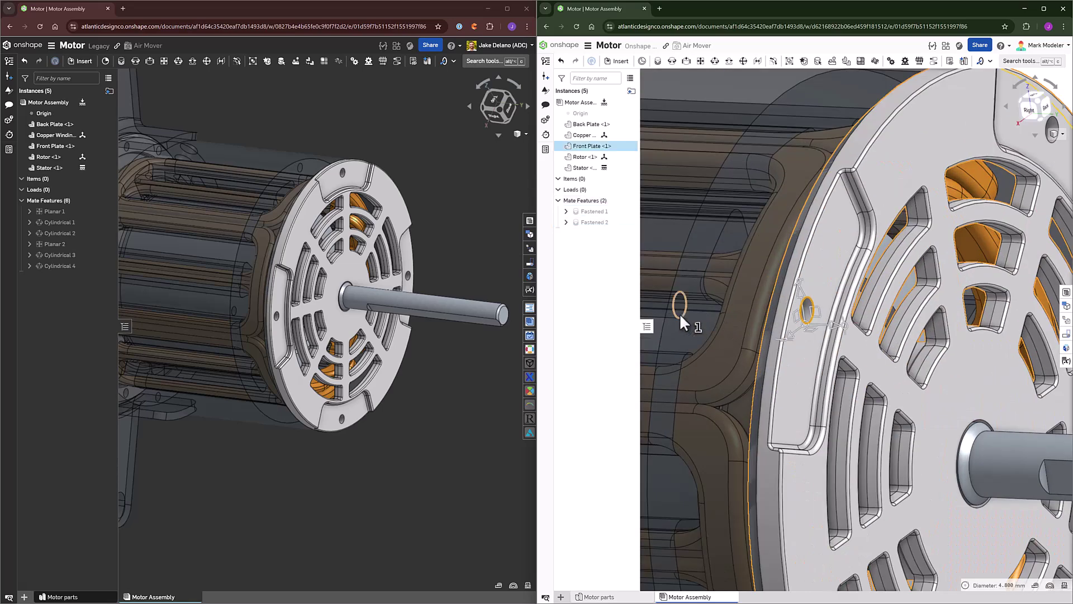
{"action": "left_click", "coordinate": [679, 313]}
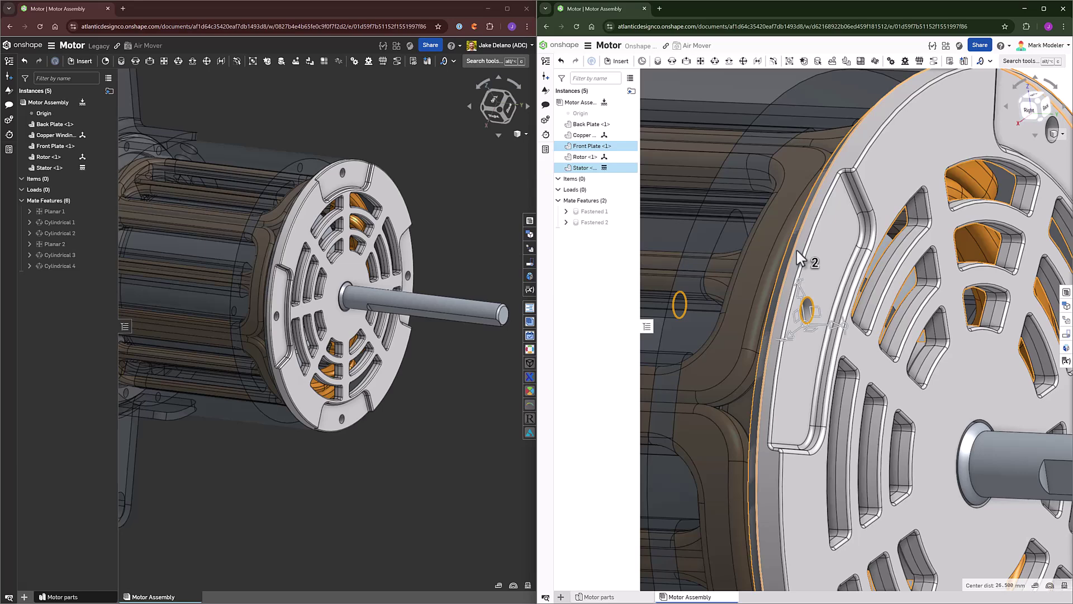
{"action": "scroll", "coordinate": [796, 248], "scroll_direction": "down", "scroll_amount": 5}
{"action": "left_click", "coordinate": [811, 138]}
{"action": "scroll", "coordinate": [815, 159], "scroll_direction": "down", "scroll_amount": 3}
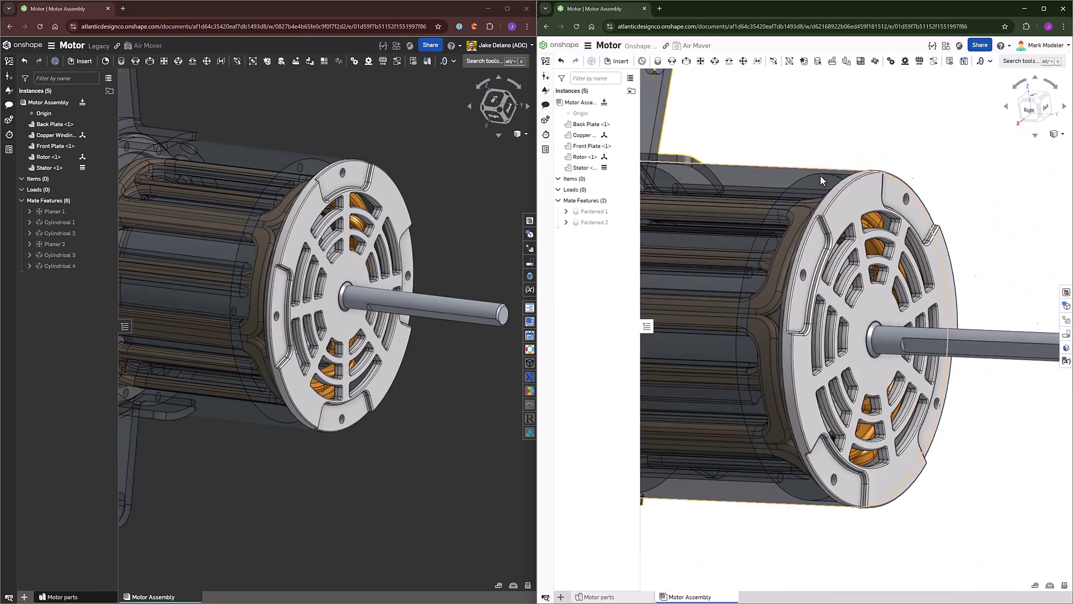
{"action": "middle_click_drag", "start_coordinate": [743, 209], "coordinate": [839, 263]}
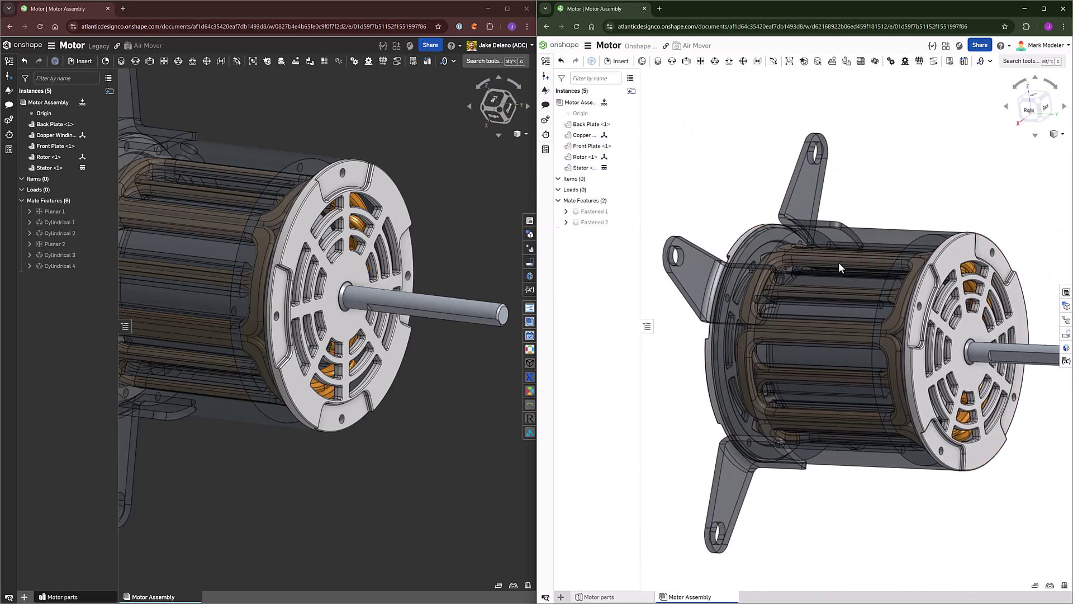
Hide every part except the Stator and the Copper Winding in the Legacy document's Motor Assembly
{"action": "left_click", "coordinate": [433, 179]}
{"action": "scroll", "coordinate": [441, 182], "scroll_direction": "down", "scroll_amount": 3}
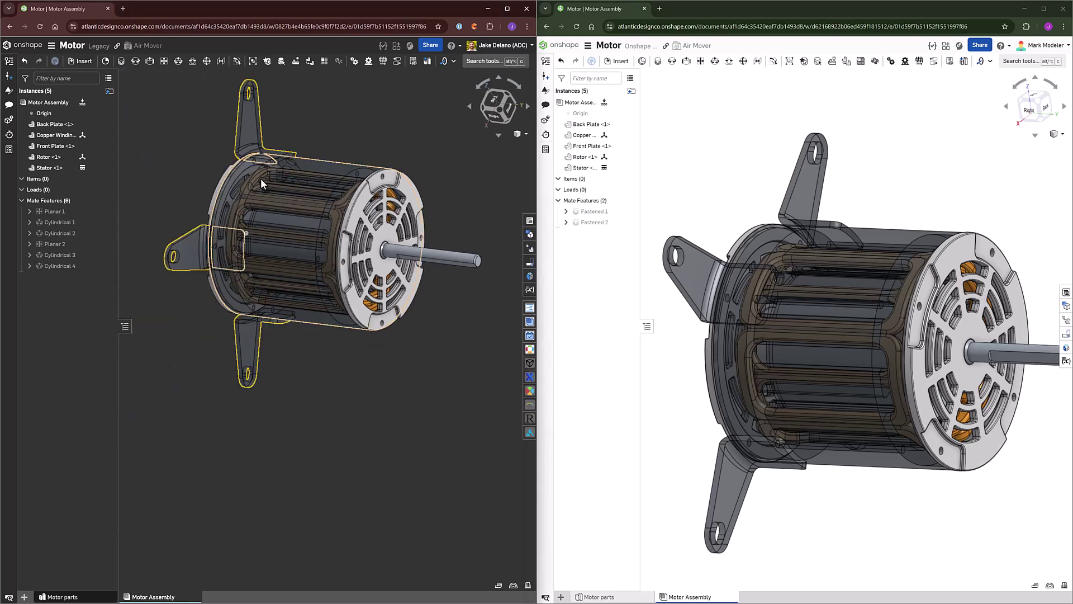
{"action": "left_click", "coordinate": [58, 168]}
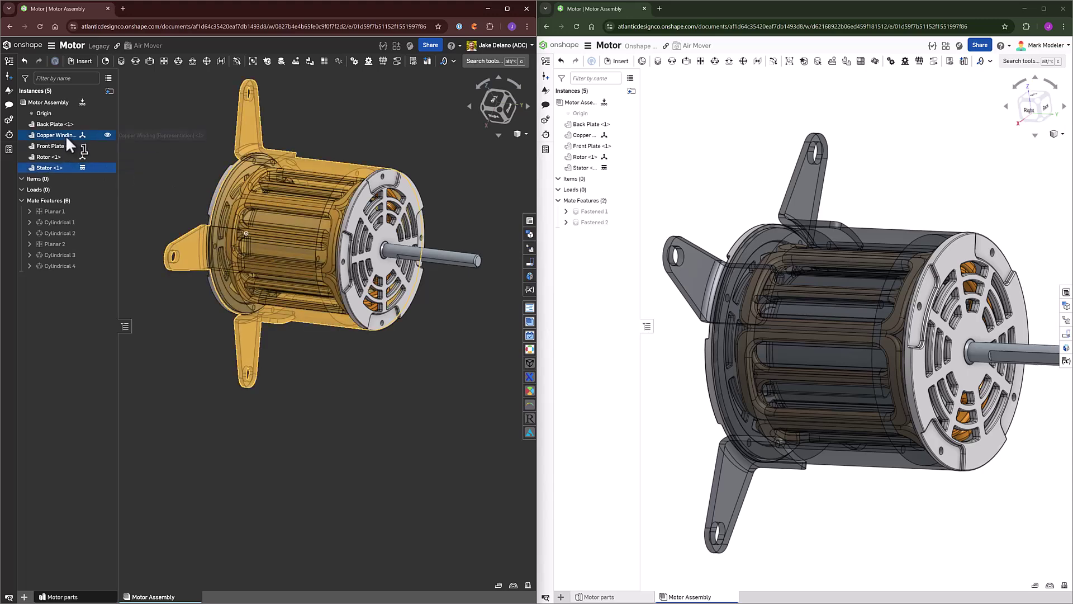
{"action": "left_click", "coordinate": [66, 135]}
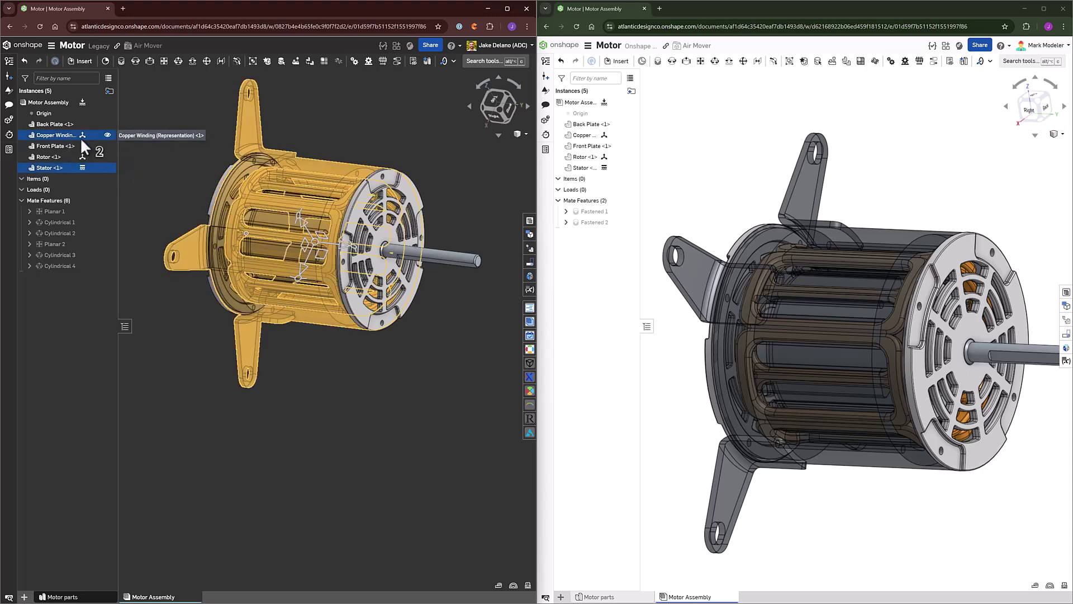
{"action": "right_click", "coordinate": [134, 156]}
{"action": "left_click", "coordinate": [159, 170]}
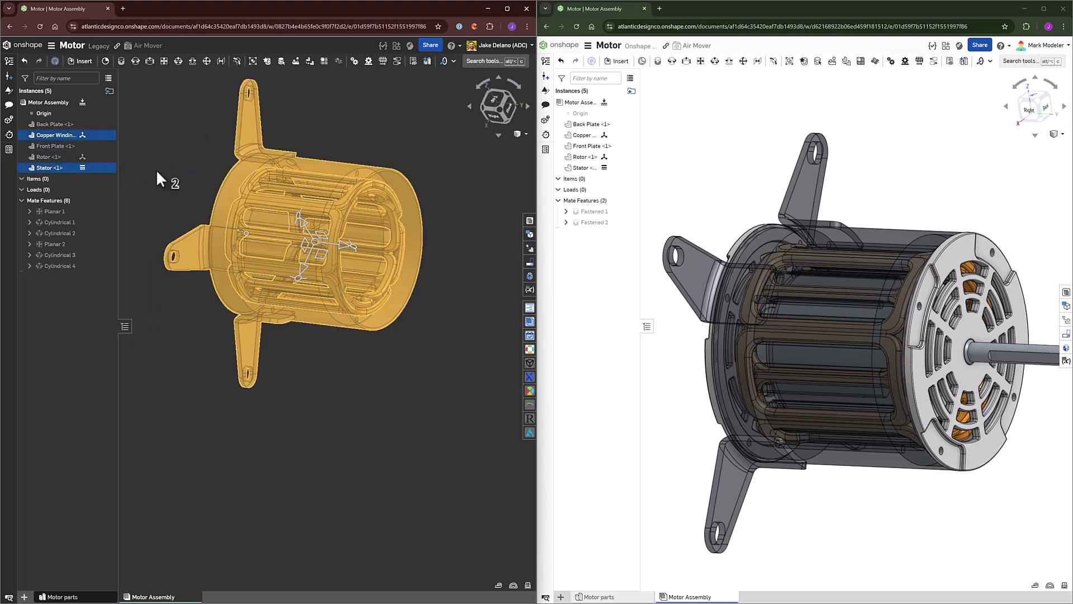
Pull the Copper Winding out of the Stator toward its open end so the two parts sit apart
{"action": "right_click_drag", "start_coordinate": [209, 176], "coordinate": [240, 179]}
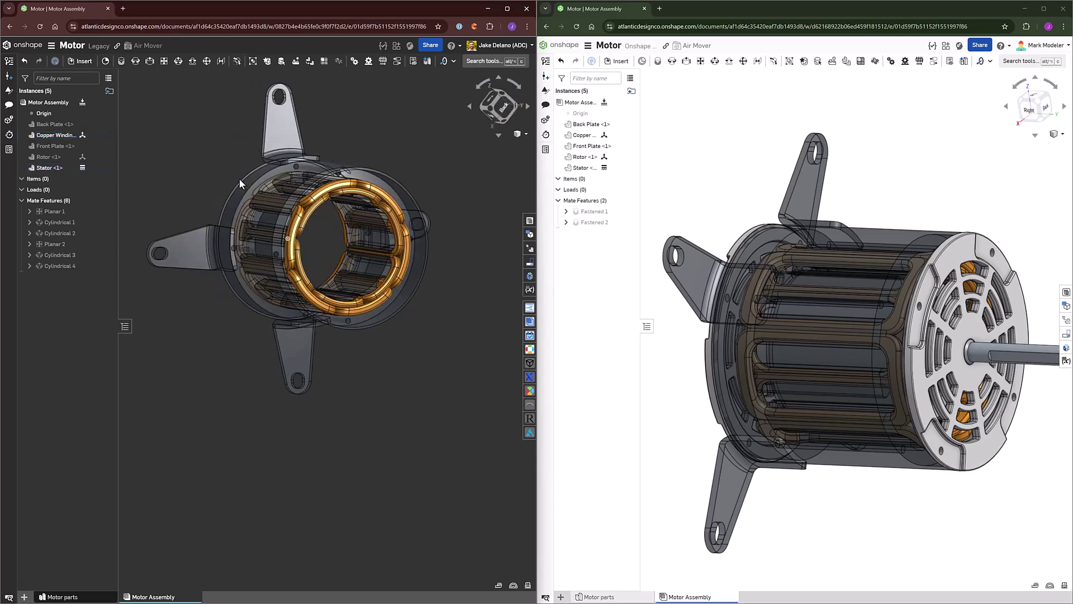
{"action": "scroll", "coordinate": [318, 194], "scroll_direction": "up", "scroll_amount": 4}
{"action": "left_click_drag", "start_coordinate": [321, 195], "coordinate": [462, 114]}
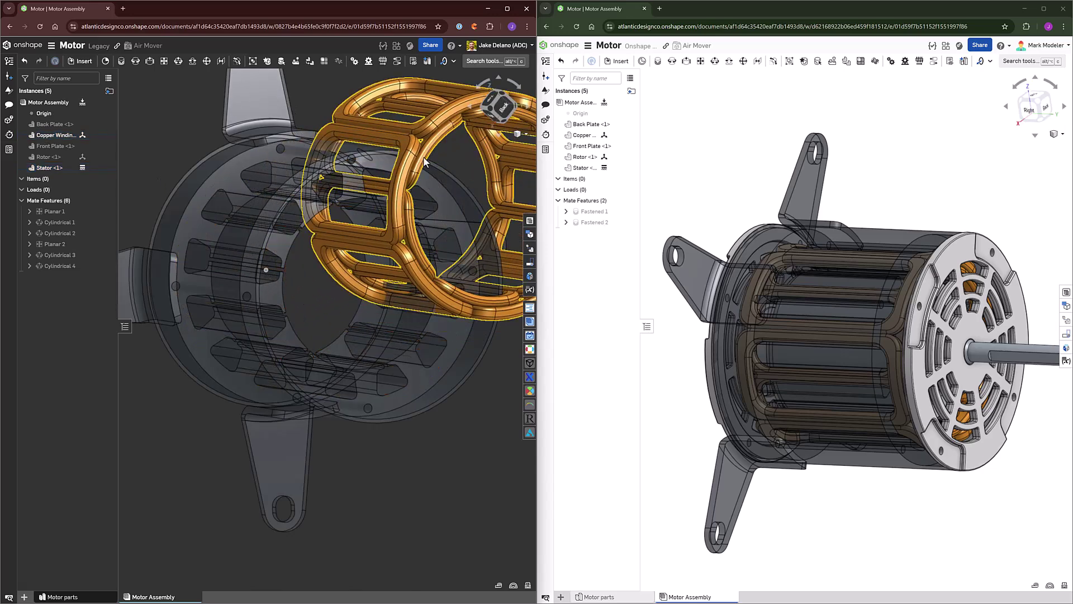
{"action": "scroll", "coordinate": [404, 185], "scroll_direction": "down", "scroll_amount": 4}
{"action": "right_click_drag", "start_coordinate": [391, 193], "coordinate": [428, 151]}
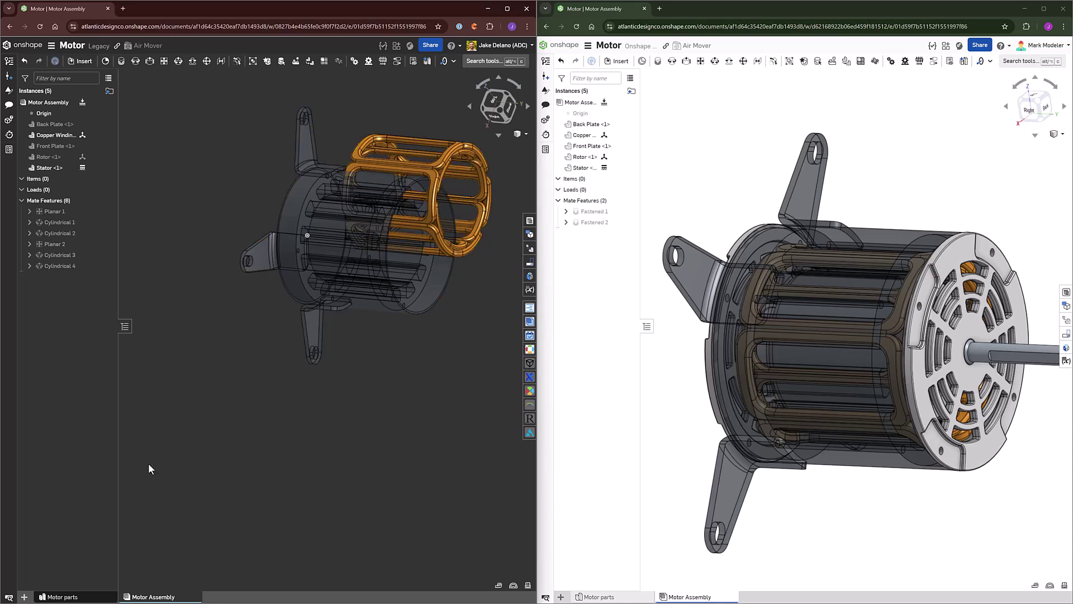
Open the Legacy document's Motor parts studio and hide all parts except the Stator and Copper Winding
{"action": "left_click", "coordinate": [101, 597]}
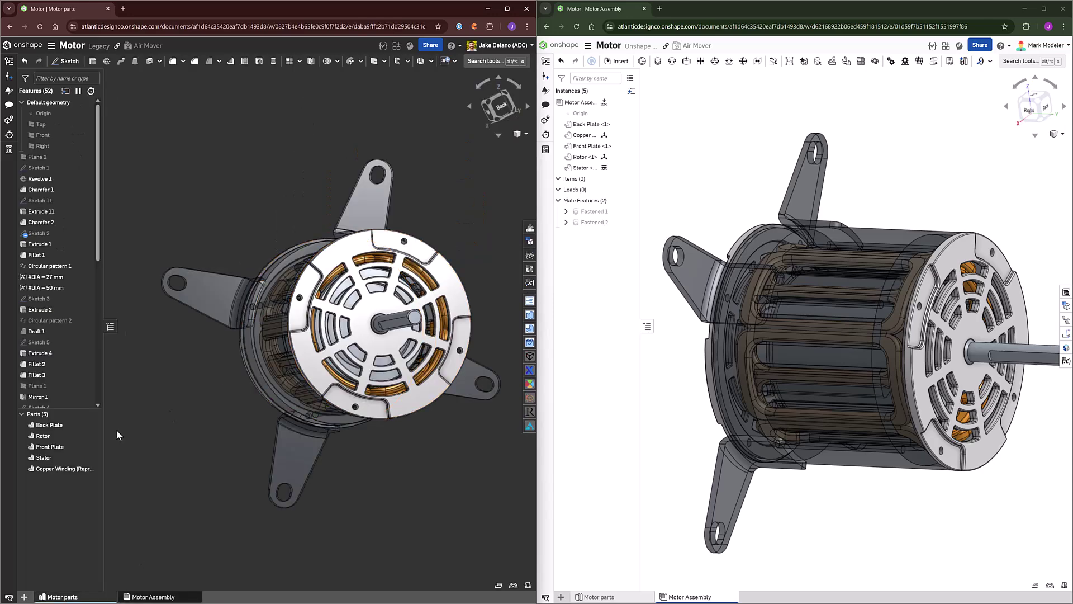
{"action": "left_click", "coordinate": [61, 457]}
{"action": "left_click", "coordinate": [79, 468], "text": "shift"}
{"action": "right_click", "coordinate": [79, 465]}
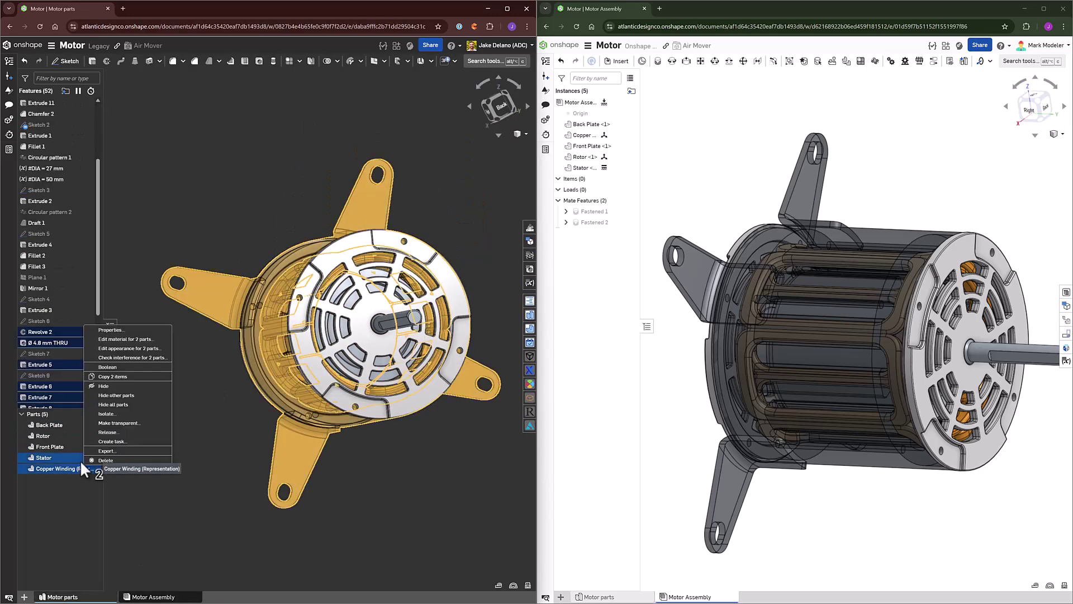
{"action": "left_click", "coordinate": [118, 396]}
{"action": "right_click_drag", "start_coordinate": [180, 239], "coordinate": [265, 200]}
{"action": "key", "text": "space"}
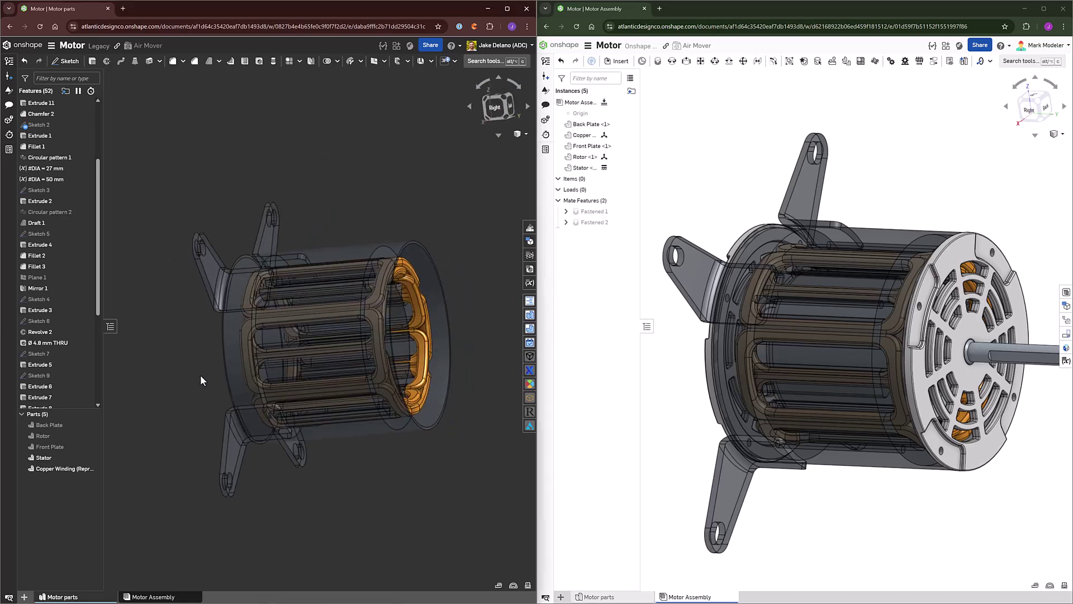
Add a mate connector at the middle of the Stator's outer cylindrical face, with the Copper Winding as owner entity instead of the Stator
{"action": "right_click_drag", "start_coordinate": [201, 376], "coordinate": [190, 379]}
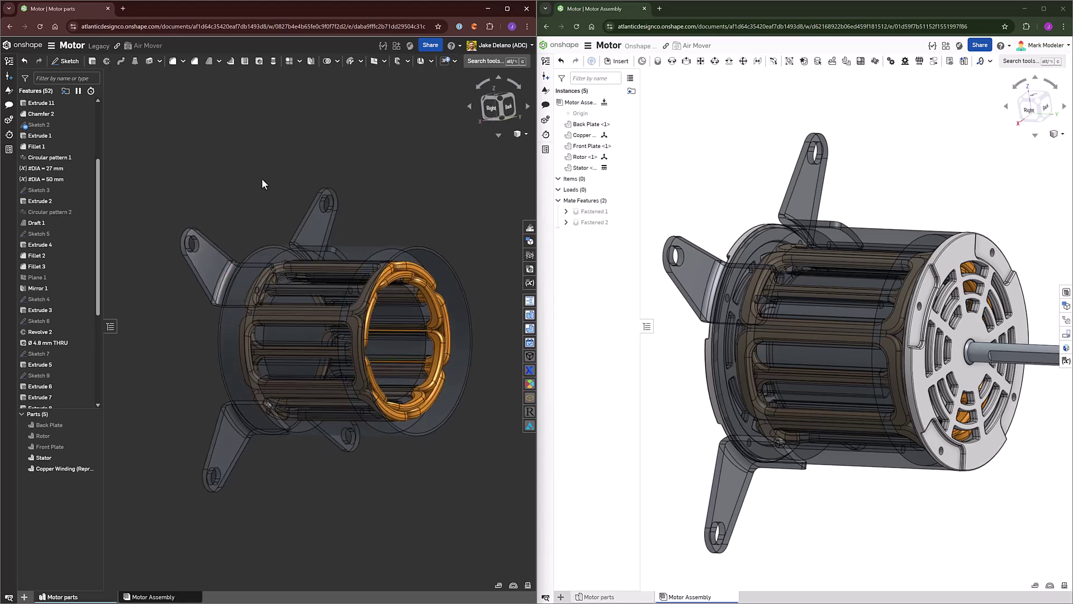
{"action": "key", "text": "s"}
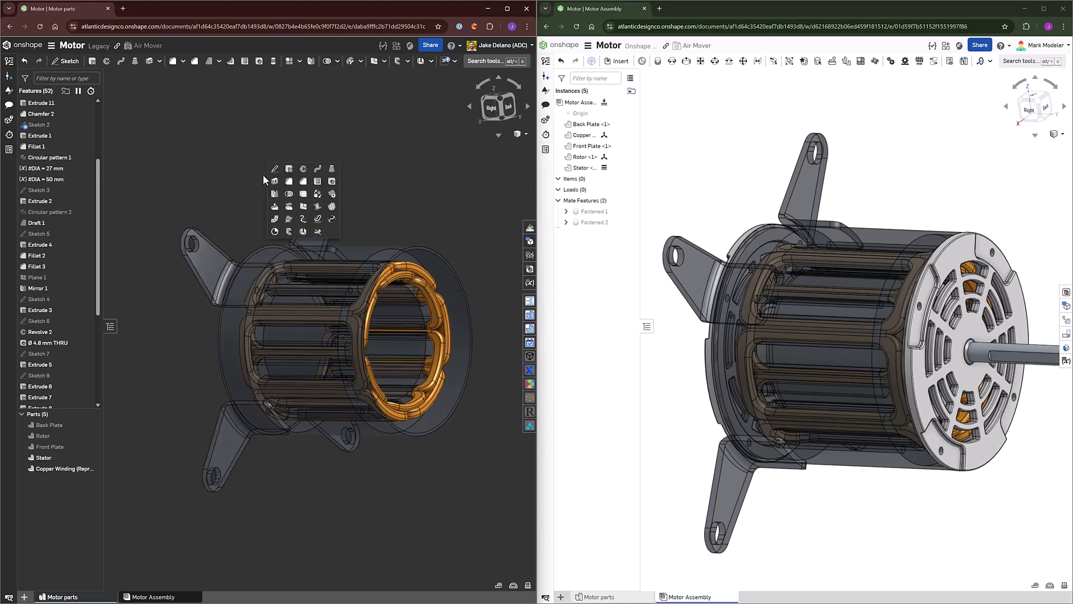
{"action": "left_click", "coordinate": [275, 231]}
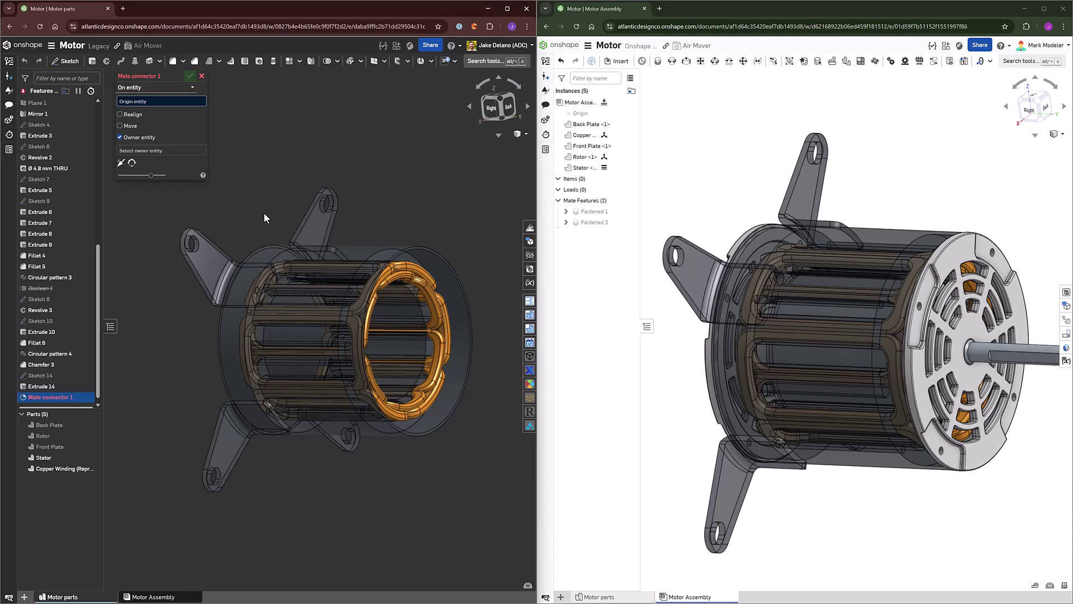
{"action": "right_click_drag", "start_coordinate": [264, 213], "coordinate": [266, 220]}
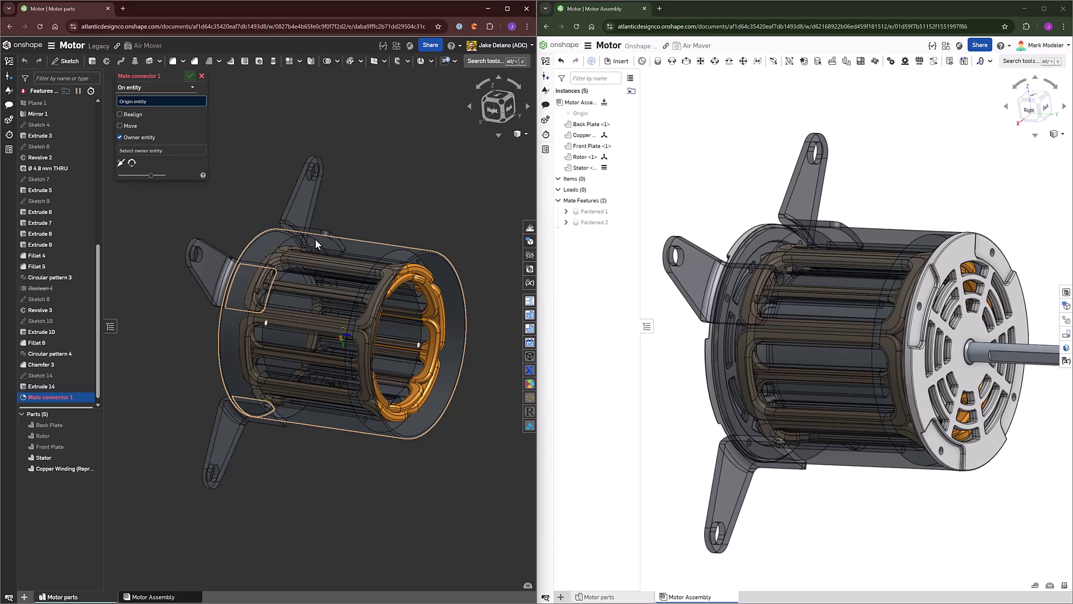
{"action": "left_click", "coordinate": [368, 253]}
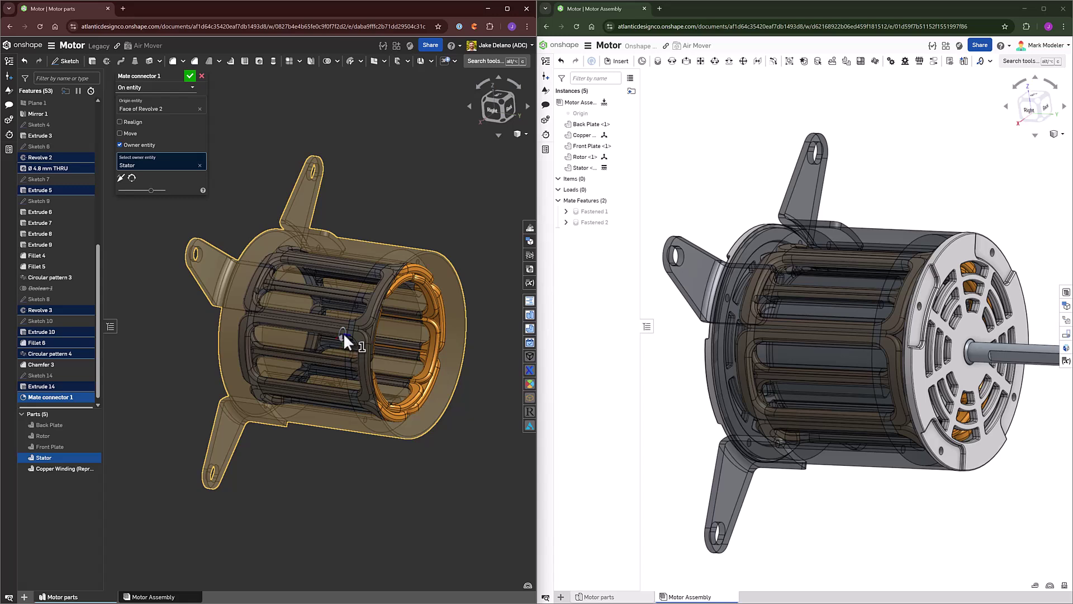
{"action": "mouse_move", "coordinate": [343, 333]}
{"action": "right_mouse_down"}
{"action": "mouse_move", "coordinate": [310, 332]}
{"action": "mouse_move", "coordinate": [343, 336]}
{"action": "right_mouse_up"}
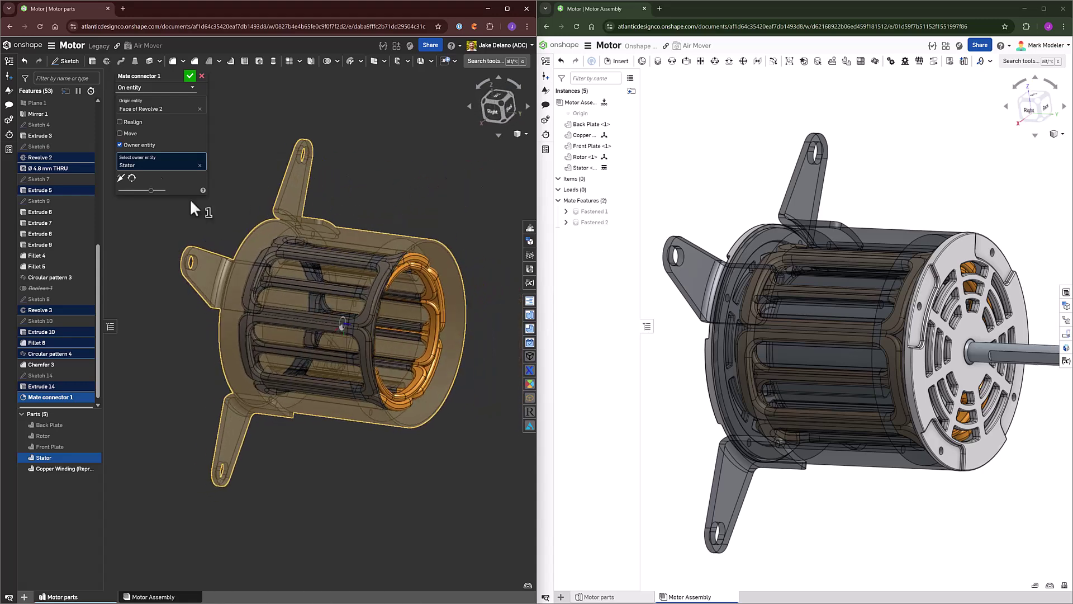
{"action": "left_click", "coordinate": [199, 166]}
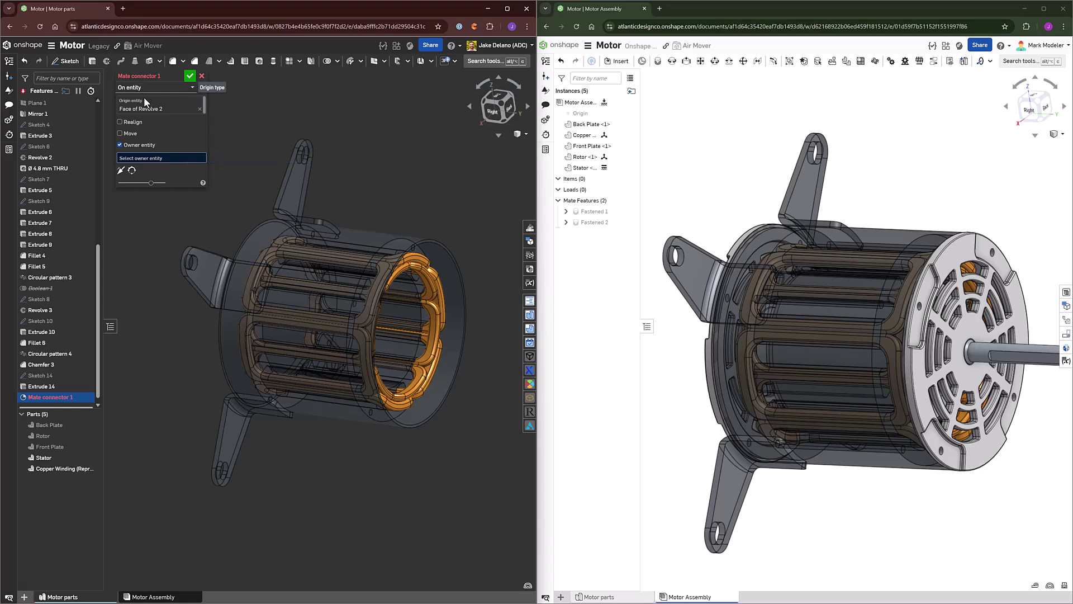
{"action": "left_click", "coordinate": [428, 264]}
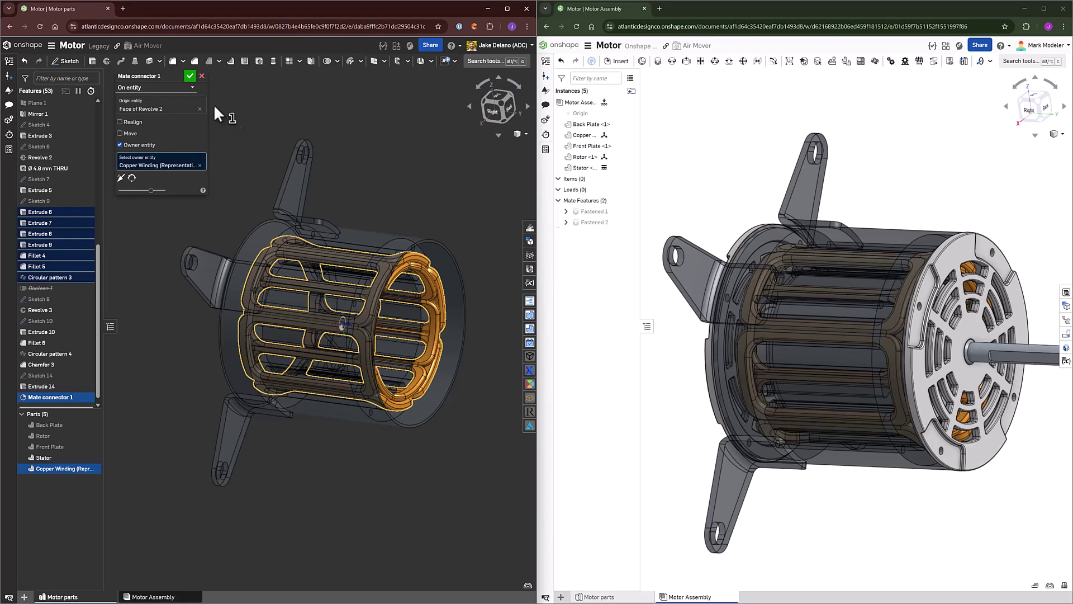
{"action": "left_click", "coordinate": [189, 76]}
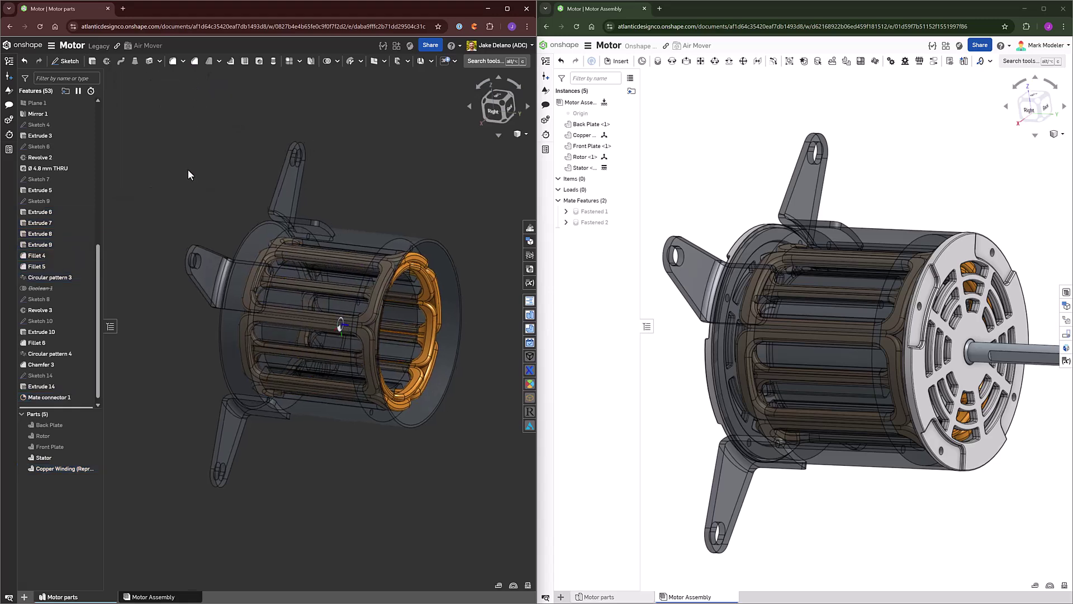
Add a mate connector on the origin, realigned with the Right plane as primary axis and owned by the Stator
{"action": "key", "text": "s"}
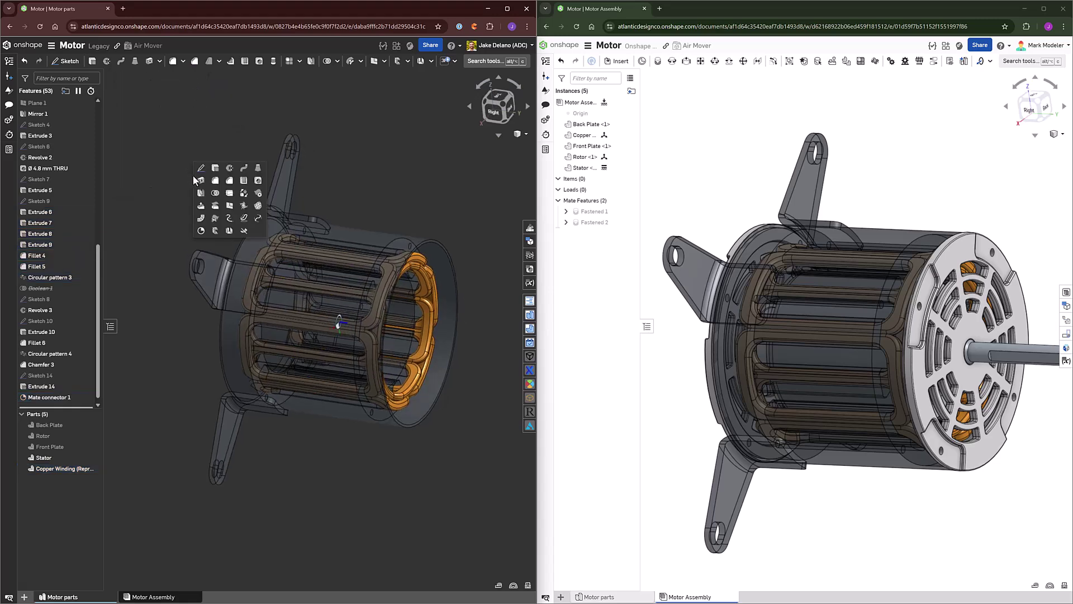
{"action": "left_click", "coordinate": [198, 223]}
{"action": "key", "text": "shift+4"}
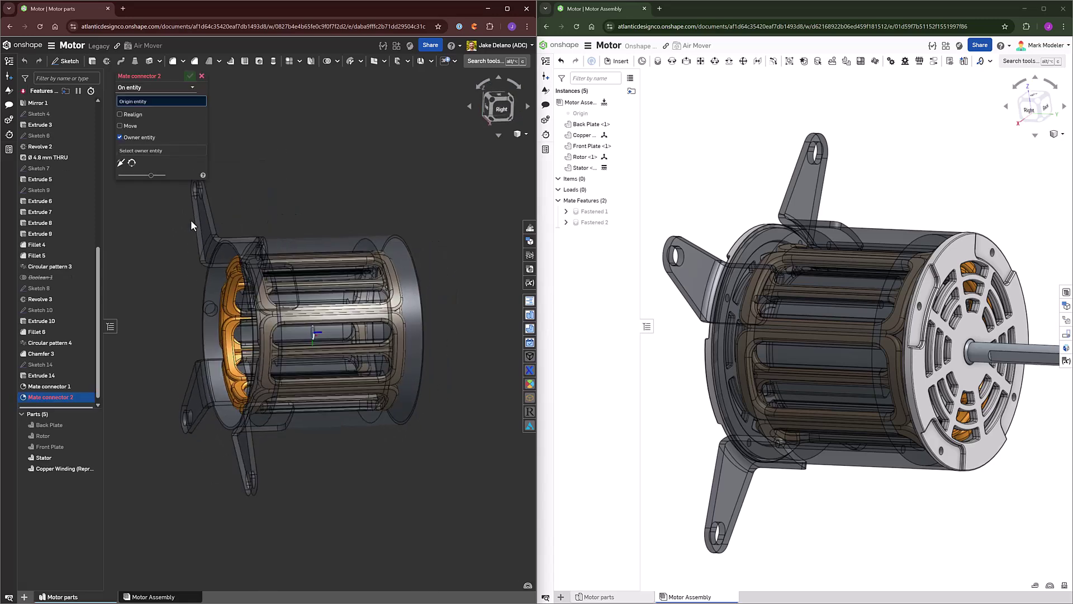
{"action": "scroll", "coordinate": [59, 167], "scroll_direction": "up", "scroll_amount": 3}
{"action": "scroll", "coordinate": [58, 167], "scroll_direction": "up", "scroll_amount": 5}
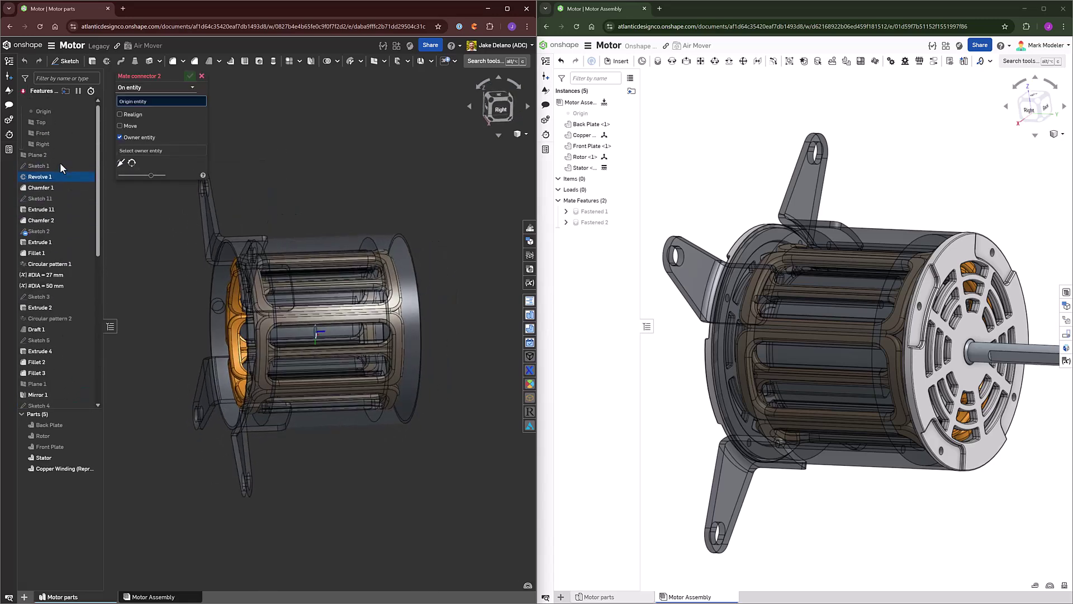
{"action": "left_click", "coordinate": [87, 113]}
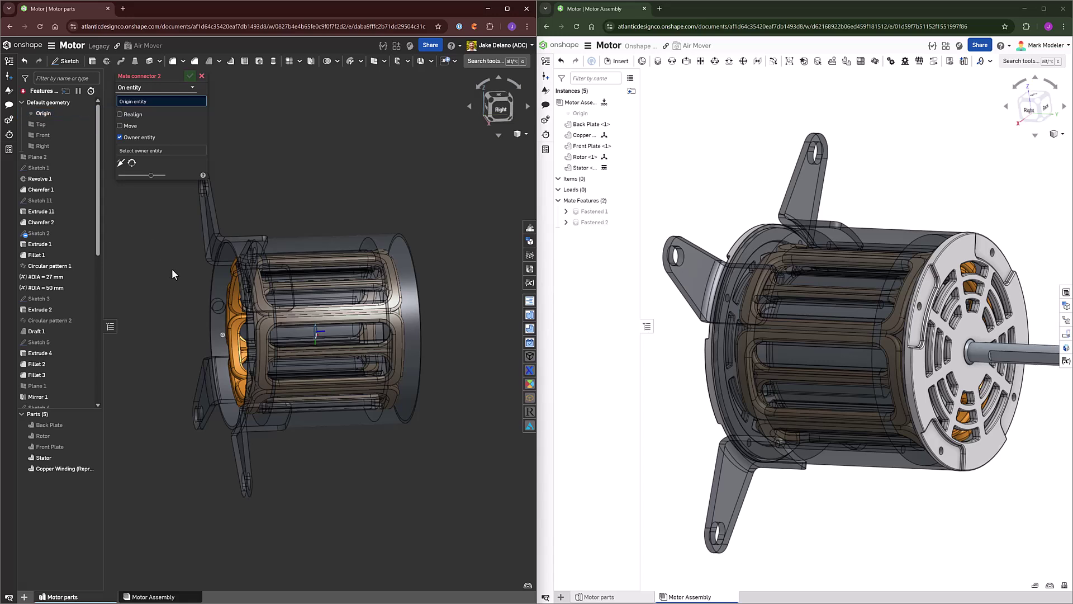
{"action": "left_click", "coordinate": [222, 338]}
{"action": "scroll", "coordinate": [209, 333], "scroll_direction": "up", "scroll_amount": 3}
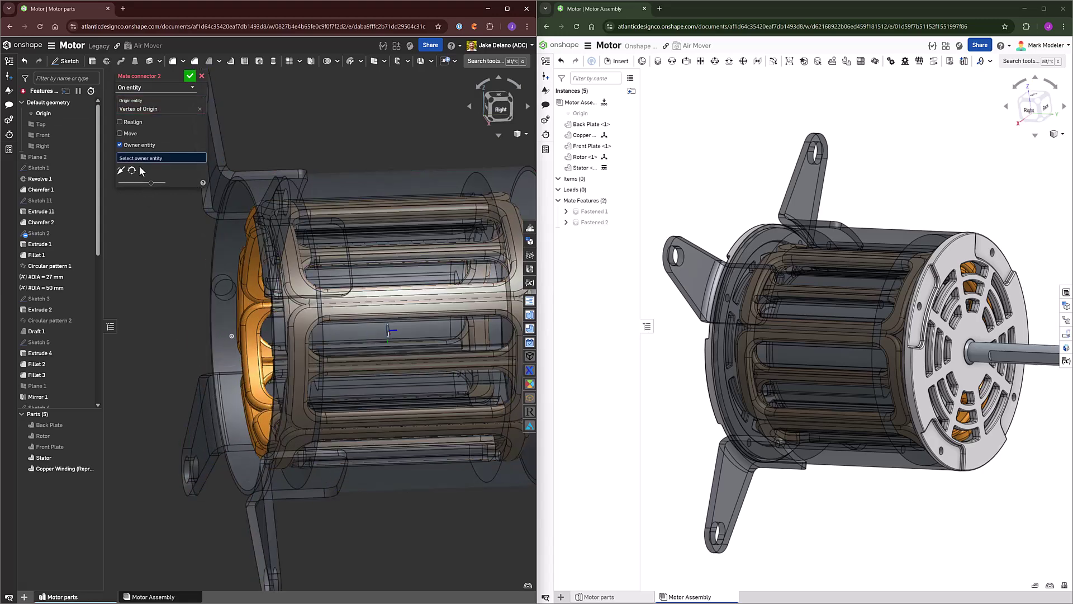
{"action": "left_click", "coordinate": [335, 183]}
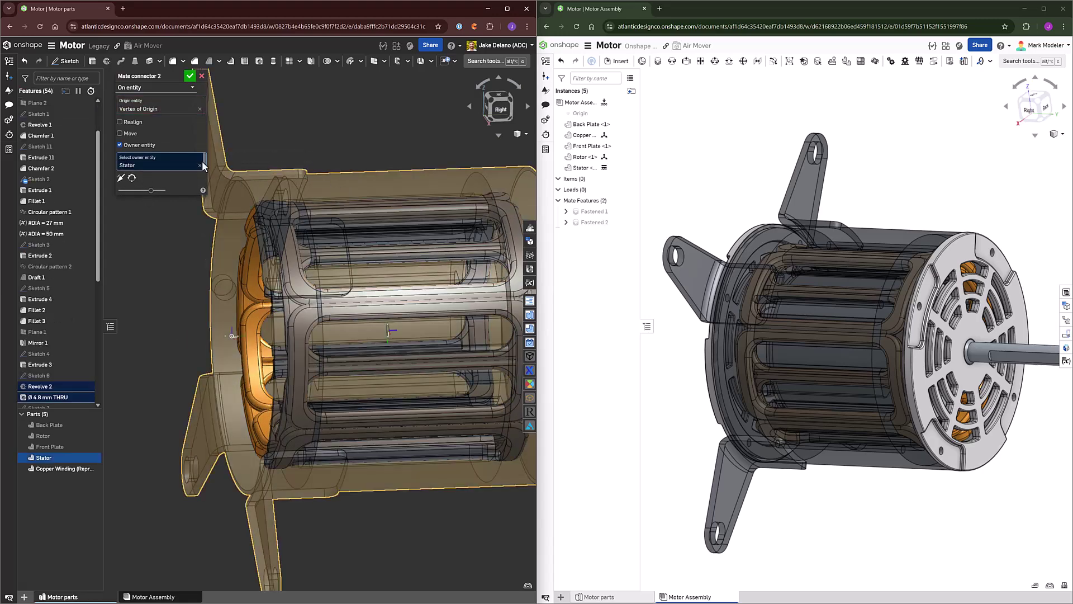
{"action": "left_click", "coordinate": [131, 122]}
{"action": "scroll", "coordinate": [45, 160], "scroll_direction": "up", "scroll_amount": 2}
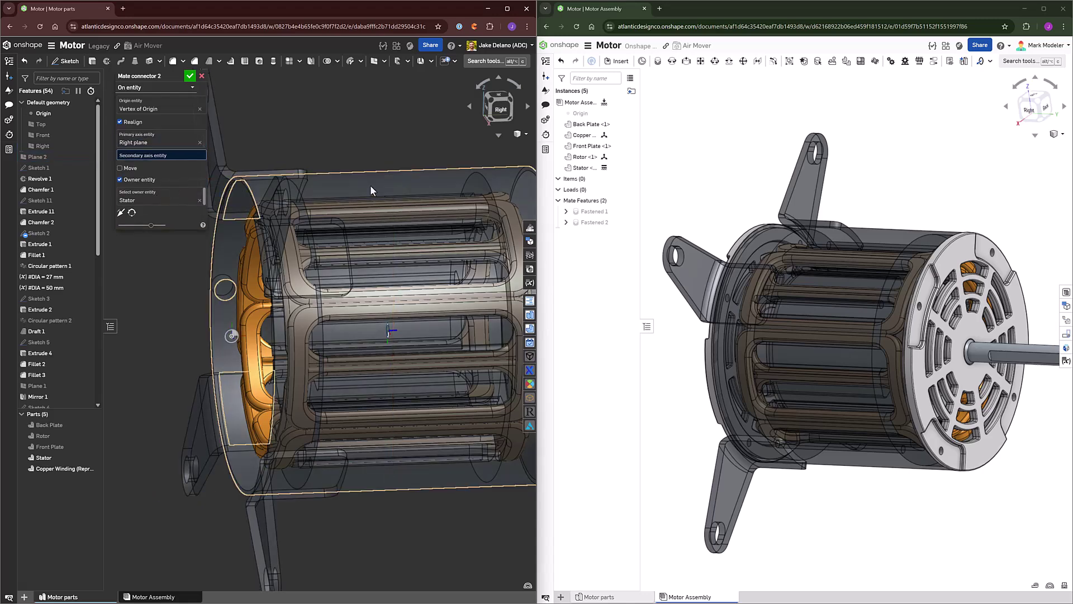
{"action": "left_click", "coordinate": [190, 80]}
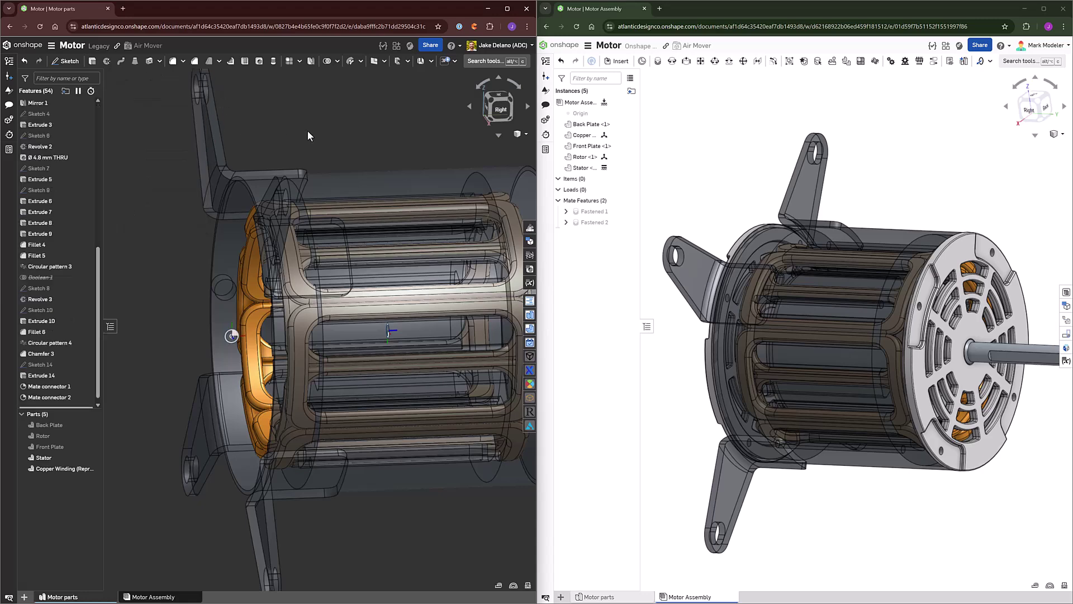
Hide the Stator's mate connector and add another on the origin, realigned to the Right plane and owned by the Copper Winding
{"action": "left_click", "coordinate": [84, 398]}
{"action": "left_click", "coordinate": [85, 398]}
{"action": "key", "text": "s"}
{"action": "left_click", "coordinate": [159, 389]}
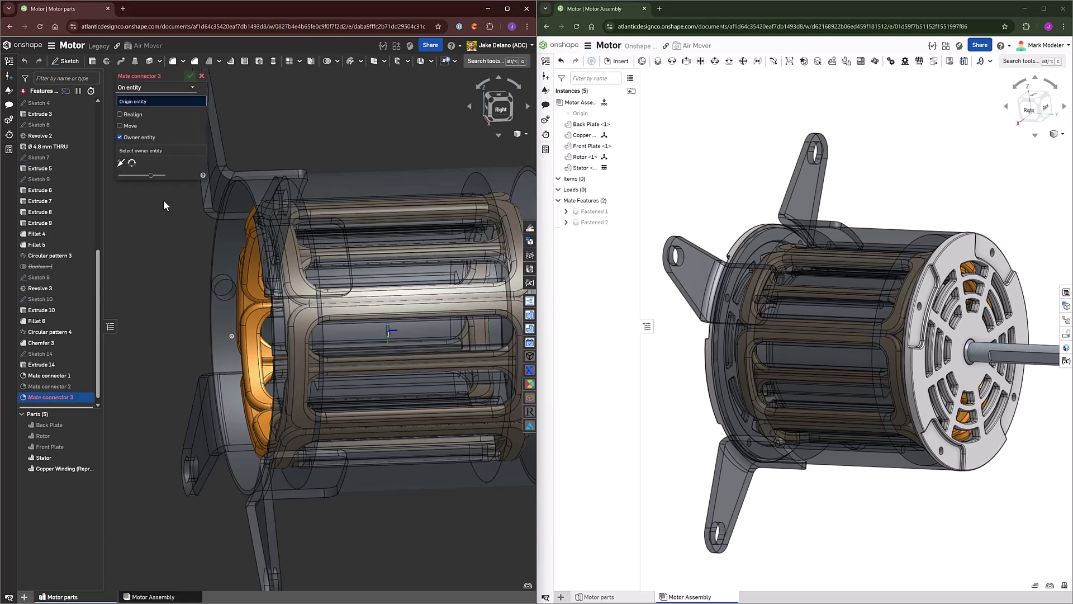
{"action": "left_click", "coordinate": [232, 336]}
{"action": "left_click", "coordinate": [131, 122]}
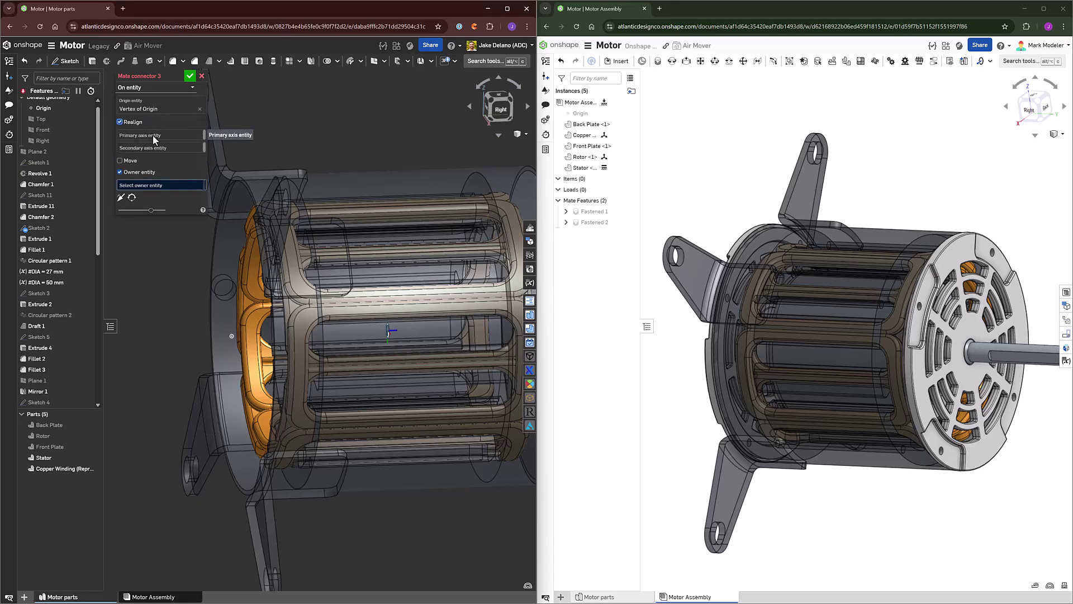
{"action": "scroll", "coordinate": [61, 184], "scroll_direction": "up", "scroll_amount": 1}
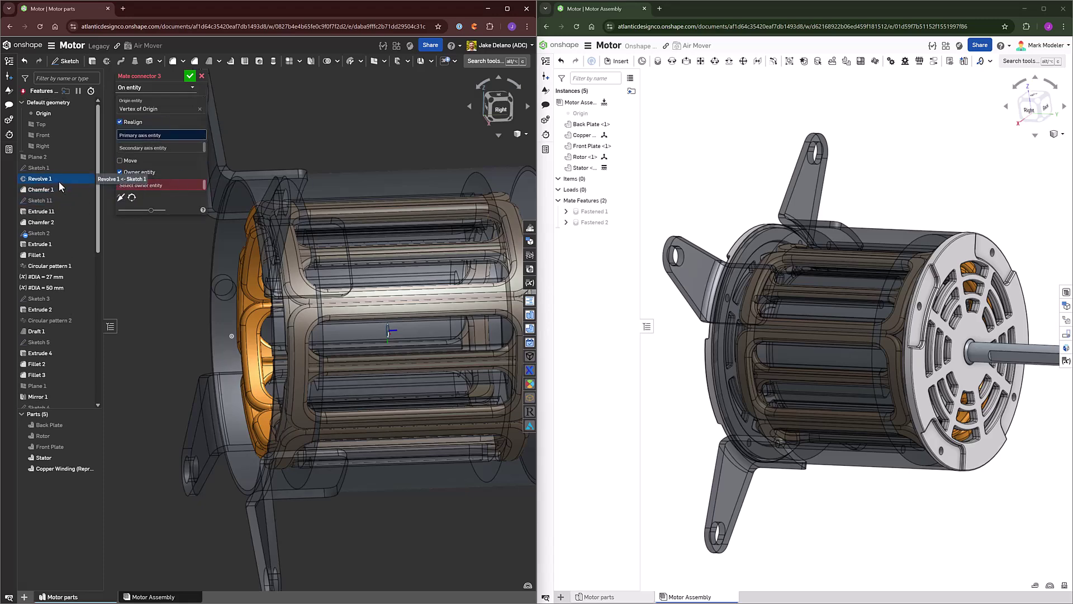
{"action": "left_click", "coordinate": [55, 150]}
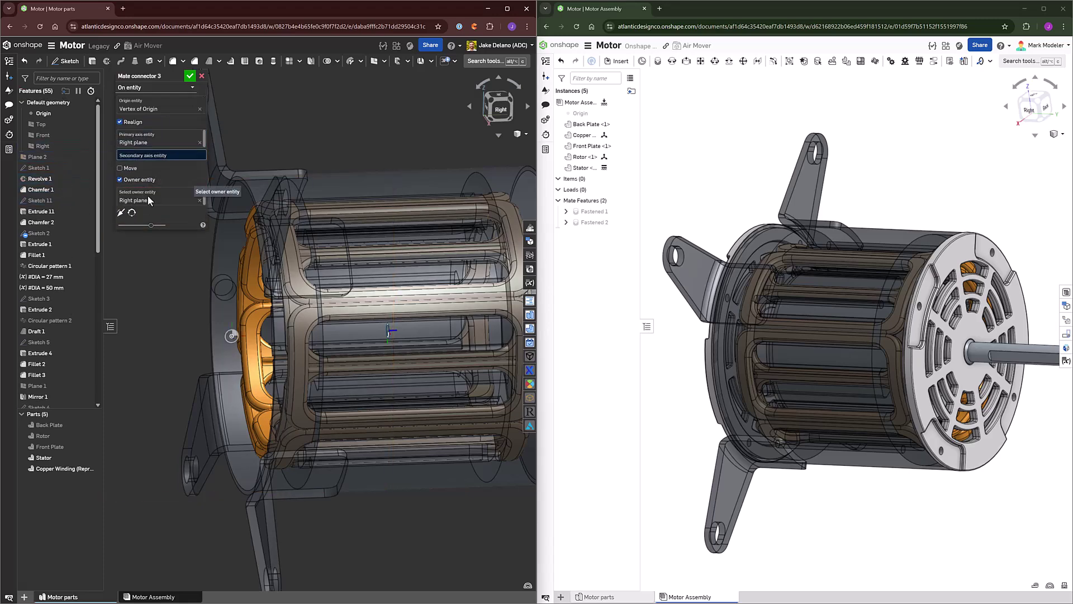
{"action": "left_click", "coordinate": [258, 281]}
{"action": "scroll", "coordinate": [239, 277], "scroll_direction": "down", "scroll_amount": 3}
{"action": "right_click_drag", "start_coordinate": [225, 270], "coordinate": [216, 264]}
{"action": "left_click", "coordinate": [190, 76]}
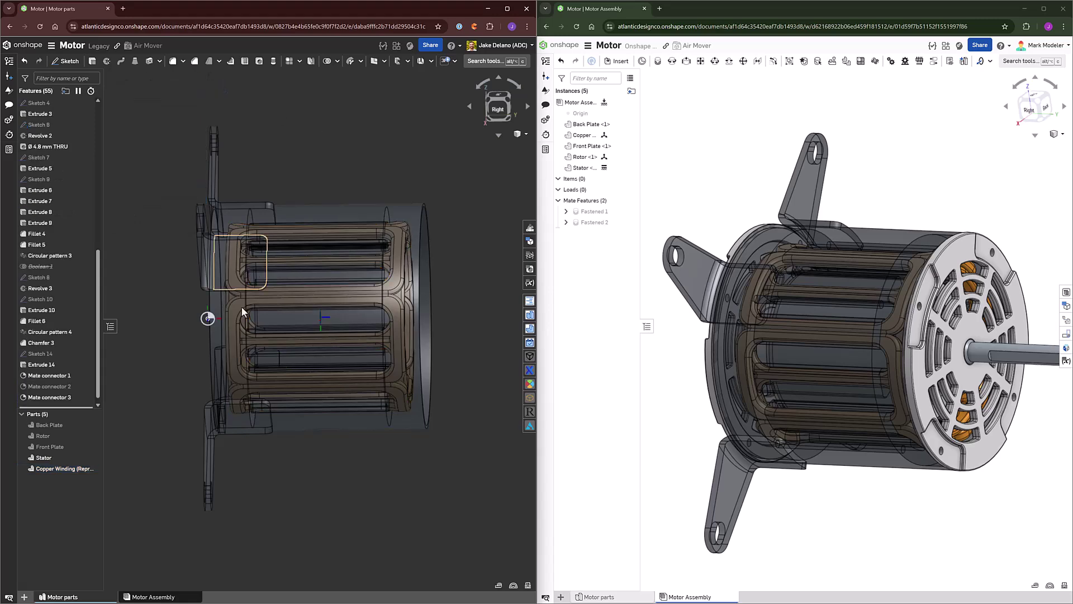
In the Legacy document's Motor Assembly, add a planar mate between the Copper Winding's origin mate connector 3 and the Stator's mate connector 2
{"action": "left_click", "coordinate": [153, 597]}
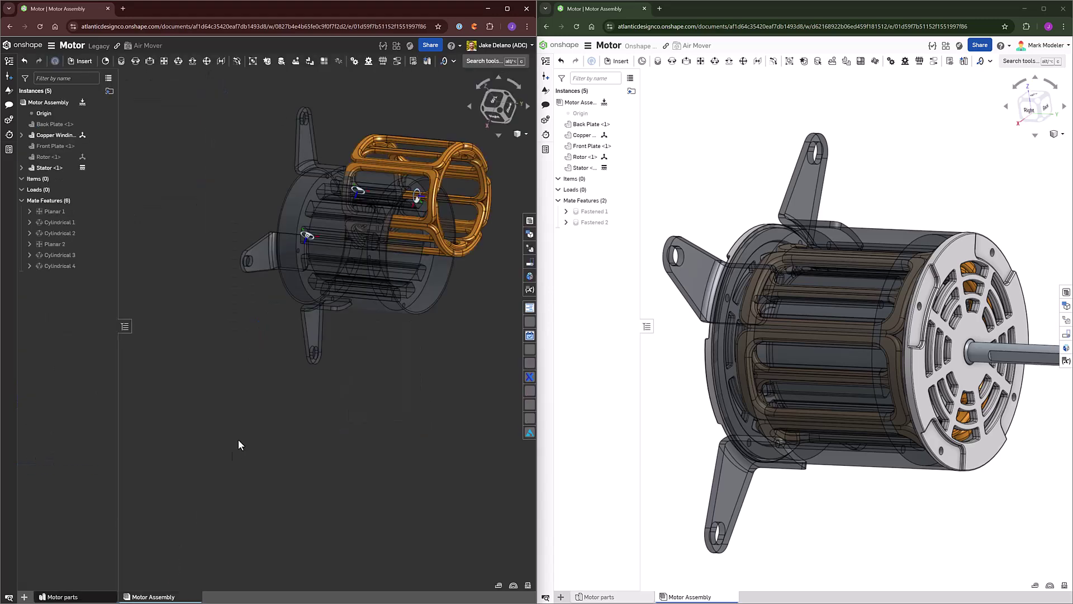
{"action": "scroll", "coordinate": [251, 179], "scroll_direction": "up", "scroll_amount": 5}
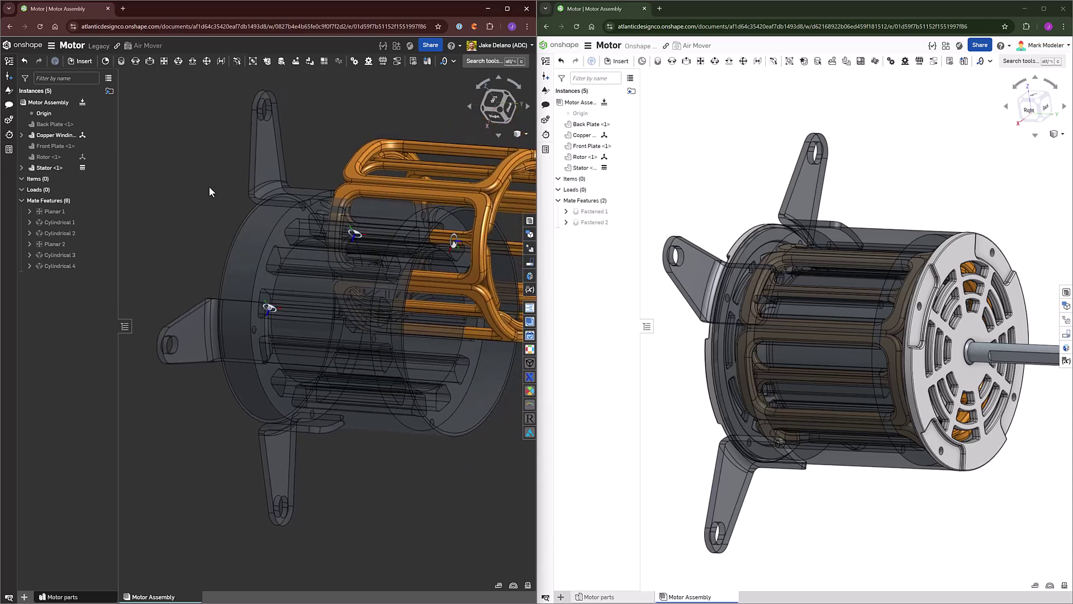
{"action": "key", "text": "s"}
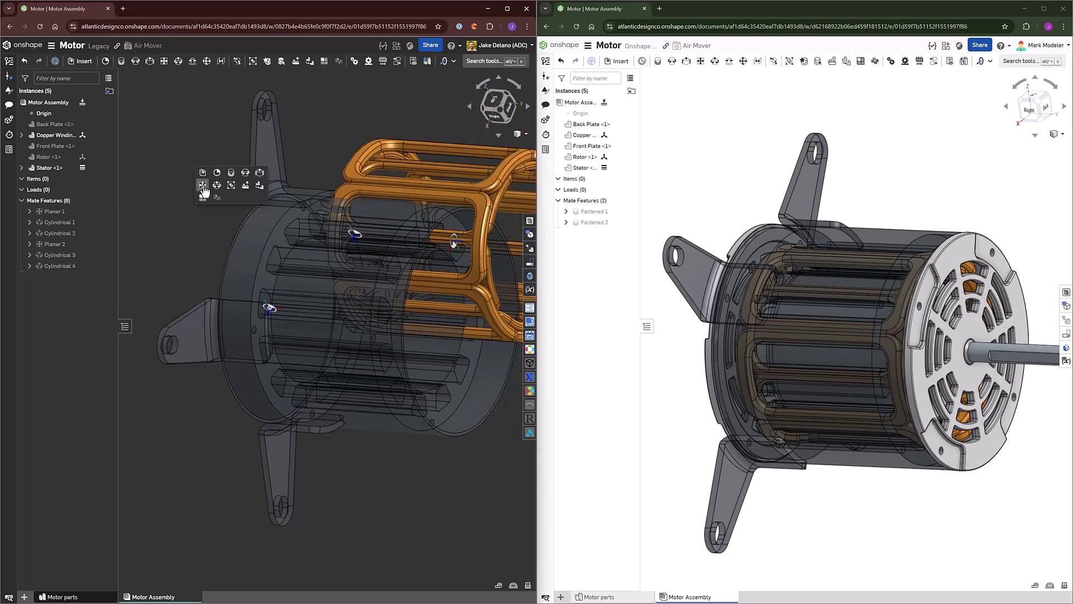
{"action": "left_click", "coordinate": [203, 186]}
{"action": "left_click", "coordinate": [361, 236]}
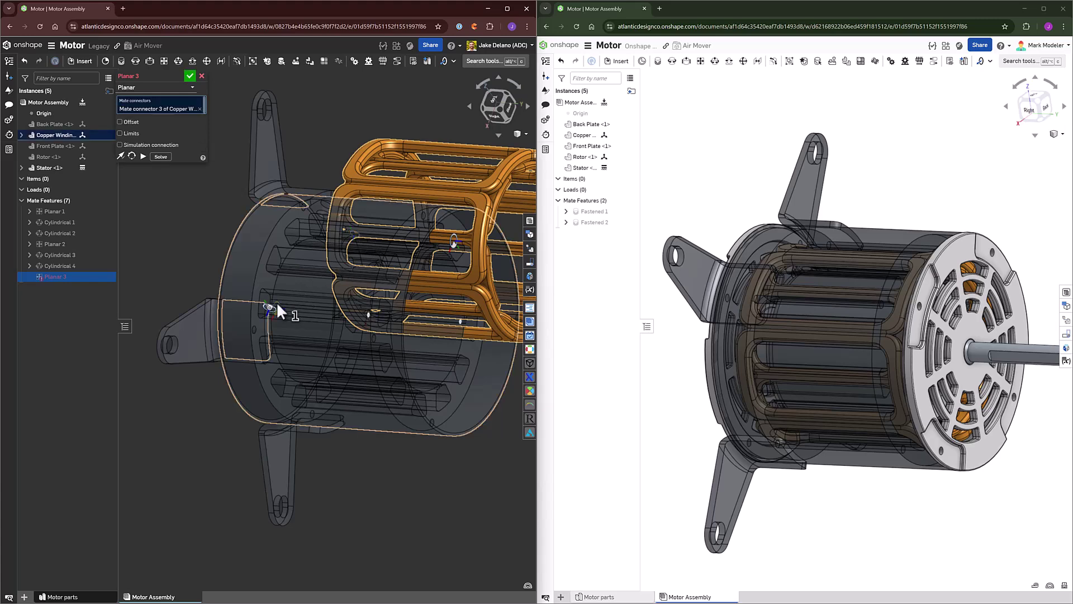
{"action": "left_click", "coordinate": [267, 306]}
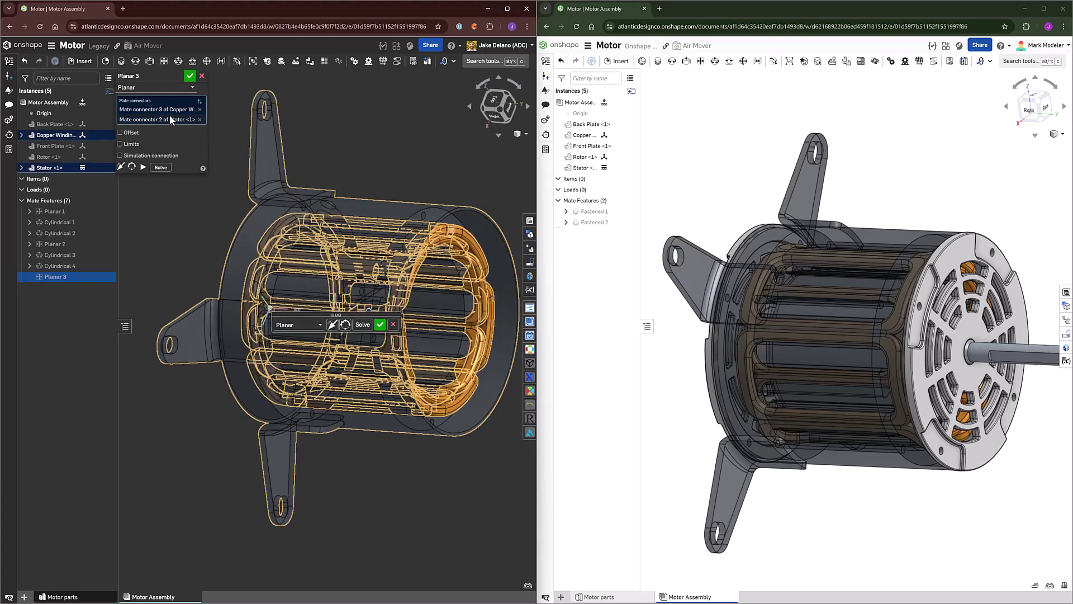
{"action": "left_click", "coordinate": [190, 75]}
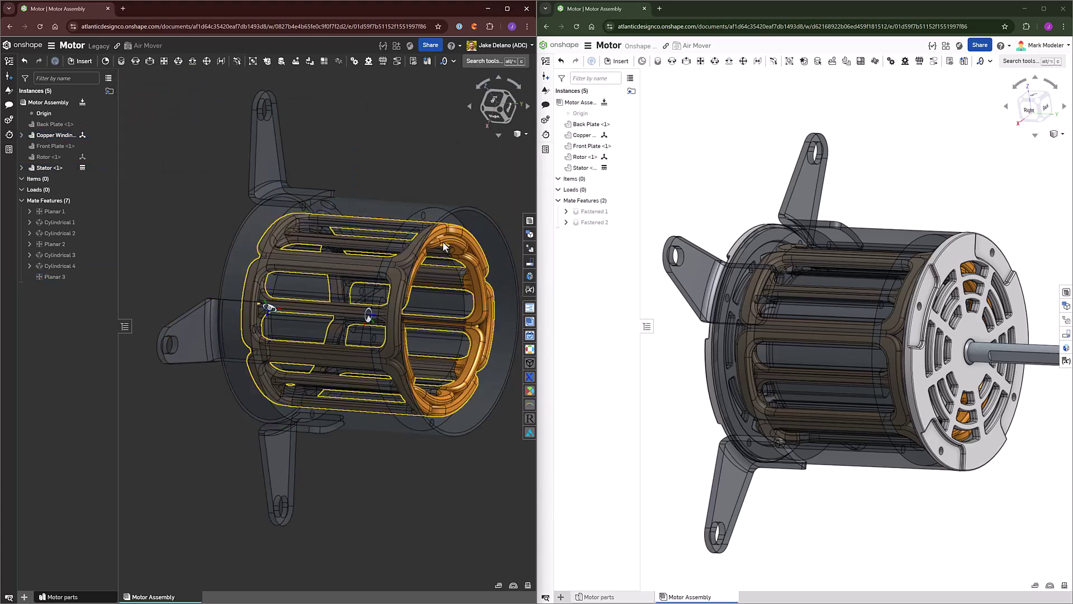
Move the Copper Winding out of the Stator and add a planar mate from its mate connector 1 to the middle of the Stator's outer cylinder
{"action": "left_click_drag", "start_coordinate": [445, 247], "coordinate": [461, 150]}
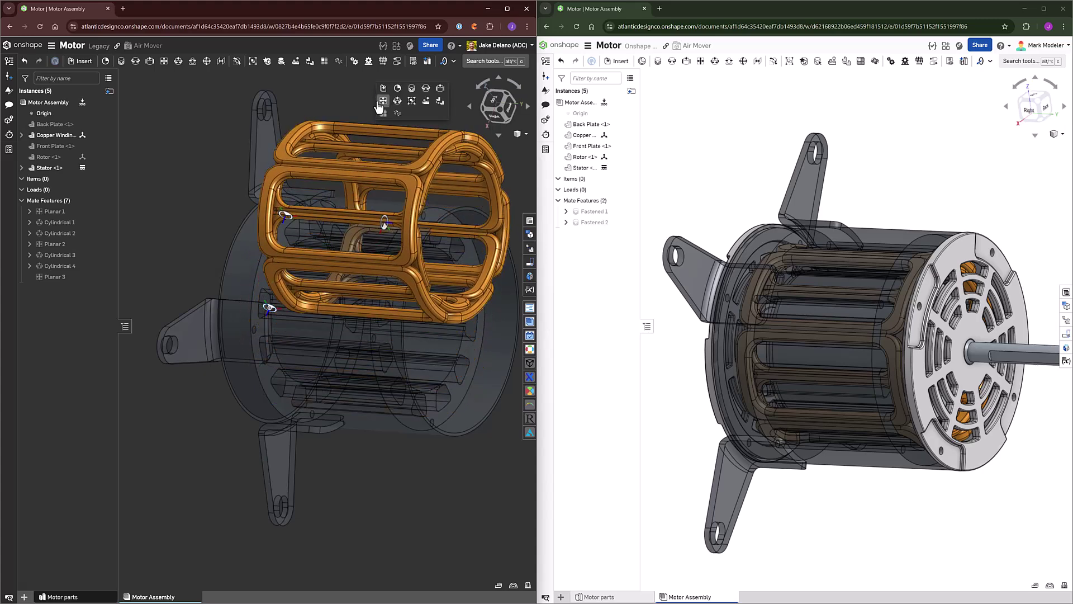
{"action": "key", "text": "p"}
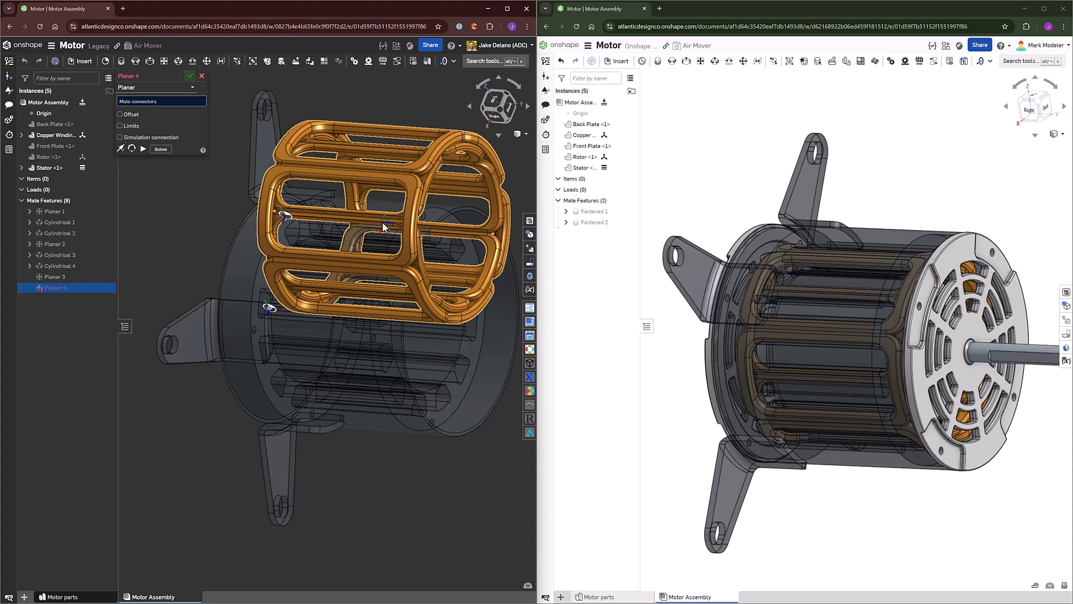
{"action": "left_click", "coordinate": [382, 222]}
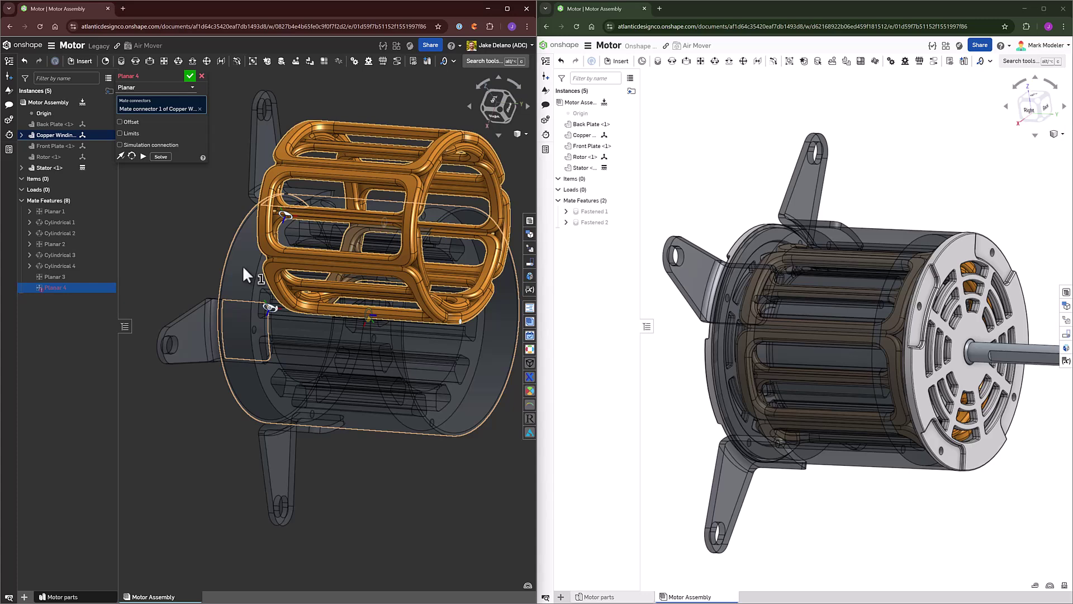
{"action": "left_click", "coordinate": [362, 315]}
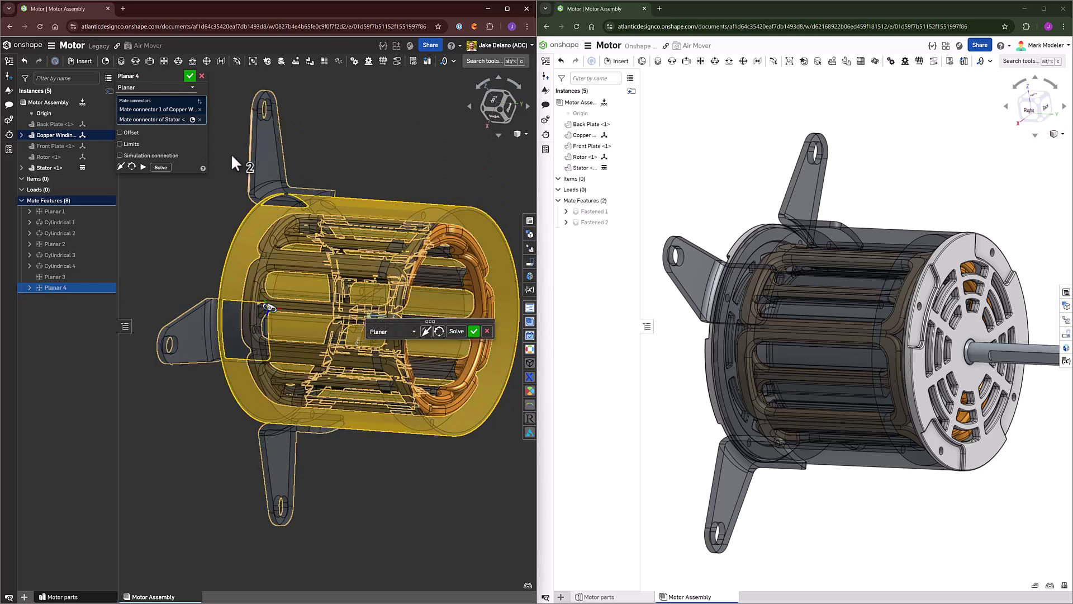
{"action": "left_click", "coordinate": [190, 76]}
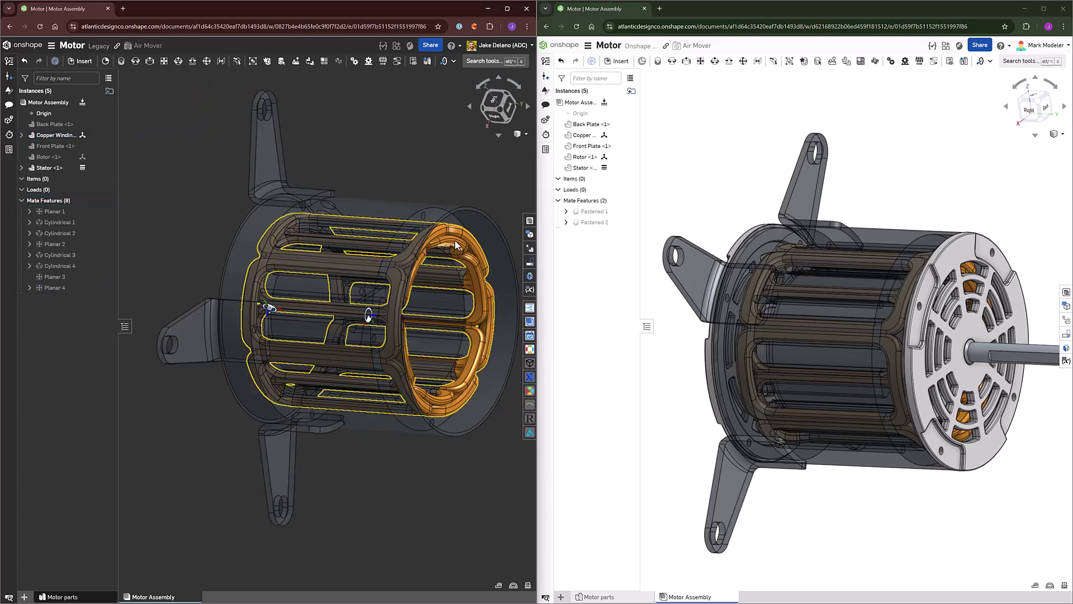
Pull the Copper Winding away and add a cylindrical mate between its mate connector 1 and the middle of the Stator's outer cylinder
{"action": "left_click_drag", "start_coordinate": [468, 244], "coordinate": [441, 339]}
{"action": "mouse_move", "coordinate": [441, 336]}
{"action": "right_mouse_down"}
{"action": "mouse_move", "coordinate": [410, 333]}
{"action": "mouse_move", "coordinate": [435, 332]}
{"action": "right_mouse_up"}
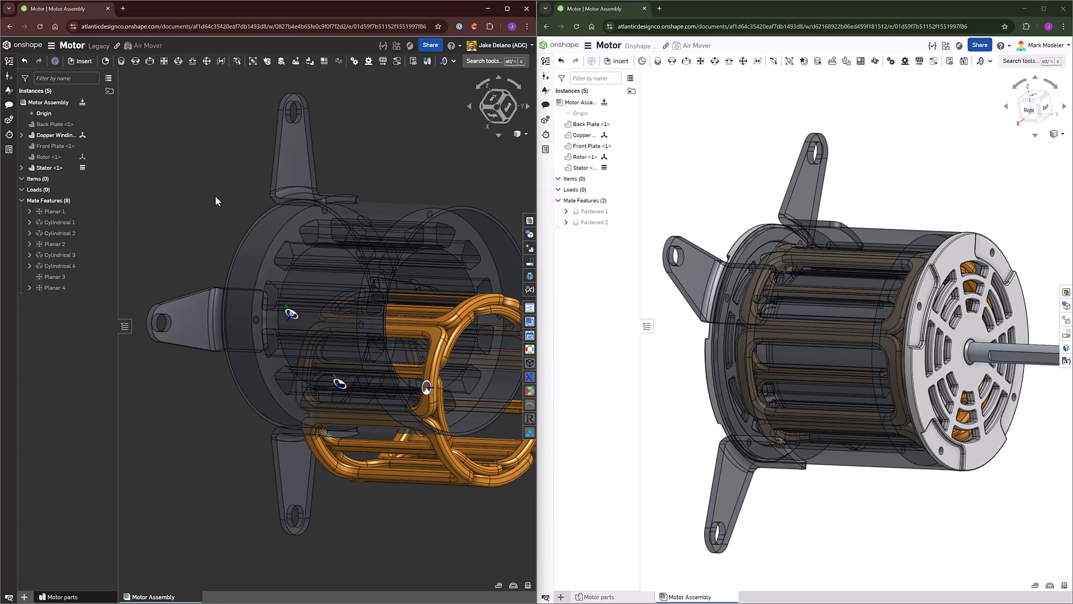
{"action": "key", "text": "s"}
{"action": "left_click", "coordinate": [240, 199]}
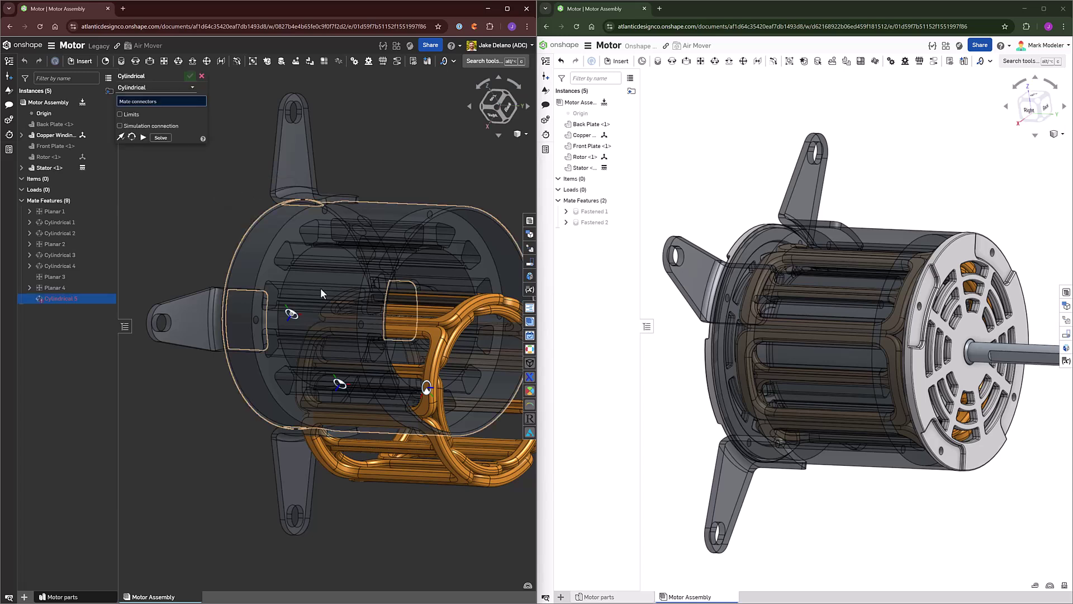
{"action": "left_click", "coordinate": [426, 388]}
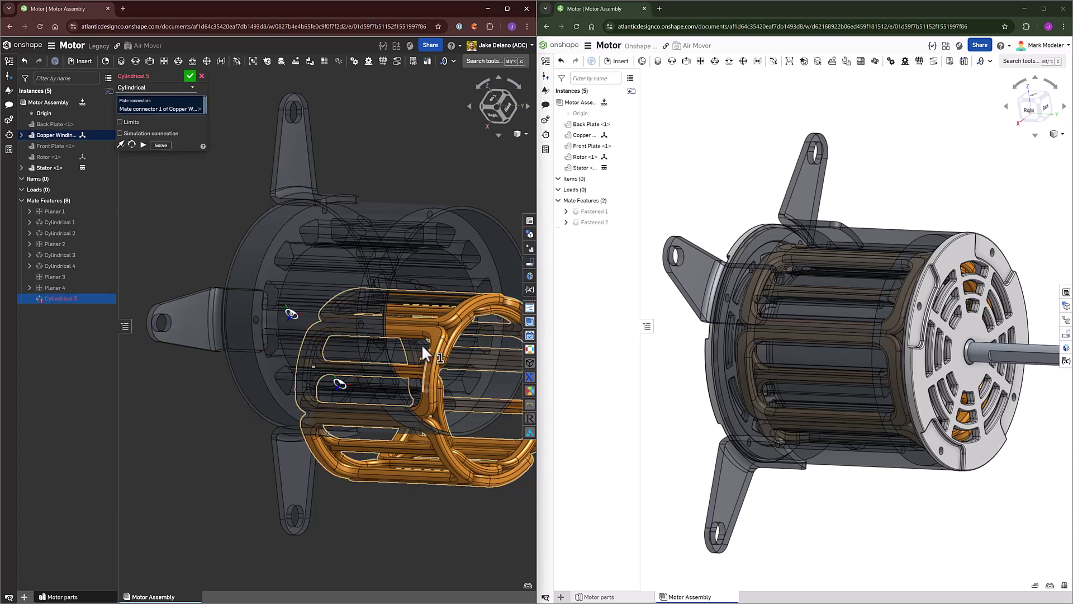
{"action": "left_click", "coordinate": [374, 225]}
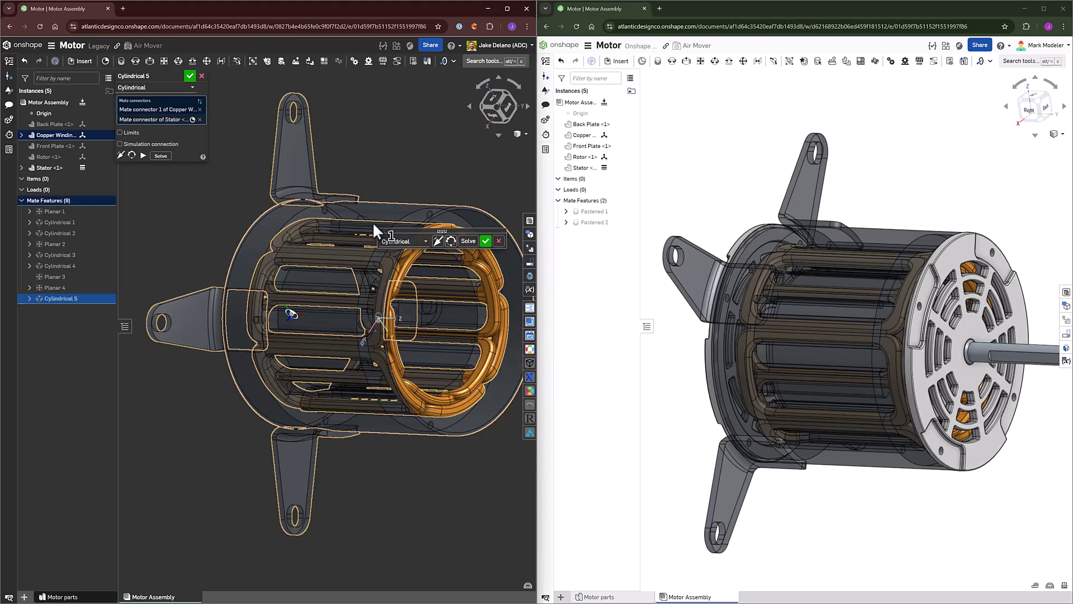
{"action": "left_click", "coordinate": [191, 78]}
{"action": "right_click_drag", "start_coordinate": [169, 163], "coordinate": [179, 176]}
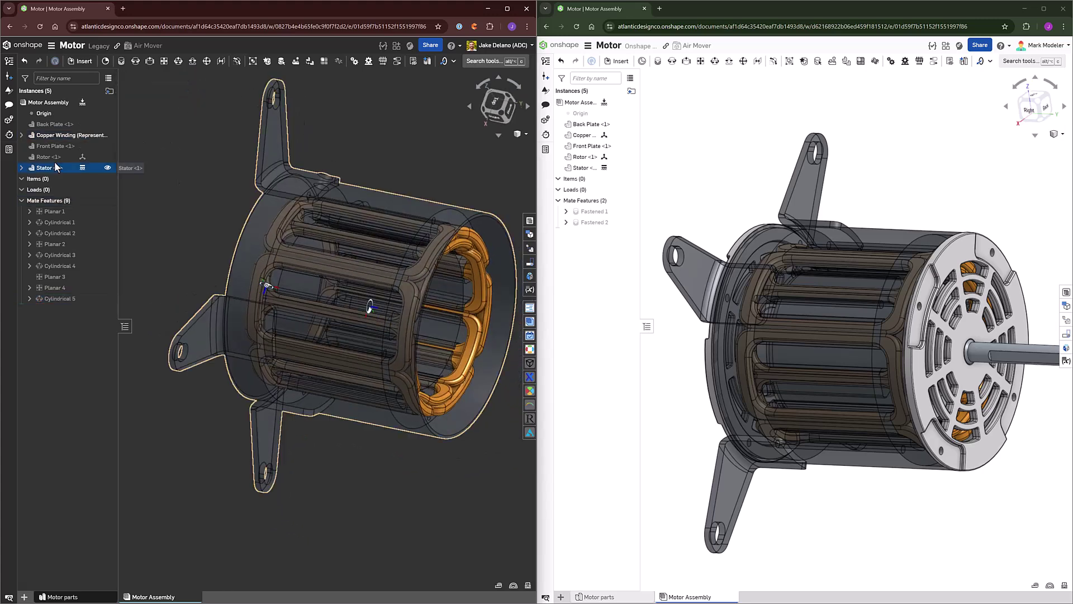
{"action": "key", "text": "Escape"}
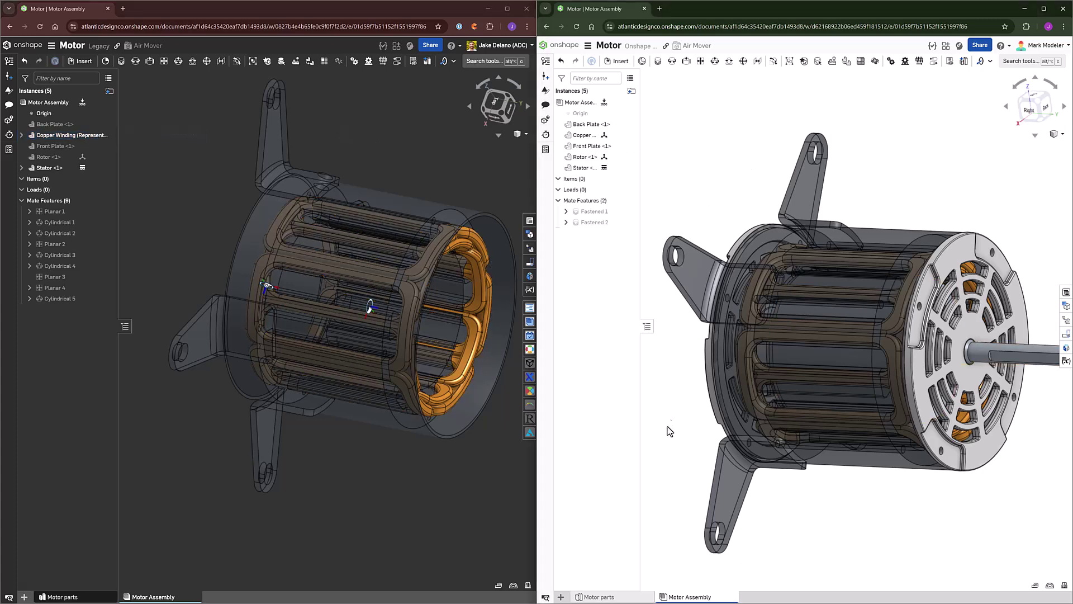
Open the other document's Motor parts studio and hide all parts except the Stator and Copper Winding
{"action": "left_click", "coordinate": [629, 597]}
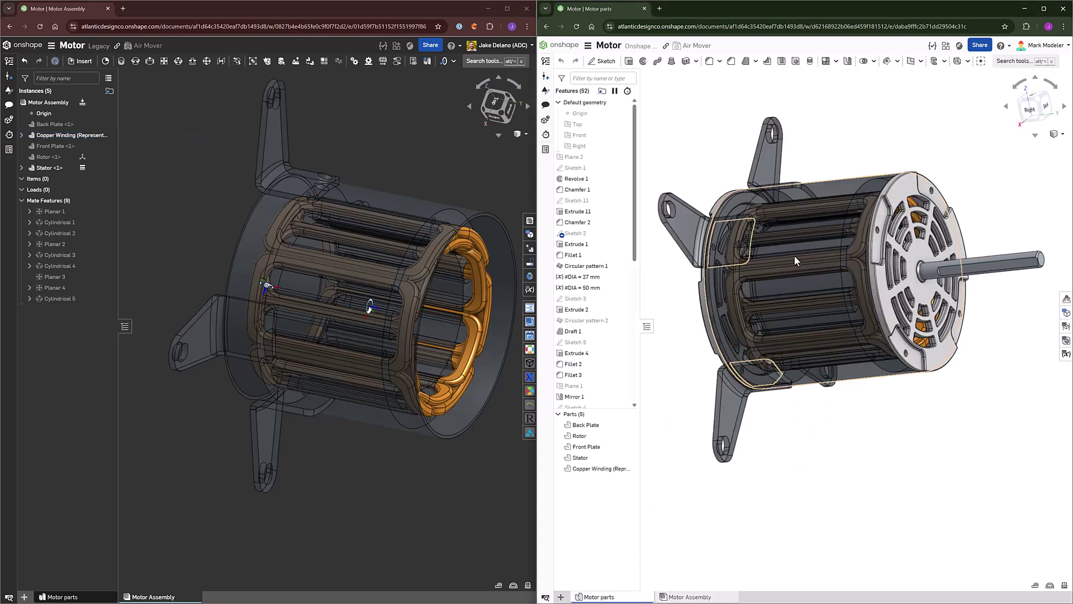
{"action": "left_click", "coordinate": [585, 469]}
{"action": "left_click", "coordinate": [586, 459]}
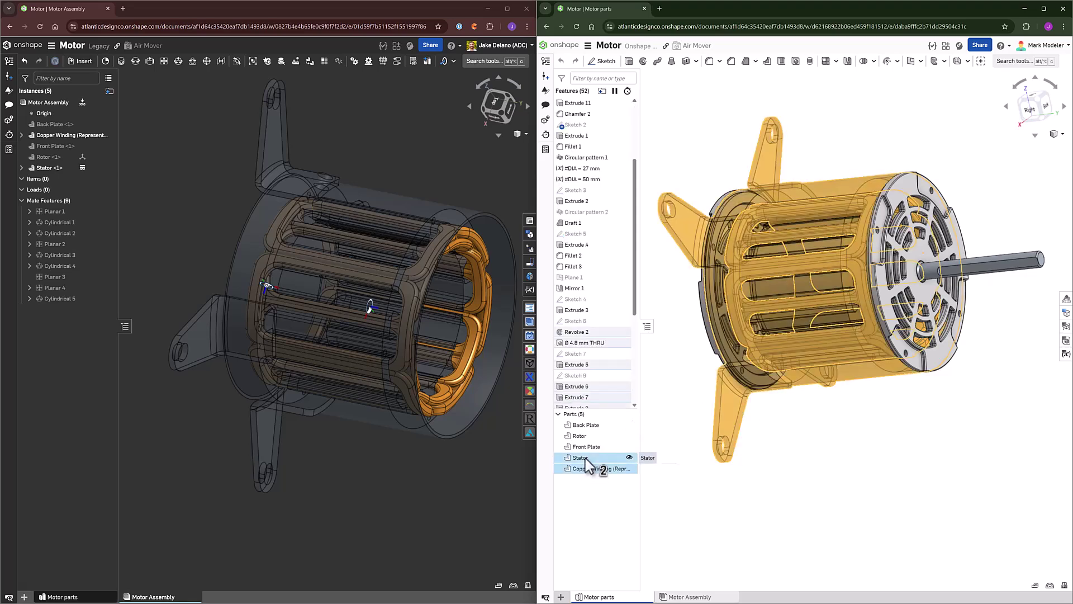
{"action": "right_click", "coordinate": [588, 463]}
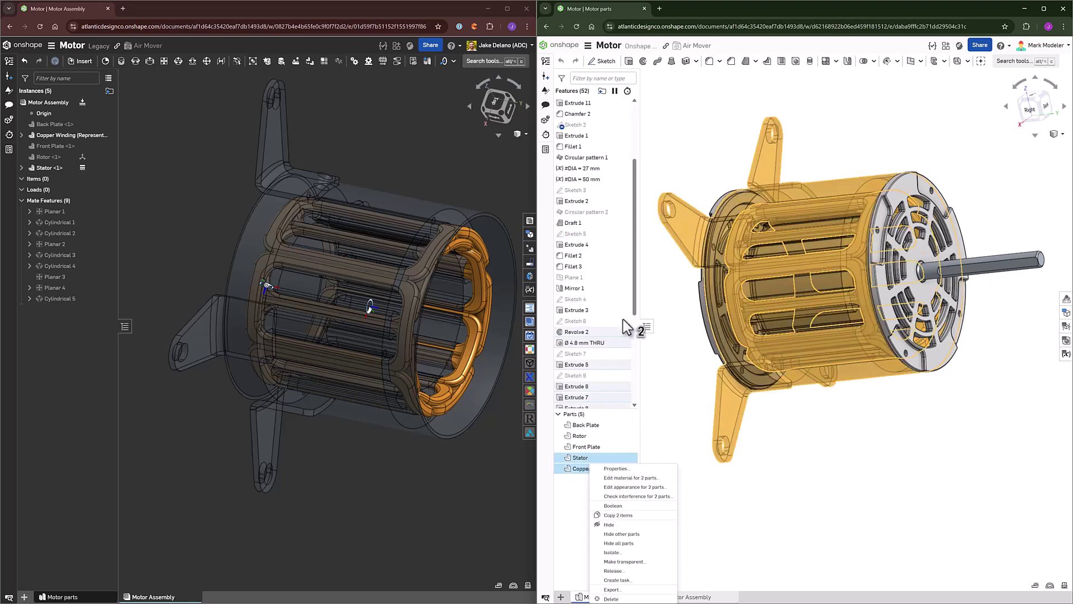
{"action": "left_click", "coordinate": [631, 536]}
{"action": "left_click", "coordinate": [867, 441]}
{"action": "right_click_drag", "start_coordinate": [867, 441], "coordinate": [848, 445]}
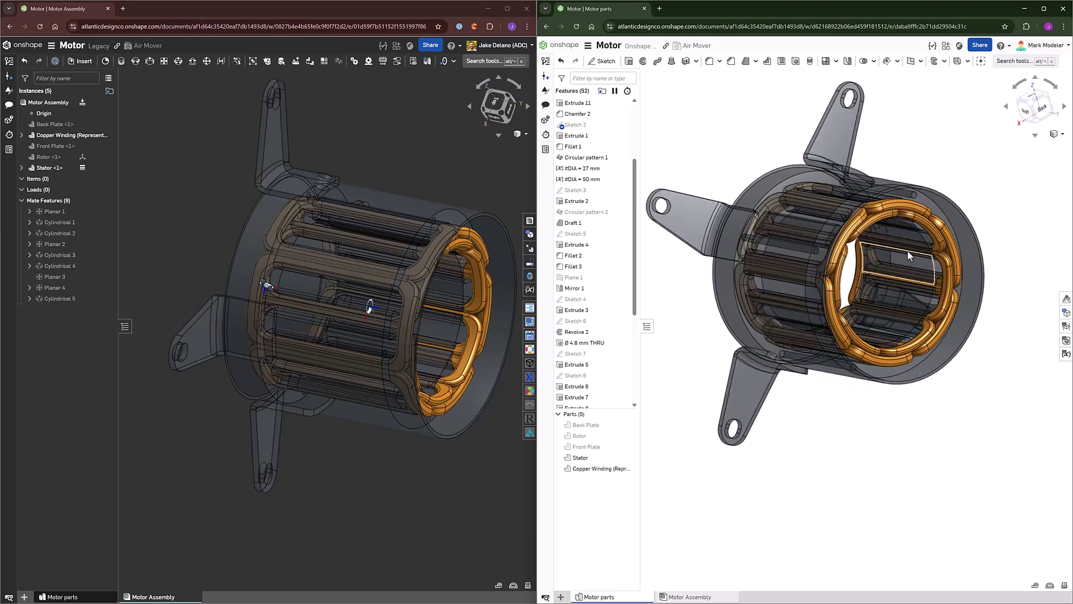
Add a mate connector at the middle of the Stator's outer cylindrical face, replacing the Stator with the Copper Winding as owner entity
{"action": "right_click_drag", "start_coordinate": [729, 173], "coordinate": [733, 177]}
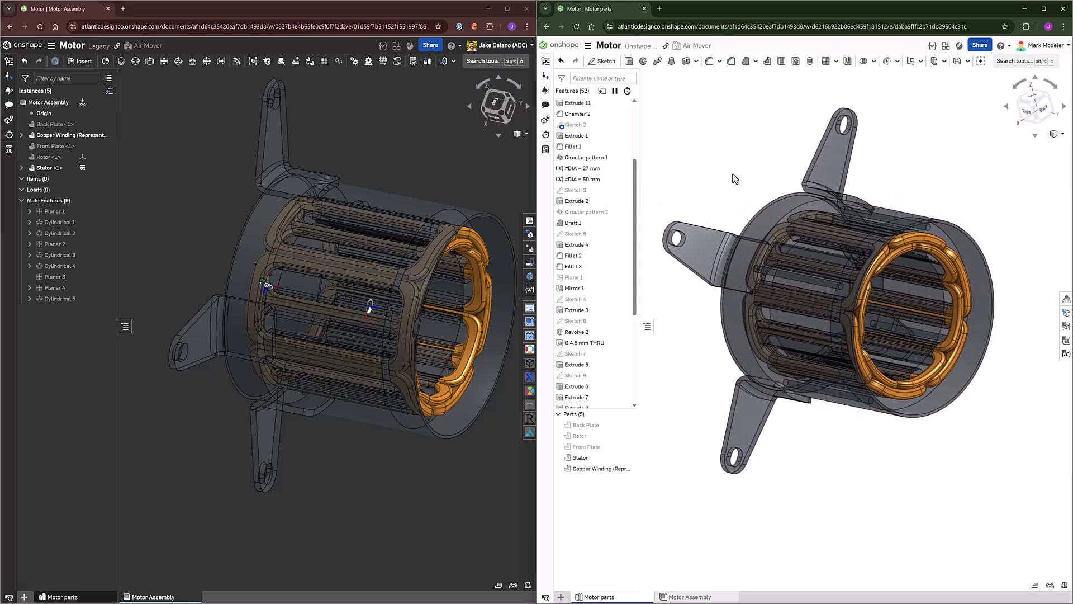
{"action": "key", "text": "s"}
{"action": "left_click", "coordinate": [874, 62]}
{"action": "left_click", "coordinate": [920, 62]}
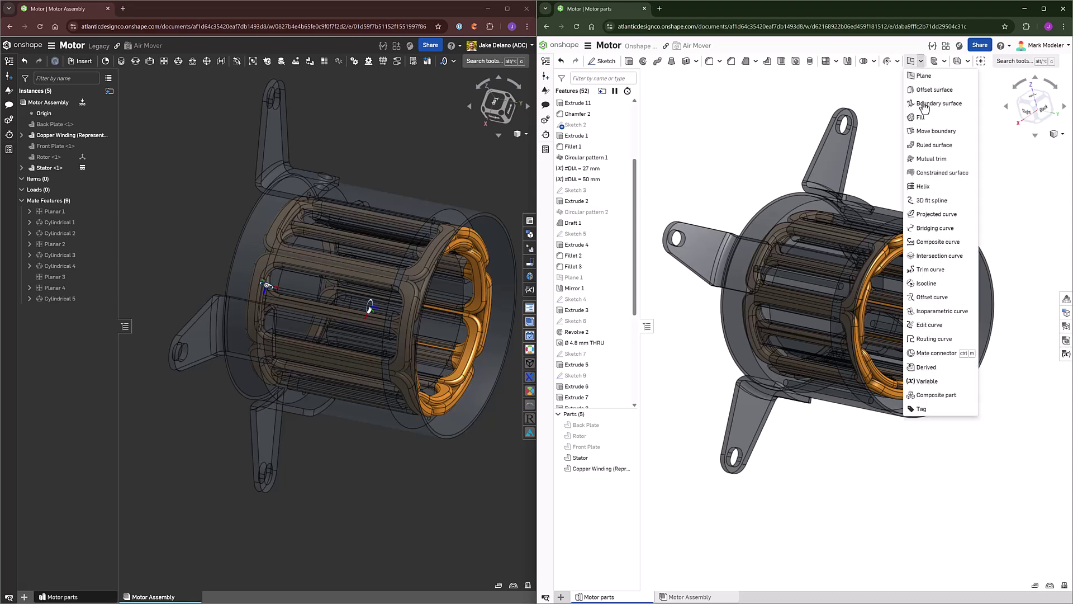
{"action": "left_click", "coordinate": [935, 353]}
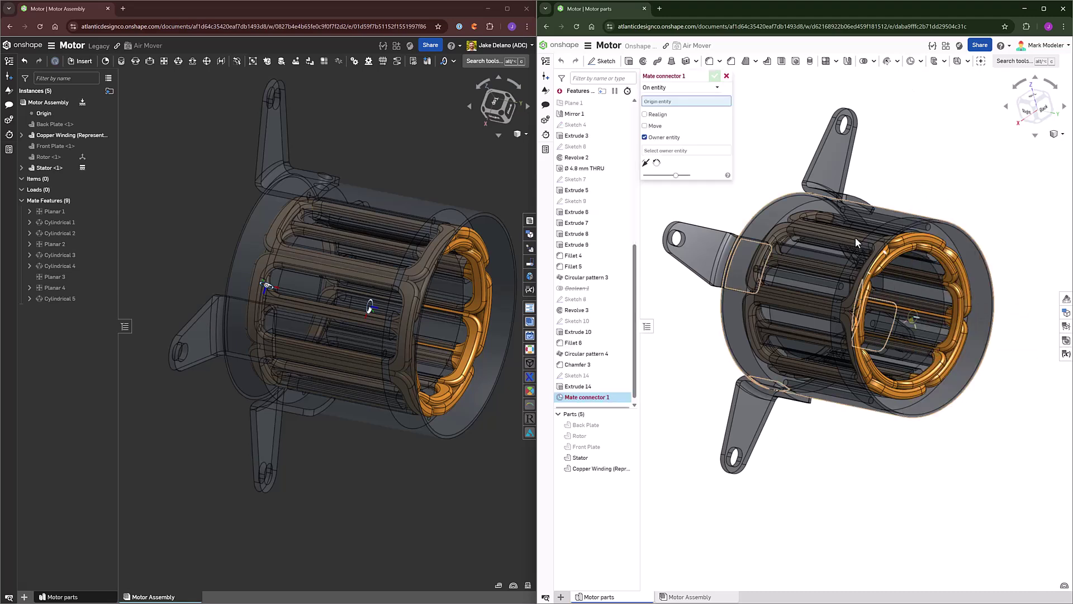
{"action": "right_click_drag", "start_coordinate": [843, 230], "coordinate": [851, 233]}
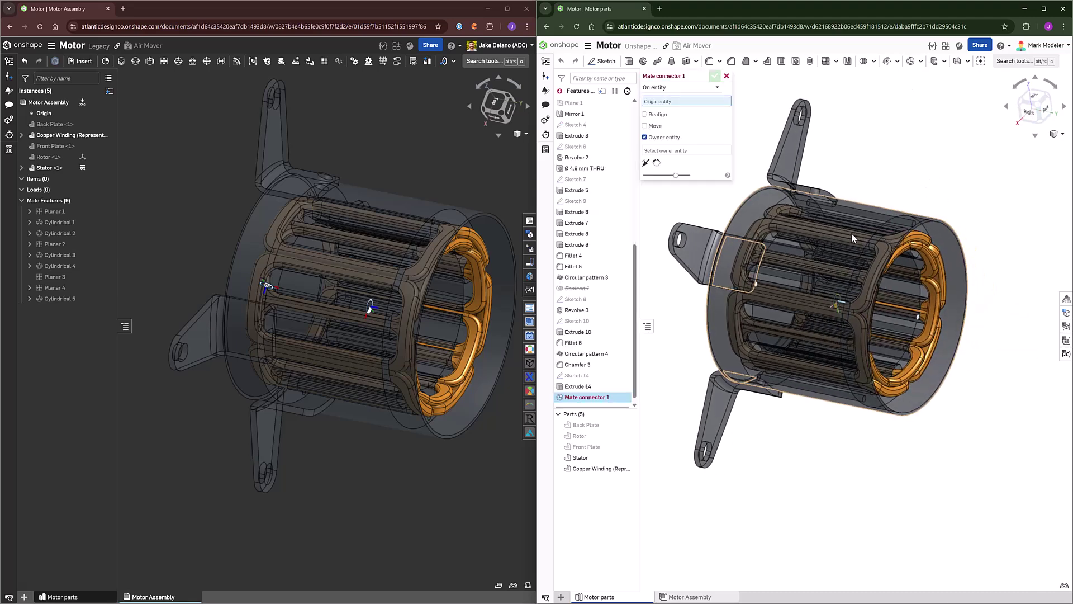
{"action": "left_click", "coordinate": [851, 232]}
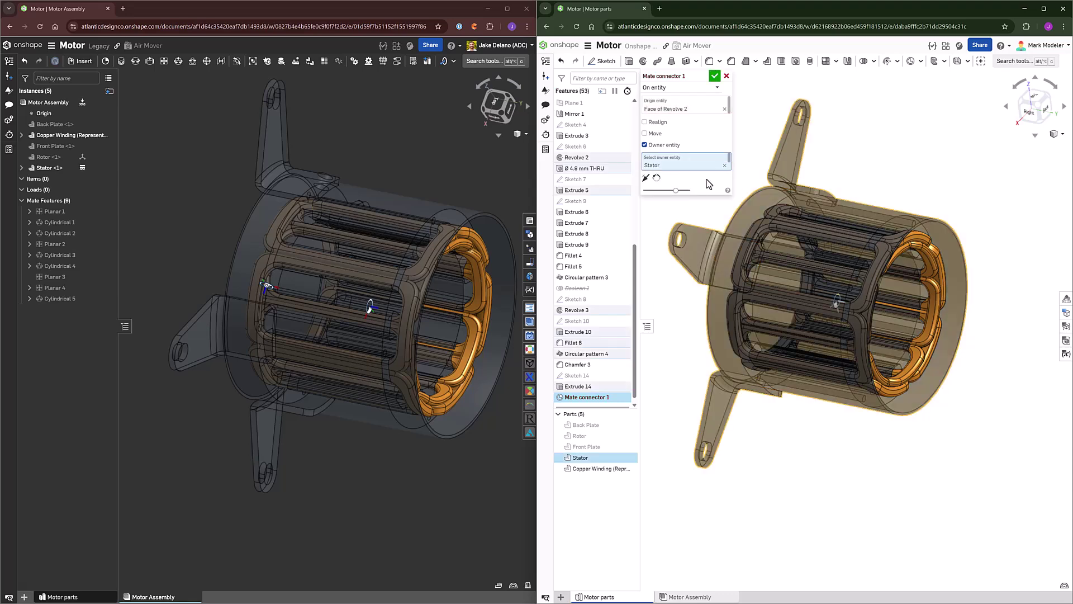
{"action": "left_click", "coordinate": [725, 165]}
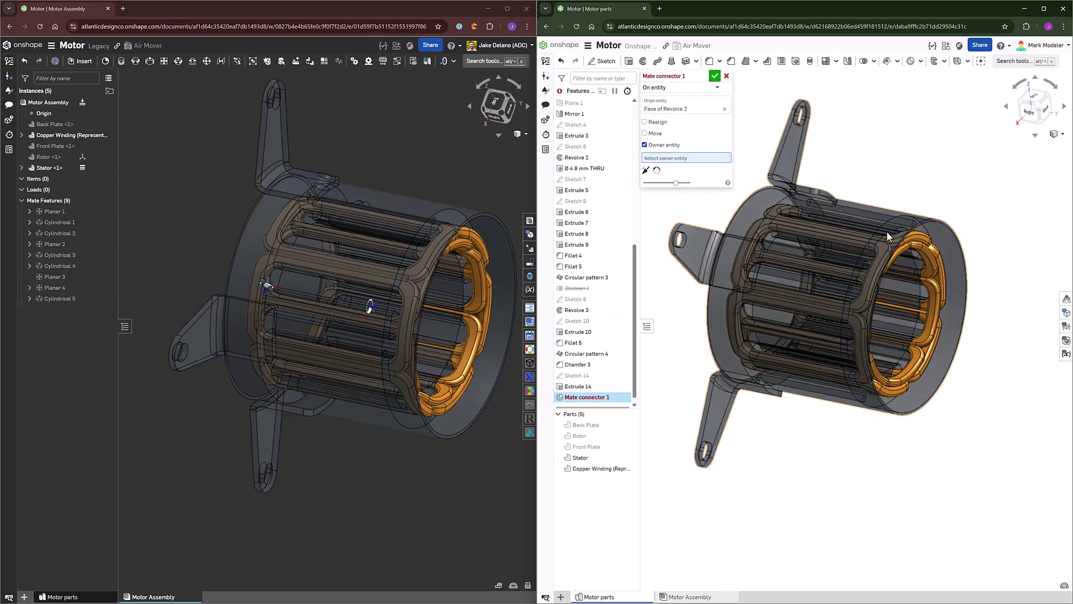
{"action": "left_click", "coordinate": [911, 246]}
{"action": "left_click", "coordinate": [715, 76]}
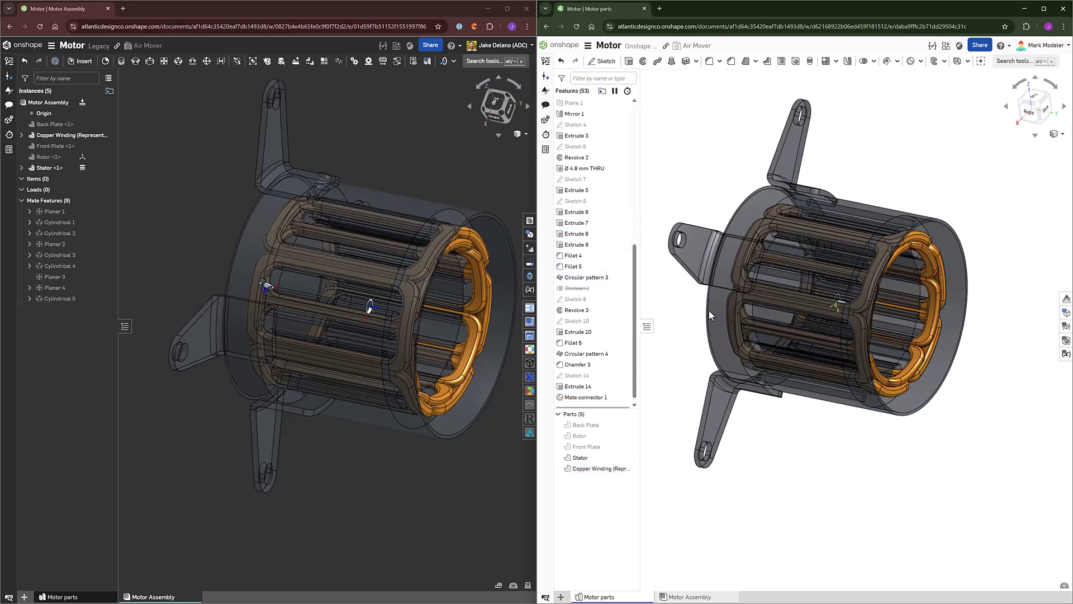
Return to this document's Motor Assembly and move the Copper Winding up out of the Stator
{"action": "left_click", "coordinate": [687, 596]}
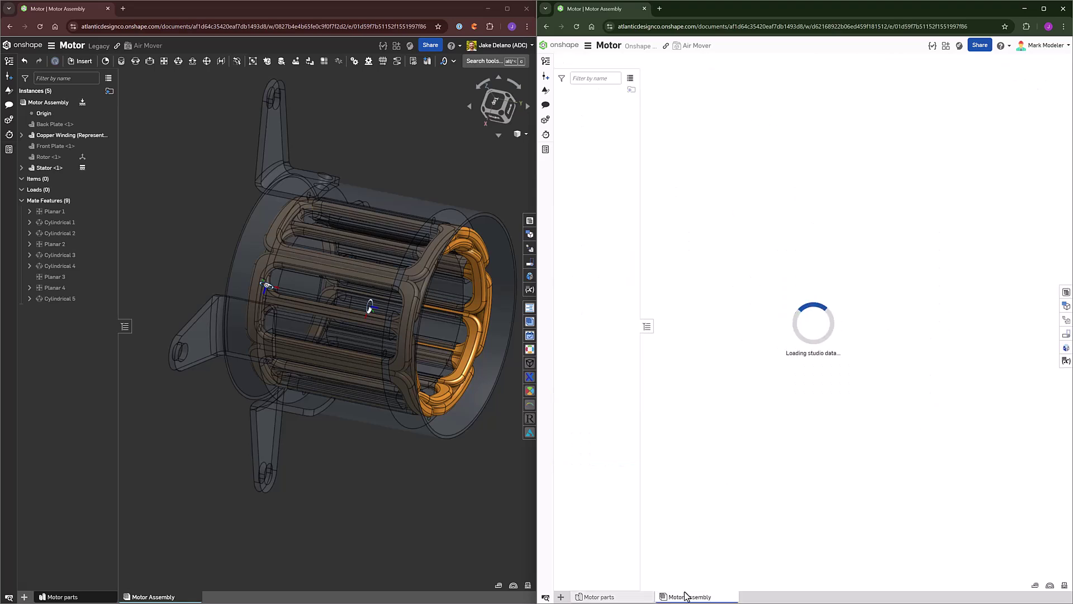
{"action": "right_click_drag", "start_coordinate": [698, 213], "coordinate": [697, 245]}
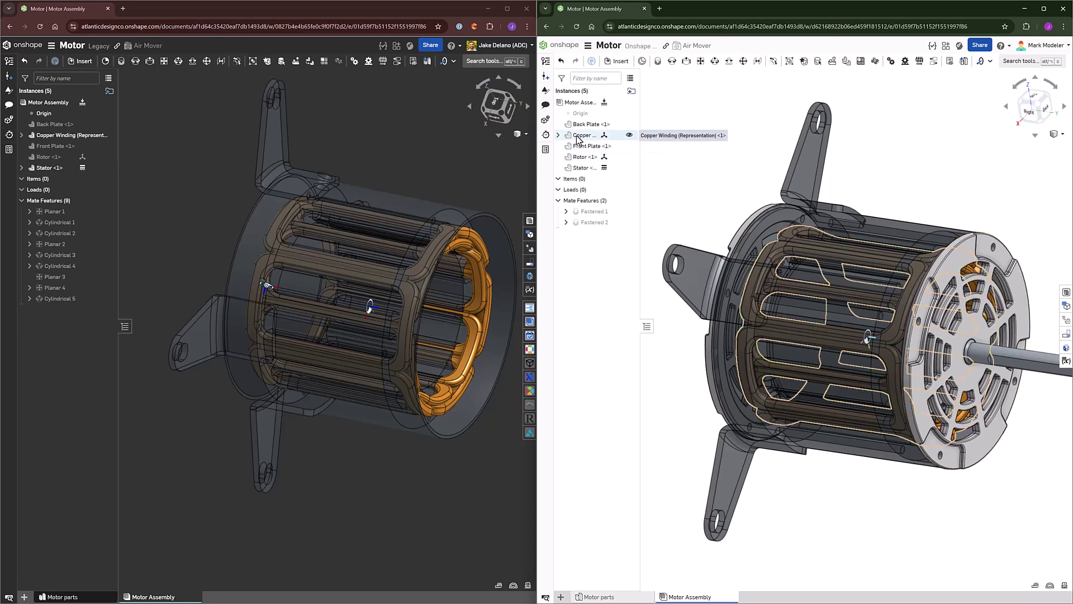
{"action": "left_click", "coordinate": [579, 137]}
{"action": "left_click_drag", "start_coordinate": [865, 316], "coordinate": [900, 162]}
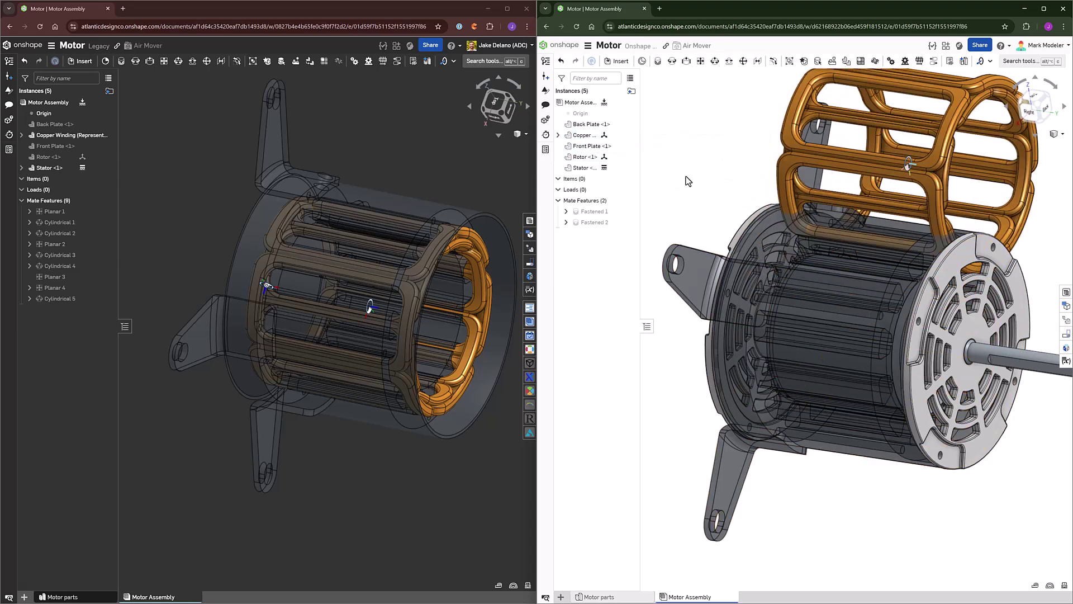
Add a fastened mate between the Copper Winding's mate connector 1 and the middle of the Stator's outer cylinder
{"action": "key", "text": "s"}
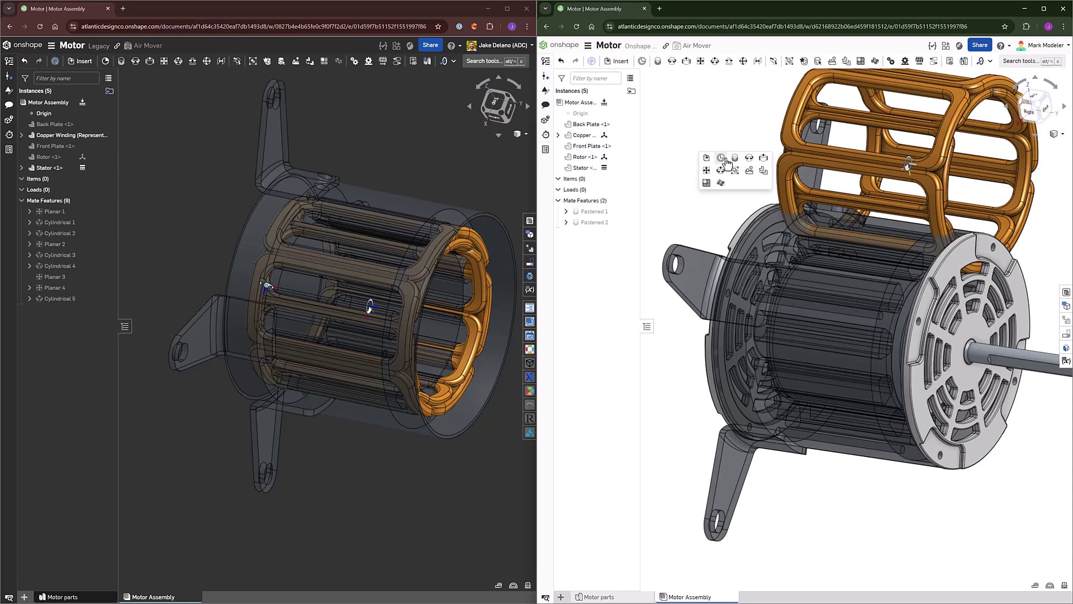
{"action": "left_click", "coordinate": [721, 158]}
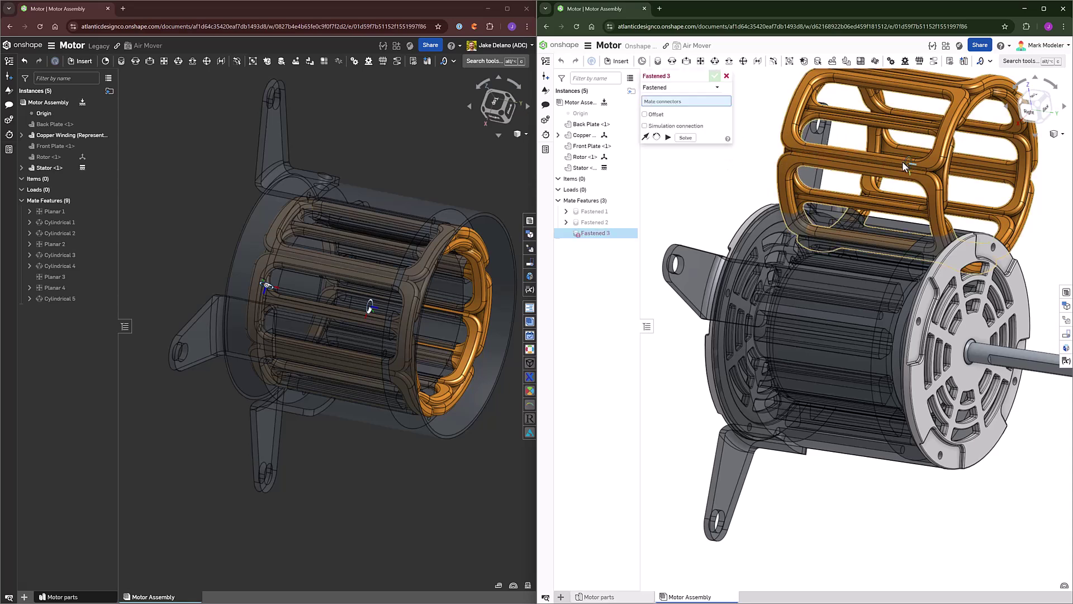
{"action": "left_click", "coordinate": [907, 167]}
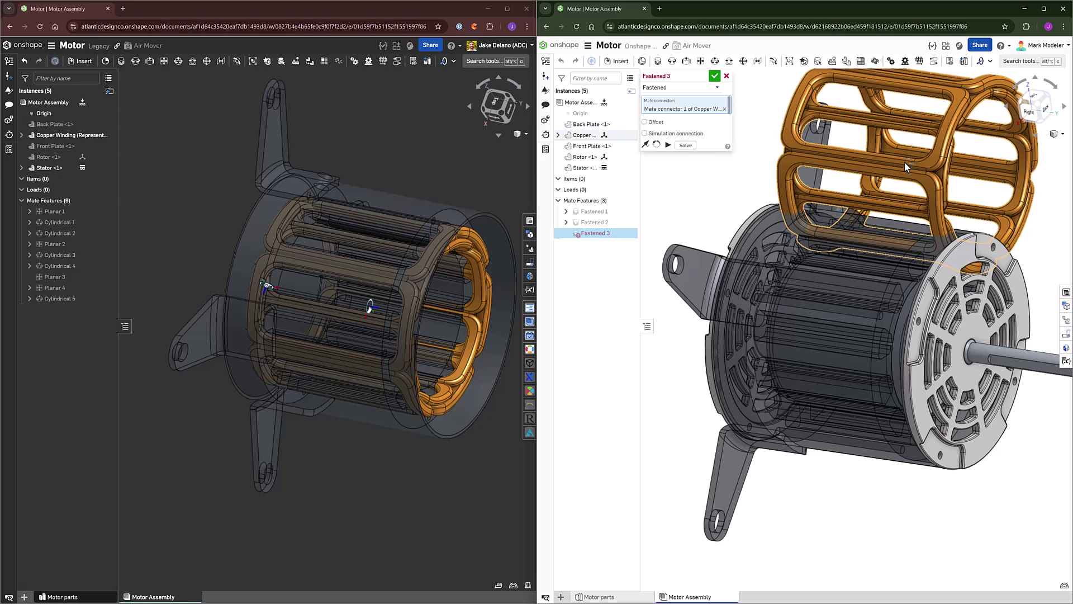
{"action": "left_click", "coordinate": [850, 255]}
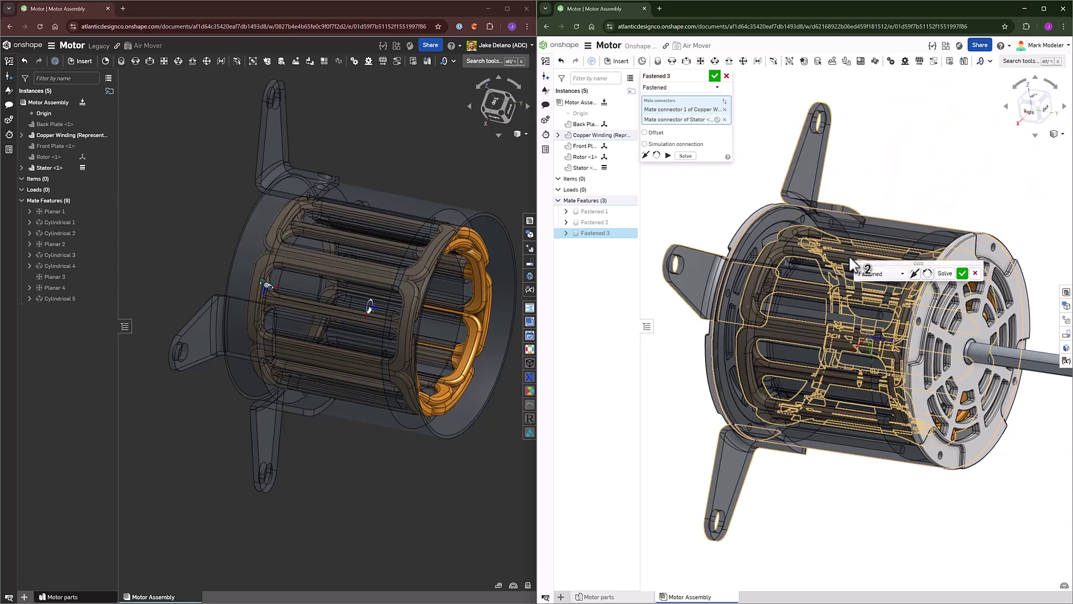
{"action": "left_click", "coordinate": [716, 76]}
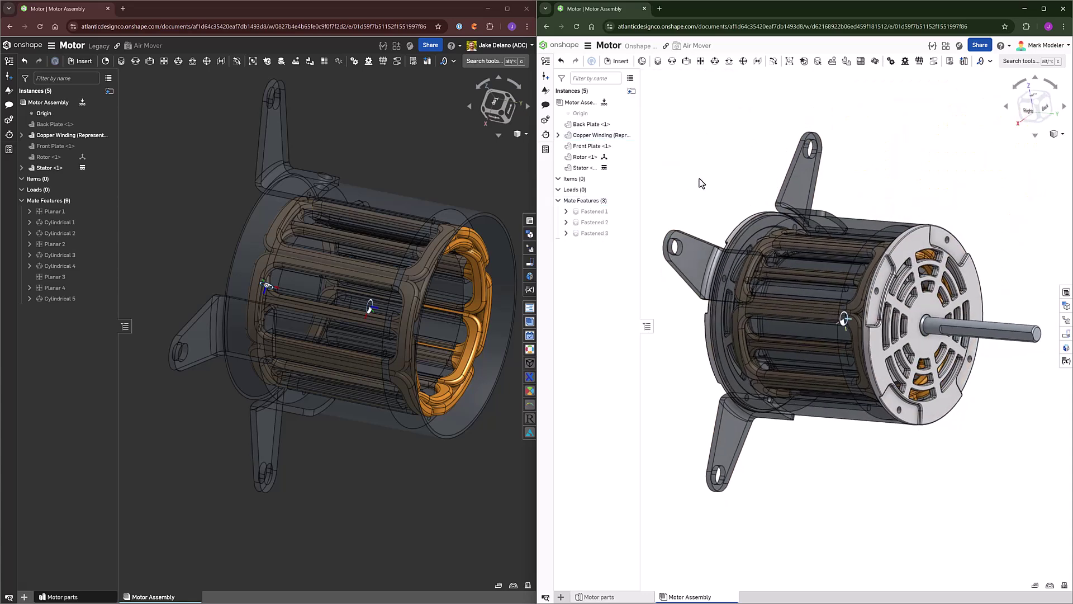
{"action": "right_click_drag", "start_coordinate": [703, 184], "coordinate": [703, 188]}
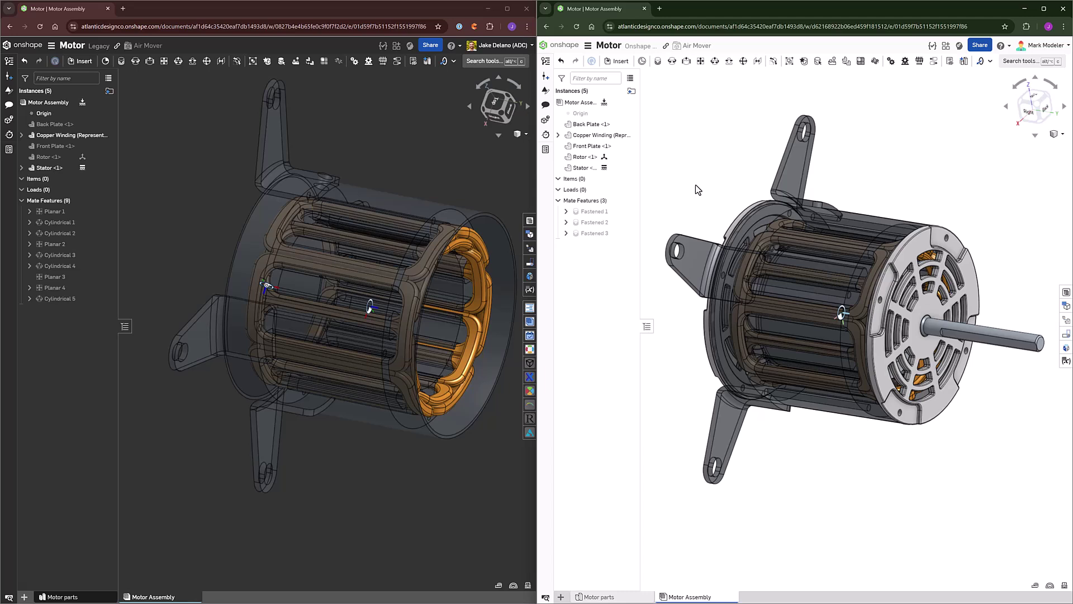
In the Legacy document's Motor Assembly, show the Rotor and all other hidden instances
{"action": "left_click", "coordinate": [107, 158]}
{"action": "mouse_move", "coordinate": [219, 223]}
{"action": "right_mouse_down"}
{"action": "mouse_move", "coordinate": [220, 204]}
{"action": "mouse_move", "coordinate": [203, 217]}
{"action": "right_mouse_up"}
{"action": "right_click", "coordinate": [192, 203]}
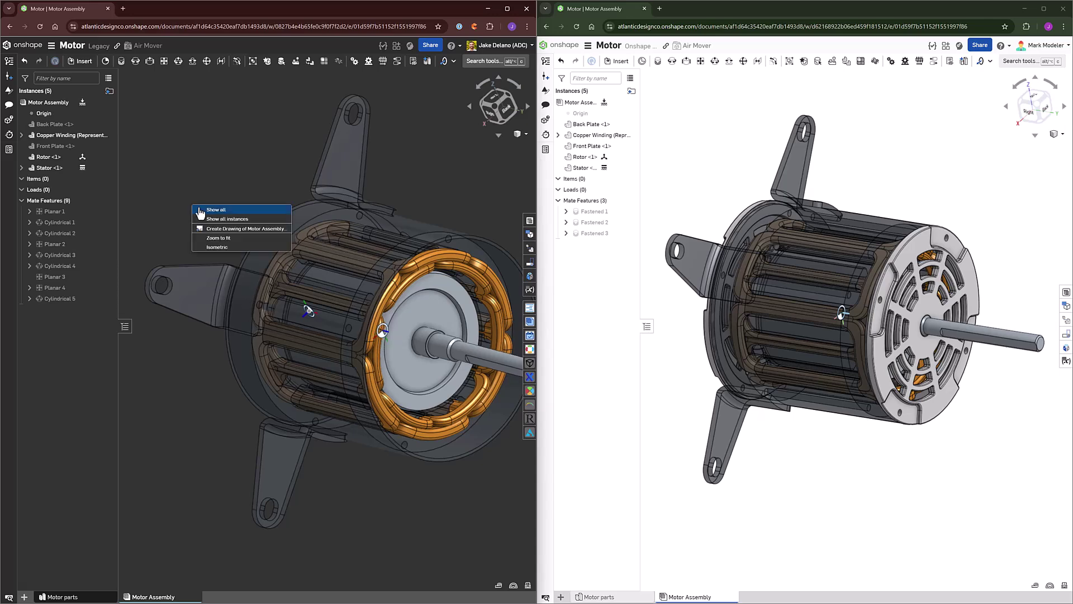
{"action": "left_click", "coordinate": [207, 218]}
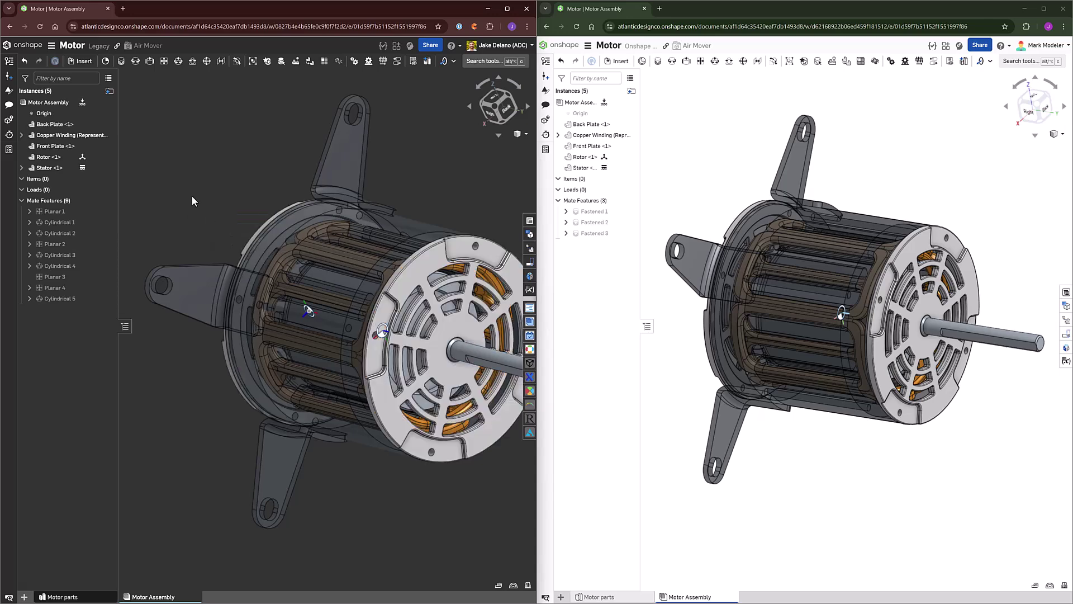
{"action": "key", "text": "shift+4"}
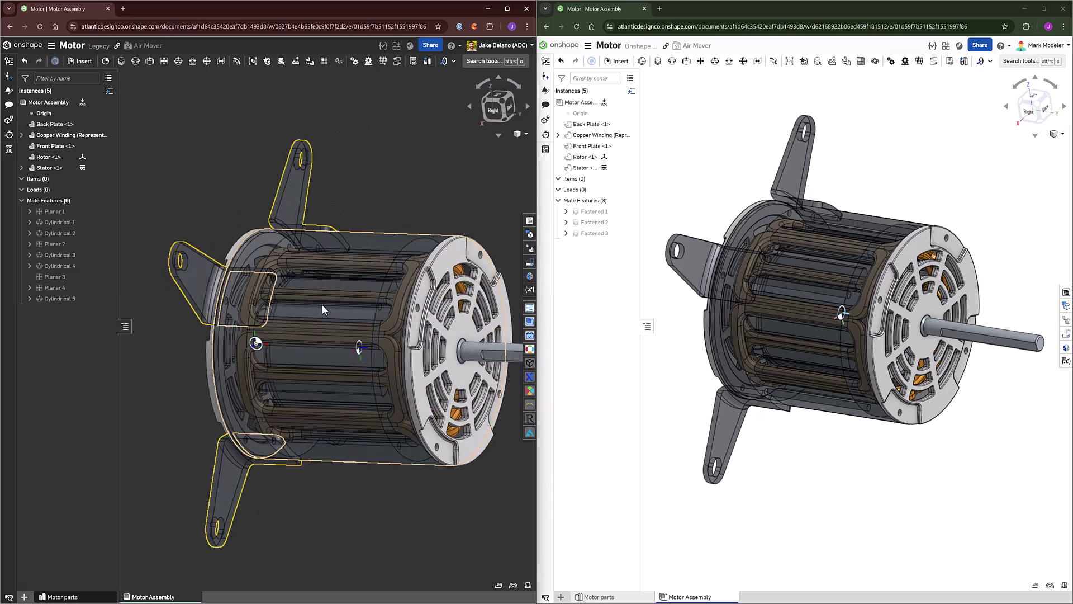
Create a section view through the Stator's axis, excluding the Rotor from the cut
{"action": "left_click", "coordinate": [323, 305]}
{"action": "key", "text": "shift+x"}
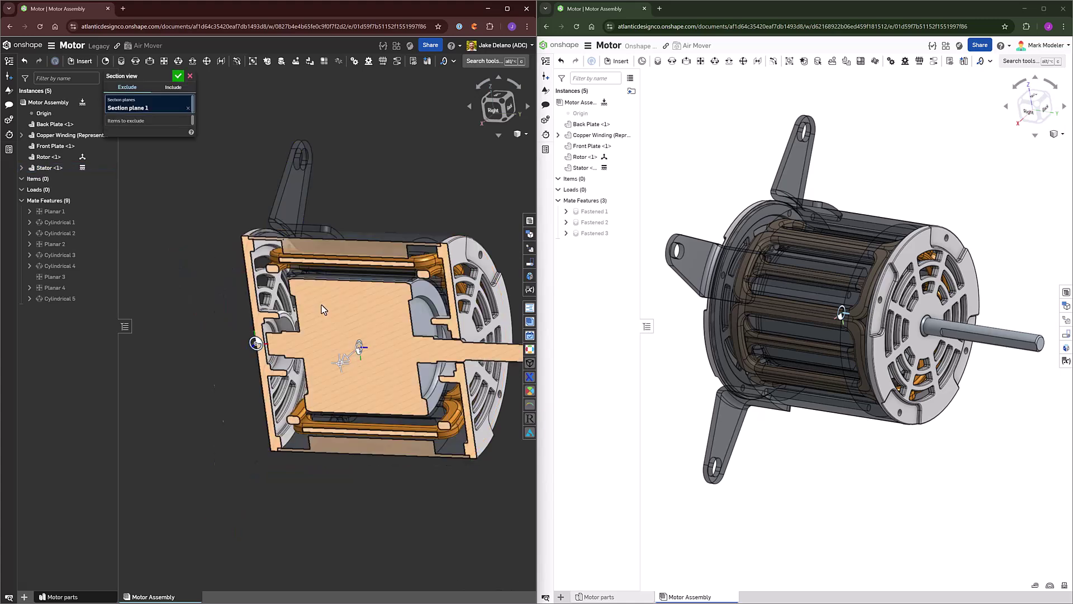
{"action": "left_click", "coordinate": [165, 119]}
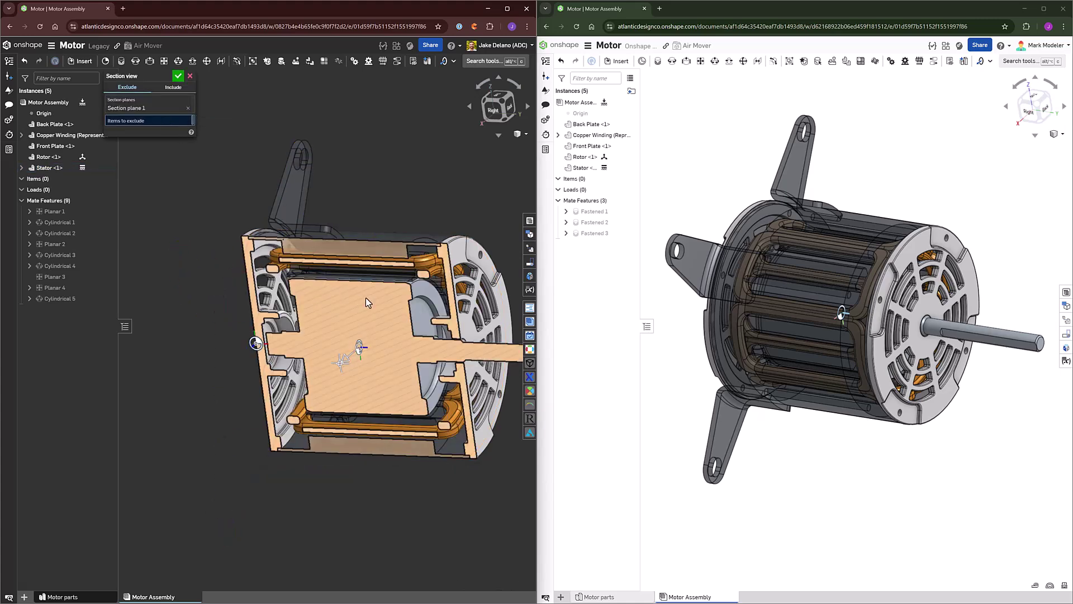
{"action": "left_click", "coordinate": [51, 157]}
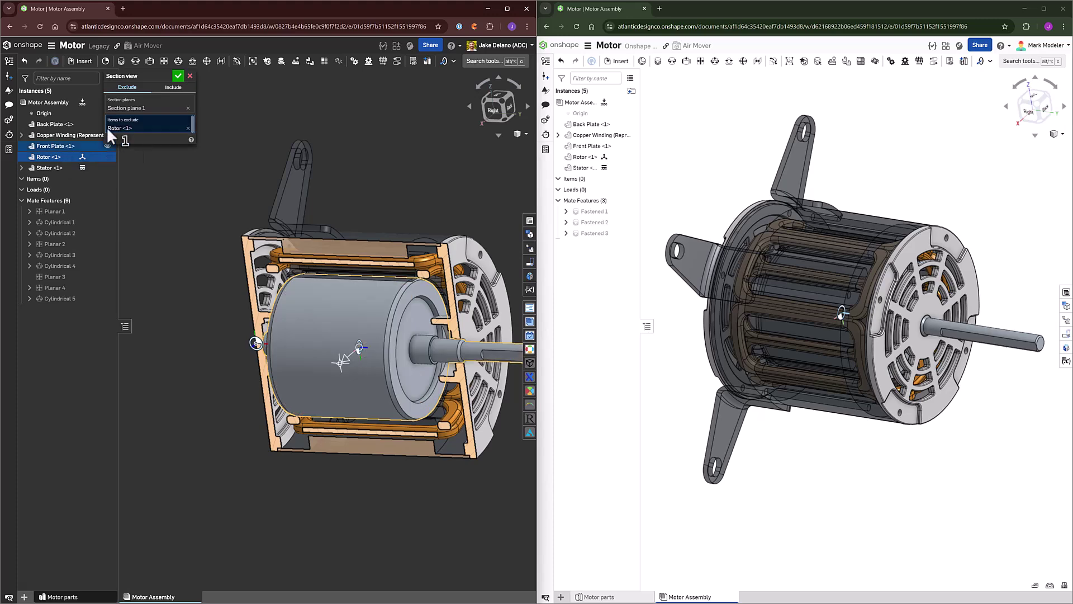
{"action": "left_click", "coordinate": [179, 76]}
{"action": "right_click_drag", "start_coordinate": [187, 209], "coordinate": [204, 203]}
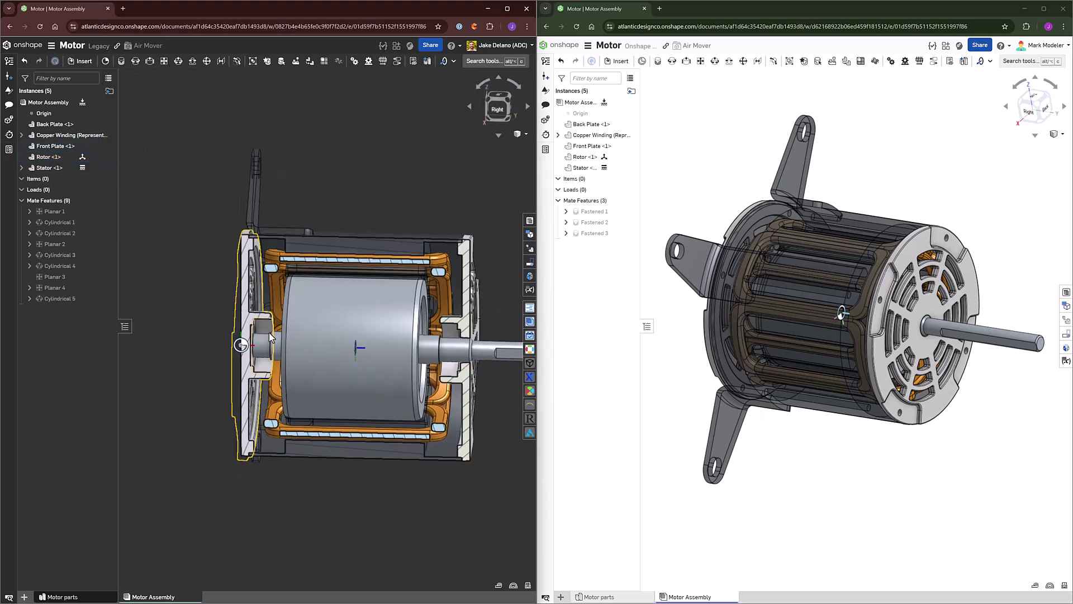
Add a planar mate between the shoulder of the Rotor's short shaft end and the inner end of the Back Plate's hub
{"action": "scroll", "coordinate": [277, 337], "scroll_direction": "up", "scroll_amount": 3}
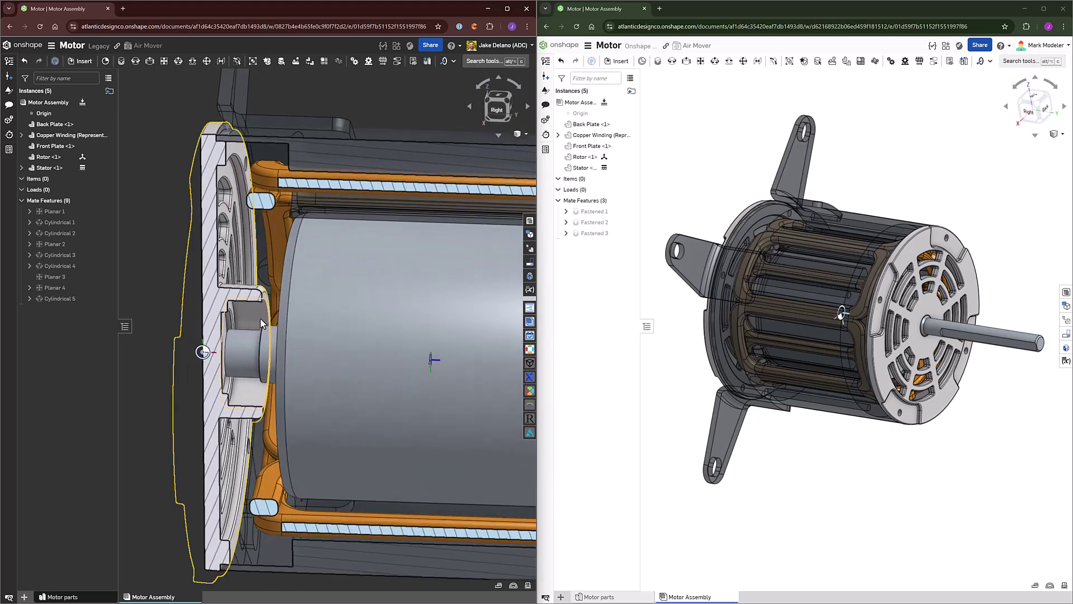
{"action": "key", "text": "s"}
{"action": "left_click", "coordinate": [271, 324]}
{"action": "scroll", "coordinate": [267, 331], "scroll_direction": "up", "scroll_amount": 5}
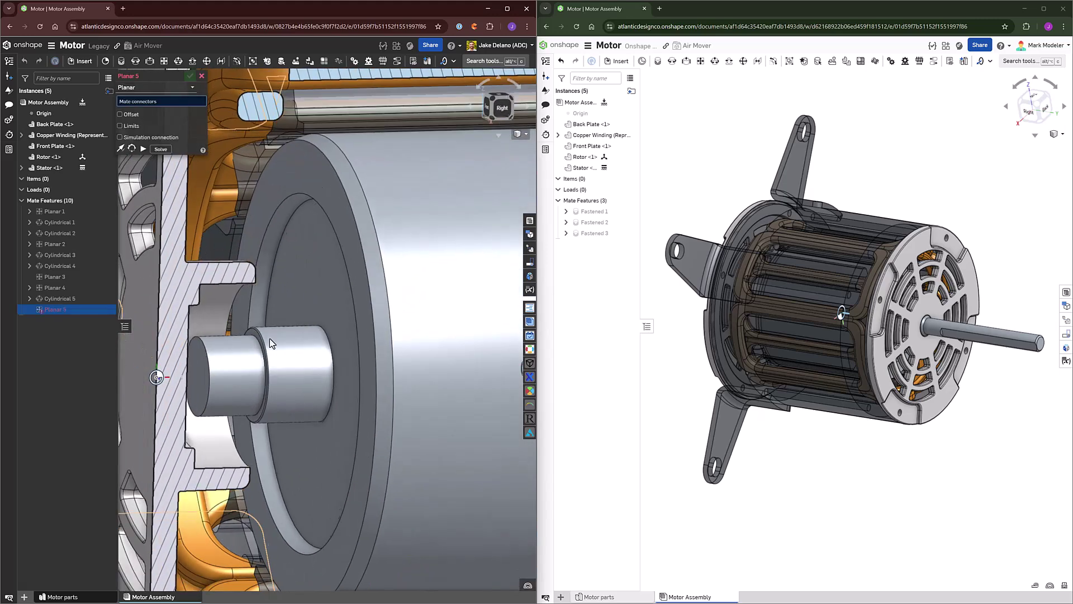
{"action": "left_click", "coordinate": [260, 338]}
{"action": "scroll", "coordinate": [259, 329], "scroll_direction": "down", "scroll_amount": 2}
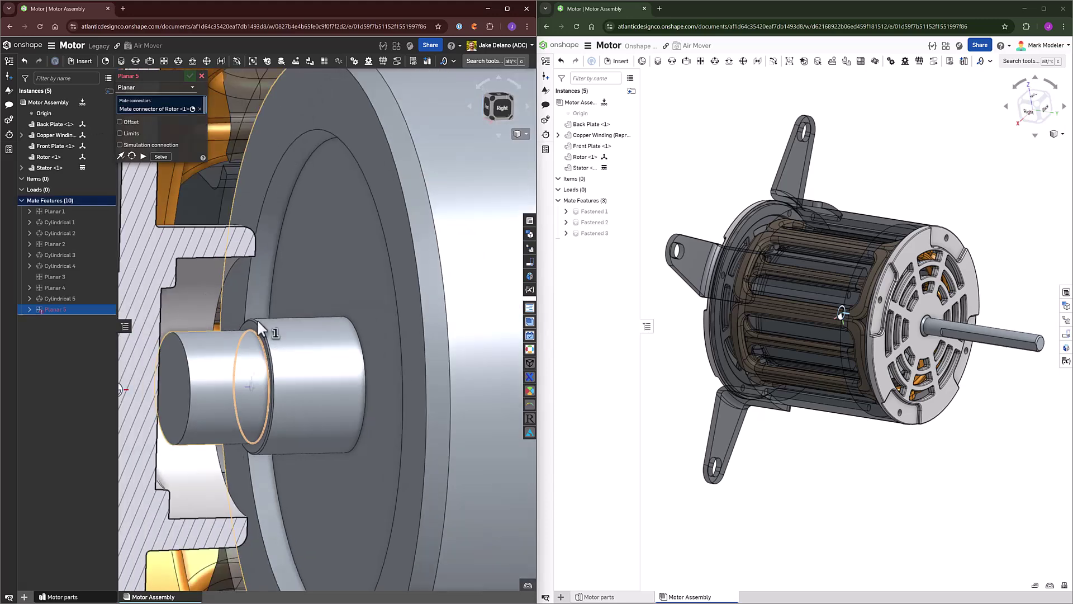
{"action": "right_click_drag", "start_coordinate": [257, 318], "coordinate": [252, 261]}
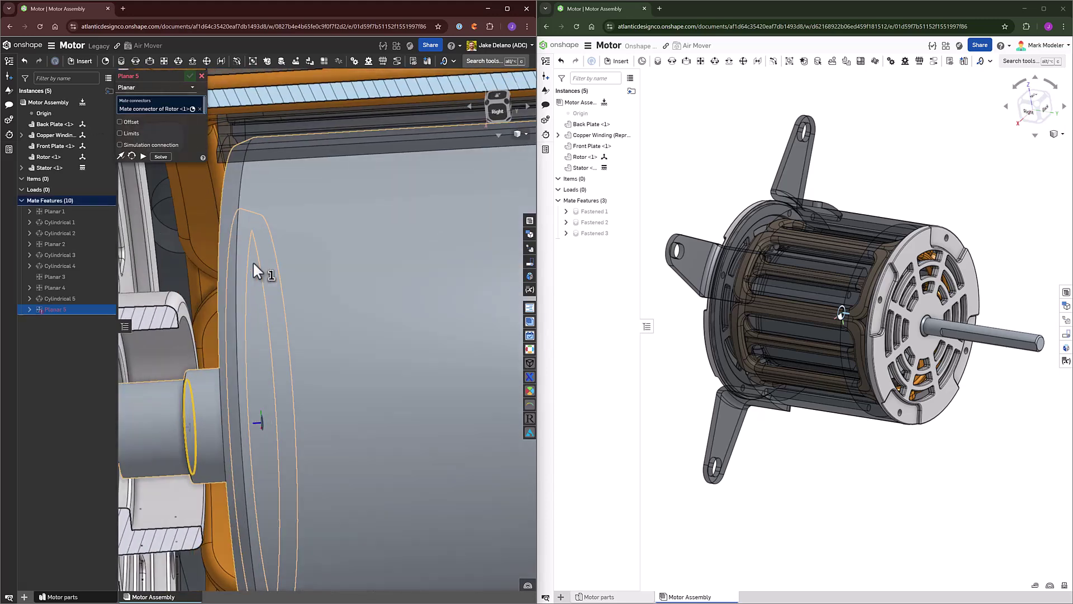
{"action": "left_click", "coordinate": [179, 310]}
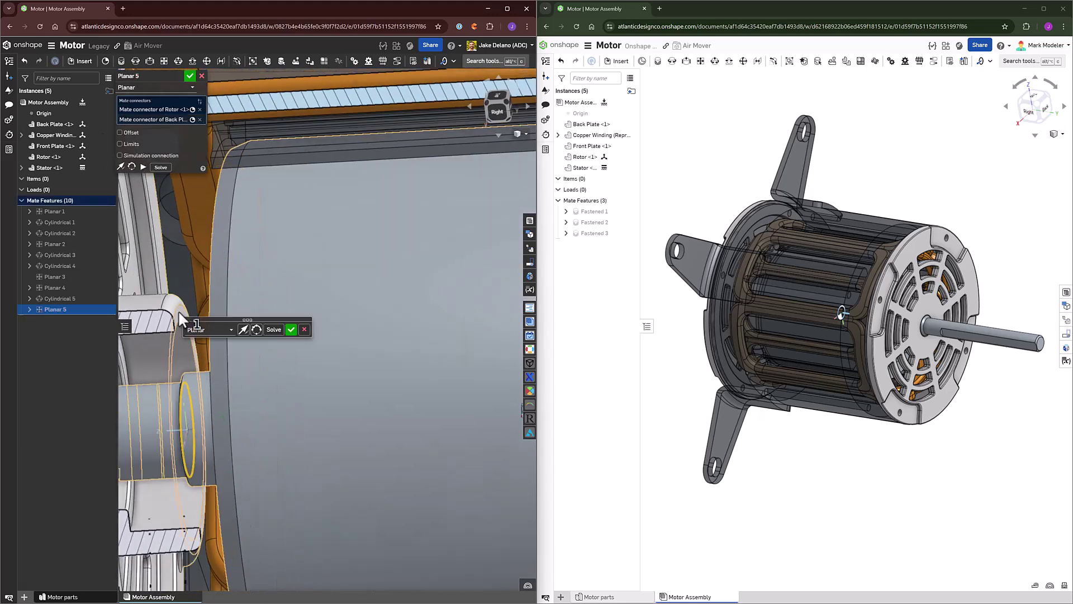
{"action": "left_click", "coordinate": [187, 77]}
Add a cylindrical mate between the Rotor's short shaft end at its shoulder and the Back Plate's hub
{"action": "scroll", "coordinate": [276, 230], "scroll_direction": "down", "scroll_amount": 3}
{"action": "right_click_drag", "start_coordinate": [277, 230], "coordinate": [257, 270]}
{"action": "key", "text": "s"}
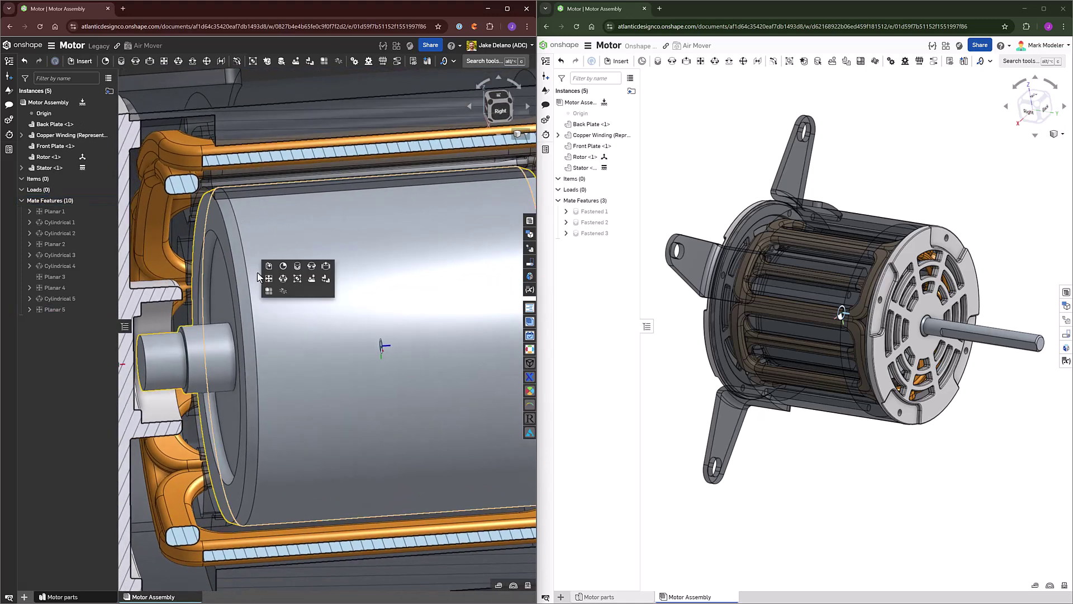
{"action": "left_click", "coordinate": [284, 278]}
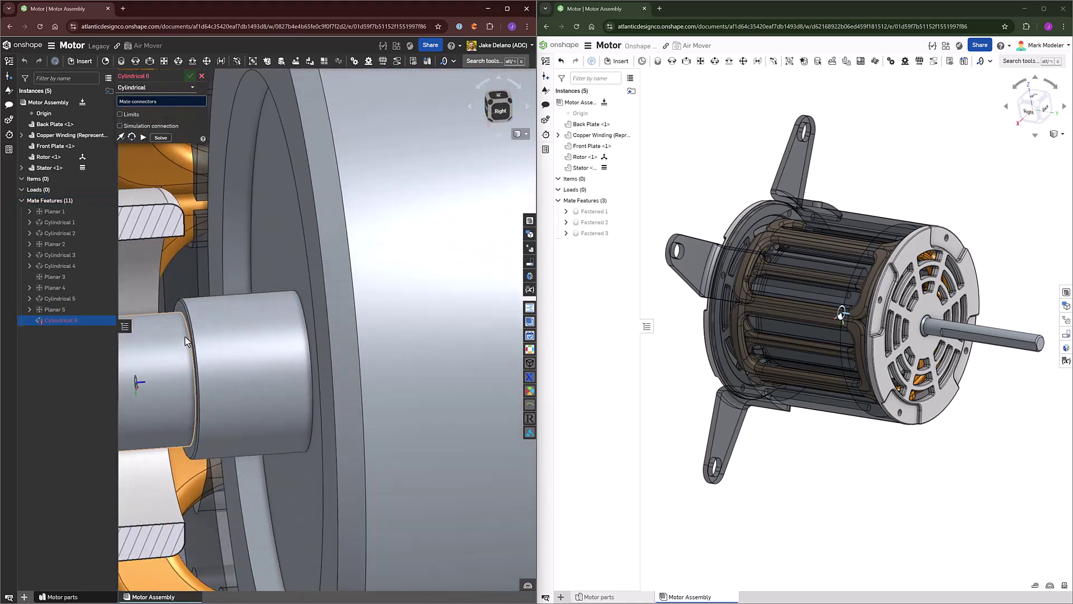
{"action": "left_click", "coordinate": [188, 340]}
{"action": "scroll", "coordinate": [179, 302], "scroll_direction": "up", "scroll_amount": 4}
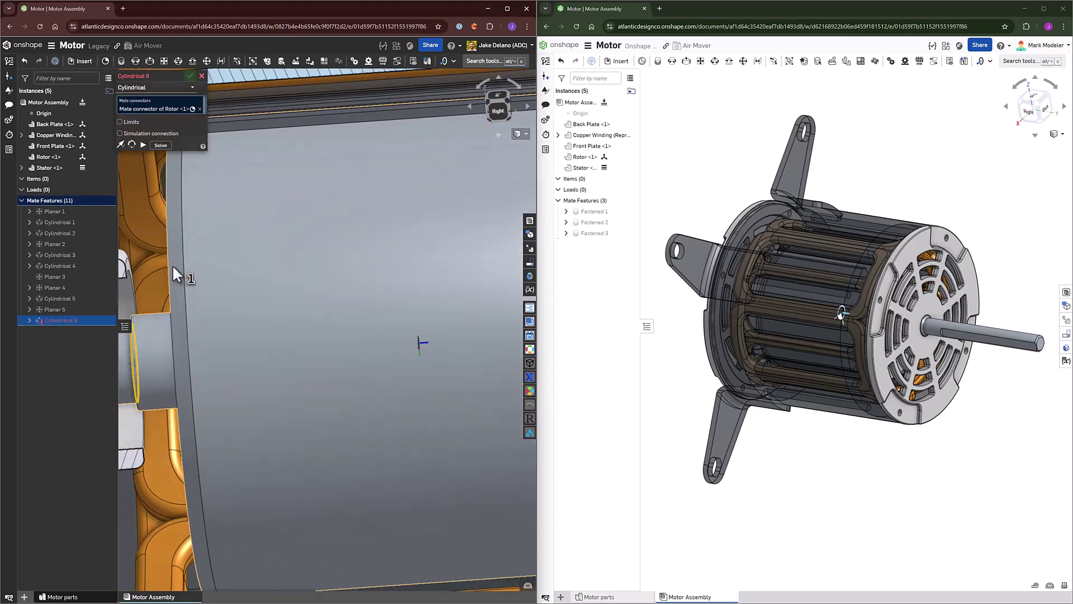
{"action": "scroll", "coordinate": [167, 274], "scroll_direction": "down", "scroll_amount": 3}
{"action": "middle_click_drag", "start_coordinate": [168, 274], "coordinate": [374, 260]}
{"action": "right_click_drag", "start_coordinate": [374, 260], "coordinate": [360, 272]}
{"action": "scroll", "coordinate": [320, 293], "scroll_direction": "up", "scroll_amount": 4}
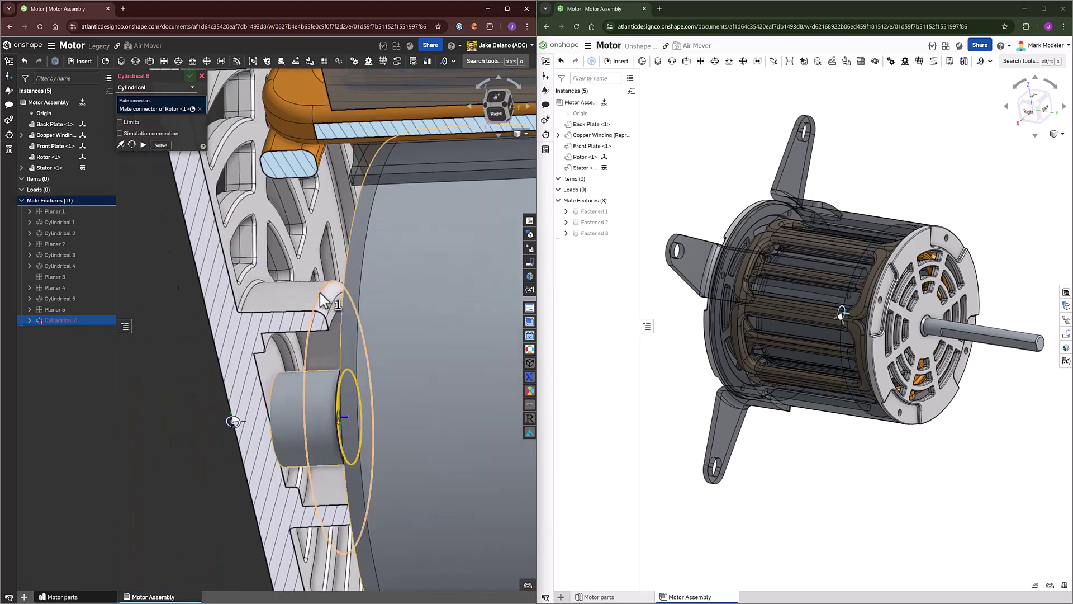
{"action": "left_click", "coordinate": [334, 310]}
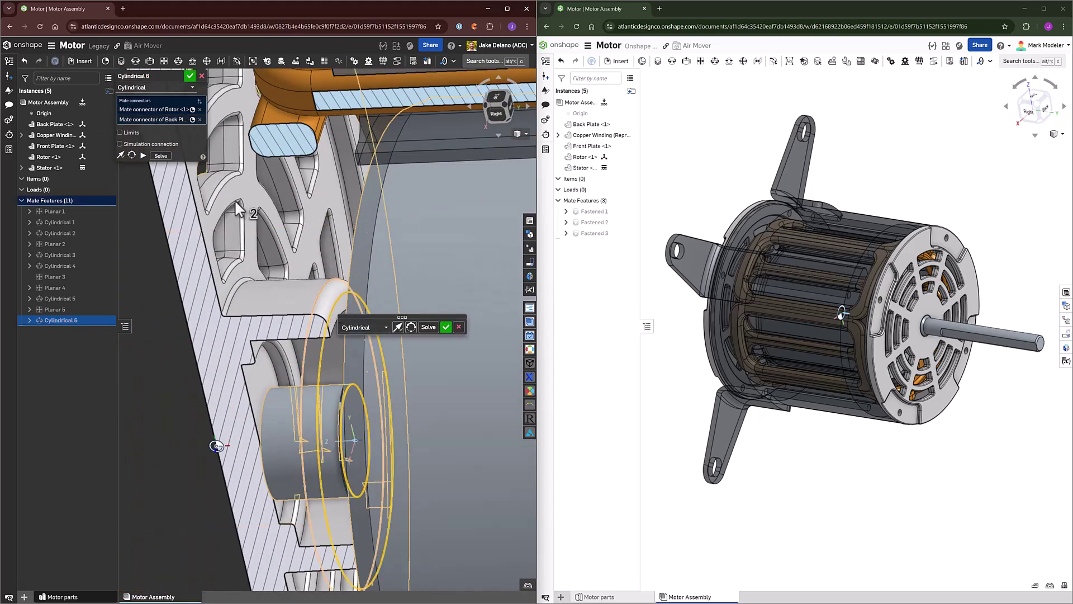
{"action": "left_click", "coordinate": [191, 76]}
Inspect the sectioned Rotor in the Legacy assembly and turn off the section view
{"action": "scroll", "coordinate": [267, 306], "scroll_direction": "down", "scroll_amount": 6}
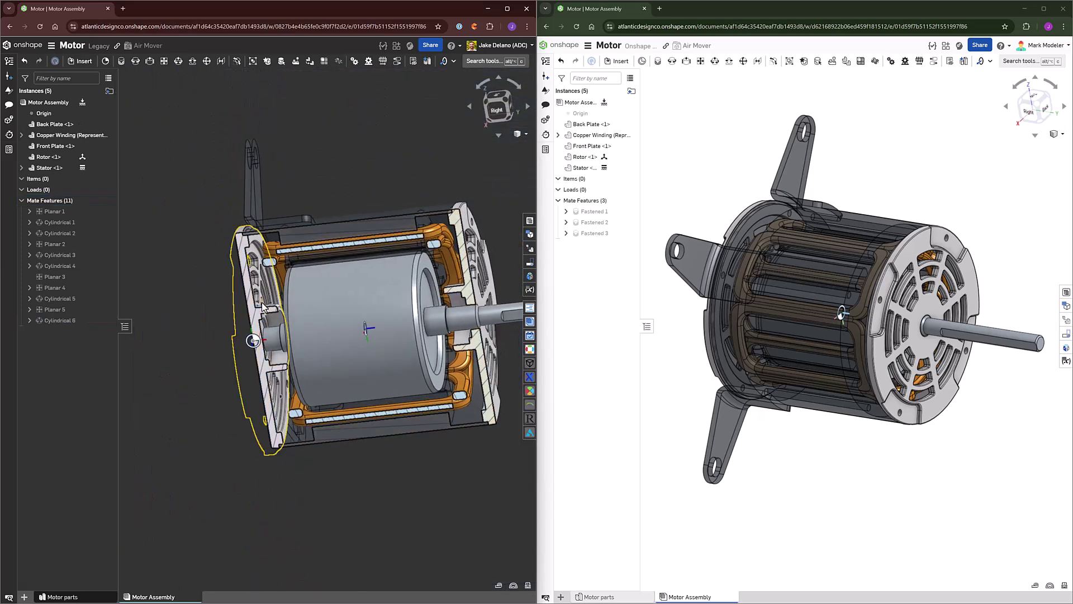
{"action": "right_click_drag", "start_coordinate": [263, 307], "coordinate": [368, 337]}
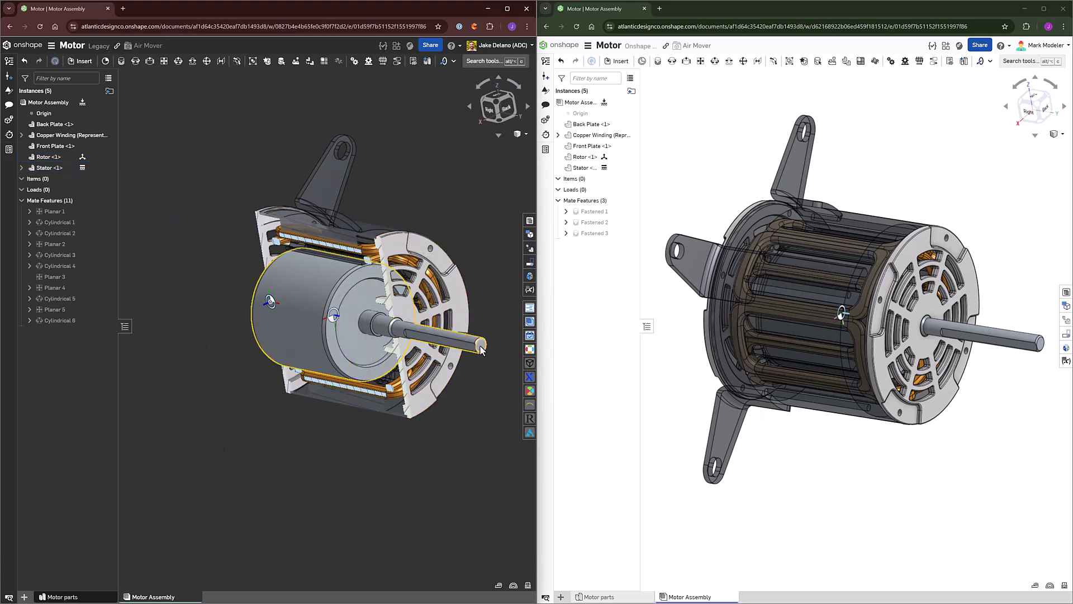
{"action": "key", "text": "shift+x"}
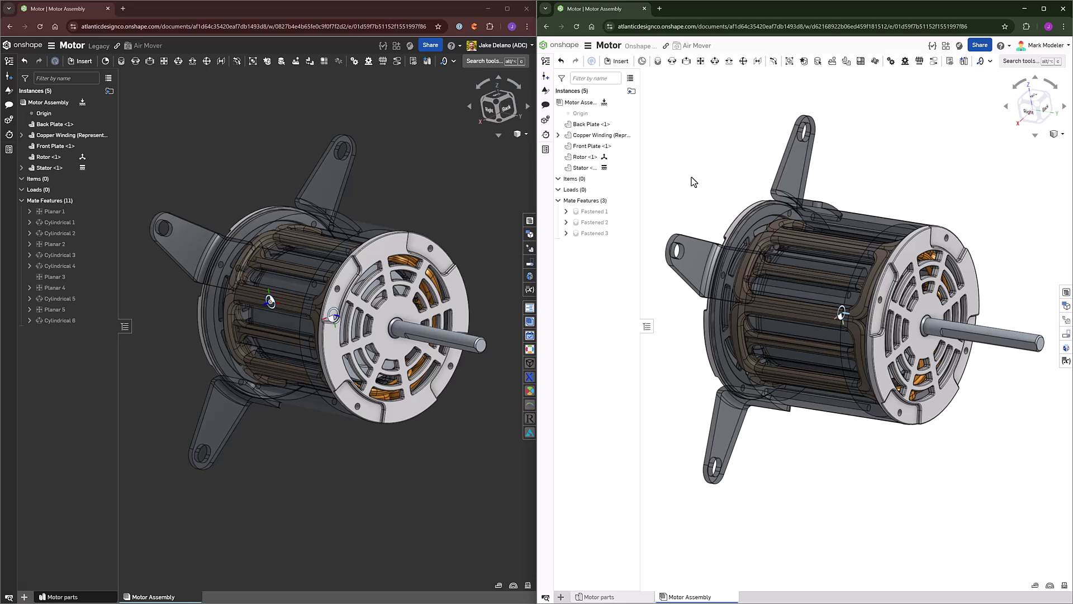
In the other document's Motor Assembly, create a section view through the Stator's axis with no items excluded
{"action": "left_click", "coordinate": [791, 325]}
{"action": "key", "text": "shift+x"}
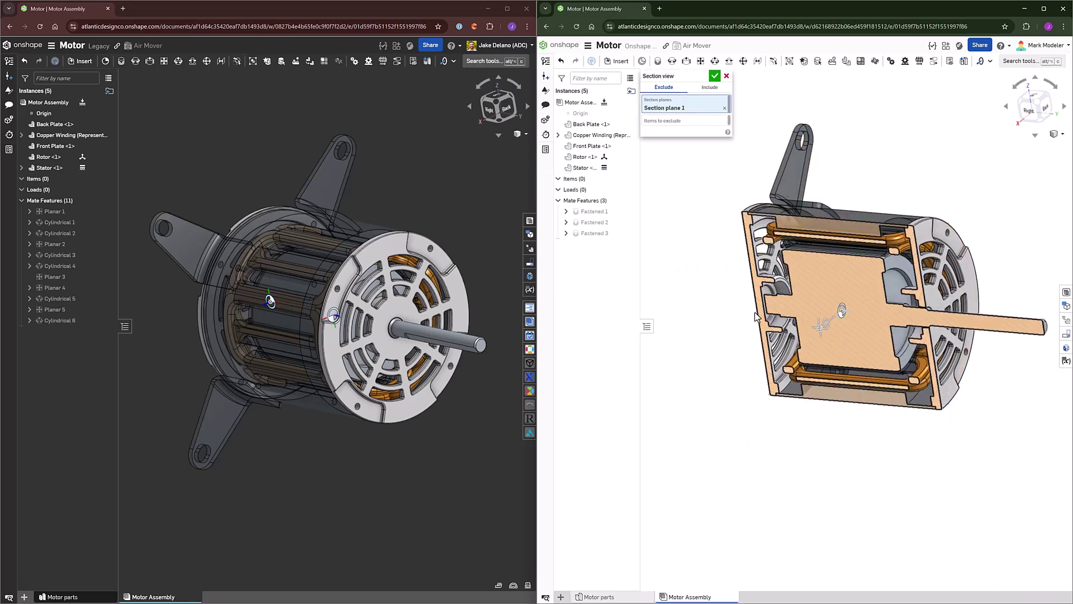
{"action": "mouse_move", "coordinate": [749, 313]}
{"action": "right_mouse_down"}
{"action": "mouse_move", "coordinate": [767, 290]}
{"action": "mouse_move", "coordinate": [758, 305]}
{"action": "right_mouse_up"}
{"action": "left_click", "coordinate": [716, 77]}
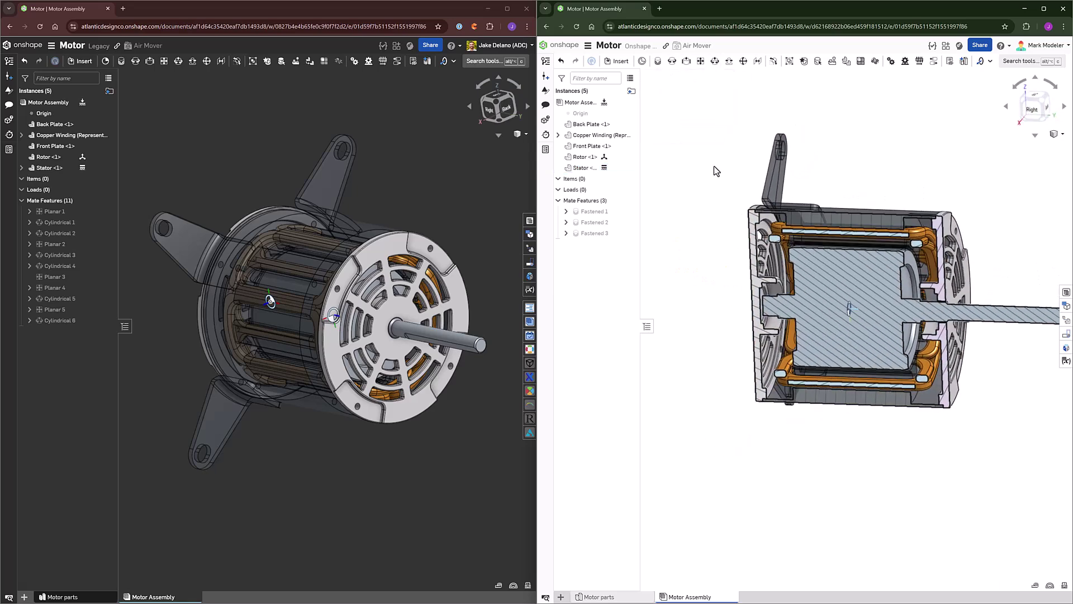
Add a revolute mate between the shoulder of the Rotor's short shaft end and the inner end of the Back Plate's hub
{"action": "key", "text": "s"}
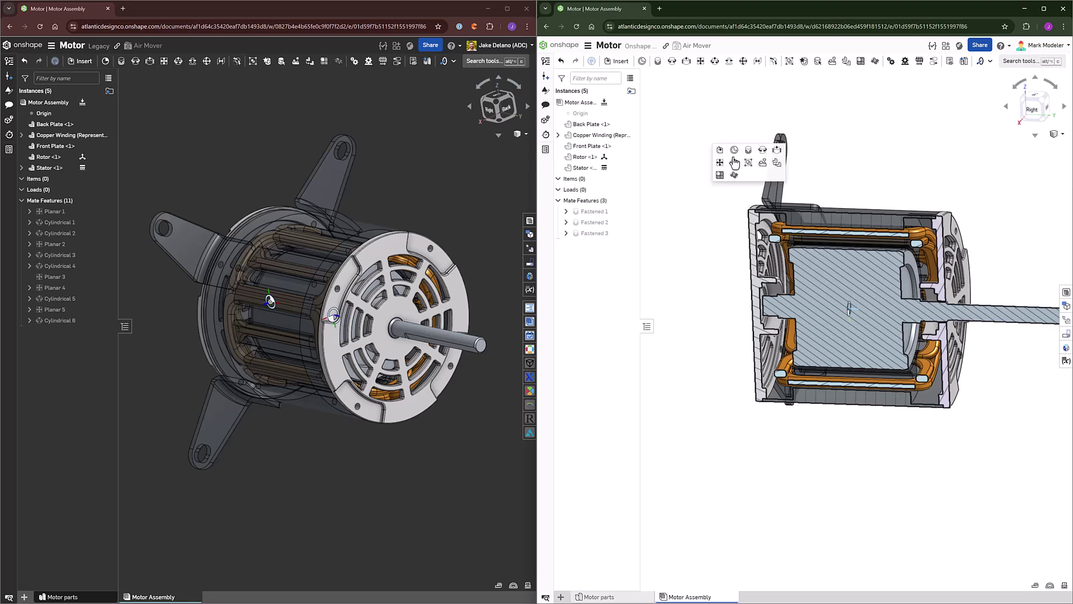
{"action": "left_click", "coordinate": [734, 149]}
{"action": "scroll", "coordinate": [777, 301], "scroll_direction": "up", "scroll_amount": 10}
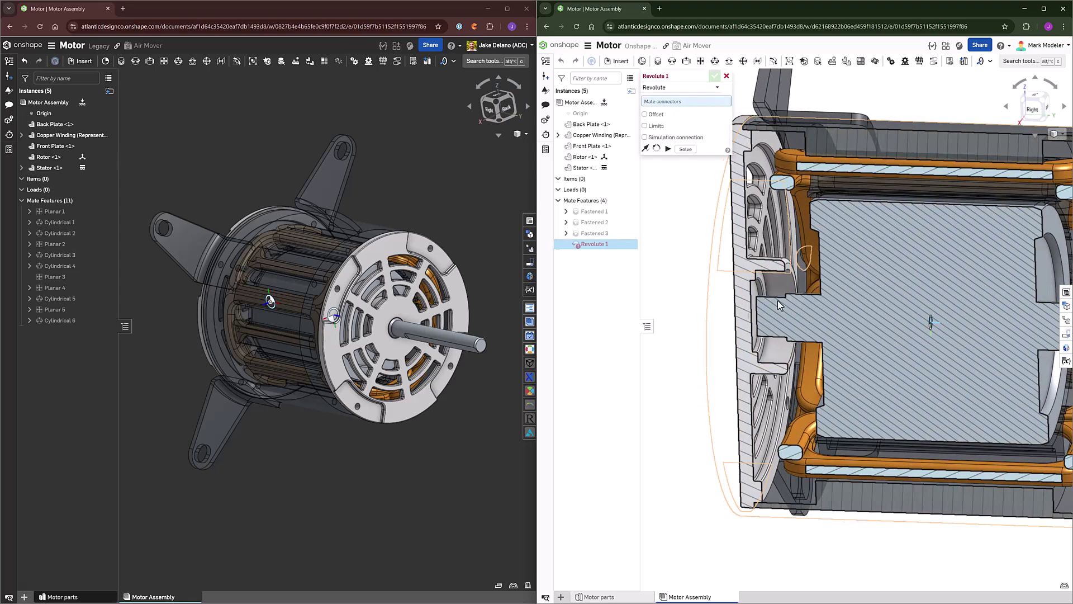
{"action": "scroll", "coordinate": [825, 302], "scroll_direction": "up", "scroll_amount": 3}
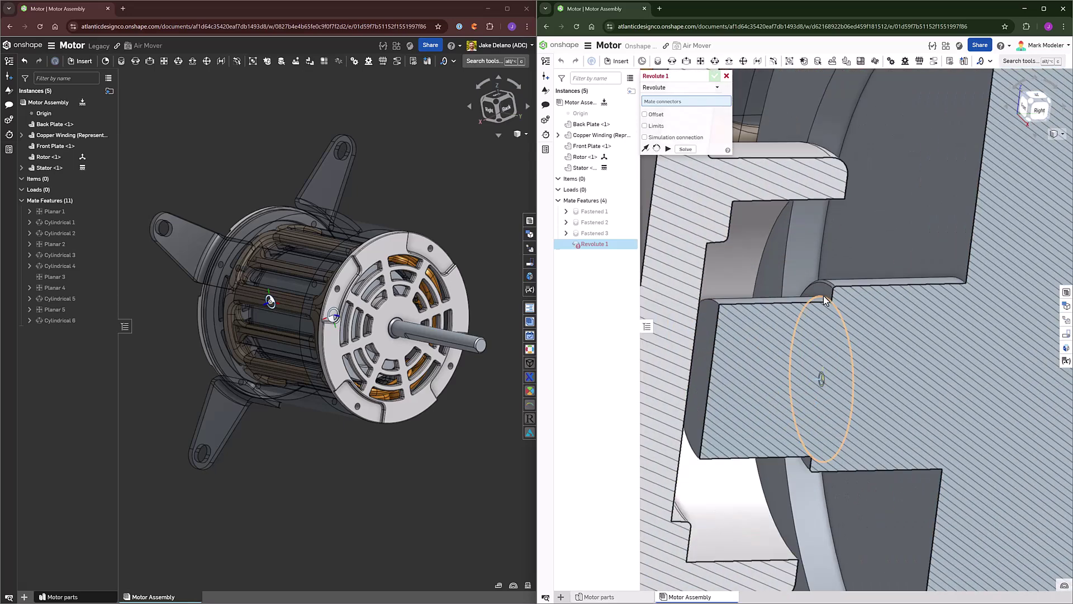
{"action": "left_click", "coordinate": [825, 299]}
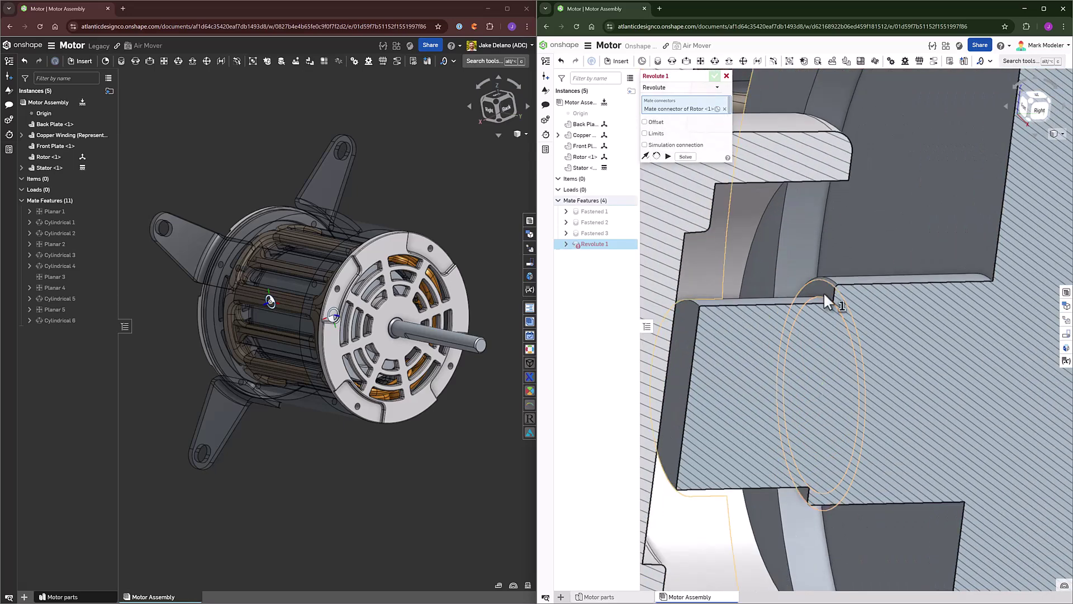
{"action": "scroll", "coordinate": [825, 295], "scroll_direction": "down", "scroll_amount": 3}
{"action": "right_click_drag", "start_coordinate": [833, 210], "coordinate": [765, 225]}
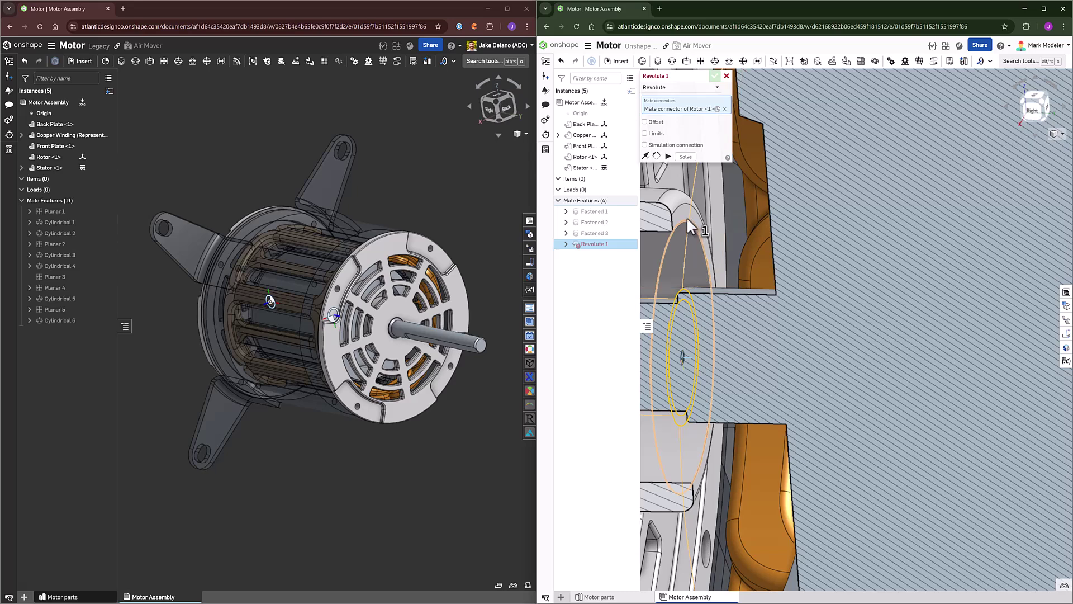
{"action": "left_click", "coordinate": [688, 220]}
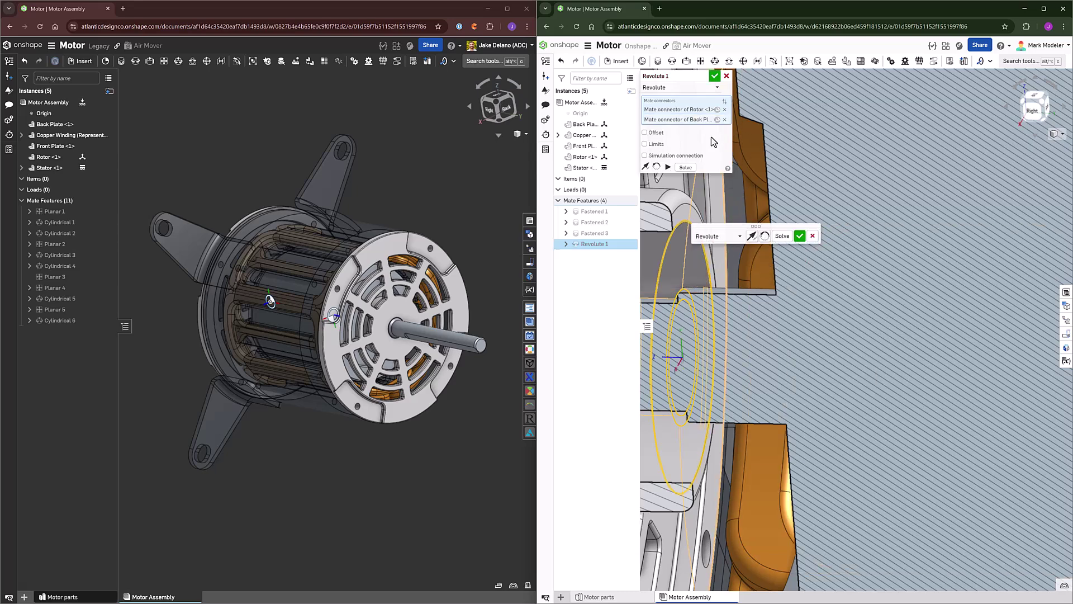
{"action": "left_click", "coordinate": [716, 78]}
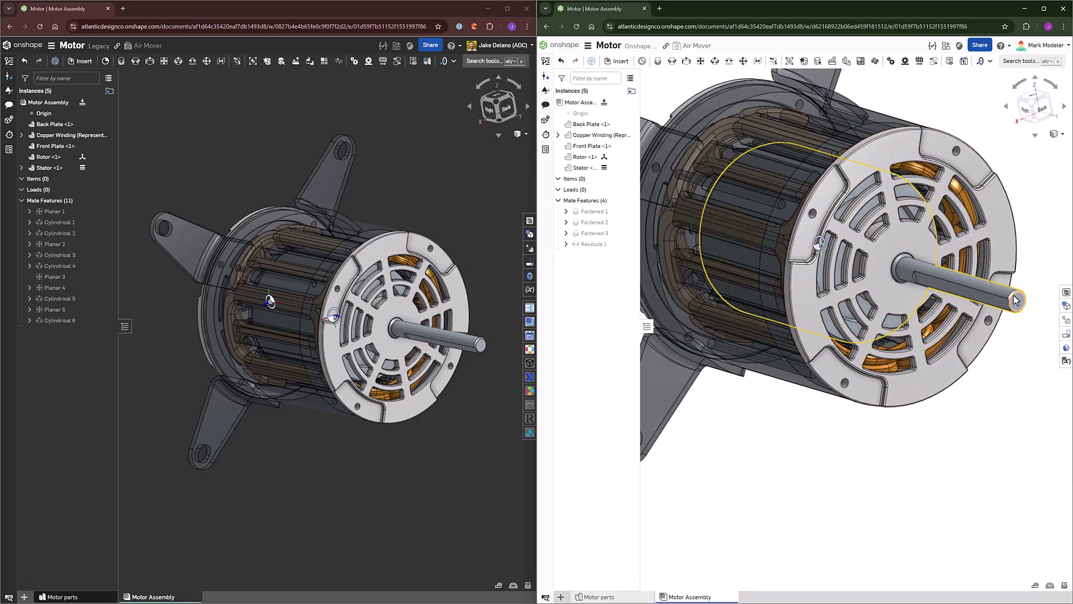
Rotate the Rotor by its shaft to check its motion in the assembled motor
{"action": "left_click_drag", "start_coordinate": [1016, 299], "coordinate": [998, 256]}
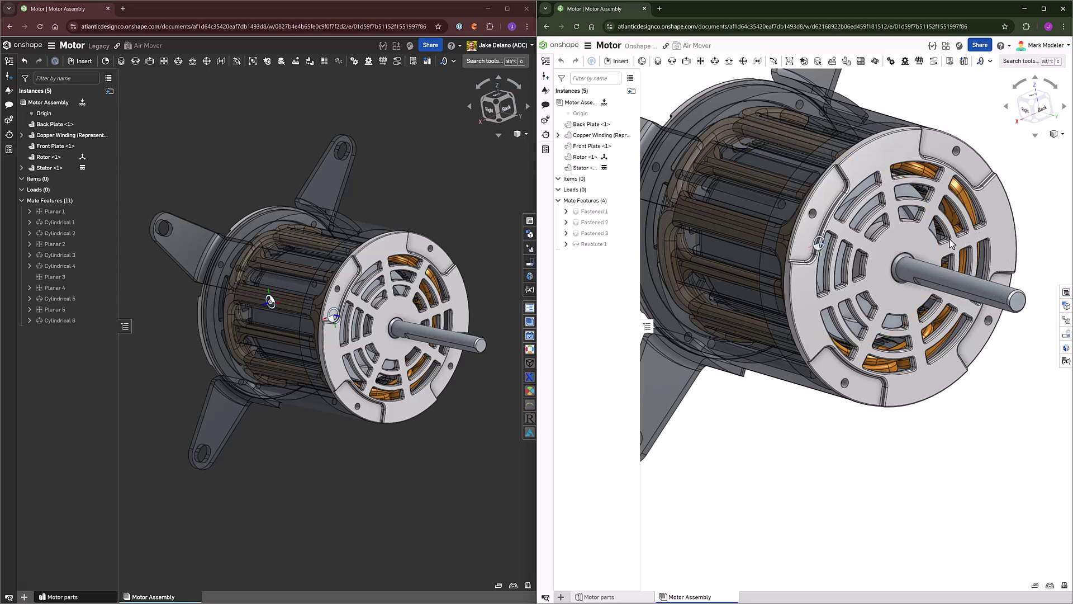
{"action": "scroll", "coordinate": [901, 482], "scroll_direction": "down", "scroll_amount": 4}
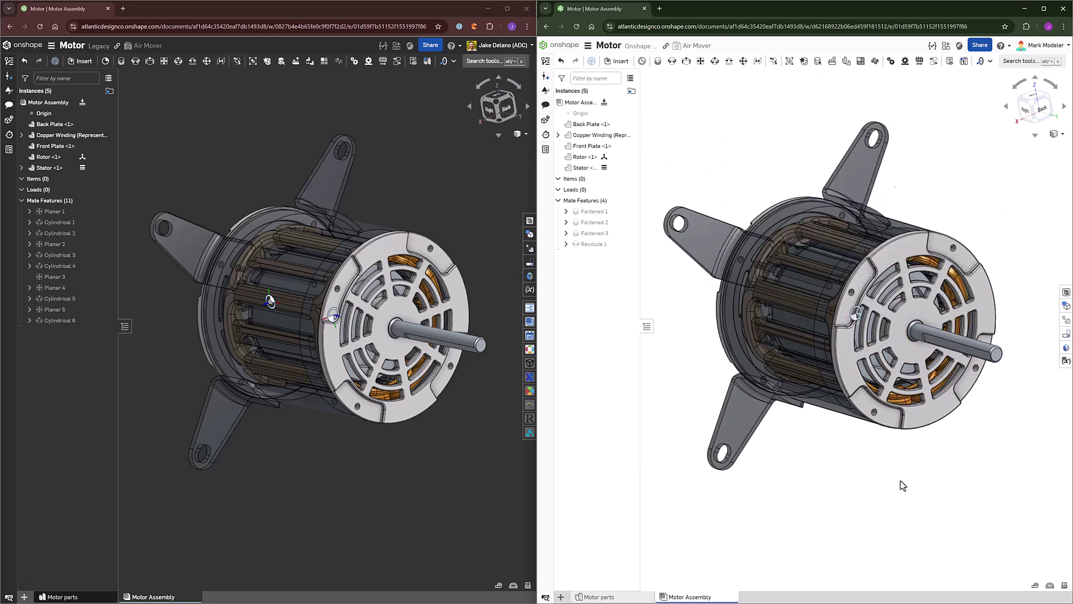
{"action": "right_click_drag", "start_coordinate": [756, 390], "coordinate": [783, 396]}
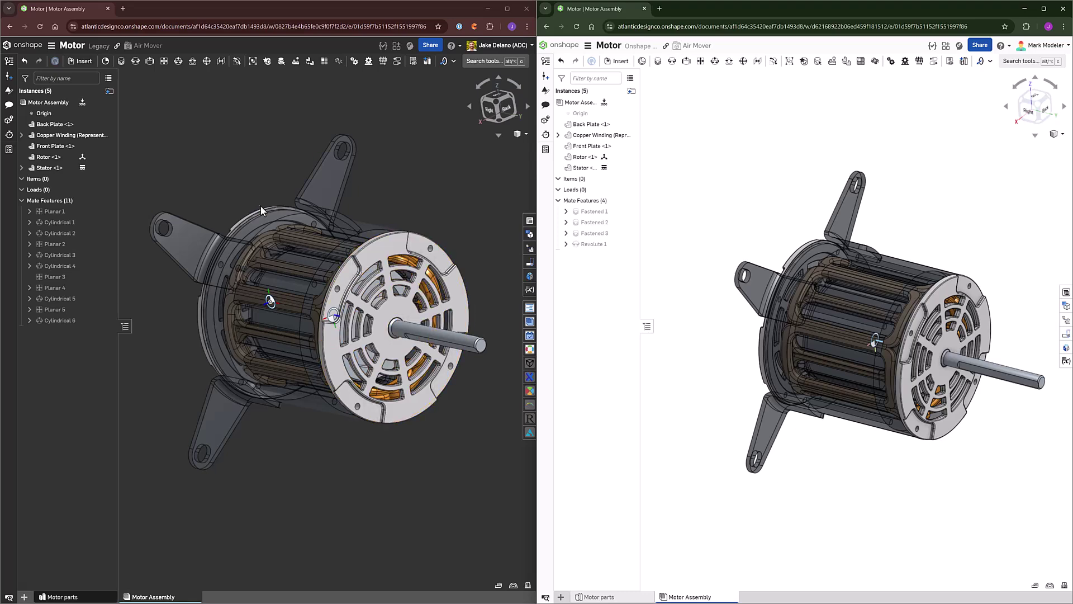
In the Legacy document's Motor Assembly, insert two 6202-ZZ bearings from the Air Mover project's Hardware document
{"action": "left_click", "coordinate": [256, 183]}
{"action": "right_click_drag", "start_coordinate": [241, 180], "coordinate": [244, 182]}
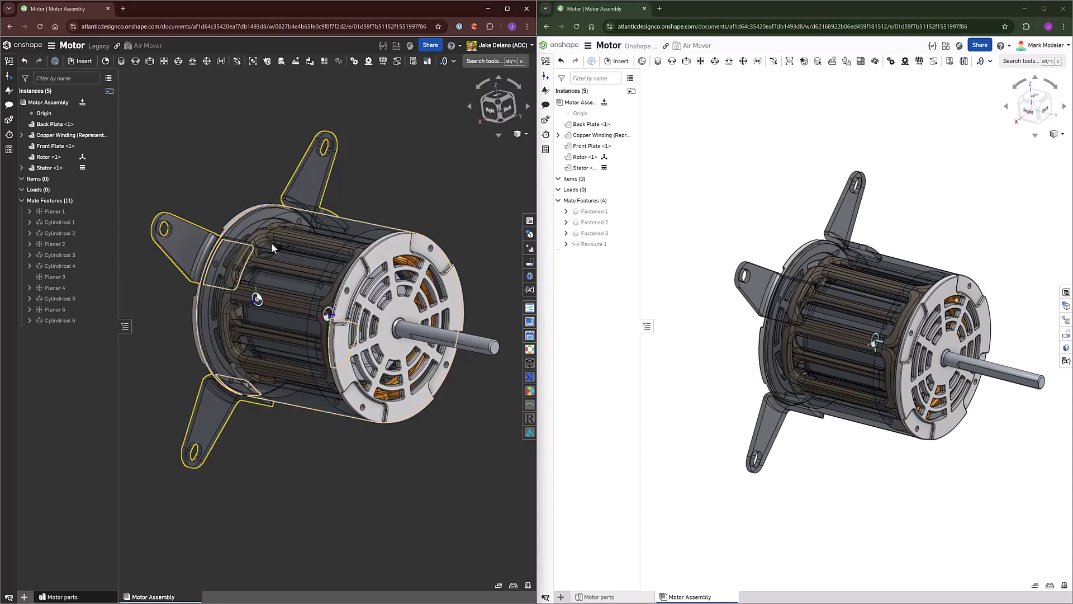
{"action": "left_click", "coordinate": [80, 62]}
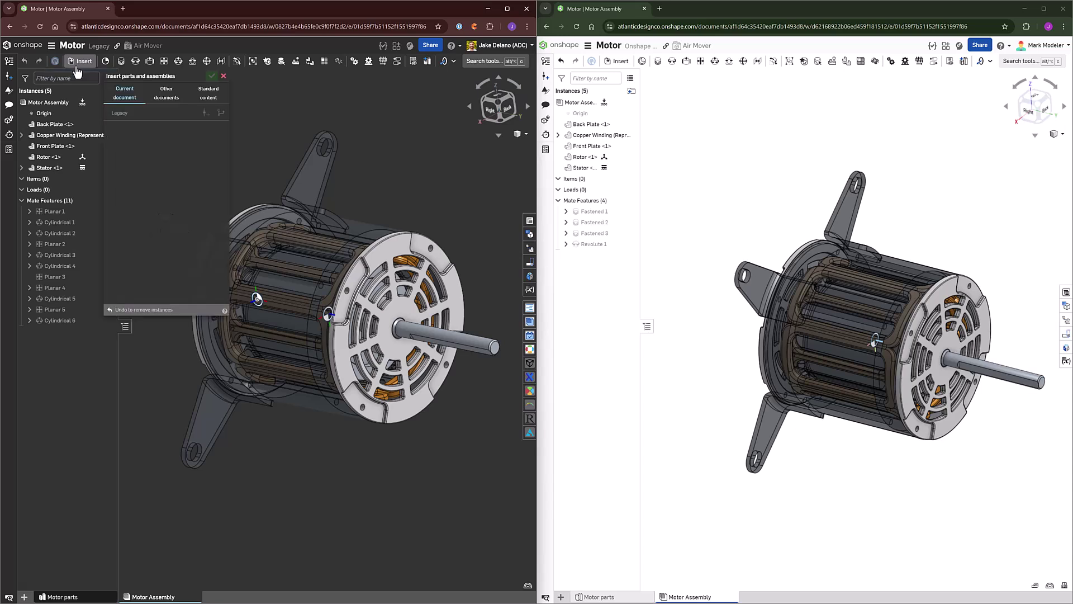
{"action": "left_click", "coordinate": [170, 98]}
{"action": "left_click", "coordinate": [147, 129]}
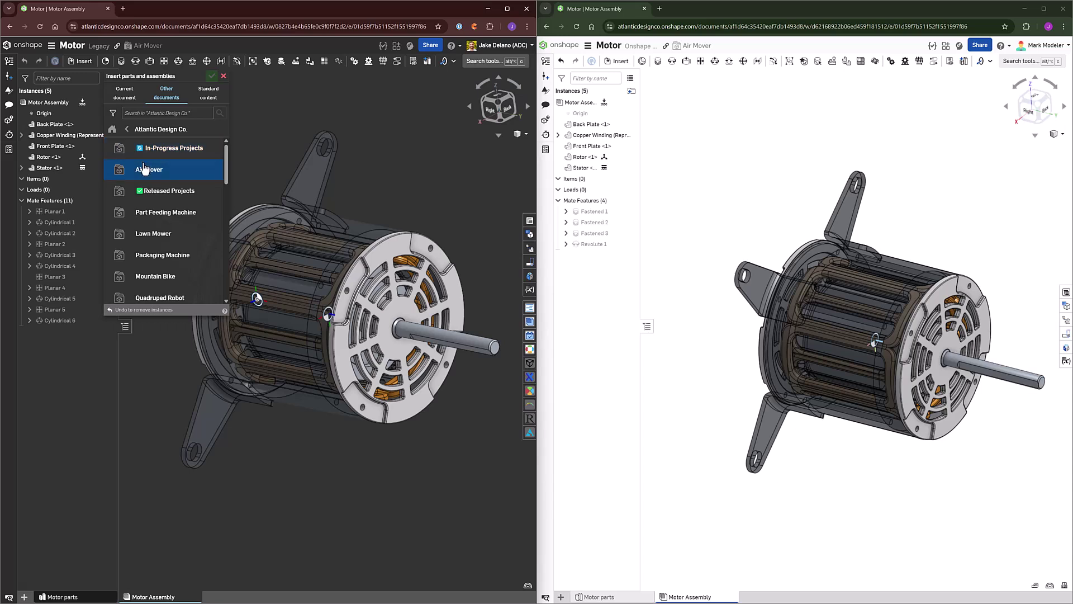
{"action": "left_click", "coordinate": [144, 168]}
{"action": "left_click", "coordinate": [154, 171]}
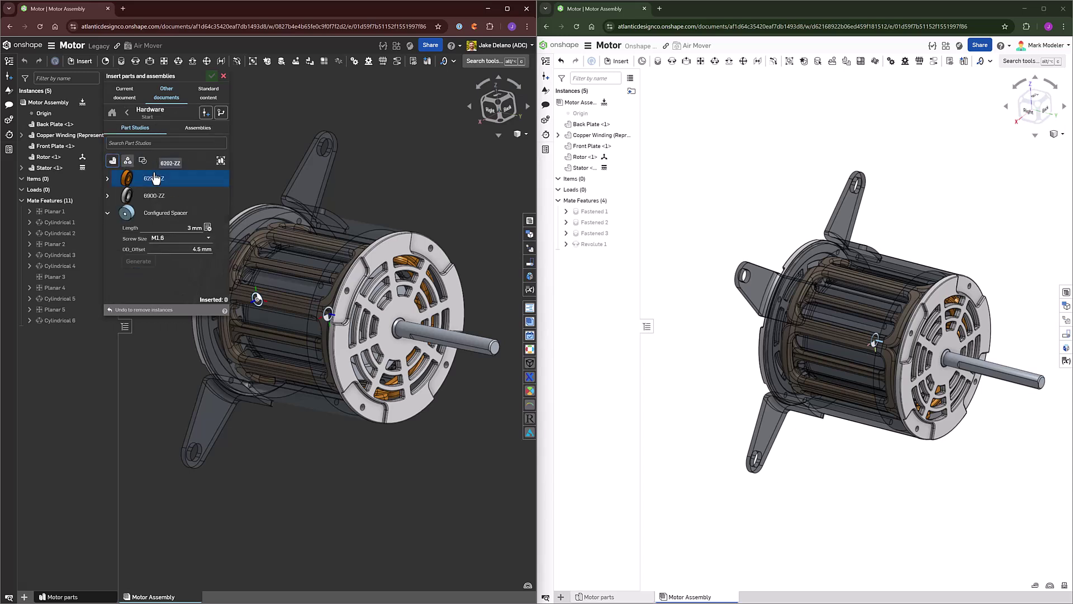
{"action": "left_click", "coordinate": [156, 178]}
{"action": "left_click", "coordinate": [155, 178]}
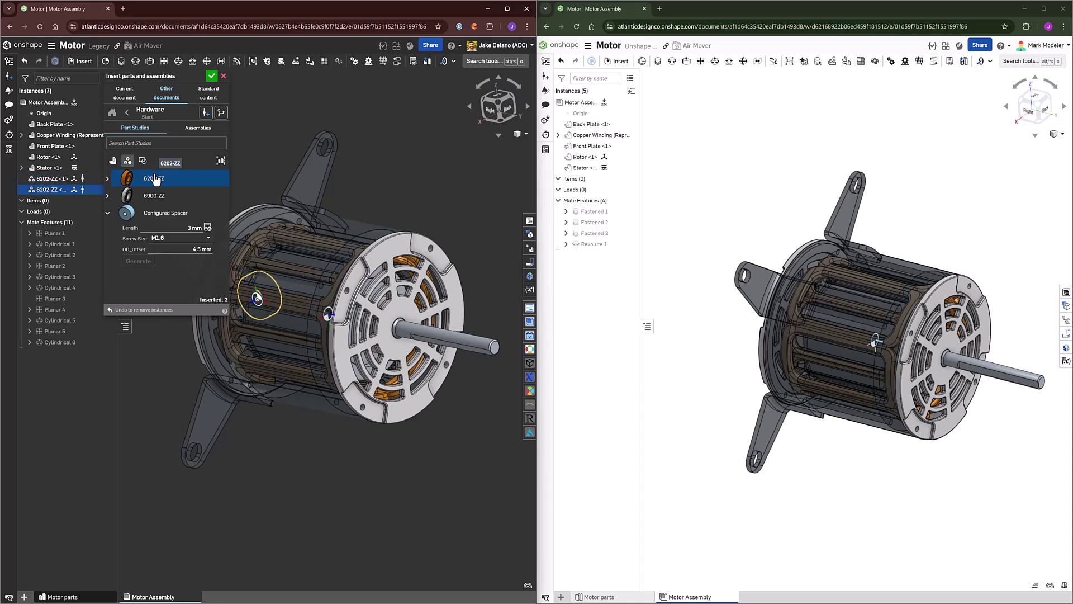
Insert one M4 X 140 Hex head bolt from the non-standard fasteners in ADC Standard Content and place it above the motor
{"action": "left_click", "coordinate": [130, 115]}
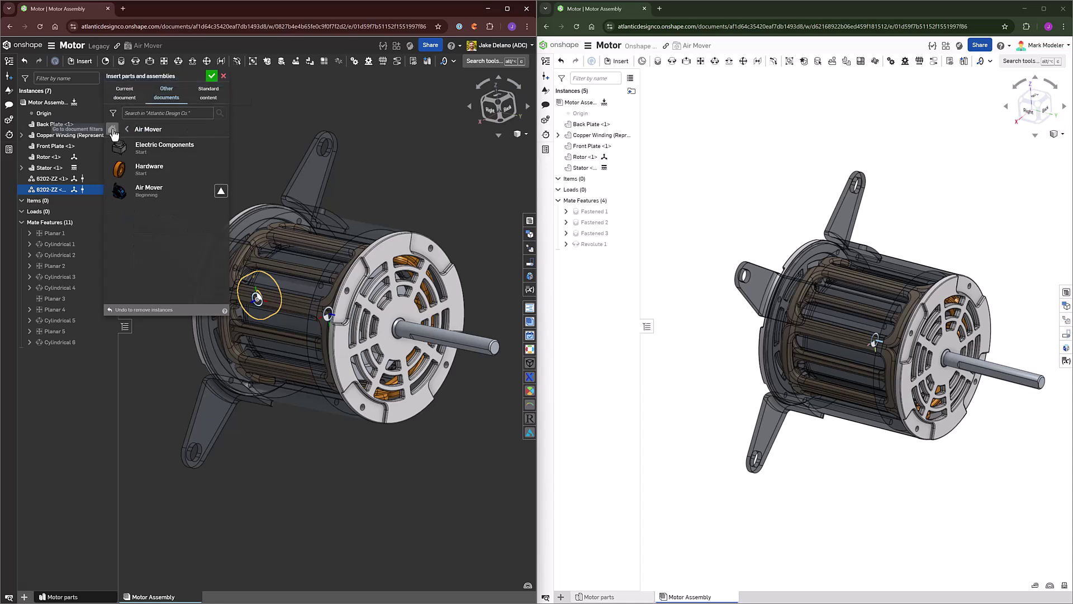
{"action": "left_click", "coordinate": [114, 135]}
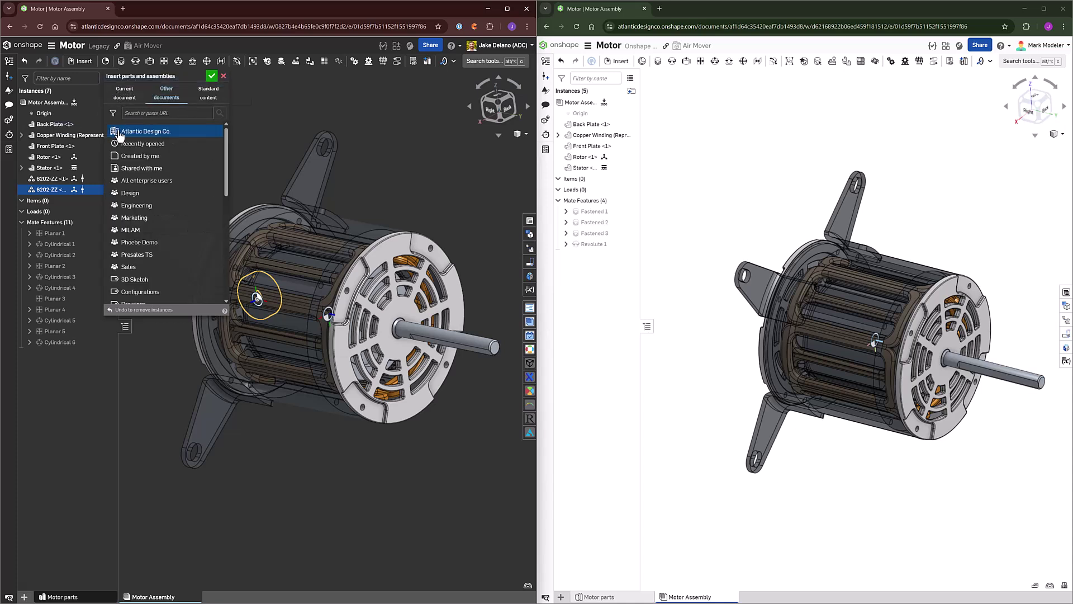
{"action": "left_click", "coordinate": [155, 132]}
{"action": "scroll", "coordinate": [168, 206], "scroll_direction": "down", "scroll_amount": 5}
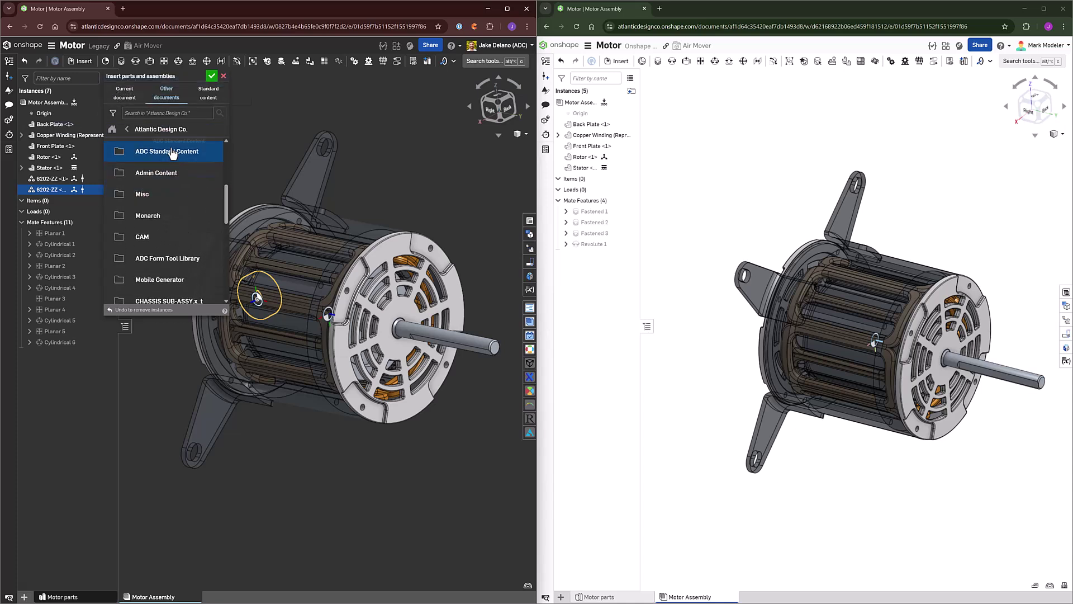
{"action": "left_click", "coordinate": [171, 150]}
{"action": "left_click", "coordinate": [162, 211]}
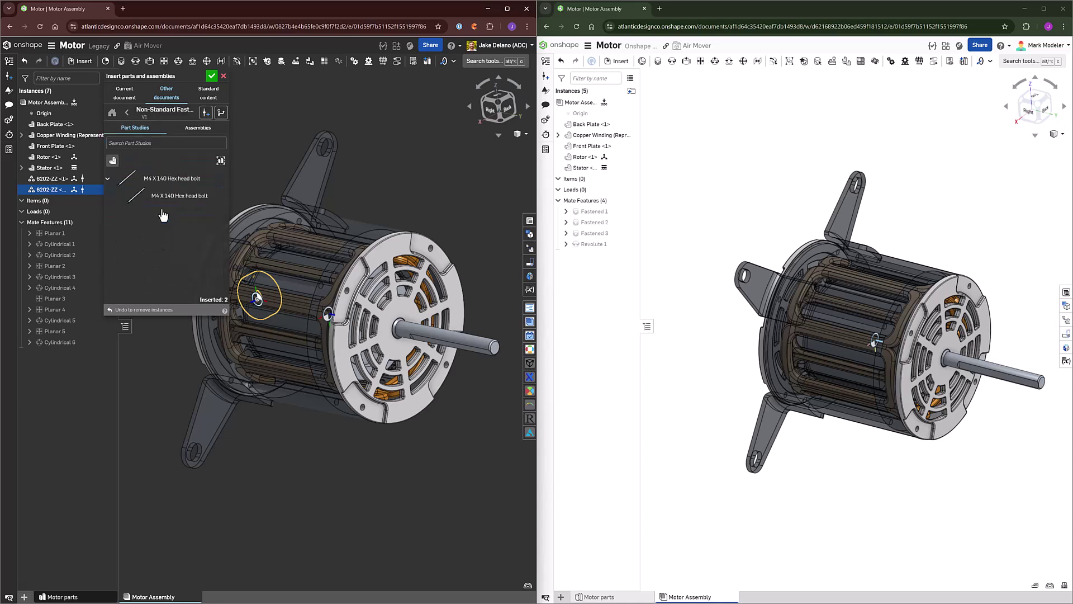
{"action": "left_click", "coordinate": [166, 200]}
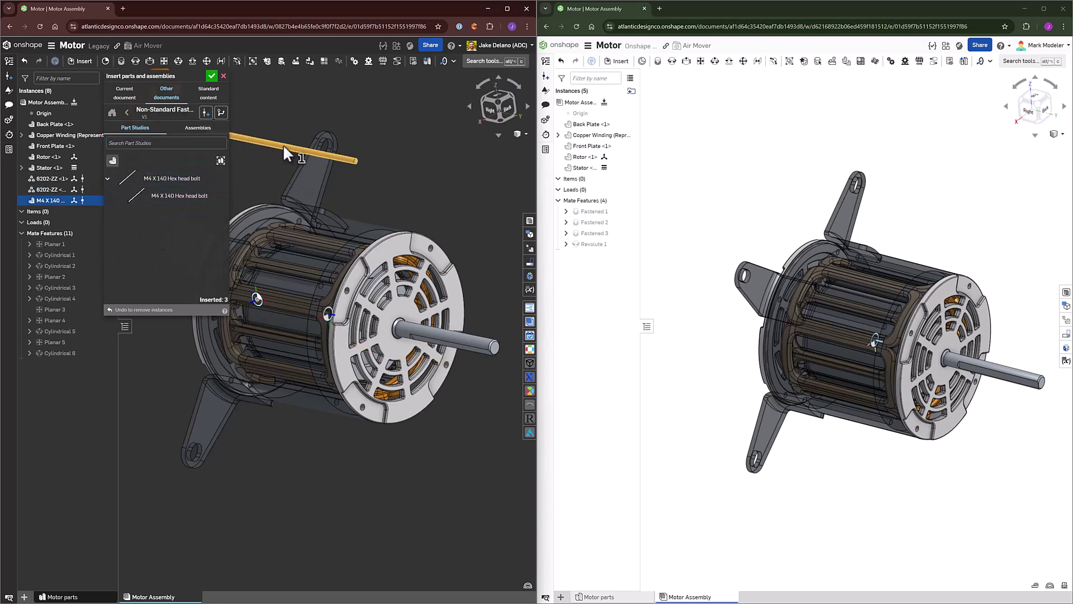
{"action": "left_click", "coordinate": [413, 170]}
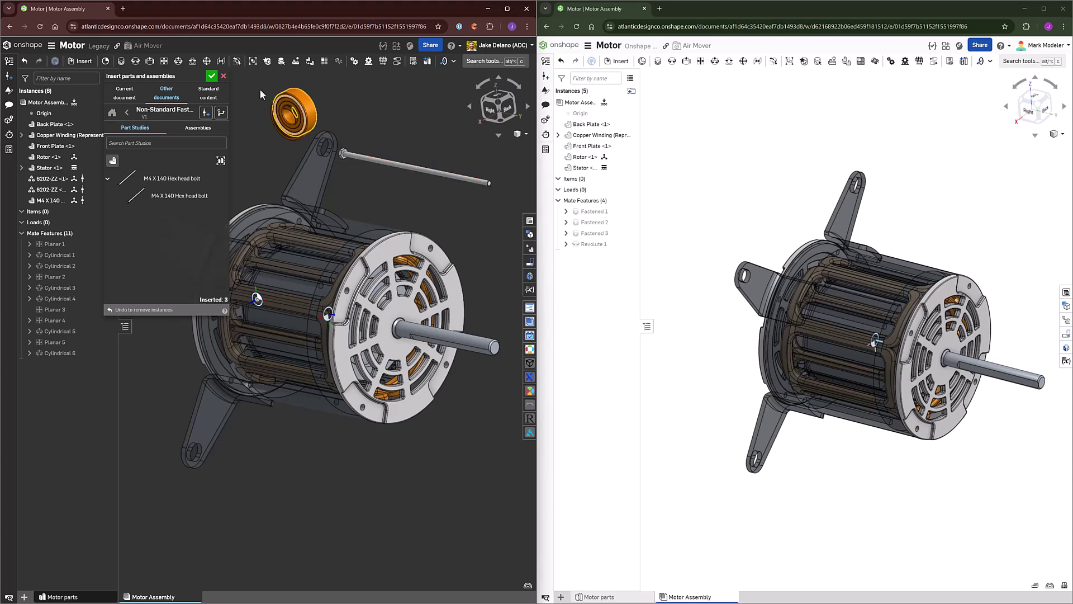
{"action": "left_click", "coordinate": [212, 76]}
Hide the Stator, Copper Winding and Rotor, and move the two overlapping bearings apart
{"action": "right_click_drag", "start_coordinate": [242, 222], "coordinate": [279, 233]}
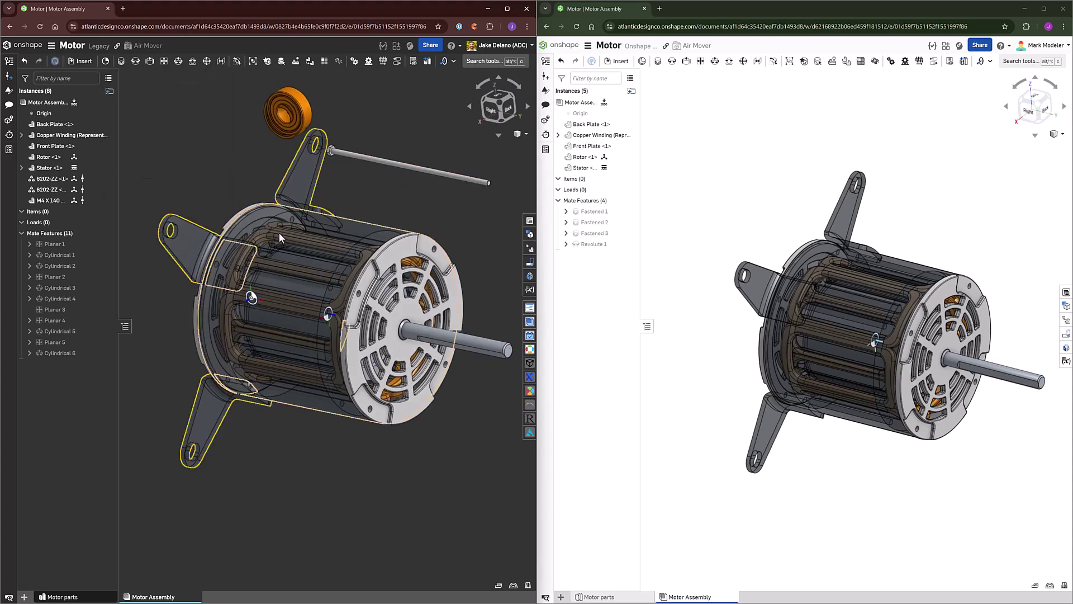
{"action": "key", "text": "y"}
{"action": "key", "text": "y"}
{"action": "key", "text": "y"}
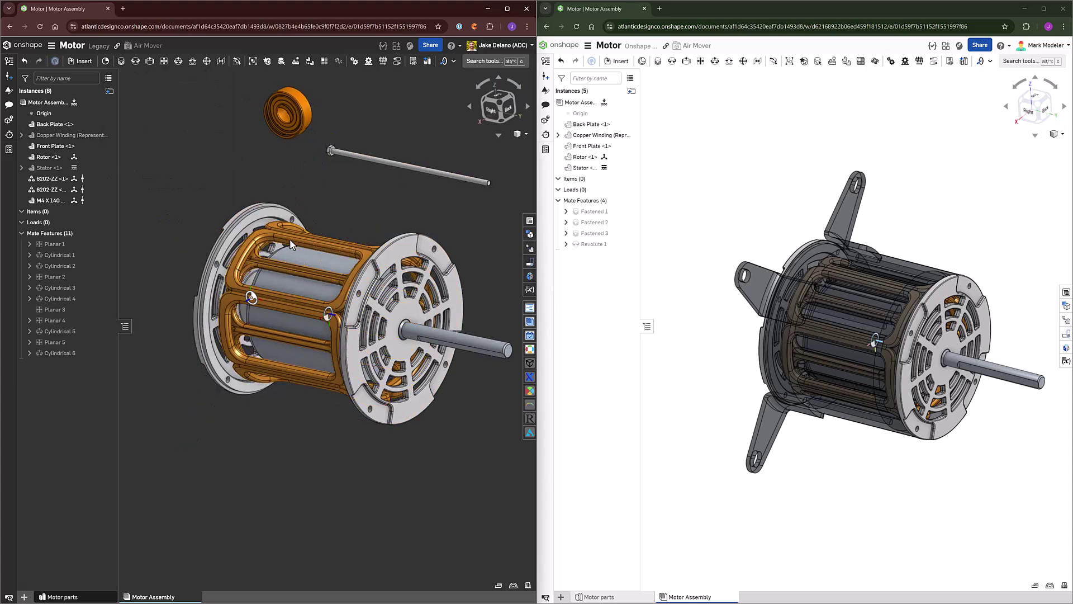
{"action": "scroll", "coordinate": [261, 305], "scroll_direction": "up", "scroll_amount": 4}
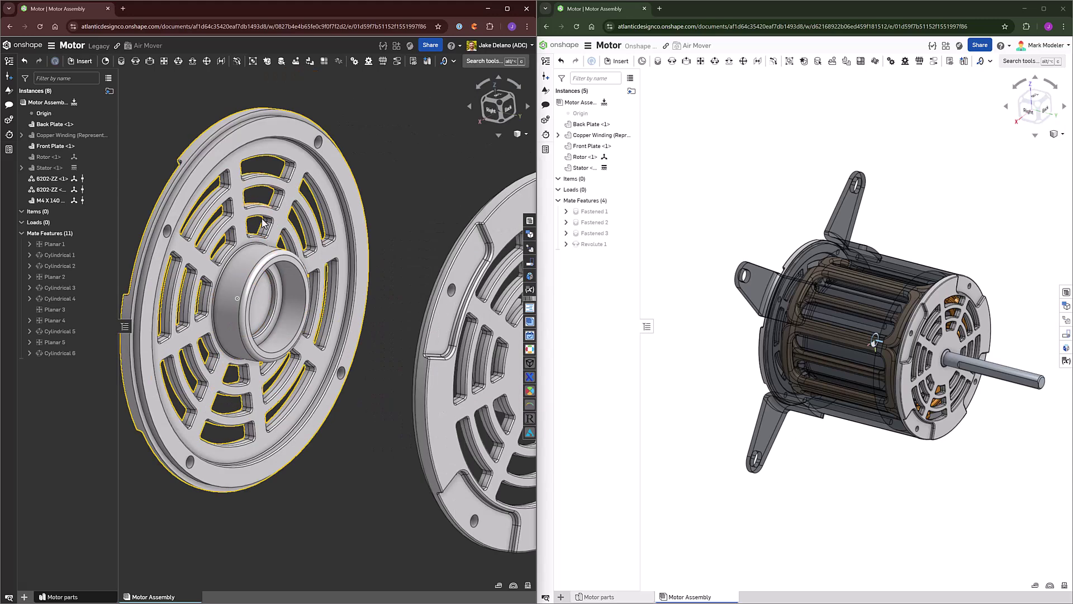
{"action": "scroll", "coordinate": [263, 213], "scroll_direction": "down", "scroll_amount": 3}
{"action": "middle_click_drag", "start_coordinate": [260, 106], "coordinate": [257, 191]}
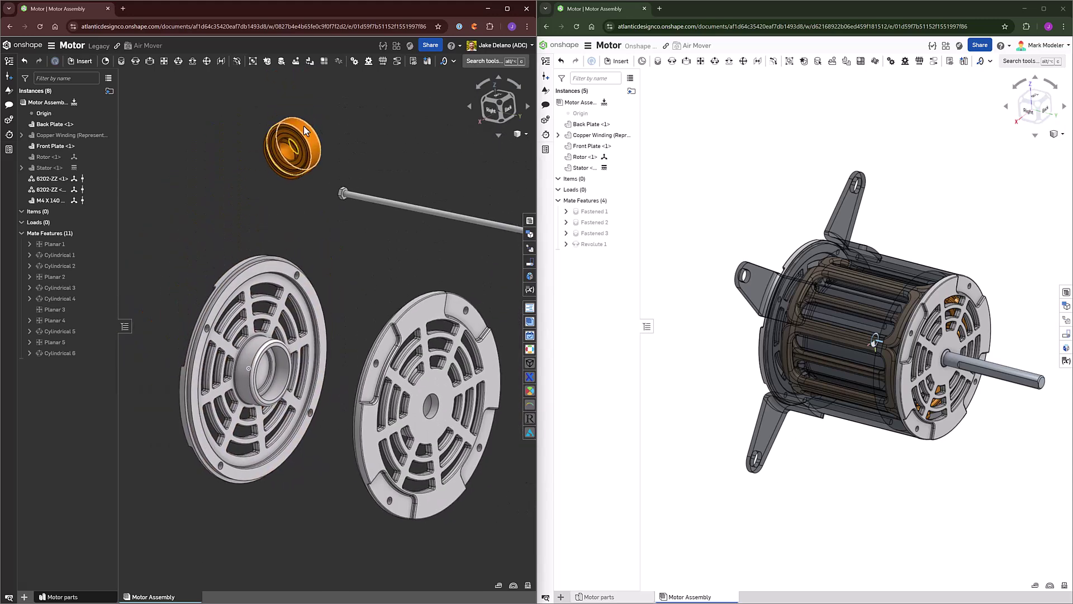
{"action": "left_click_drag", "start_coordinate": [301, 127], "coordinate": [357, 116]}
Add a planar mate between a bearing's side face and the seating face inside the Back Plate's hub
{"action": "key", "text": "s"}
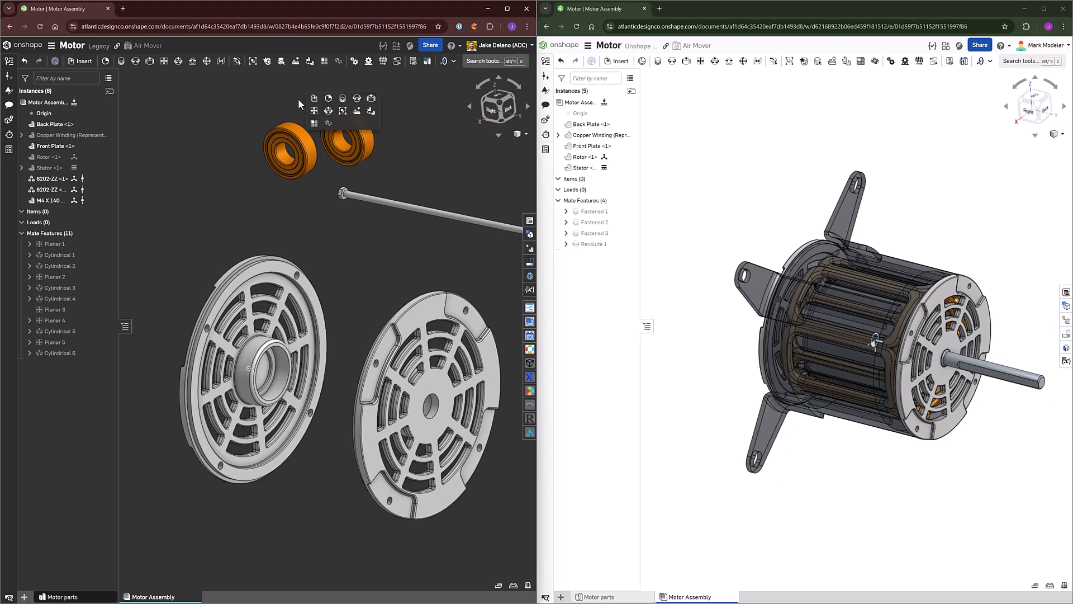
{"action": "left_click", "coordinate": [313, 111]}
{"action": "scroll", "coordinate": [332, 124], "scroll_direction": "up", "scroll_amount": 4}
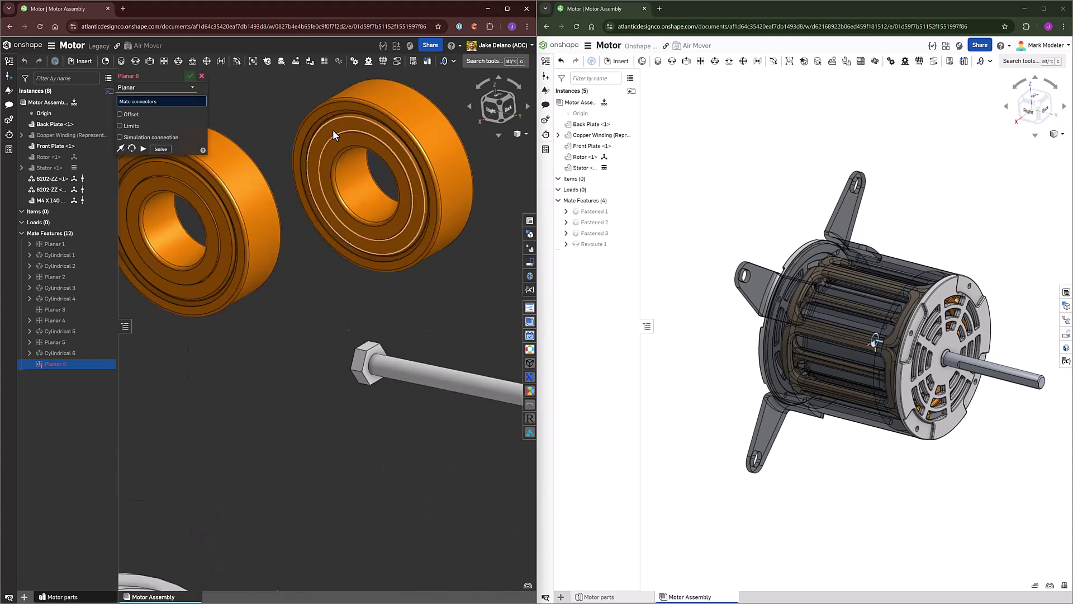
{"action": "left_click", "coordinate": [335, 127]}
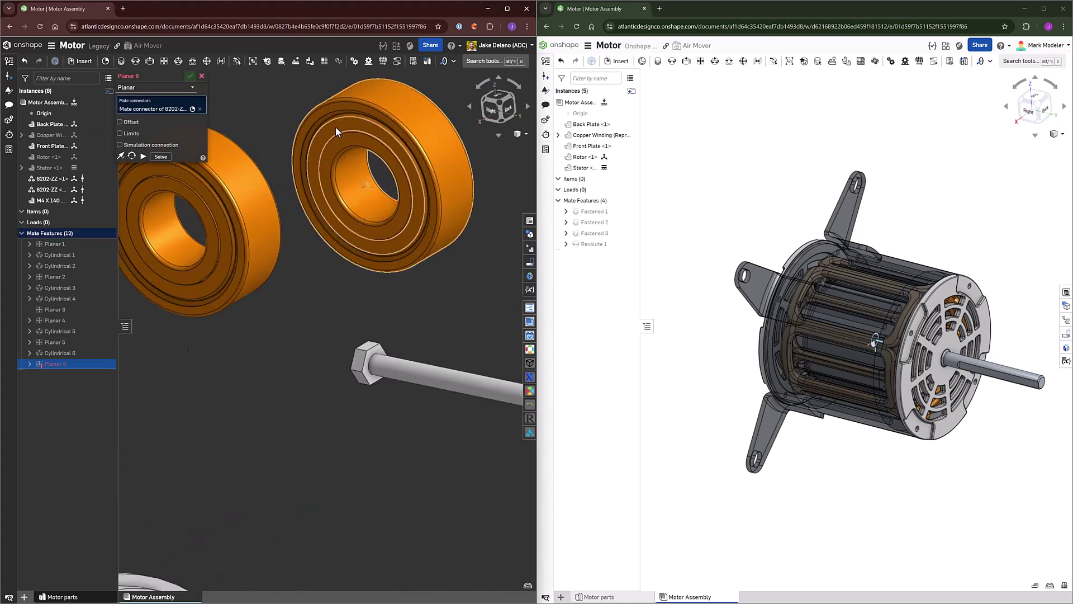
{"action": "scroll", "coordinate": [363, 140], "scroll_direction": "down", "scroll_amount": 3}
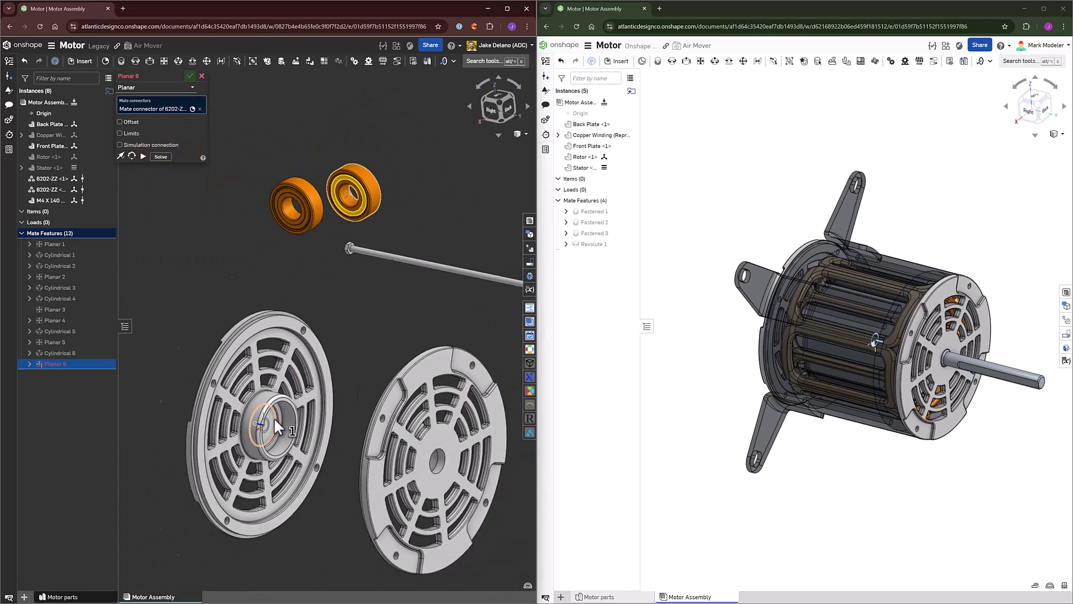
{"action": "scroll", "coordinate": [277, 411], "scroll_direction": "up", "scroll_amount": 5}
{"action": "left_click", "coordinate": [290, 395]}
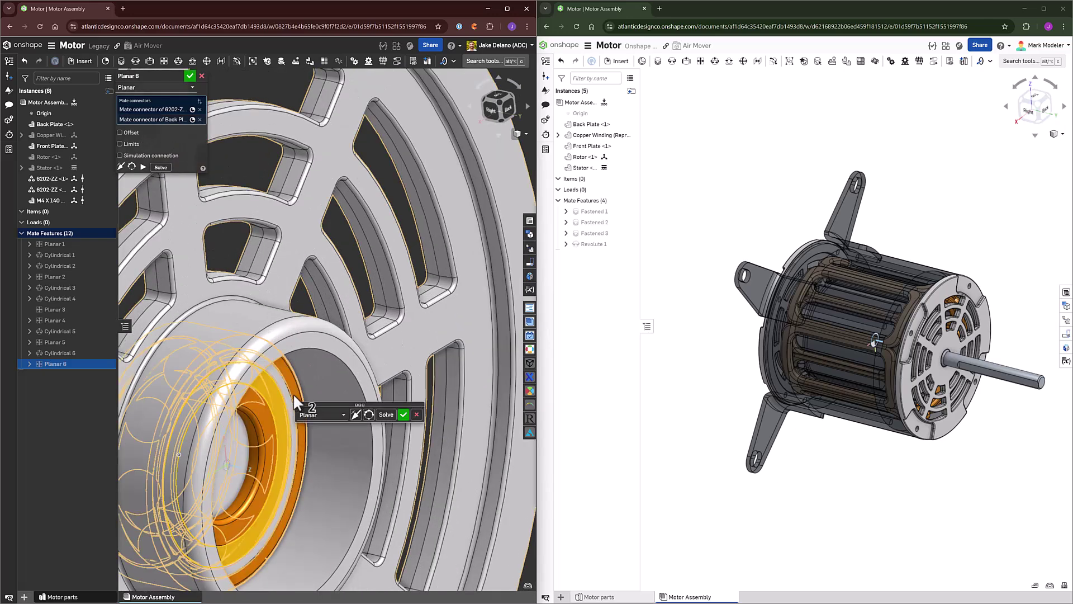
{"action": "left_click", "coordinate": [385, 414]}
{"action": "left_click", "coordinate": [403, 414]}
{"action": "scroll", "coordinate": [248, 290], "scroll_direction": "down", "scroll_amount": 5}
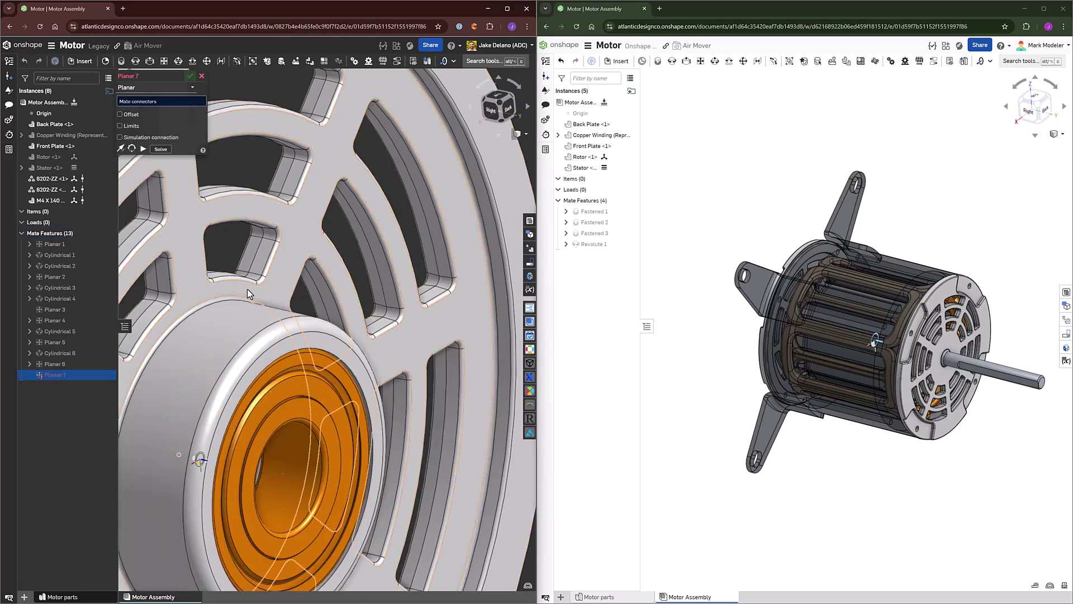
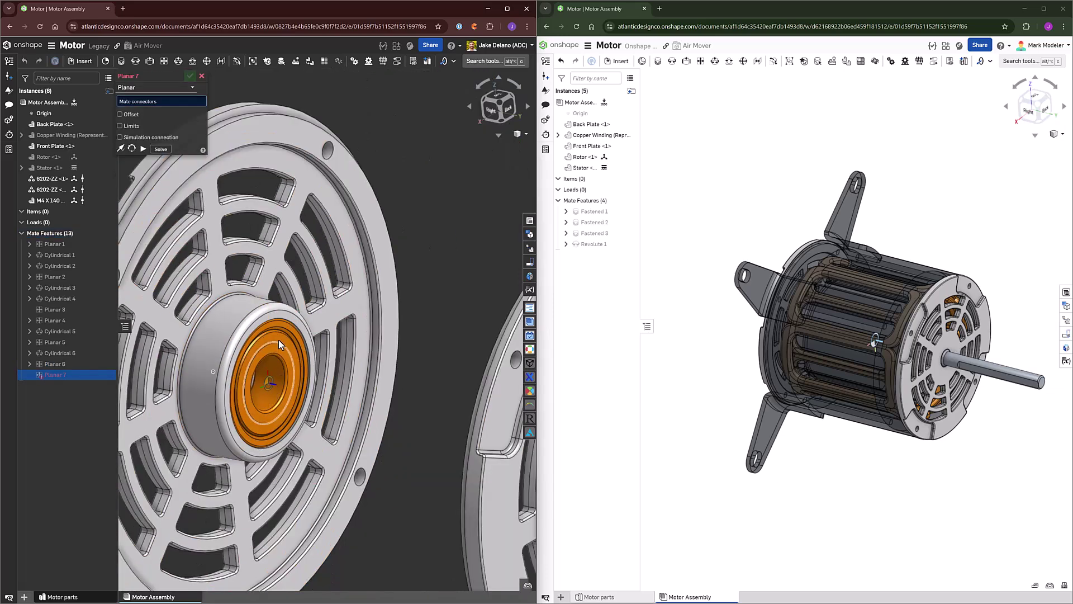
{"action": "key", "text": "Escape"}
Add a cylindrical mate between the same bearing's bore and the inner wall of the Back Plate's hub
{"action": "key", "text": "s"}
{"action": "key", "text": "s"}
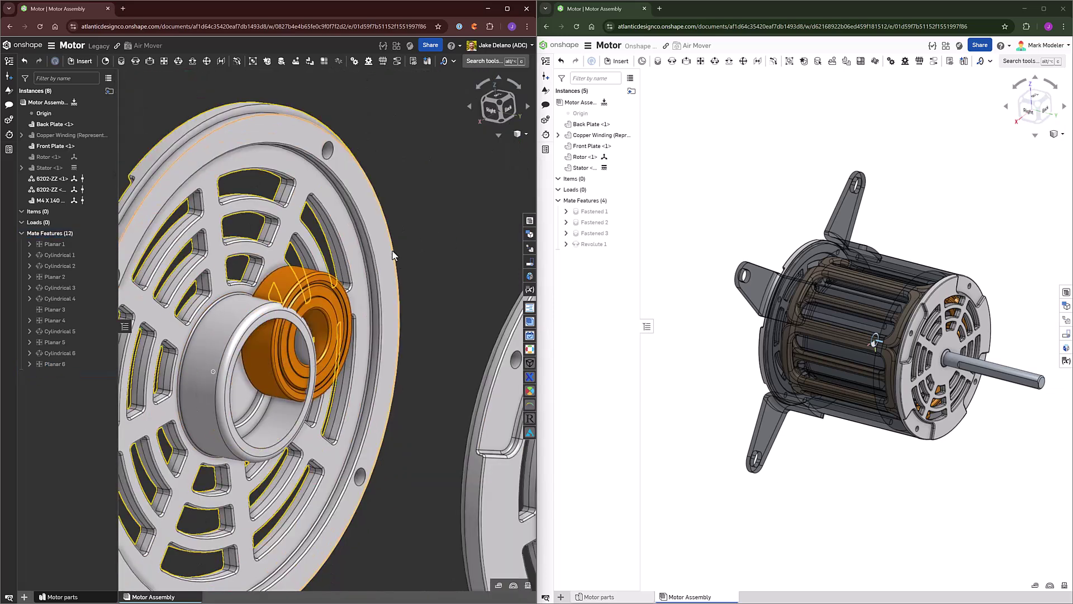
{"action": "key", "text": "s"}
{"action": "left_click", "coordinate": [418, 257]}
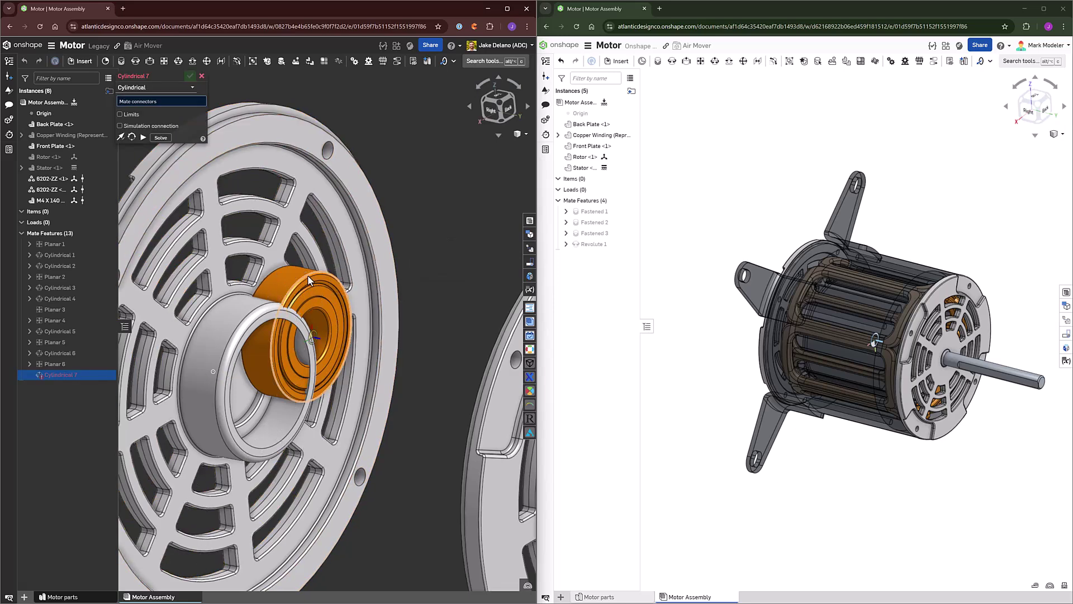
{"action": "left_click", "coordinate": [318, 317]}
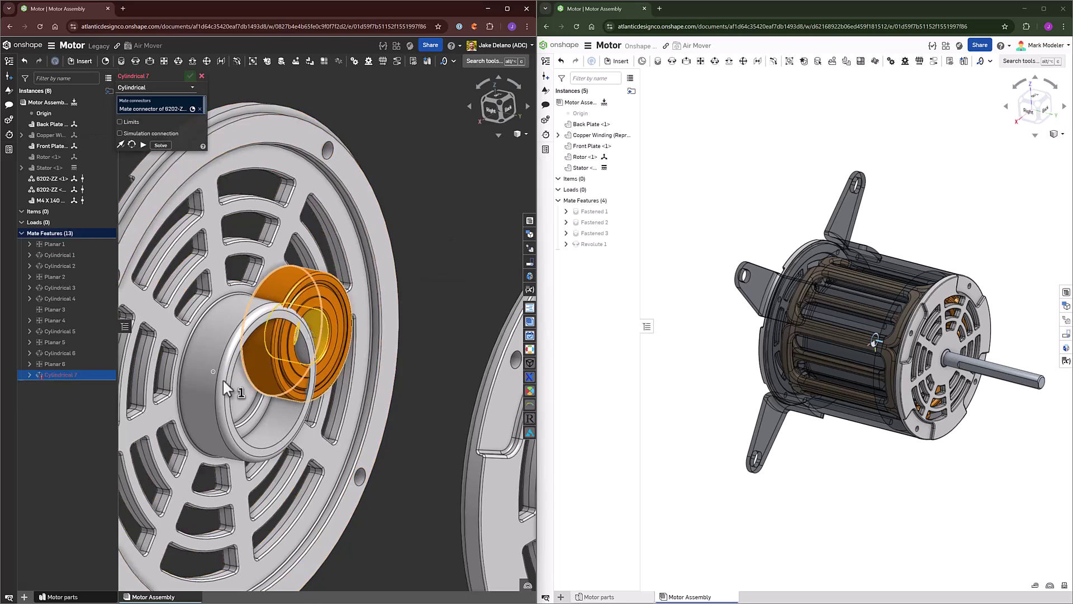
{"action": "left_click", "coordinate": [276, 428]}
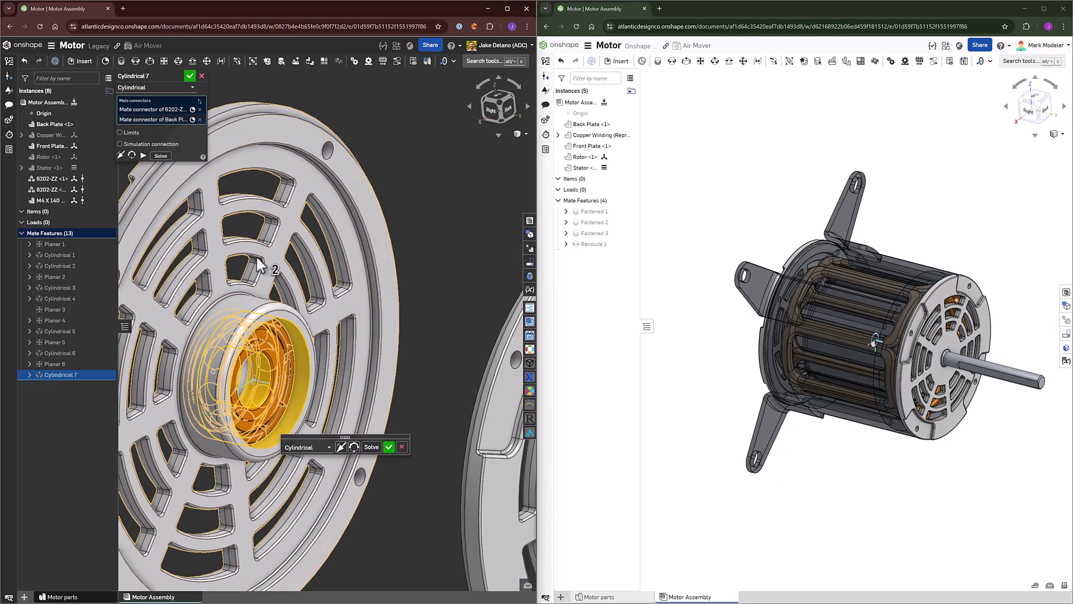
{"action": "scroll", "coordinate": [277, 342], "scroll_direction": "up", "scroll_amount": 2}
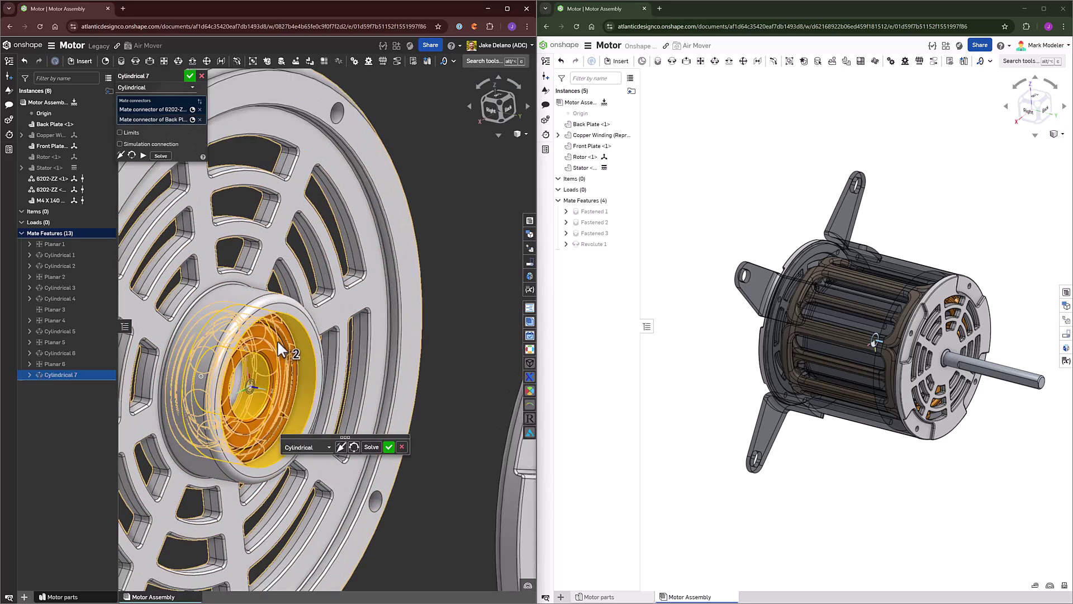
{"action": "left_click", "coordinate": [190, 76]}
{"action": "scroll", "coordinate": [273, 375], "scroll_direction": "down", "scroll_amount": 3}
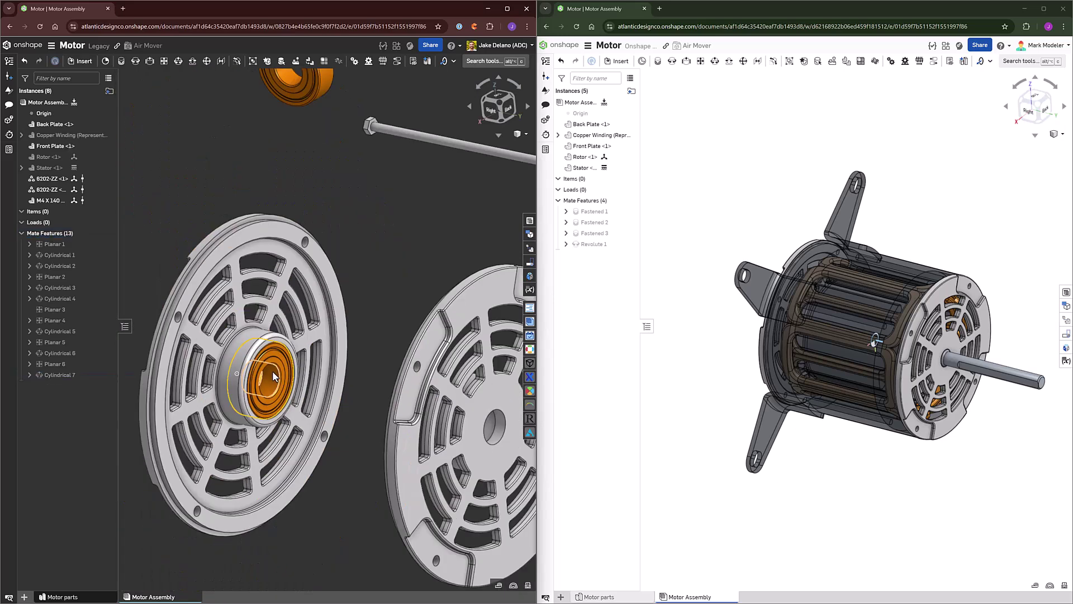
{"action": "scroll", "coordinate": [273, 374], "scroll_direction": "down", "scroll_amount": 3}
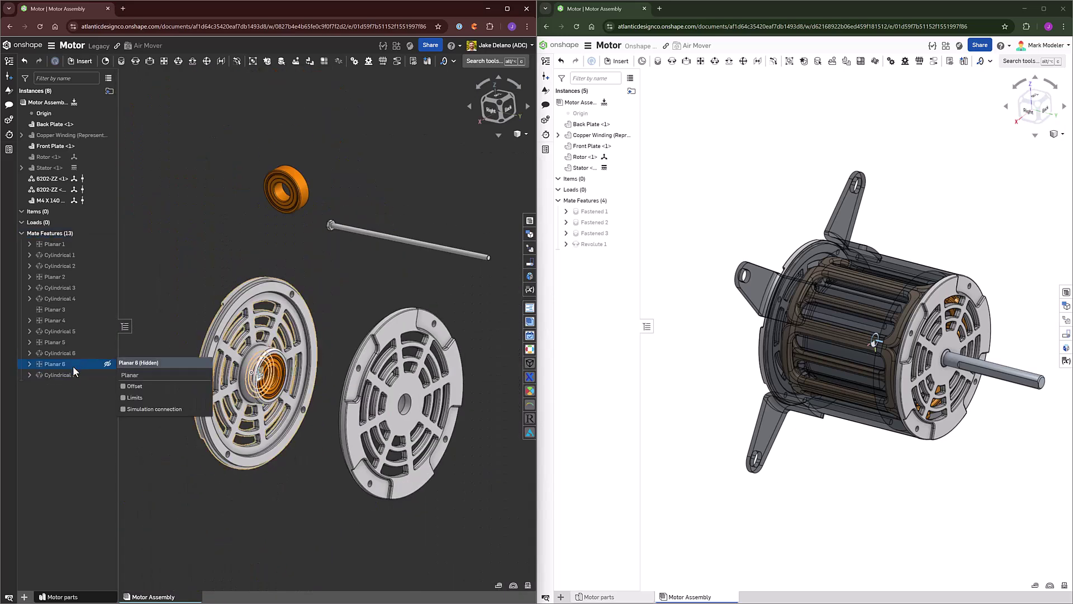
Add a planar mate between the remaining bearing's side face and the seating face inside the Front Plate's hub
{"action": "right_click_drag", "start_coordinate": [216, 265], "coordinate": [254, 267]}
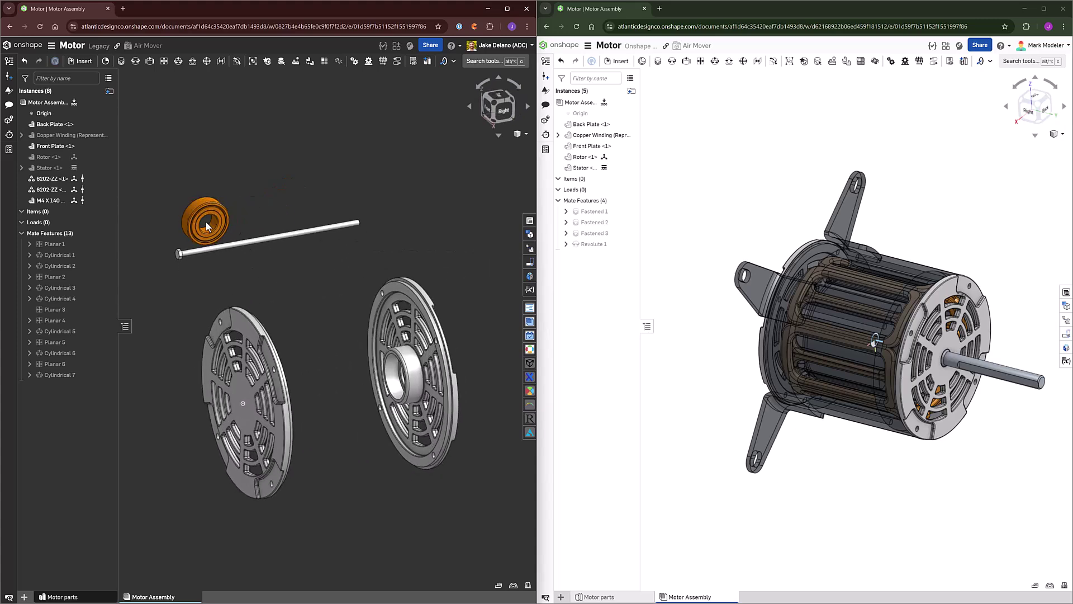
{"action": "key", "text": "s"}
{"action": "left_click", "coordinate": [253, 164]}
{"action": "scroll", "coordinate": [216, 213], "scroll_direction": "up", "scroll_amount": 5}
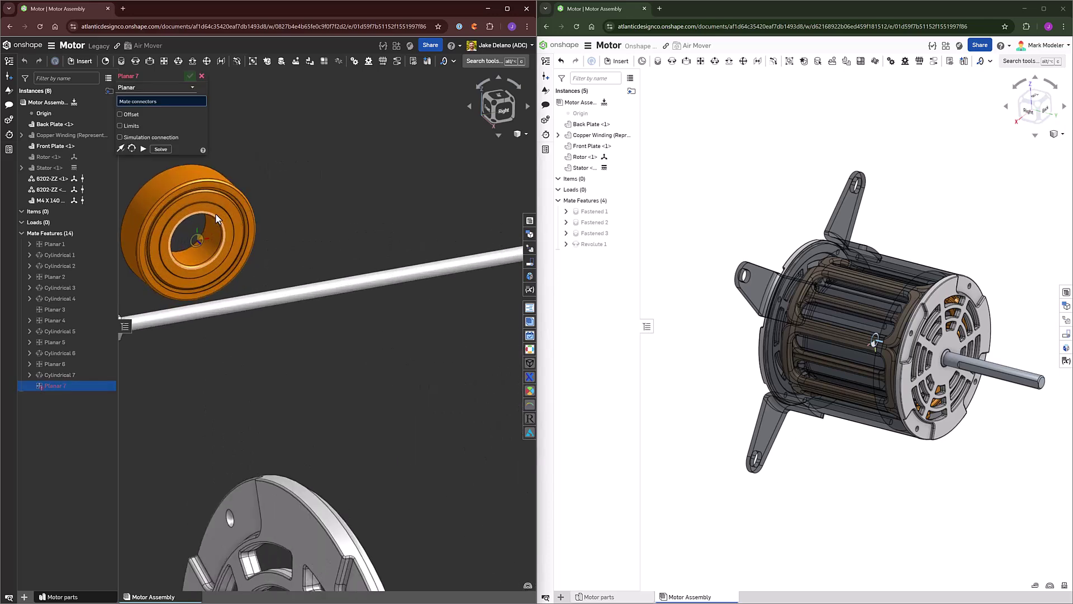
{"action": "left_click", "coordinate": [223, 205]}
{"action": "scroll", "coordinate": [223, 205], "scroll_direction": "down", "scroll_amount": 5}
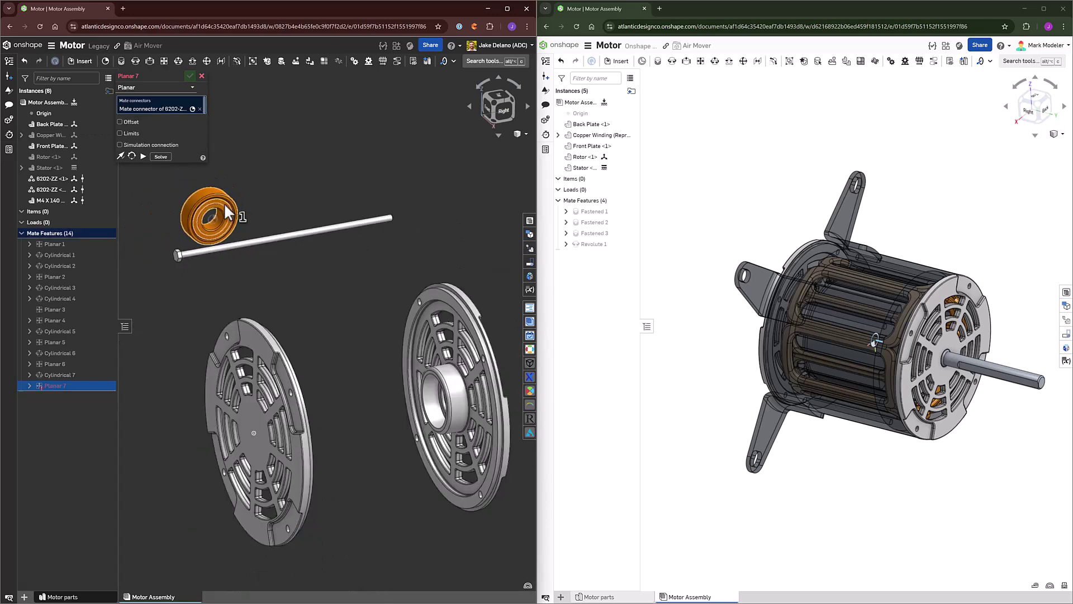
{"action": "scroll", "coordinate": [457, 416], "scroll_direction": "up", "scroll_amount": 8}
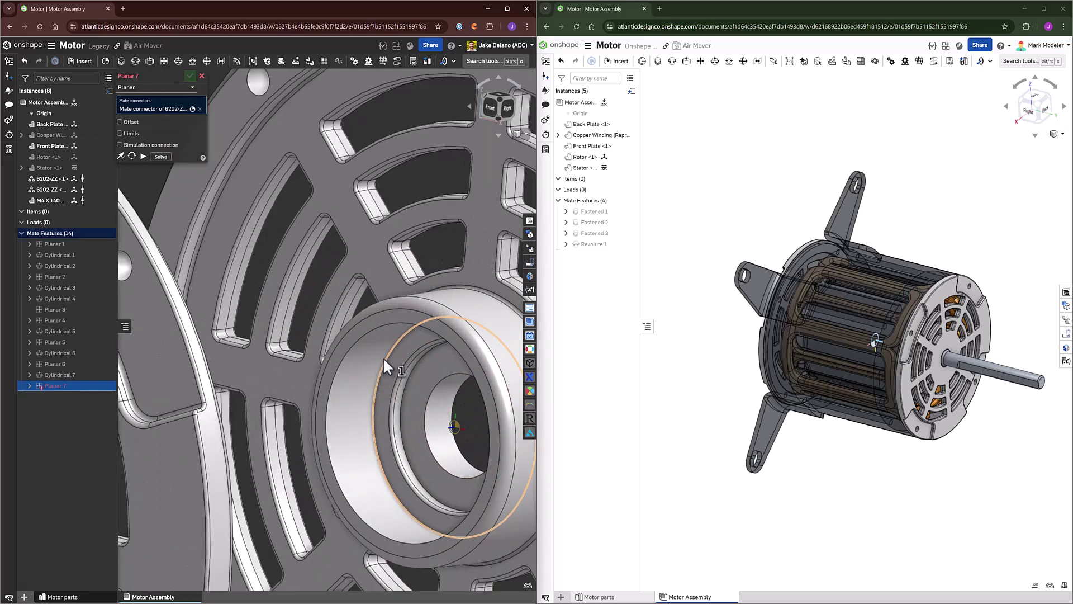
{"action": "left_click", "coordinate": [392, 360]}
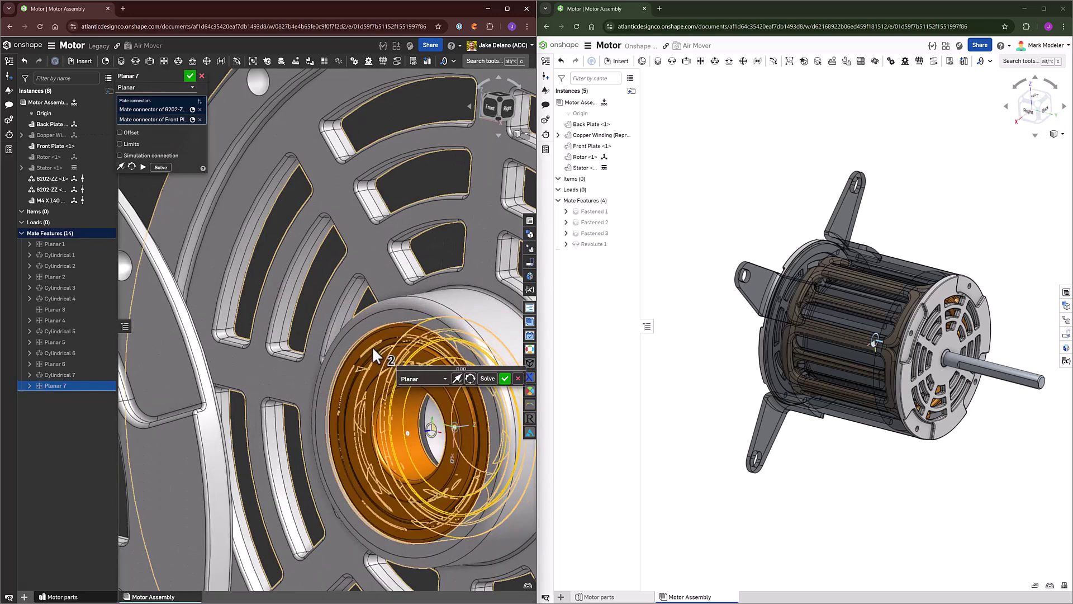
{"action": "scroll", "coordinate": [372, 347], "scroll_direction": "down", "scroll_amount": 5}
{"action": "right_click_drag", "start_coordinate": [363, 334], "coordinate": [355, 332]}
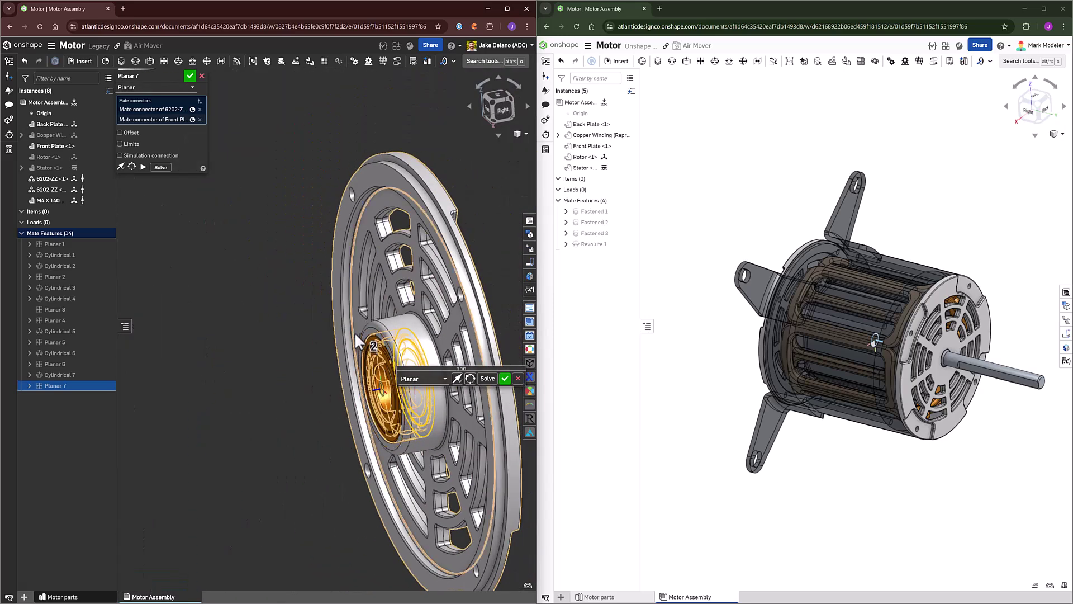
{"action": "left_click", "coordinate": [191, 77]}
Pull the bearing clear of the Front Plate and add a cylindrical mate between its outer surface and the hub's inner wall
{"action": "left_click_drag", "start_coordinate": [375, 348], "coordinate": [254, 220]}
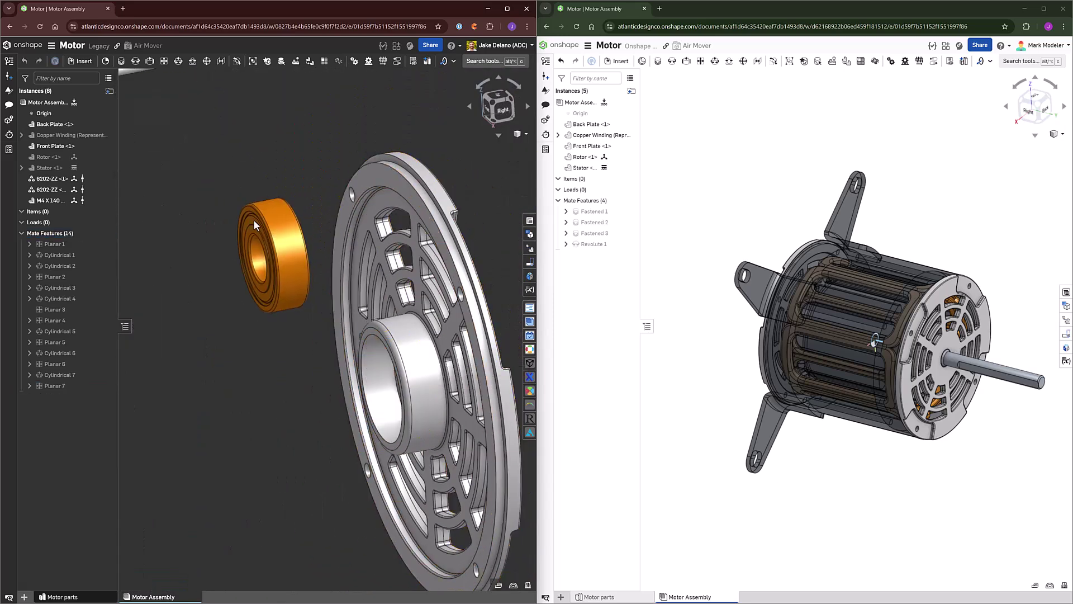
{"action": "key", "text": "s"}
{"action": "left_click", "coordinate": [285, 121]}
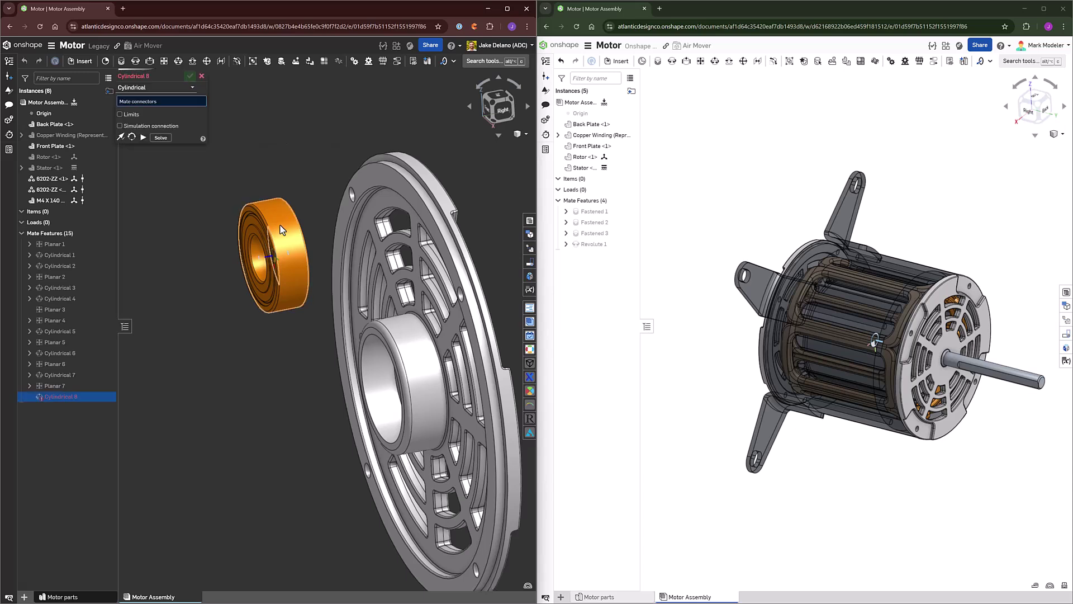
{"action": "left_click", "coordinate": [280, 226]}
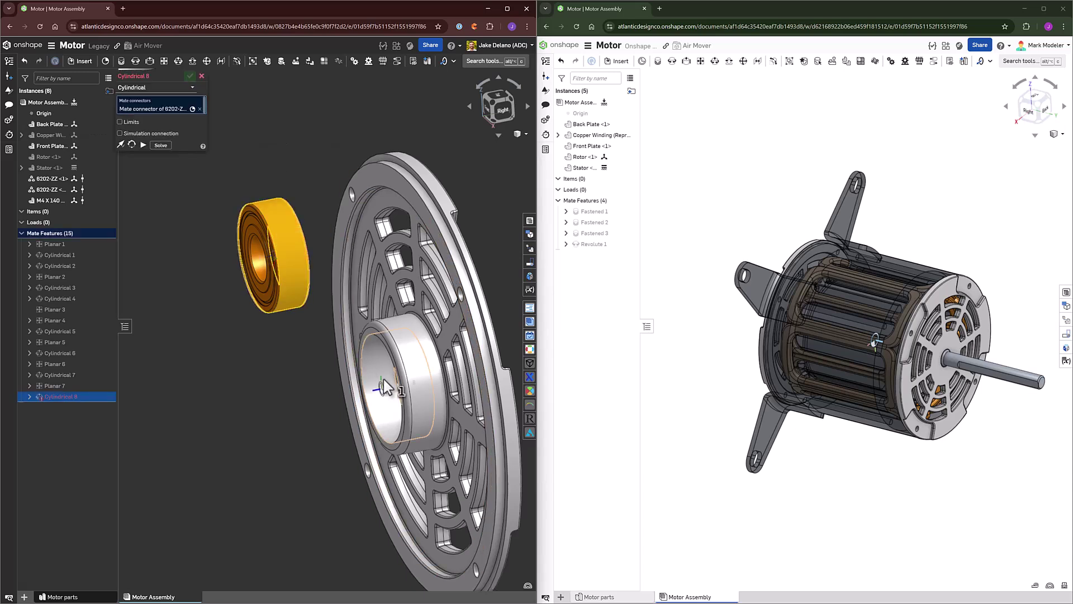
{"action": "left_click", "coordinate": [384, 379]}
{"action": "left_click", "coordinate": [191, 77]}
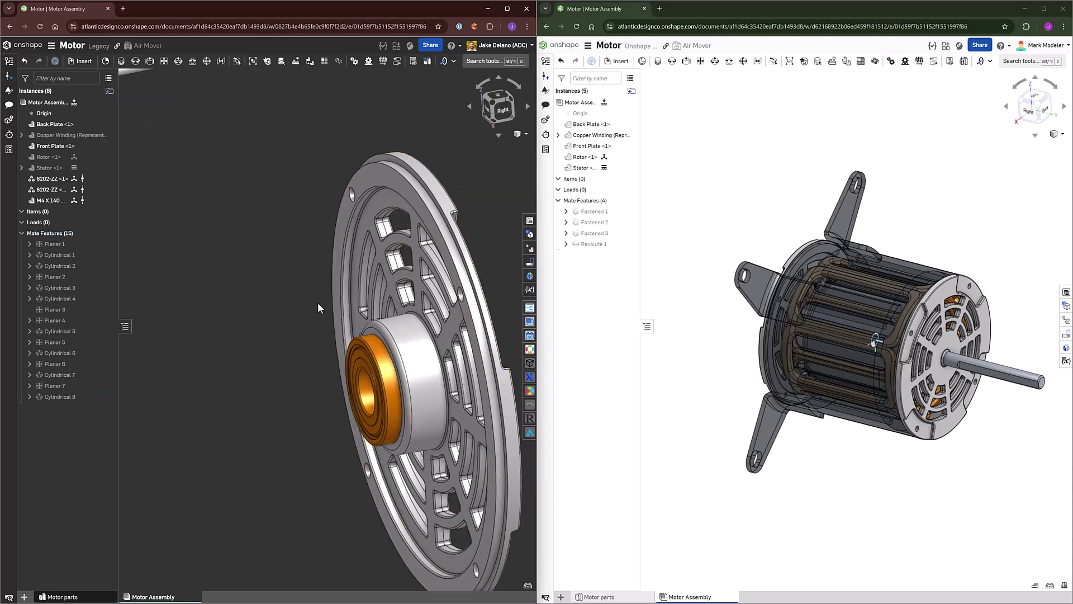
{"action": "key", "text": "f"}
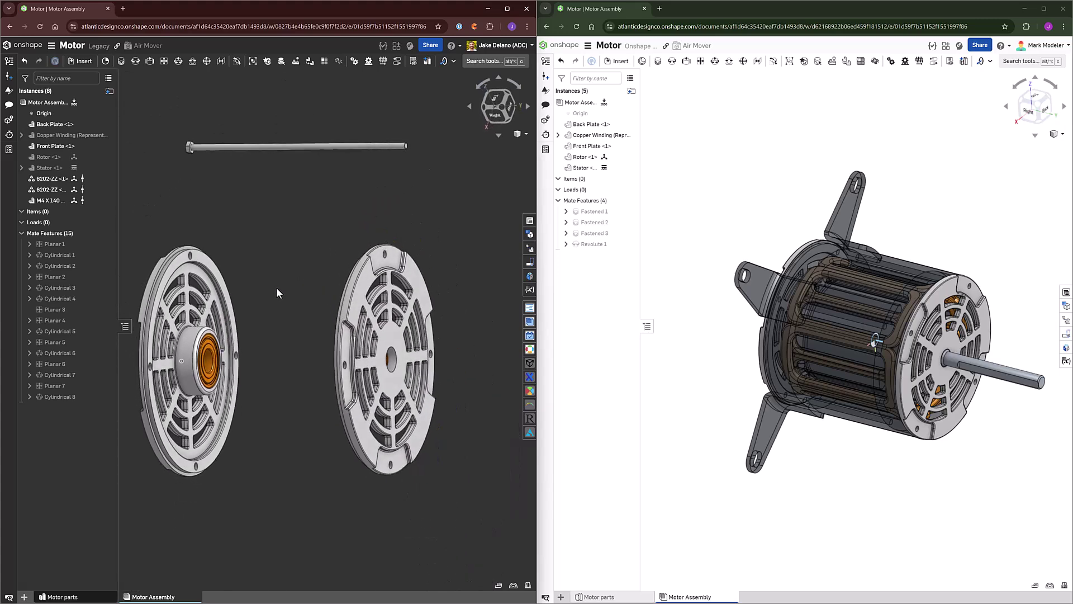
In the other Onshape document, insert two 6202-ZZ bearing assemblies from the Hardware document and place them above the motor
{"action": "left_click", "coordinate": [755, 190]}
{"action": "right_click_drag", "start_coordinate": [695, 205], "coordinate": [710, 197]}
{"action": "left_click", "coordinate": [617, 61]}
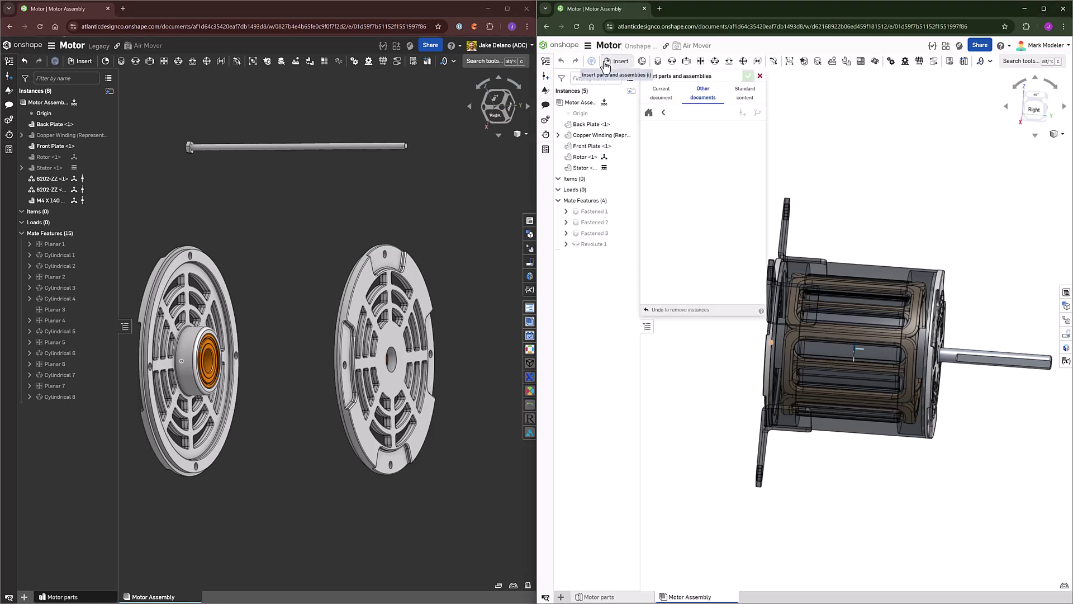
{"action": "left_click", "coordinate": [649, 161]}
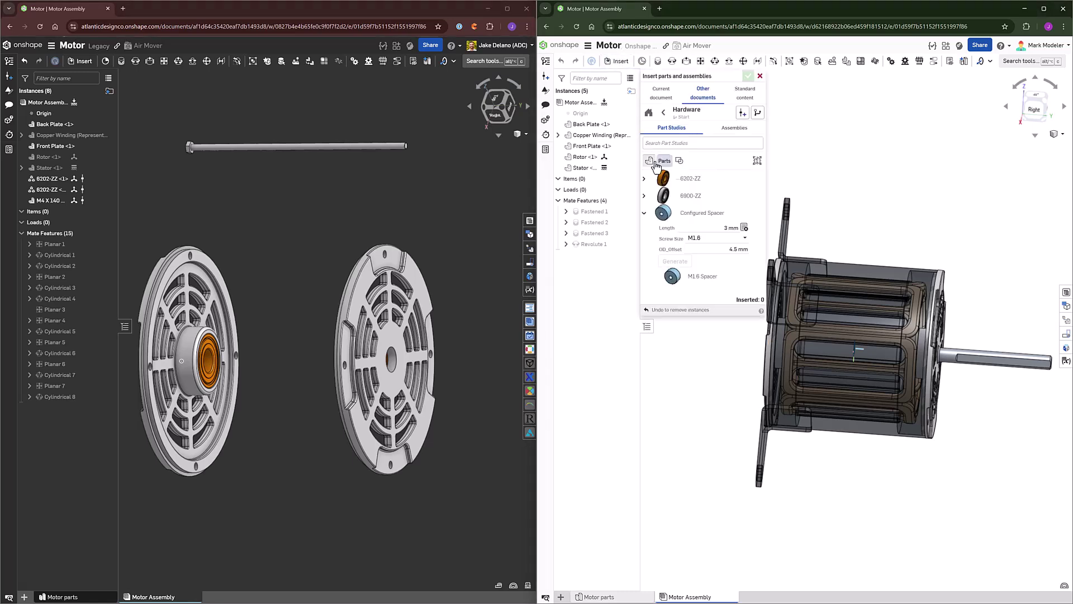
{"action": "left_click", "coordinate": [689, 179]}
{"action": "left_click", "coordinate": [837, 149]}
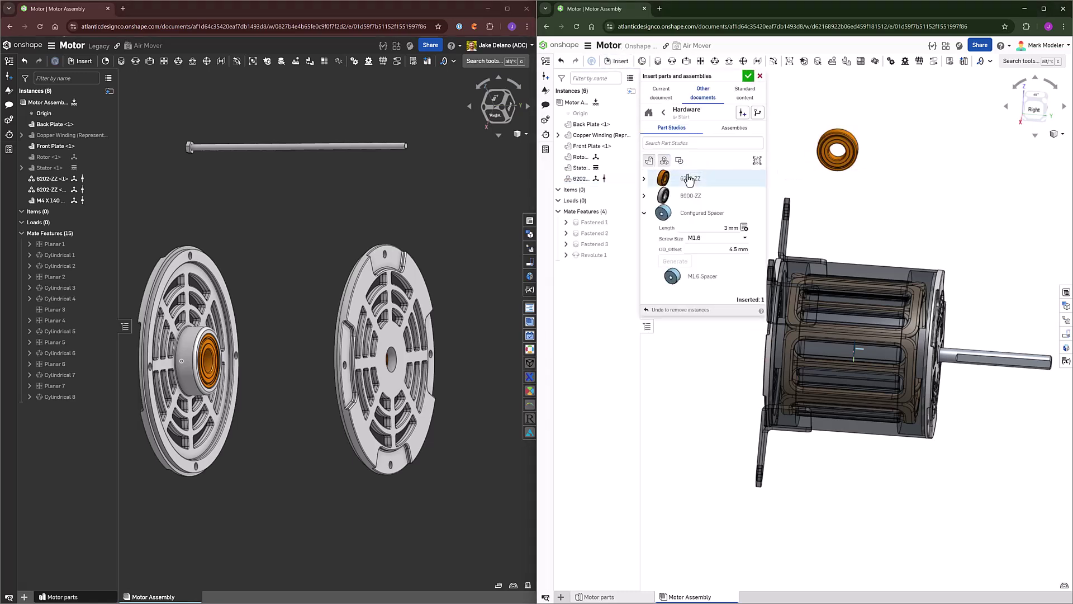
{"action": "left_click", "coordinate": [688, 179]}
{"action": "left_click", "coordinate": [889, 160]}
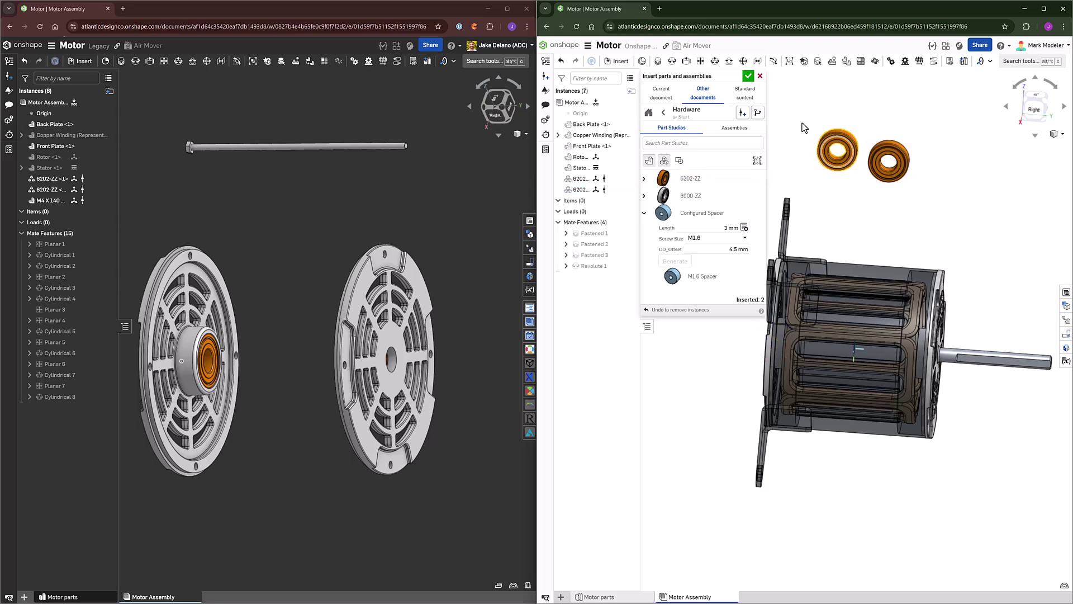
{"action": "left_click", "coordinate": [748, 76]}
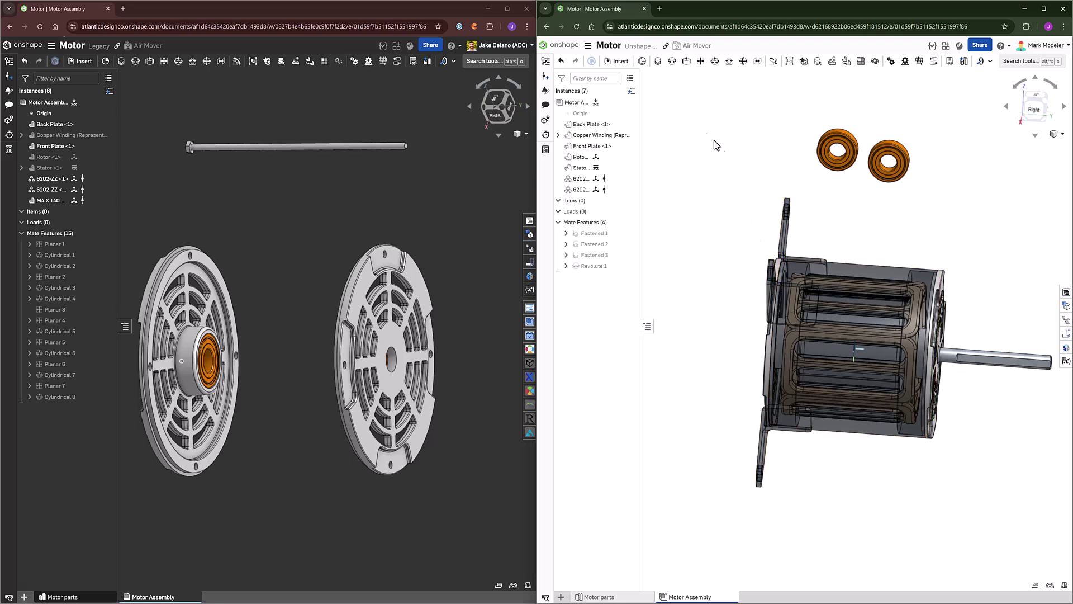
Insert one M4 X 140 Hex head bolt from Non-Standard Fasteners in ADC Standard Content and place it above the motor
{"action": "left_click", "coordinate": [618, 60]}
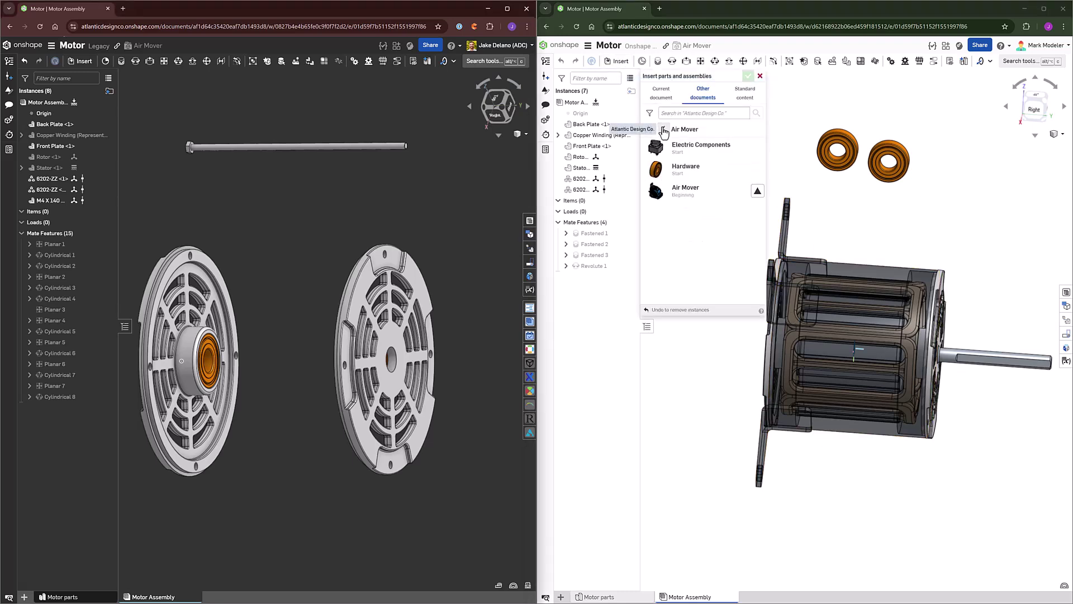
{"action": "left_click", "coordinate": [664, 130]}
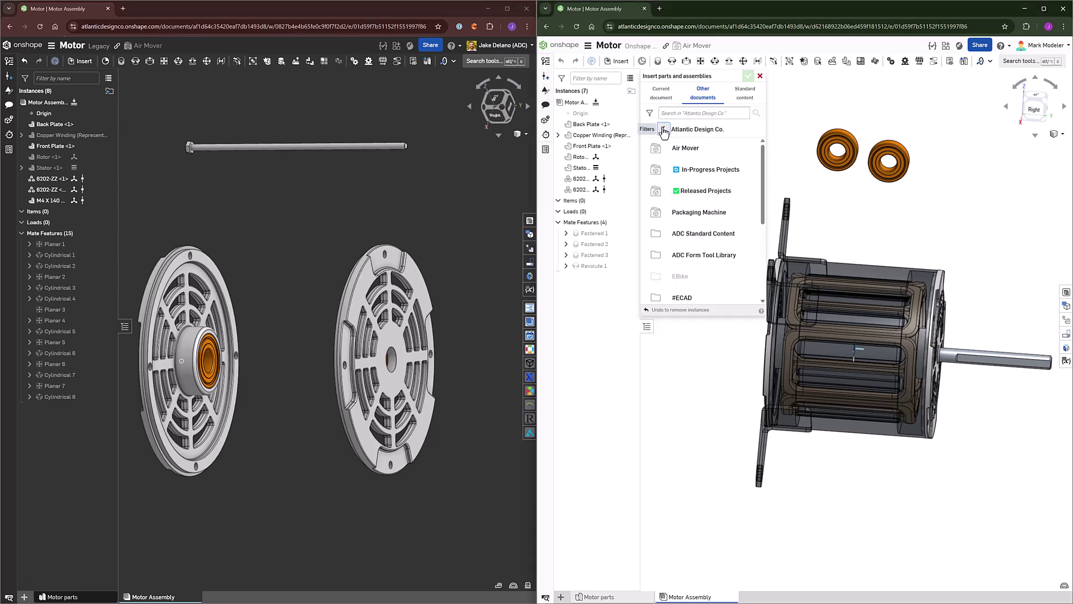
{"action": "left_click", "coordinate": [692, 234]}
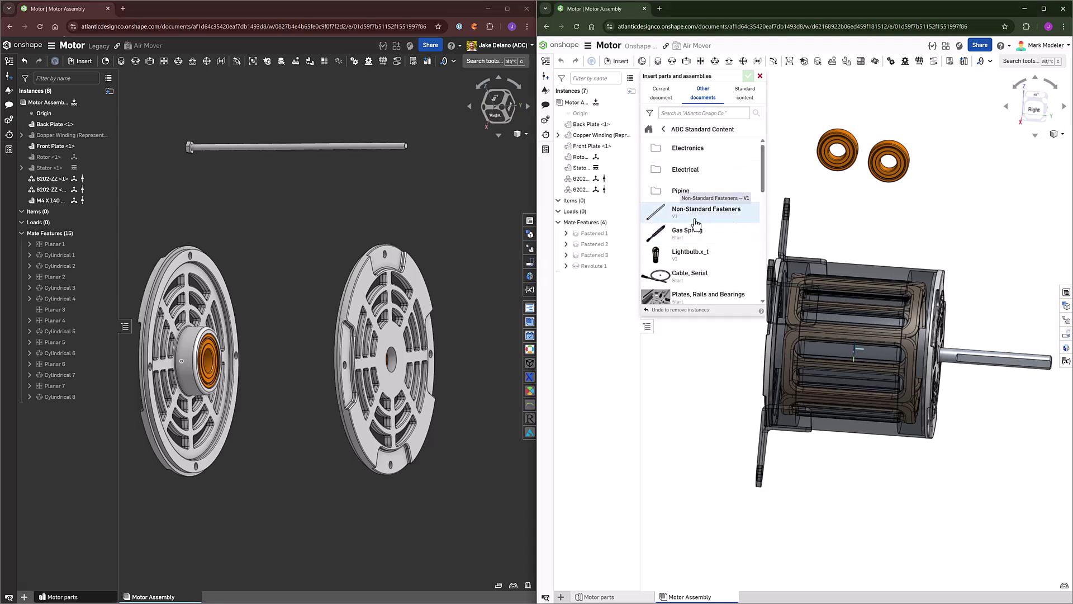
{"action": "left_click", "coordinate": [696, 217]}
{"action": "left_click", "coordinate": [702, 201]}
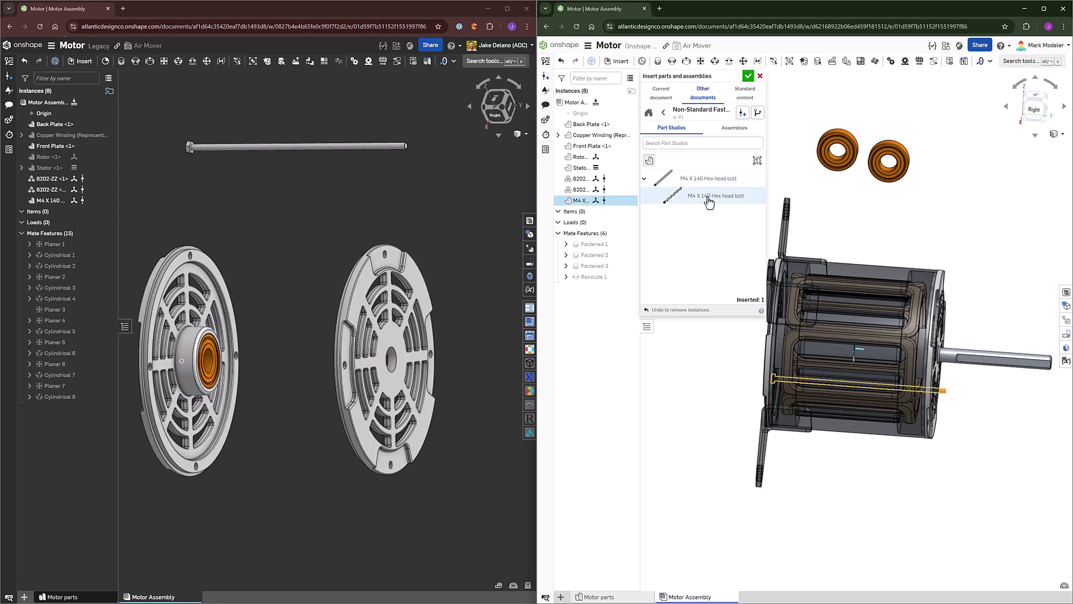
{"action": "left_click", "coordinate": [848, 203]}
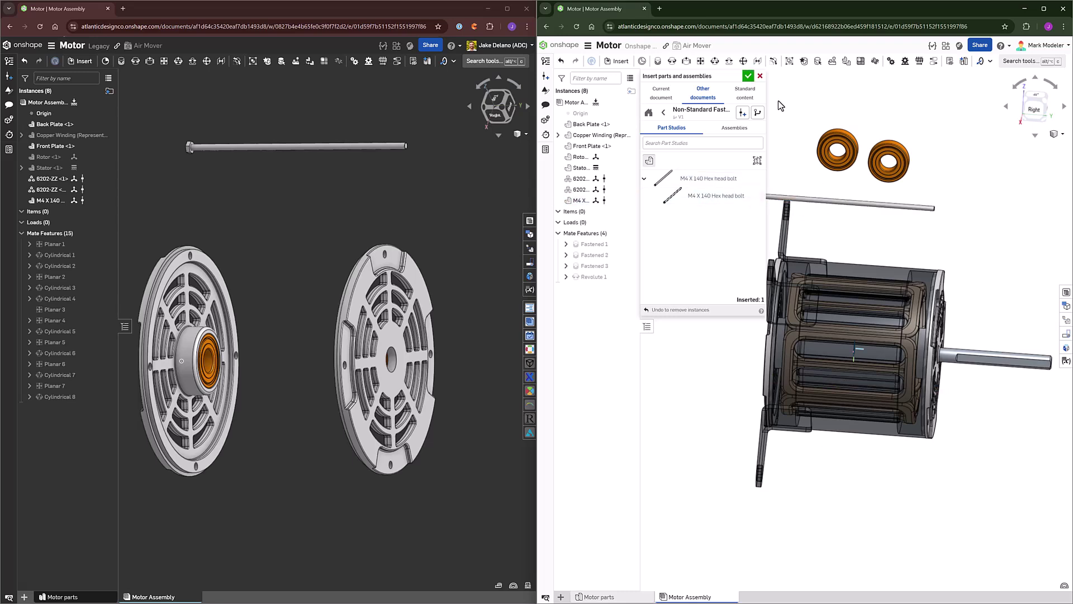
{"action": "left_click", "coordinate": [748, 75]}
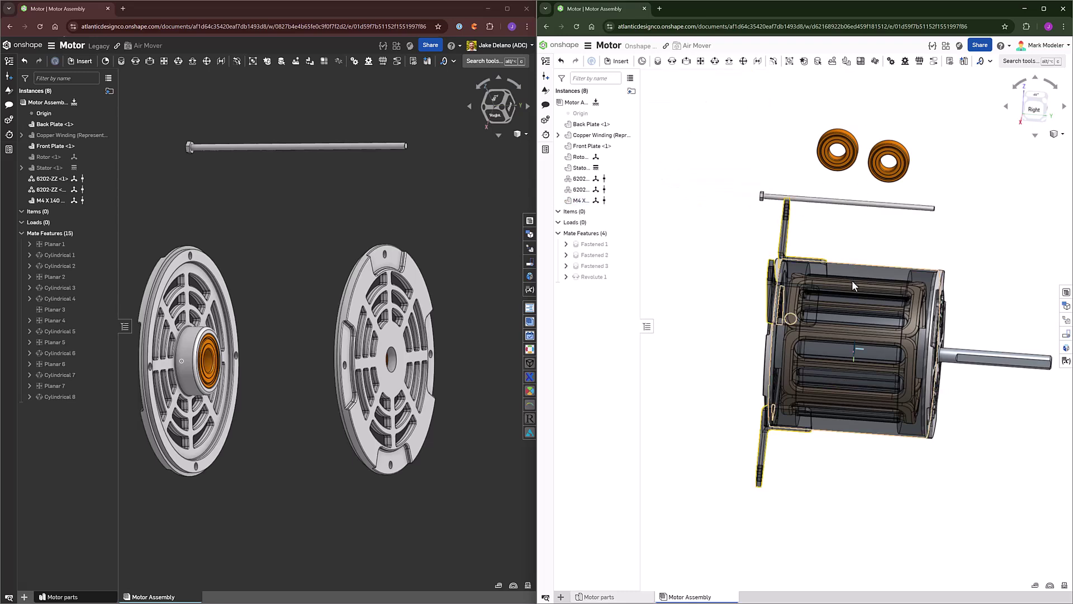
Hide the Stator, Copper Winding and Rotor to expose the hubs of both plates
{"action": "key", "text": "y"}
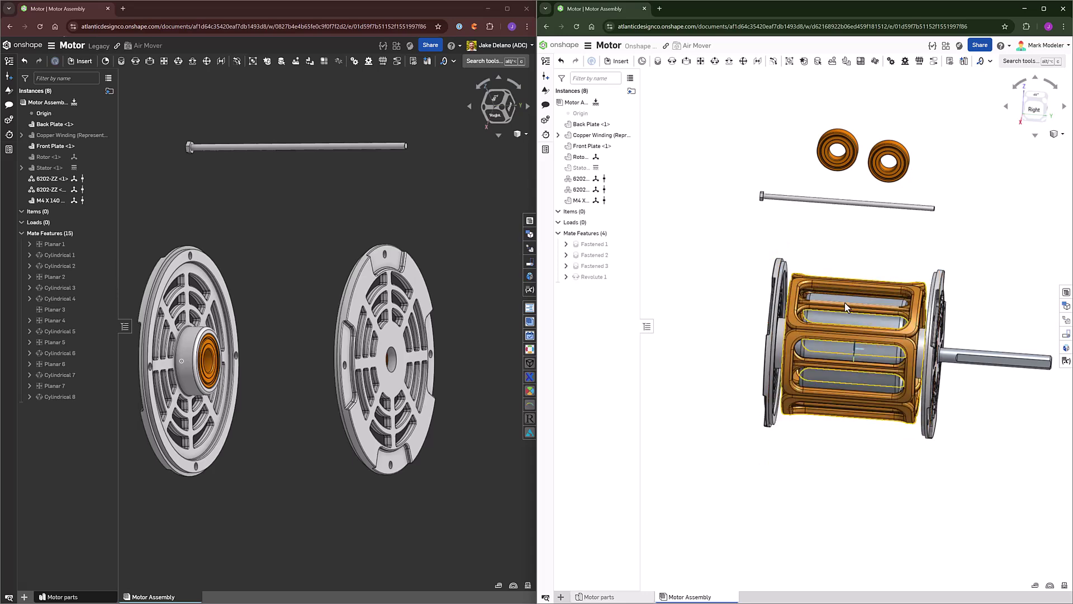
{"action": "key", "text": "y"}
{"action": "key", "text": "y"}
{"action": "right_click_drag", "start_coordinate": [849, 285], "coordinate": [866, 242]}
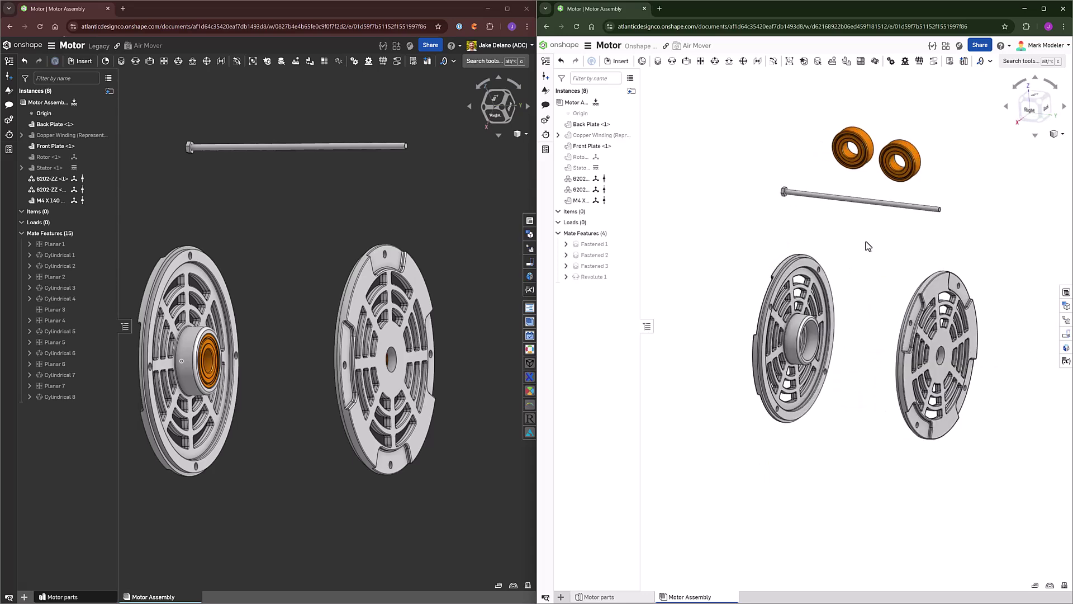
Add a fastened mate between one bearing's side face and the center of the seating face inside the Back Plate's hub
{"action": "key", "text": "s"}
{"action": "left_click", "coordinate": [906, 228]}
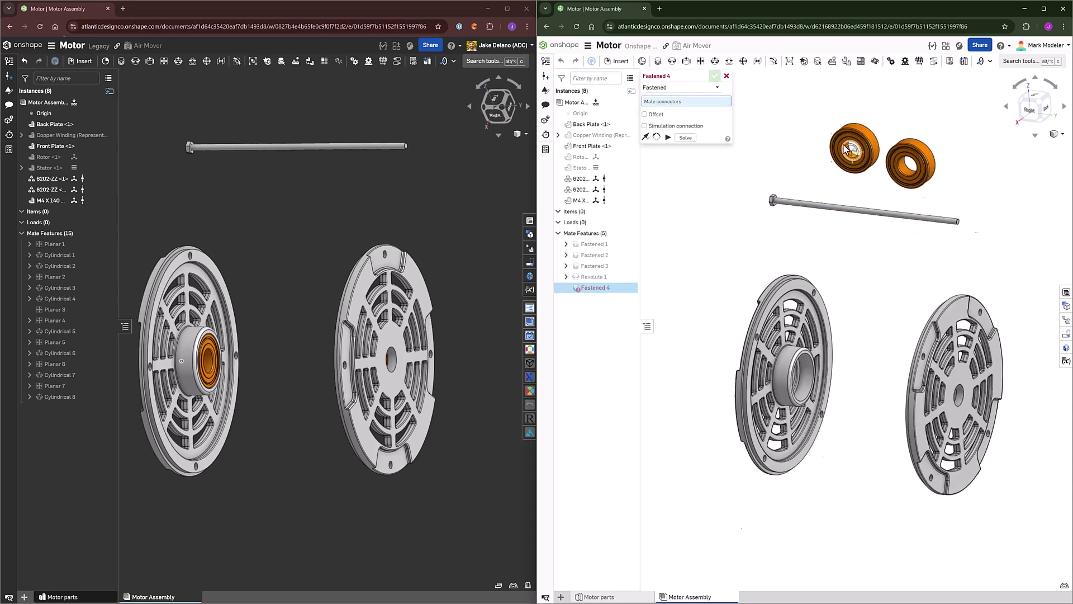
{"action": "scroll", "coordinate": [861, 168], "scroll_direction": "down", "scroll_amount": 5}
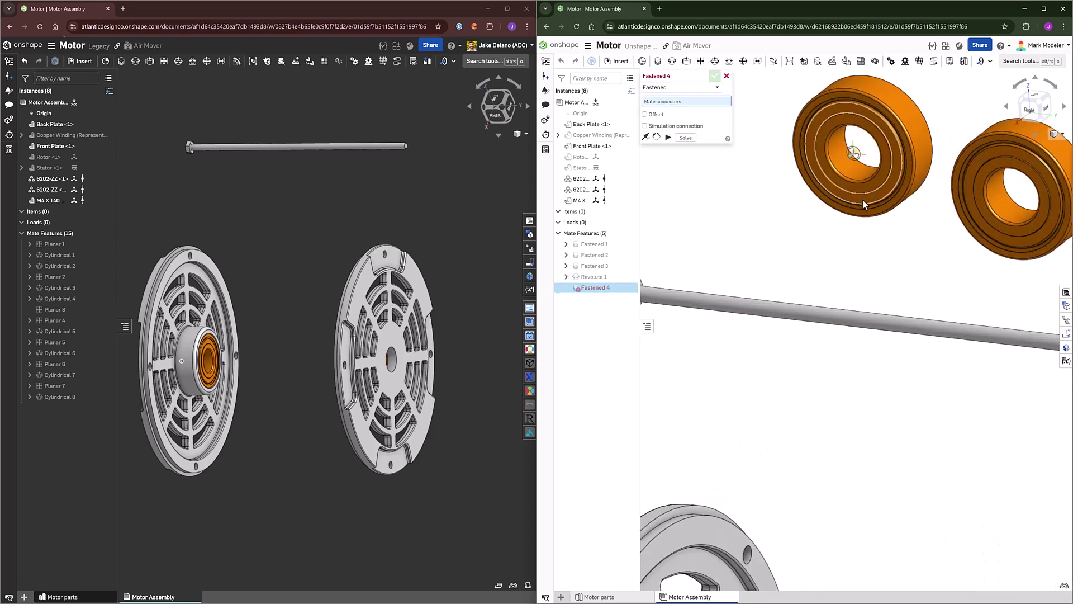
{"action": "left_click", "coordinate": [864, 199]}
{"action": "key", "text": "f"}
{"action": "scroll", "coordinate": [794, 425], "scroll_direction": "down", "scroll_amount": 5}
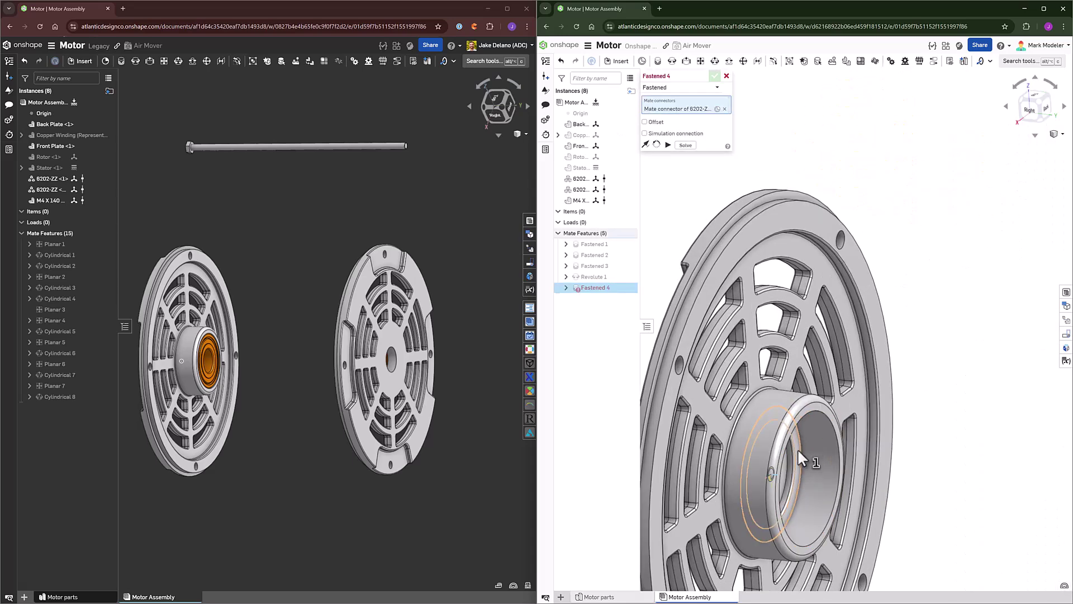
{"action": "right_click", "coordinate": [798, 448]}
{"action": "left_click", "coordinate": [842, 423]}
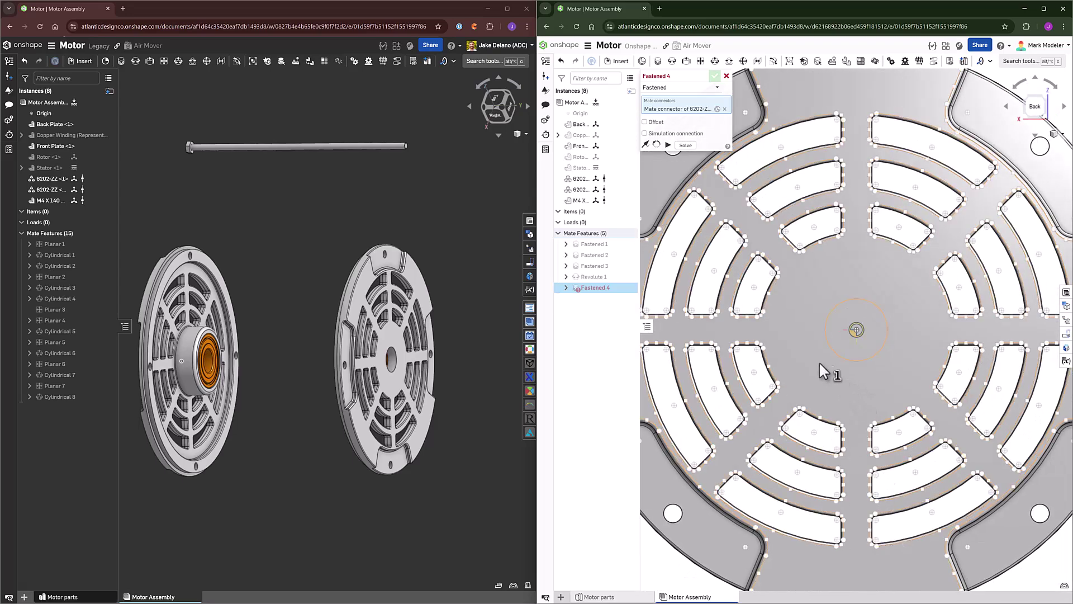
{"action": "right_click_drag", "start_coordinate": [820, 361], "coordinate": [737, 281]}
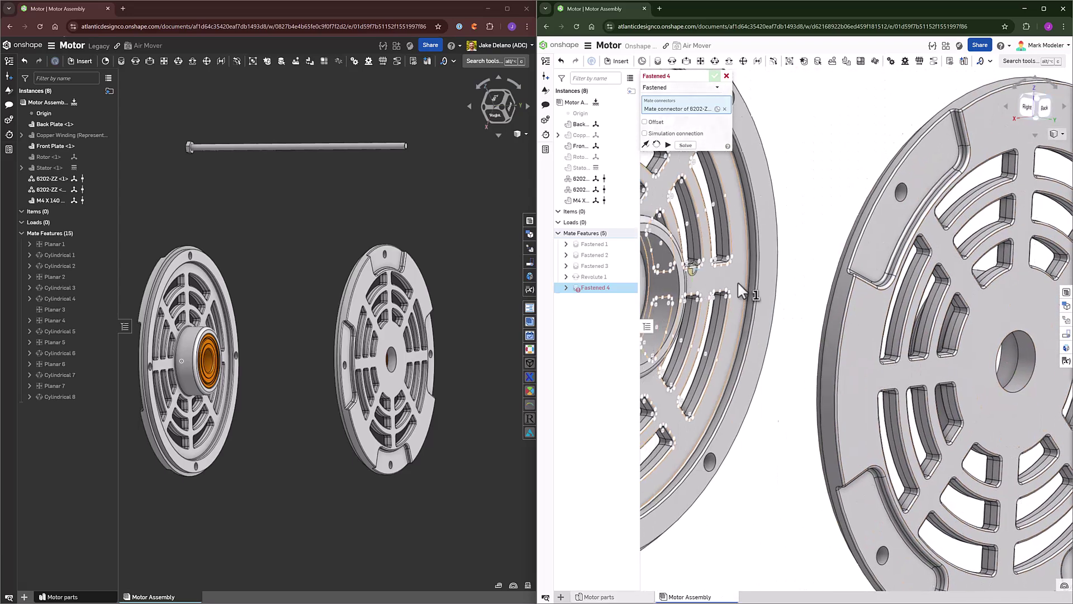
{"action": "scroll", "coordinate": [797, 288], "scroll_direction": "down", "scroll_amount": 5}
{"action": "left_click", "coordinate": [788, 287]}
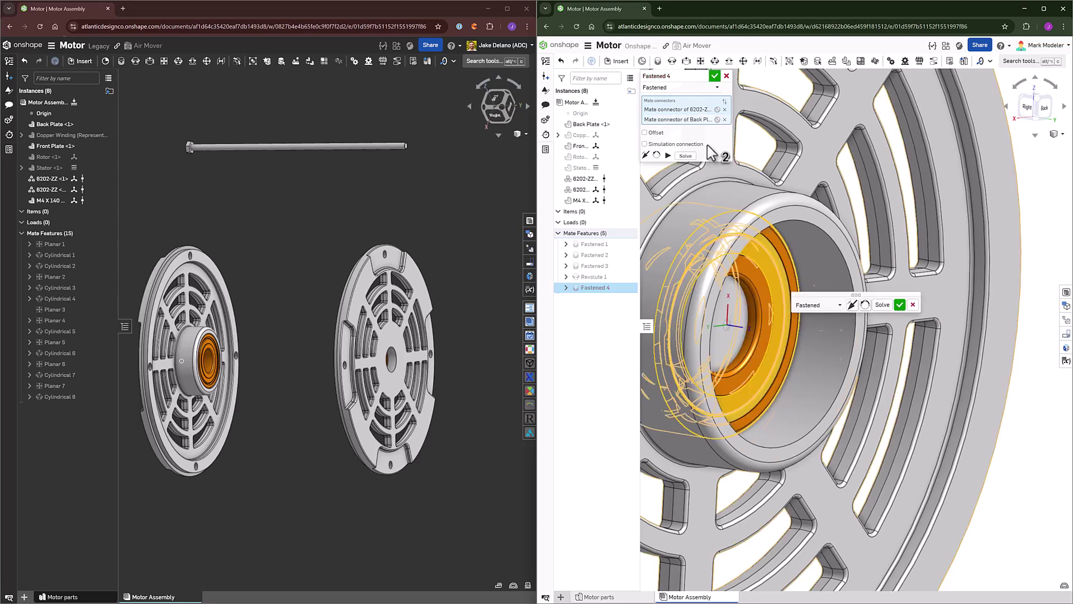
{"action": "scroll", "coordinate": [757, 257], "scroll_direction": "up", "scroll_amount": 7}
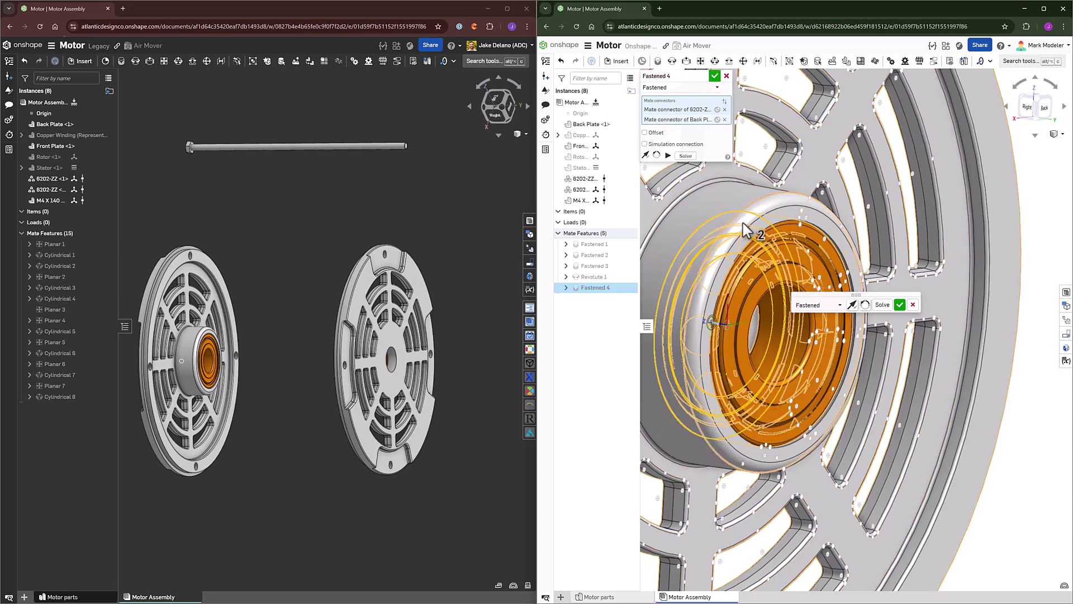
{"action": "left_click", "coordinate": [715, 76]}
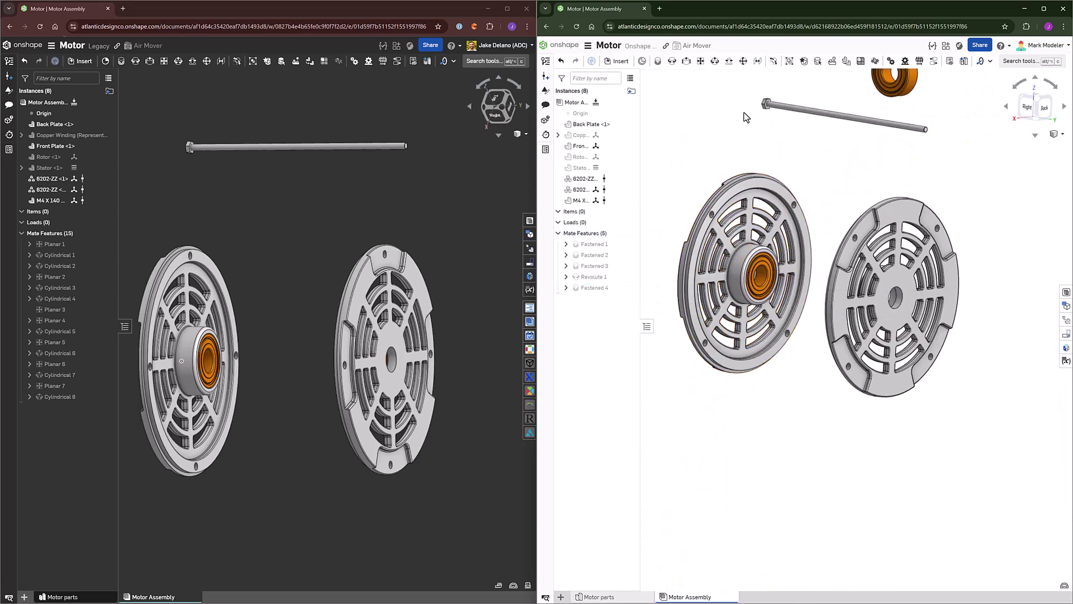
Add a fastened mate between the second bearing's side face and the center of the seating face inside the Front Plate's hub
{"action": "middle_click_drag", "start_coordinate": [782, 108], "coordinate": [774, 162]}
{"action": "key", "text": "s"}
{"action": "left_click", "coordinate": [800, 165]}
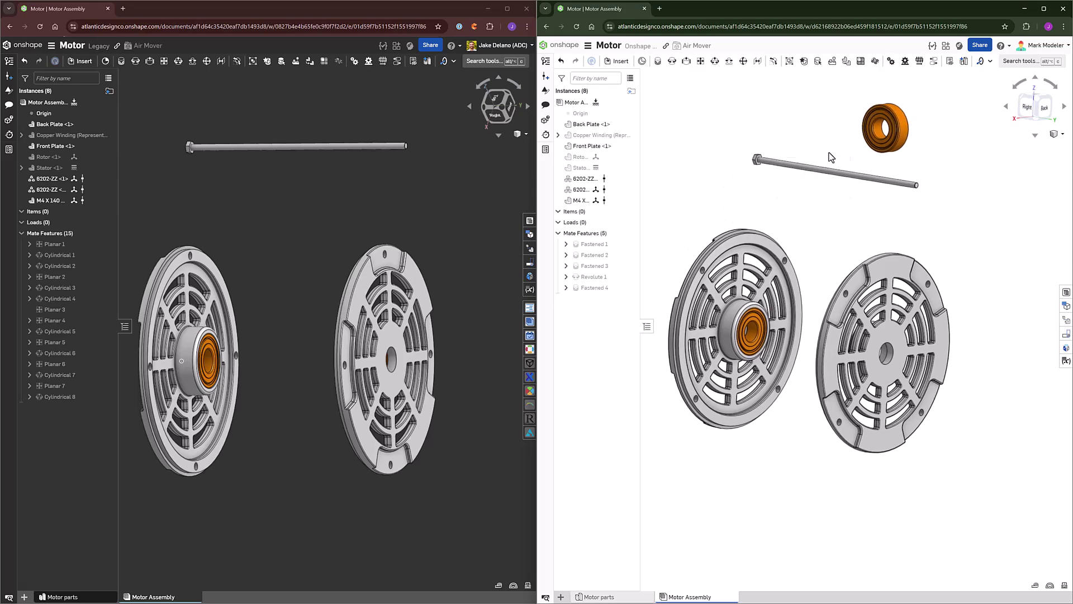
{"action": "scroll", "coordinate": [881, 135], "scroll_direction": "up", "scroll_amount": 5}
{"action": "left_click", "coordinate": [880, 135]}
{"action": "scroll", "coordinate": [880, 134], "scroll_direction": "down", "scroll_amount": 5}
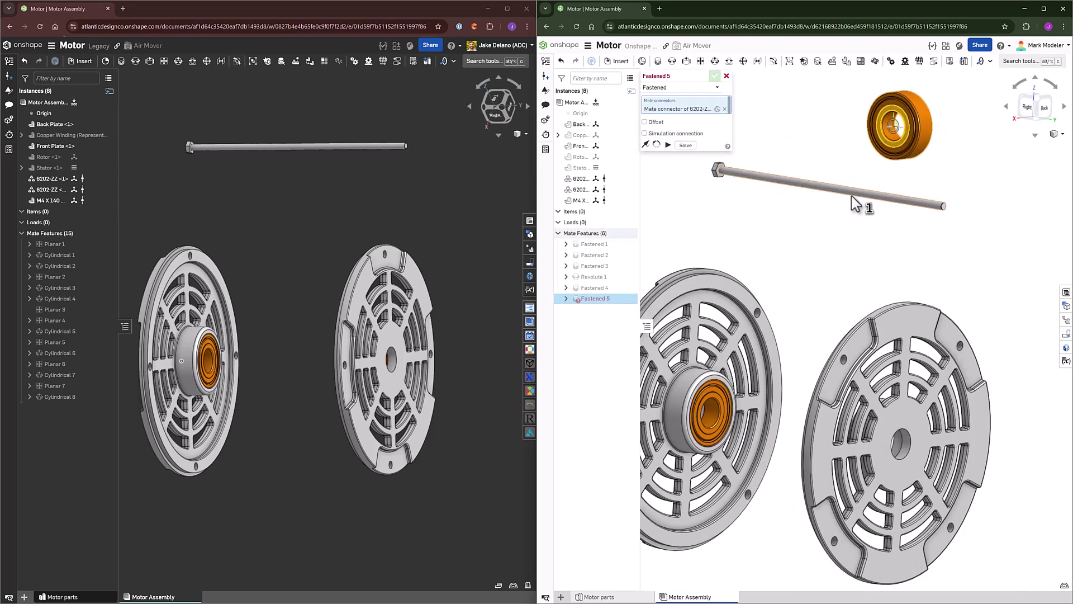
{"action": "right_click_drag", "start_coordinate": [852, 197], "coordinate": [907, 196]}
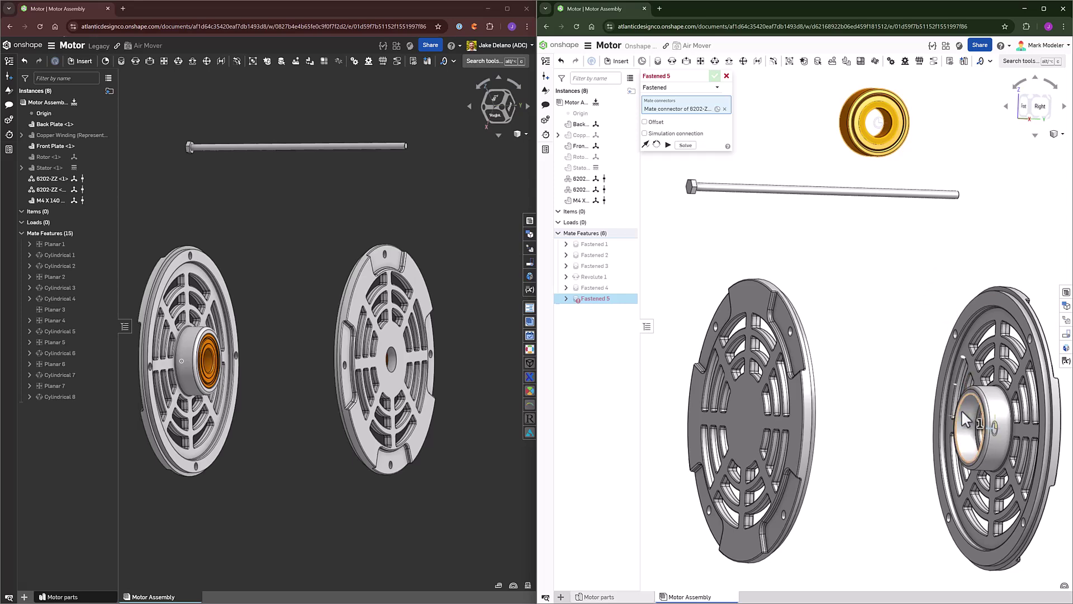
{"action": "scroll", "coordinate": [981, 423], "scroll_direction": "up", "scroll_amount": 5}
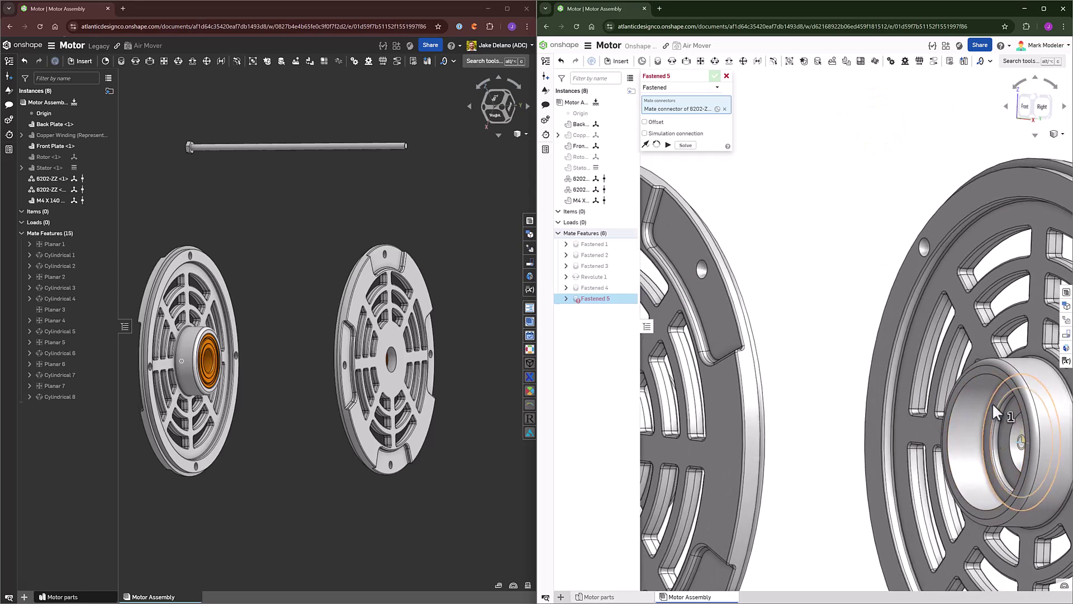
{"action": "left_click", "coordinate": [994, 403]}
{"action": "key", "text": "shift+4"}
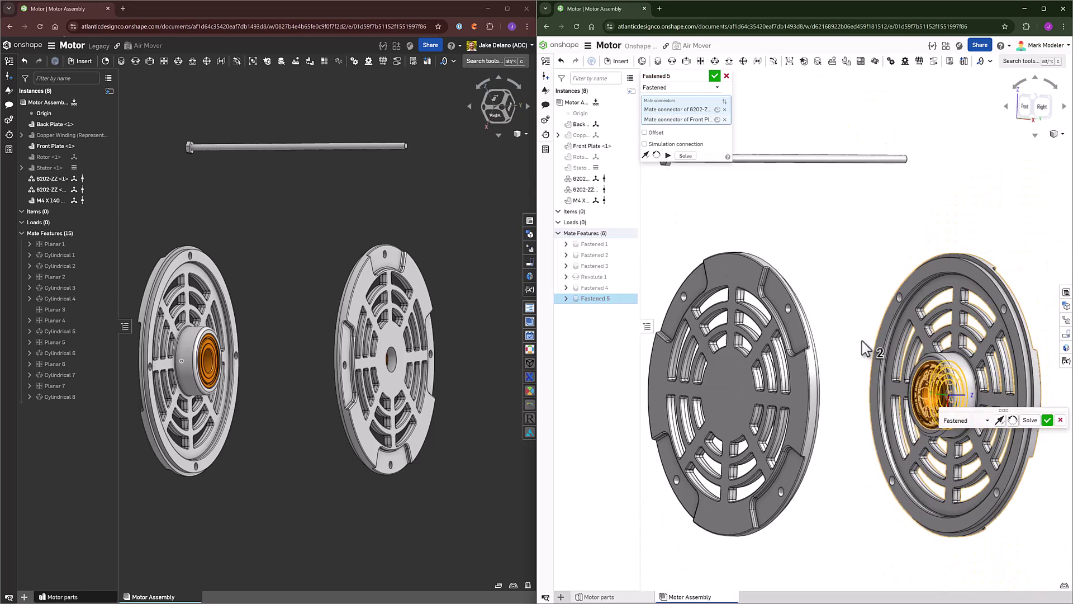
{"action": "left_click", "coordinate": [716, 75]}
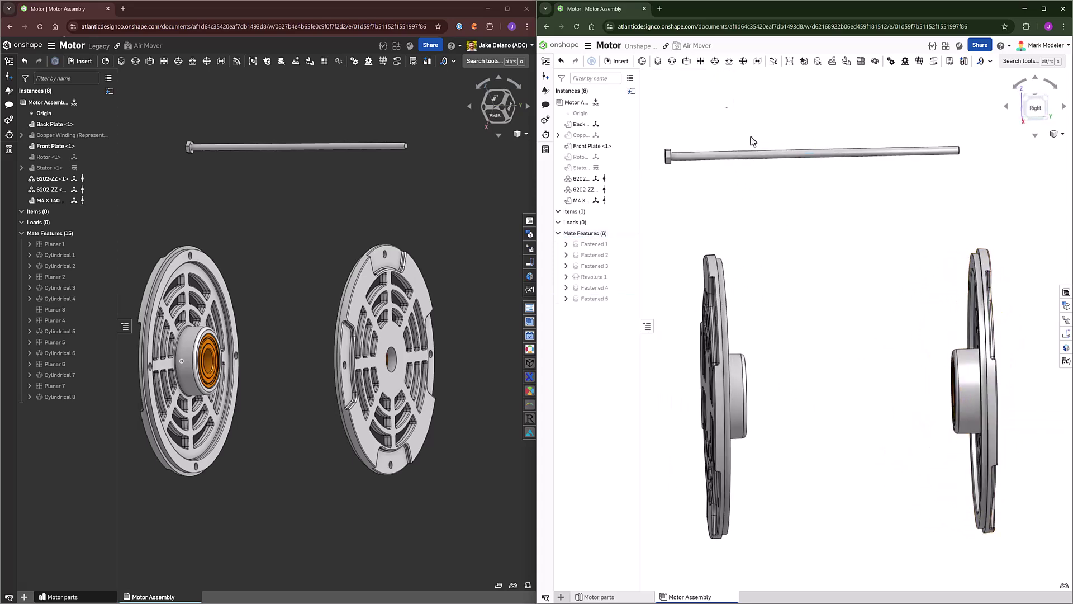
Show all hidden instances in both Motor Assembly documents
{"action": "right_click", "coordinate": [831, 264]}
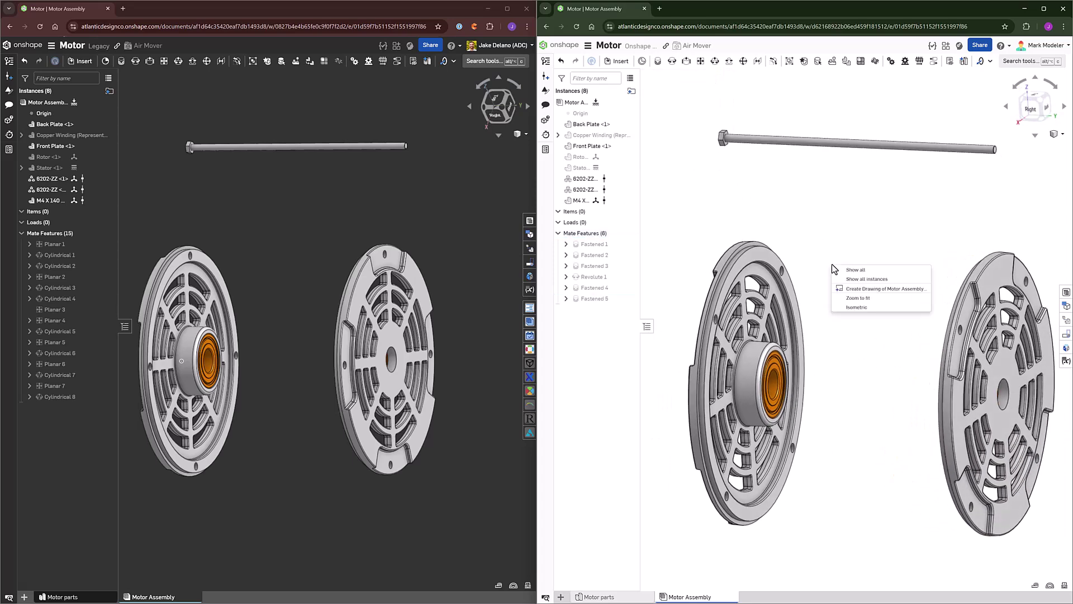
{"action": "left_click", "coordinate": [858, 290]}
{"action": "right_click", "coordinate": [402, 209]}
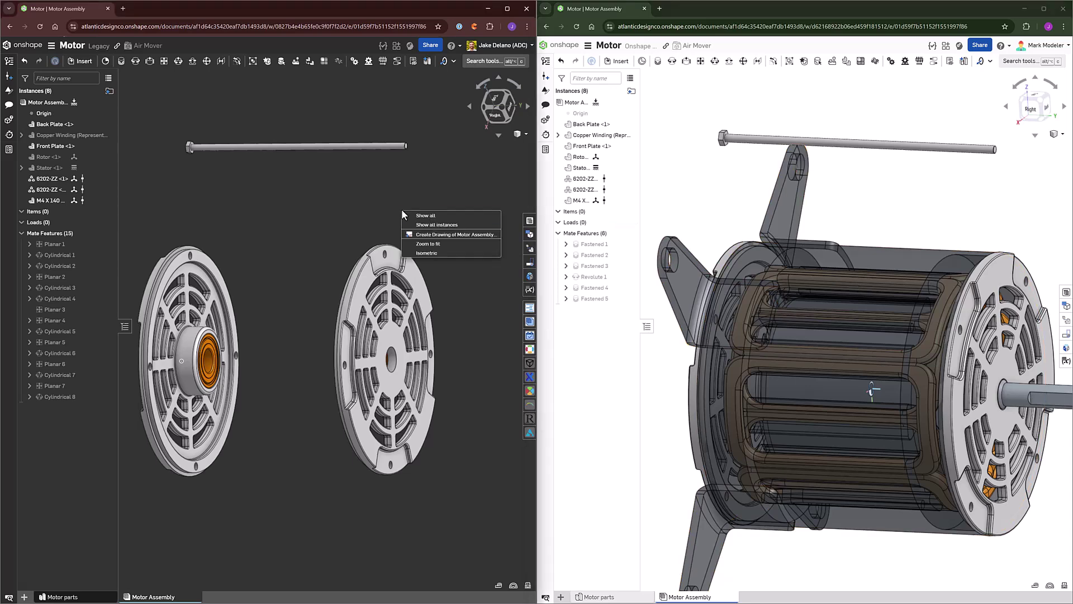
{"action": "left_click", "coordinate": [433, 228]}
In the Legacy document, add a planar mate between the underside of the M4 X 140 bolt's head and the Back Plate's outer face at a bolt hole
{"action": "right_click_drag", "start_coordinate": [337, 211], "coordinate": [353, 215]}
{"action": "scroll", "coordinate": [225, 219], "scroll_direction": "down", "scroll_amount": 3}
{"action": "middle_click_drag", "start_coordinate": [225, 219], "coordinate": [295, 226]}
{"action": "right_click_drag", "start_coordinate": [295, 226], "coordinate": [258, 204]}
{"action": "scroll", "coordinate": [214, 201], "scroll_direction": "up", "scroll_amount": 4}
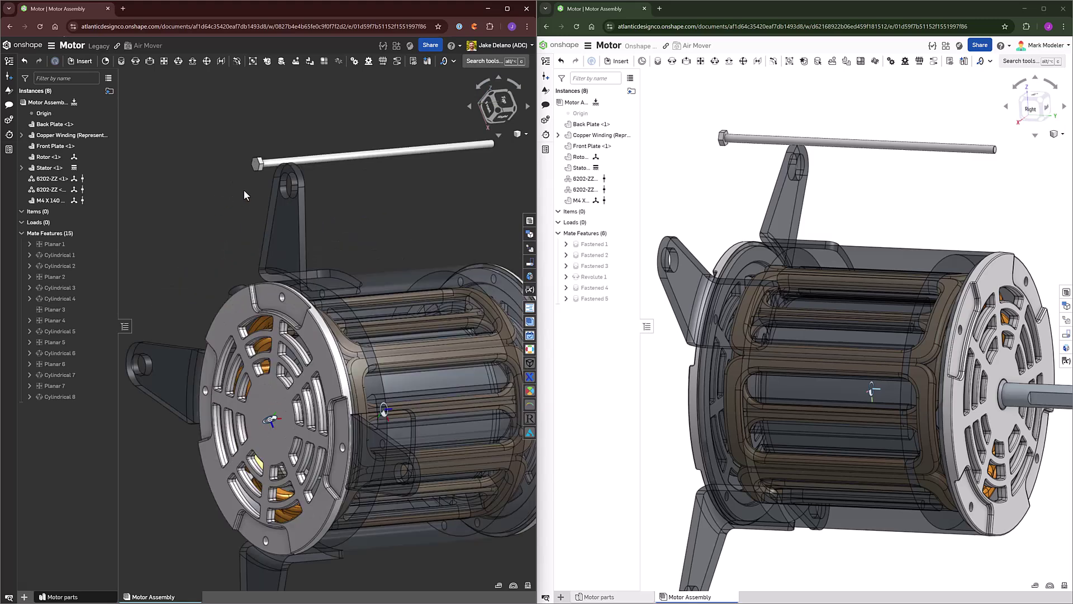
{"action": "right_click_drag", "start_coordinate": [246, 160], "coordinate": [209, 156]}
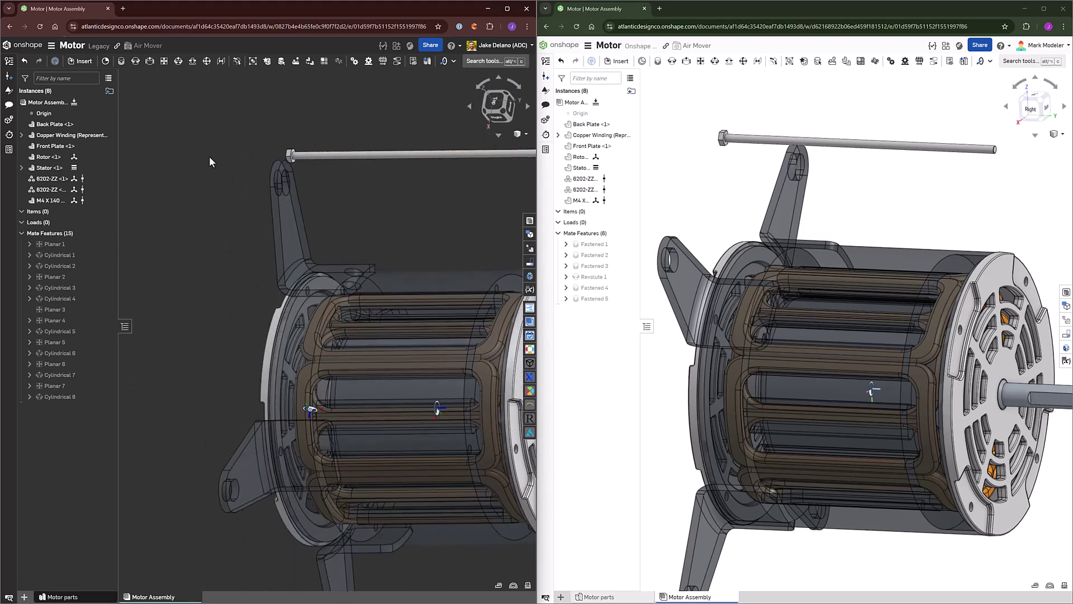
{"action": "key", "text": "s"}
{"action": "left_click", "coordinate": [219, 164]}
{"action": "scroll", "coordinate": [322, 144], "scroll_direction": "up", "scroll_amount": 4}
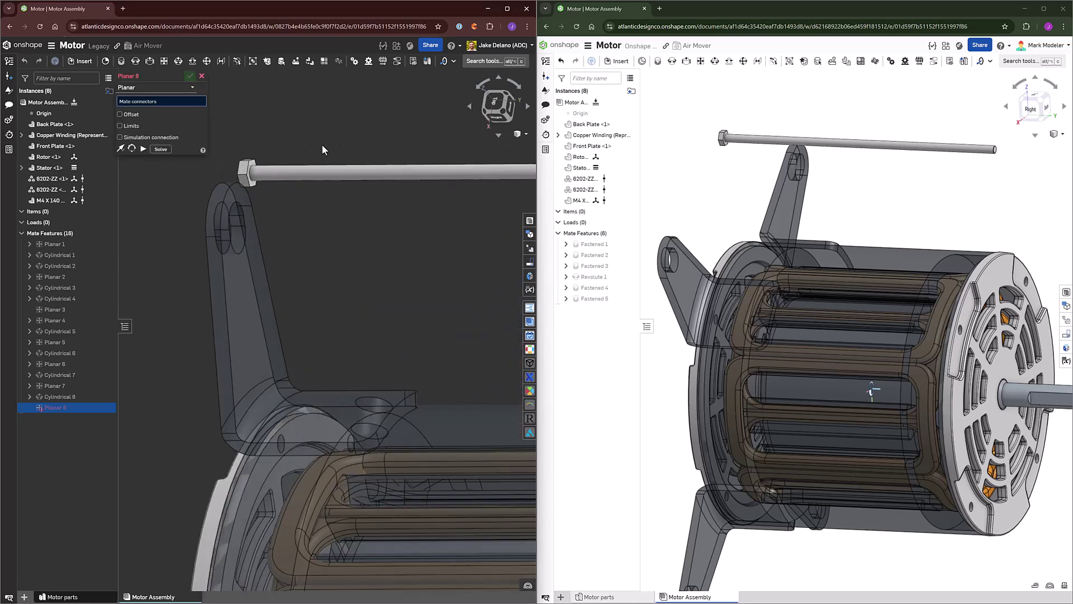
{"action": "scroll", "coordinate": [247, 166], "scroll_direction": "up", "scroll_amount": 5}
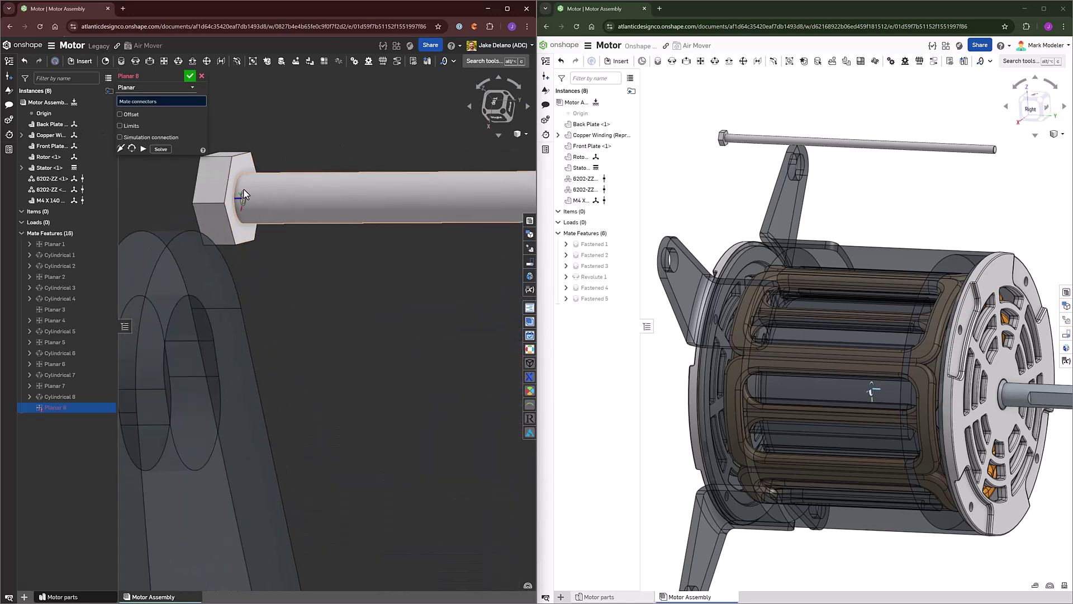
{"action": "left_click", "coordinate": [244, 194]}
{"action": "scroll", "coordinate": [250, 169], "scroll_direction": "down", "scroll_amount": 8}
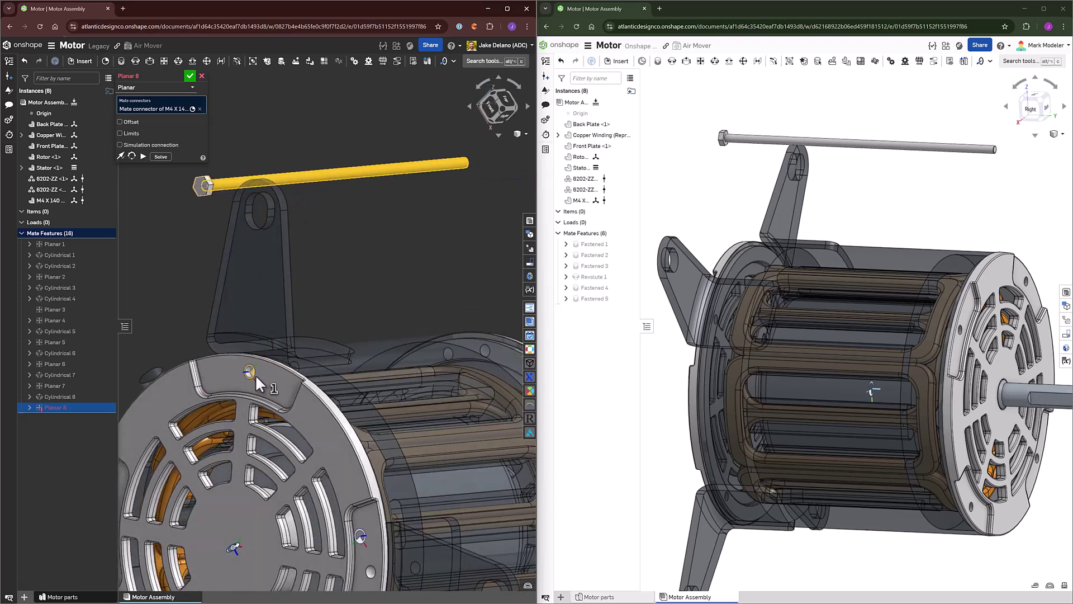
{"action": "left_click", "coordinate": [255, 374]}
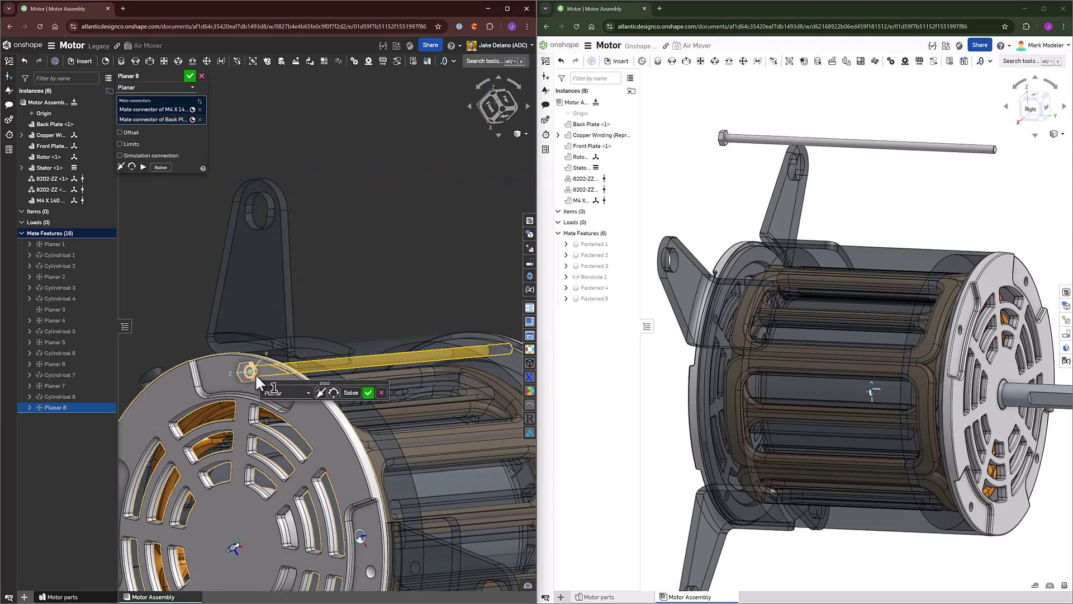
{"action": "left_click", "coordinate": [190, 79]}
Add a parallel mate between one flat side of the bolt's hex head and the Stator's mate connector at the Back Plate's center
{"action": "scroll", "coordinate": [242, 168], "scroll_direction": "down", "scroll_amount": 5}
{"action": "right_click_drag", "start_coordinate": [246, 171], "coordinate": [255, 220]}
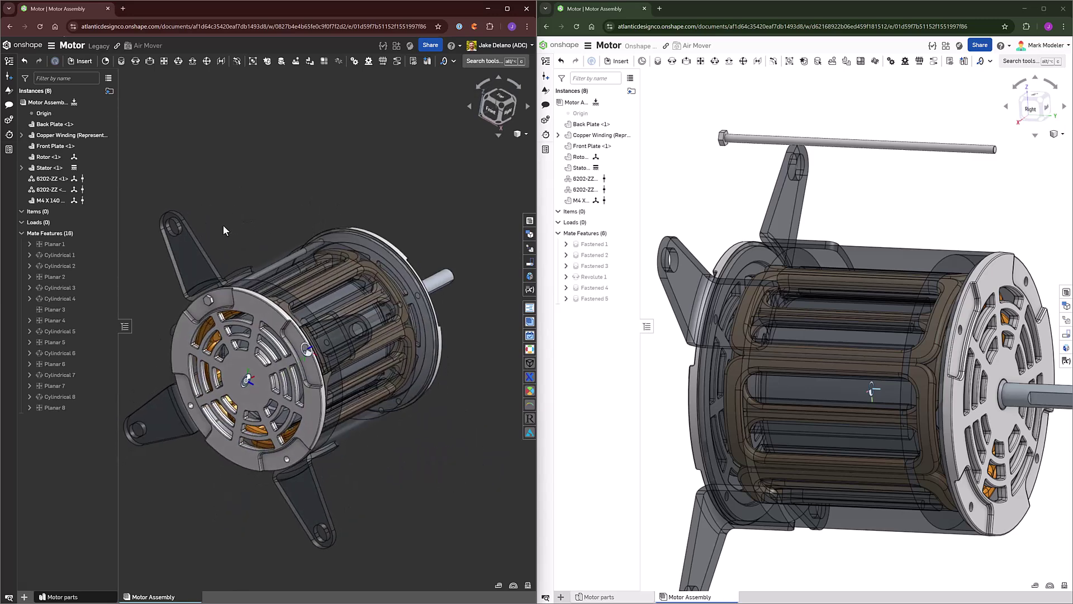
{"action": "scroll", "coordinate": [215, 301], "scroll_direction": "up", "scroll_amount": 4}
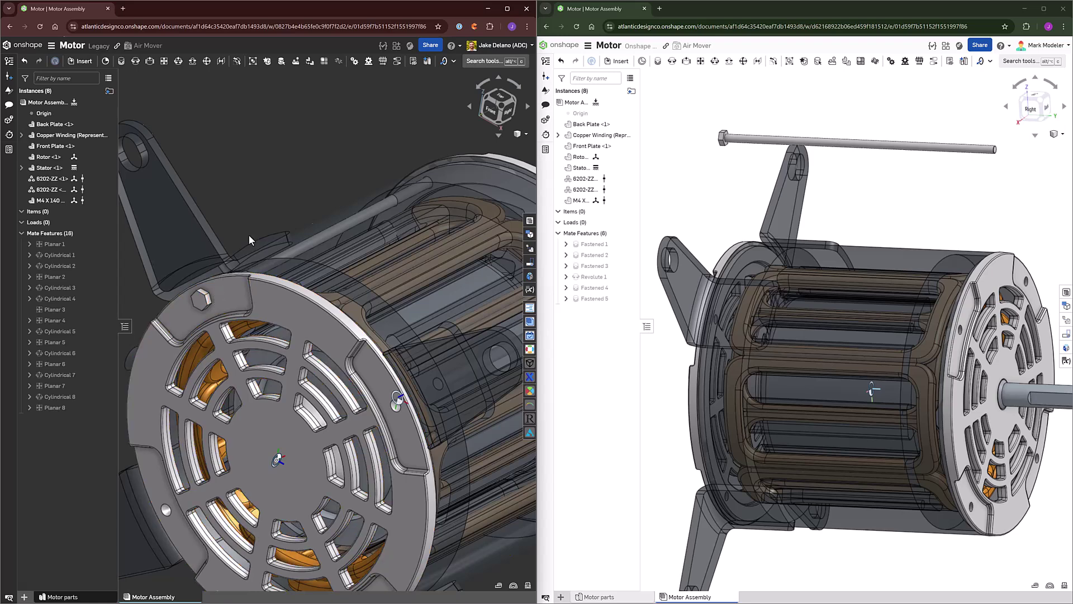
{"action": "right_click_drag", "start_coordinate": [250, 235], "coordinate": [245, 193]}
{"action": "left_click", "coordinate": [220, 61]}
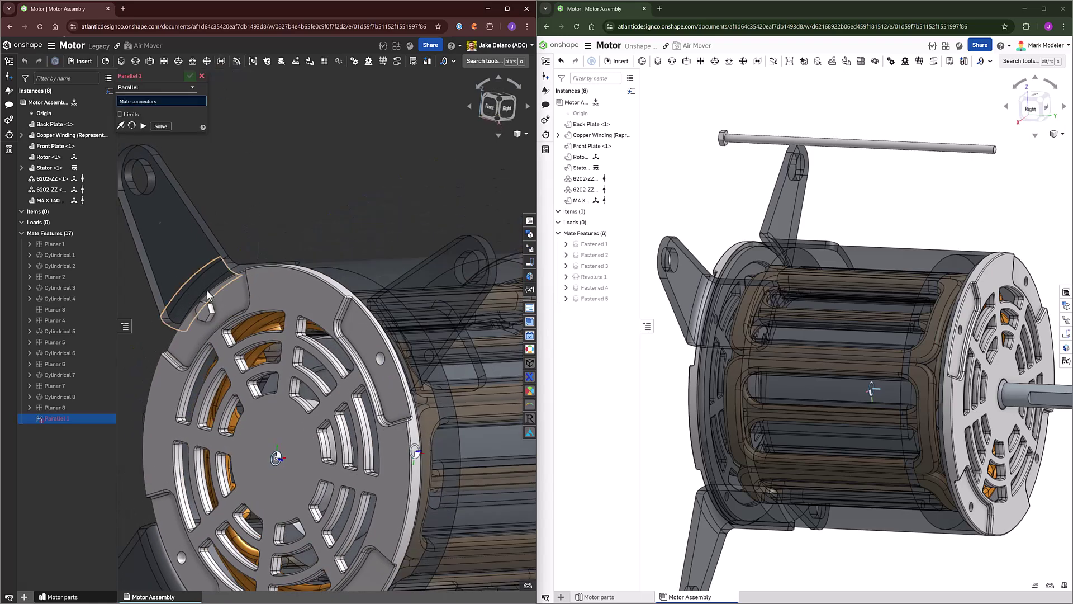
{"action": "scroll", "coordinate": [211, 315], "scroll_direction": "up", "scroll_amount": 5}
{"action": "scroll", "coordinate": [210, 323], "scroll_direction": "up", "scroll_amount": 3}
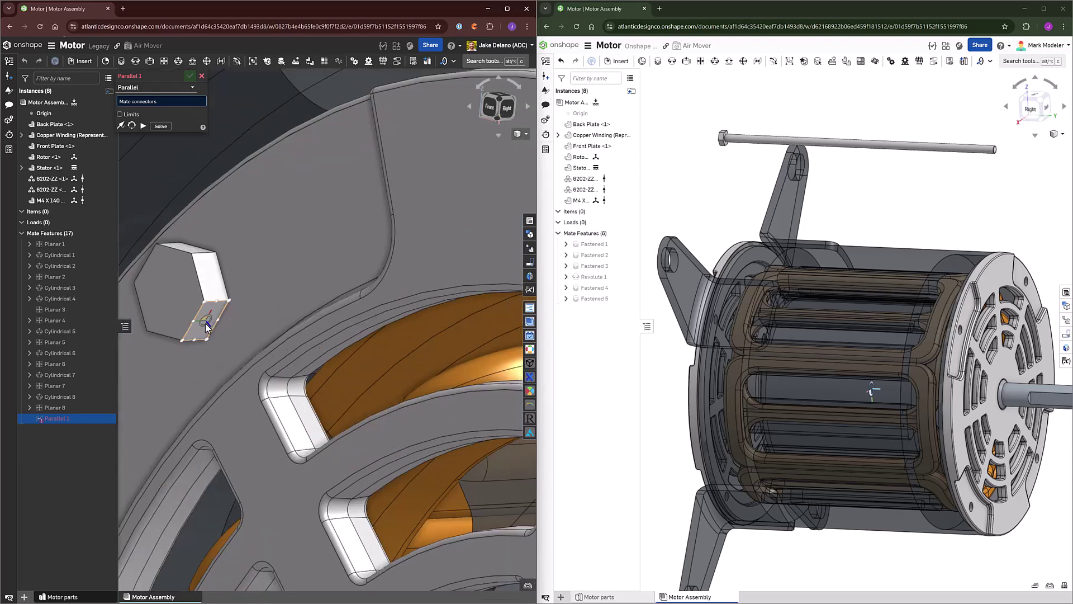
{"action": "left_click", "coordinate": [206, 324]}
{"action": "scroll", "coordinate": [207, 324], "scroll_direction": "down", "scroll_amount": 6}
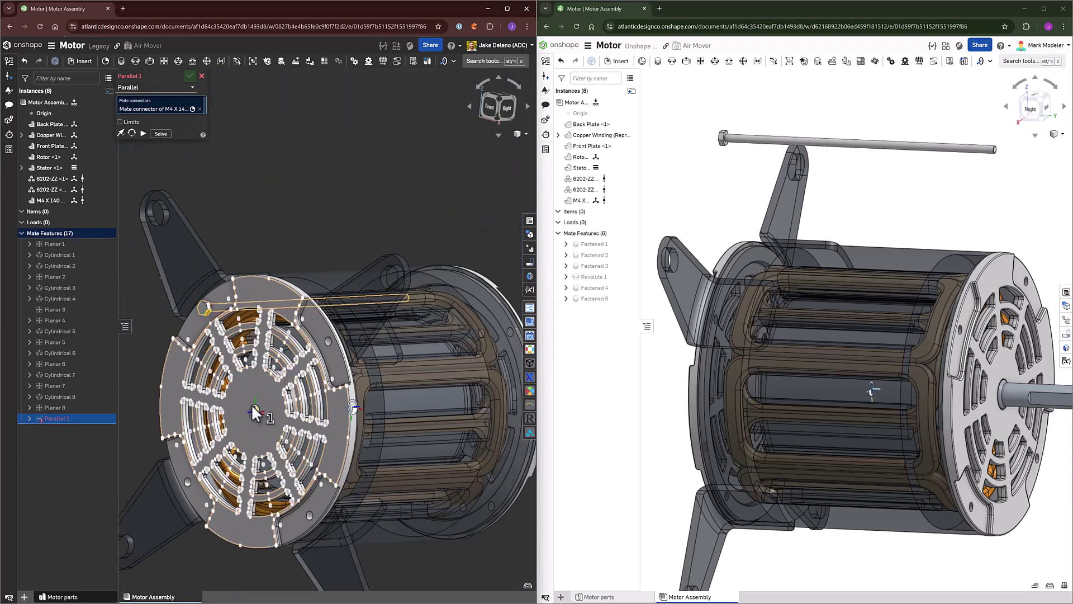
{"action": "left_click", "coordinate": [257, 417]}
{"action": "scroll", "coordinate": [261, 413], "scroll_direction": "down", "scroll_amount": 4}
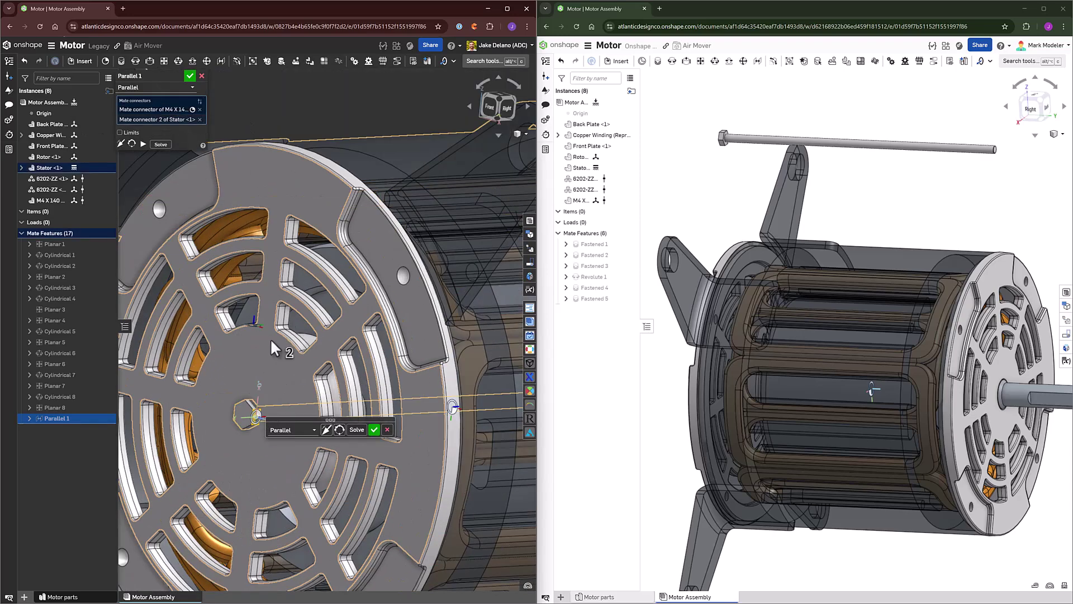
{"action": "scroll", "coordinate": [270, 338], "scroll_direction": "down", "scroll_amount": 3}
{"action": "left_click", "coordinate": [190, 76]}
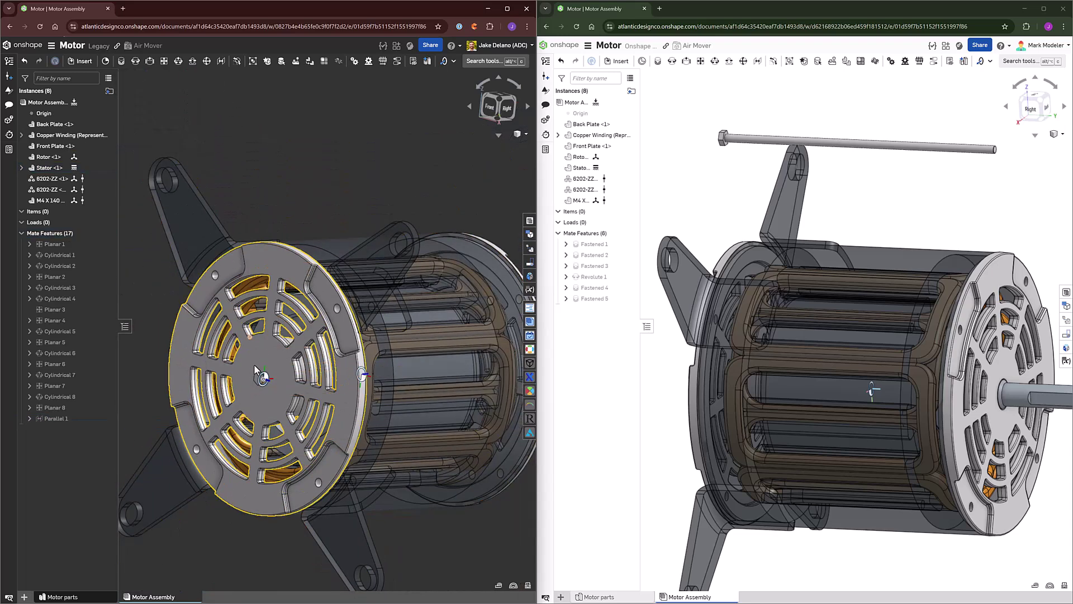
Move the bolt clear of the Back Plate and align it with the plate's bolt hole near the mounting leg using a cylindrical mate
{"action": "left_click_drag", "start_coordinate": [155, 267], "coordinate": [147, 264]}
{"action": "key", "text": "s"}
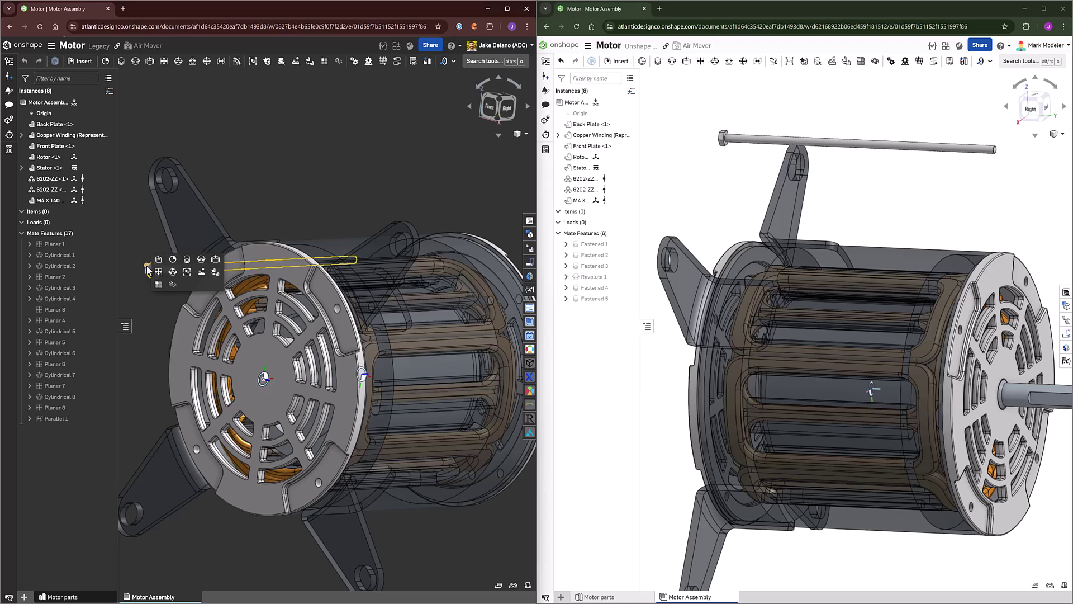
{"action": "left_click", "coordinate": [171, 274]}
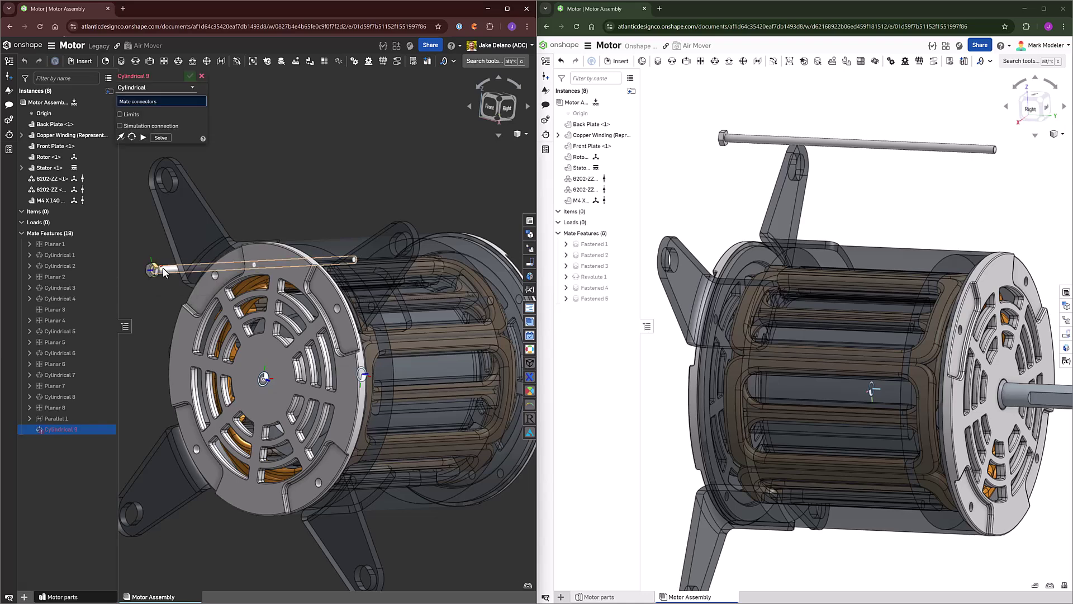
{"action": "left_click", "coordinate": [200, 277]}
{"action": "scroll", "coordinate": [208, 278], "scroll_direction": "up", "scroll_amount": 5}
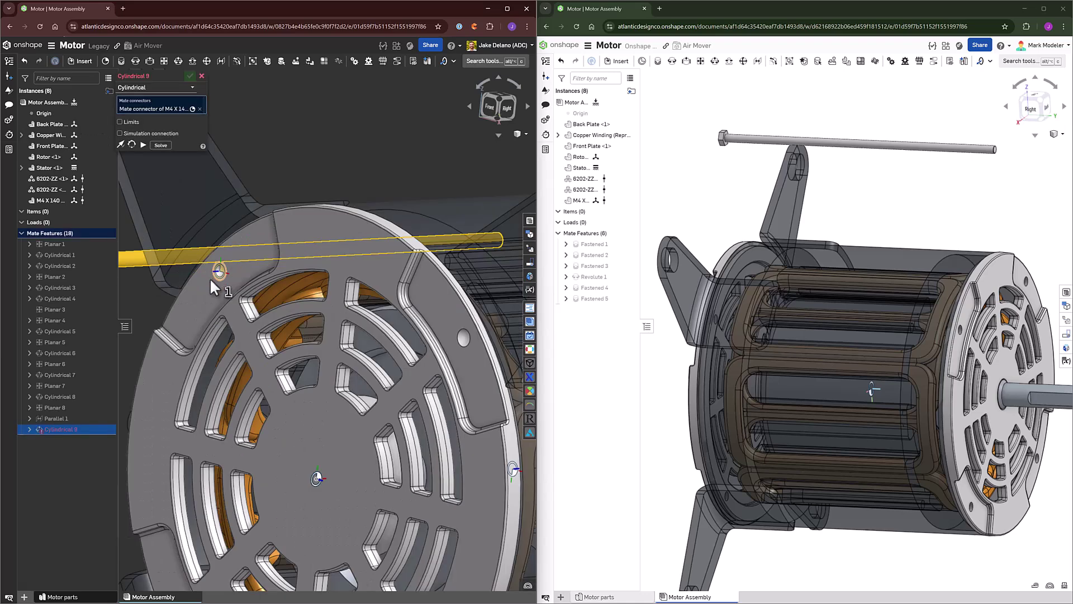
{"action": "left_click", "coordinate": [210, 279]}
{"action": "left_click", "coordinate": [190, 77]}
Insert one M4 prevailing torque nut ISO 7040 in plain Stainless Steel 18-8 from the standard content, placing it above the bolt's protruding end
{"action": "scroll", "coordinate": [350, 186], "scroll_direction": "down", "scroll_amount": 5}
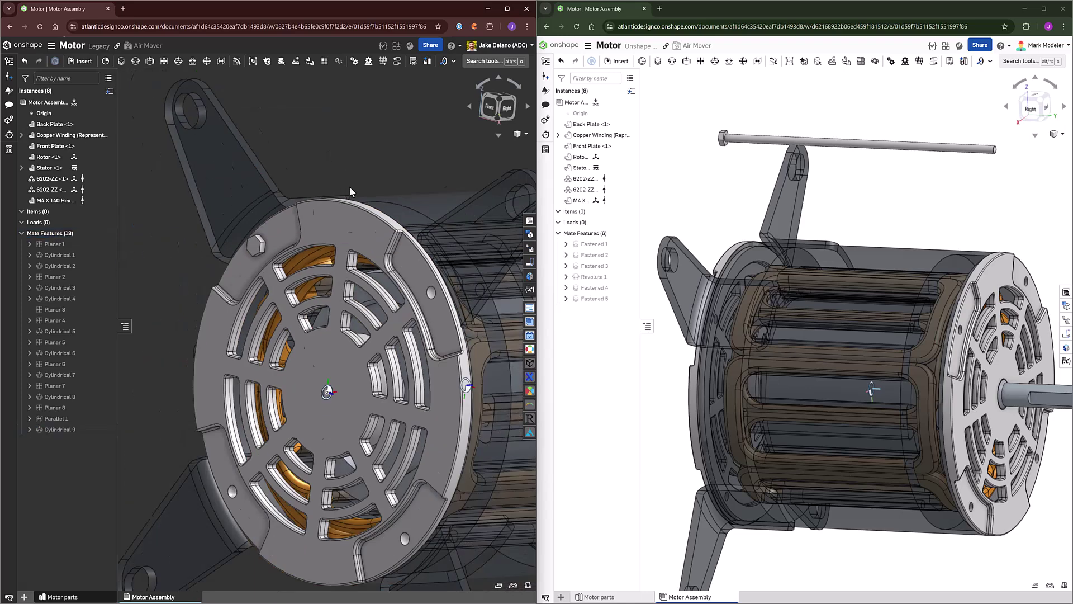
{"action": "right_click_drag", "start_coordinate": [380, 183], "coordinate": [359, 183]}
{"action": "scroll", "coordinate": [437, 232], "scroll_direction": "down", "scroll_amount": 2}
{"action": "scroll", "coordinate": [437, 231], "scroll_direction": "down", "scroll_amount": 1}
{"action": "middle_click_drag", "start_coordinate": [437, 230], "coordinate": [225, 196]}
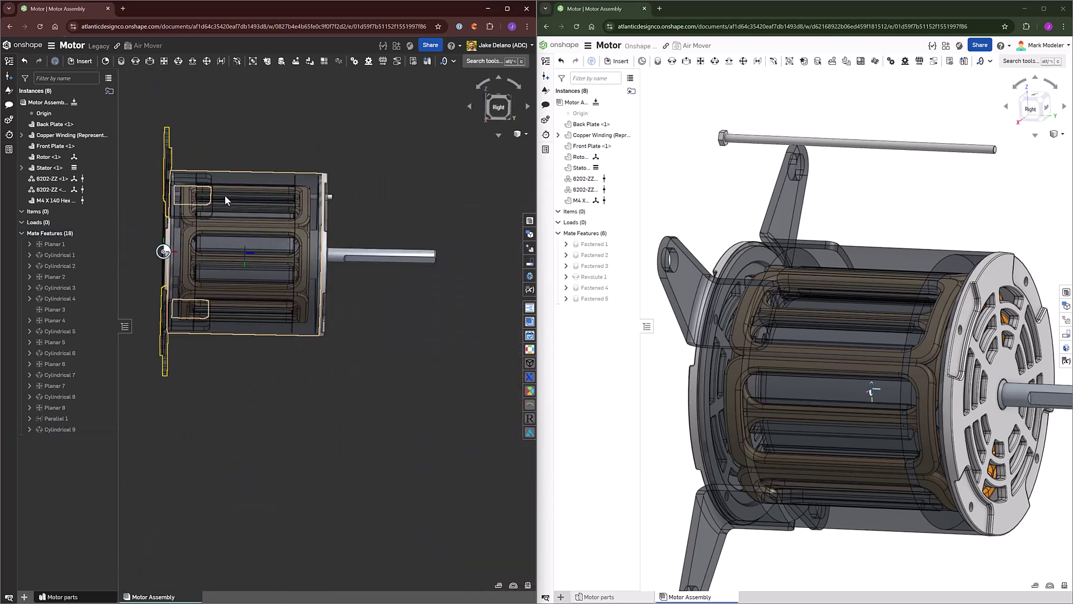
{"action": "right_click_drag", "start_coordinate": [225, 196], "coordinate": [174, 217]}
{"action": "scroll", "coordinate": [356, 161], "scroll_direction": "up", "scroll_amount": 4}
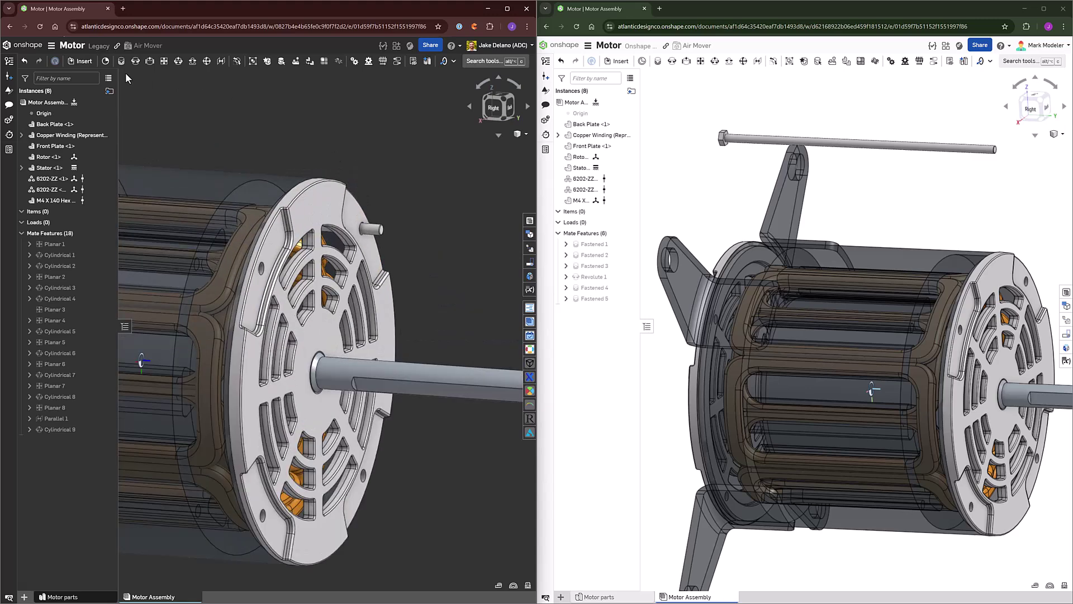
{"action": "left_click", "coordinate": [79, 61]}
{"action": "left_click", "coordinate": [208, 95]}
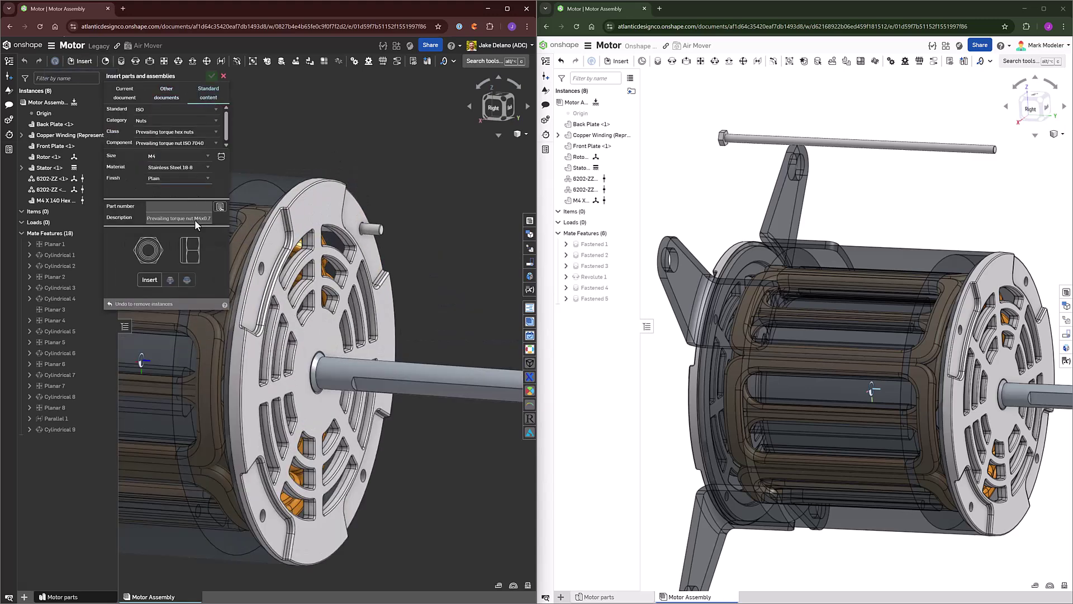
{"action": "left_click_drag", "start_coordinate": [149, 250], "coordinate": [405, 162]}
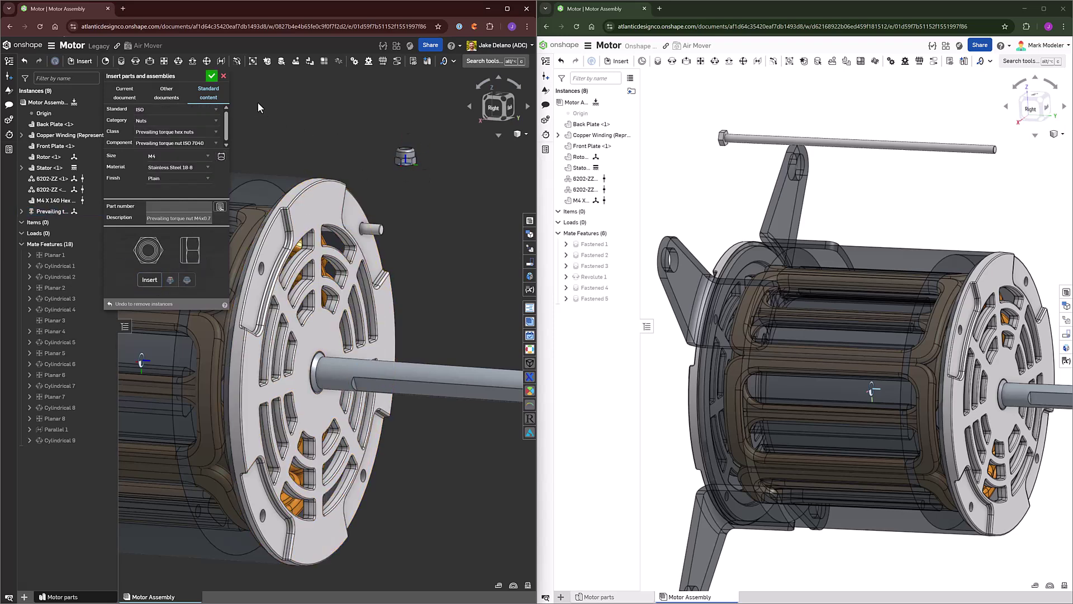
{"action": "left_click", "coordinate": [219, 79]}
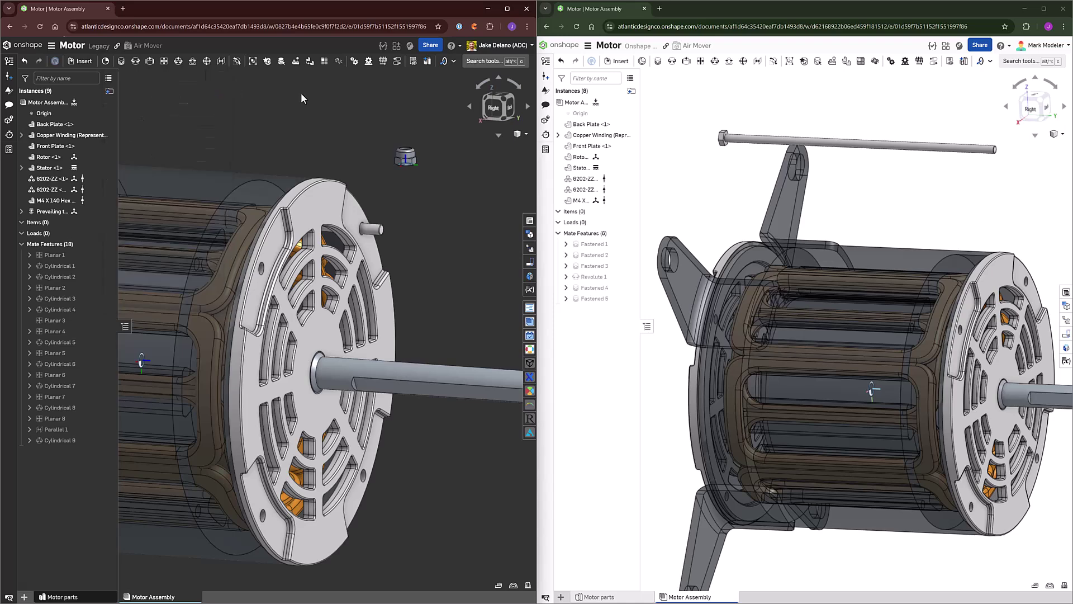
Add a planar mate between the nut's base face and the Front Plate's outer face at the hole where the bolt protrudes
{"action": "key", "text": "s"}
{"action": "left_click", "coordinate": [373, 114]}
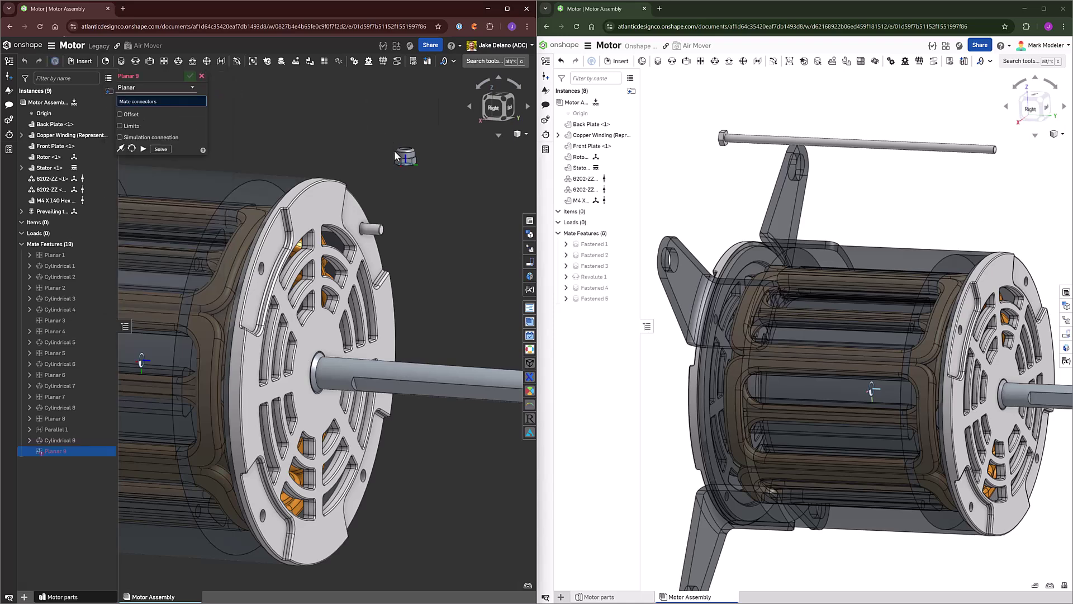
{"action": "scroll", "coordinate": [395, 150], "scroll_direction": "up", "scroll_amount": 4}
{"action": "scroll", "coordinate": [417, 169], "scroll_direction": "up", "scroll_amount": 4}
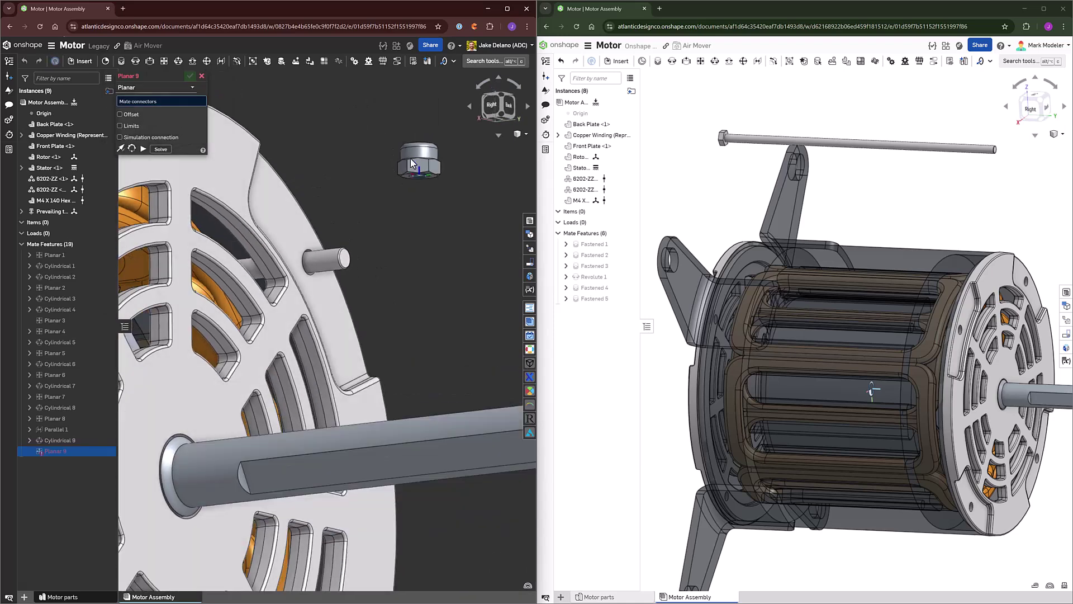
{"action": "left_click", "coordinate": [434, 181]}
{"action": "scroll", "coordinate": [430, 184], "scroll_direction": "down", "scroll_amount": 4}
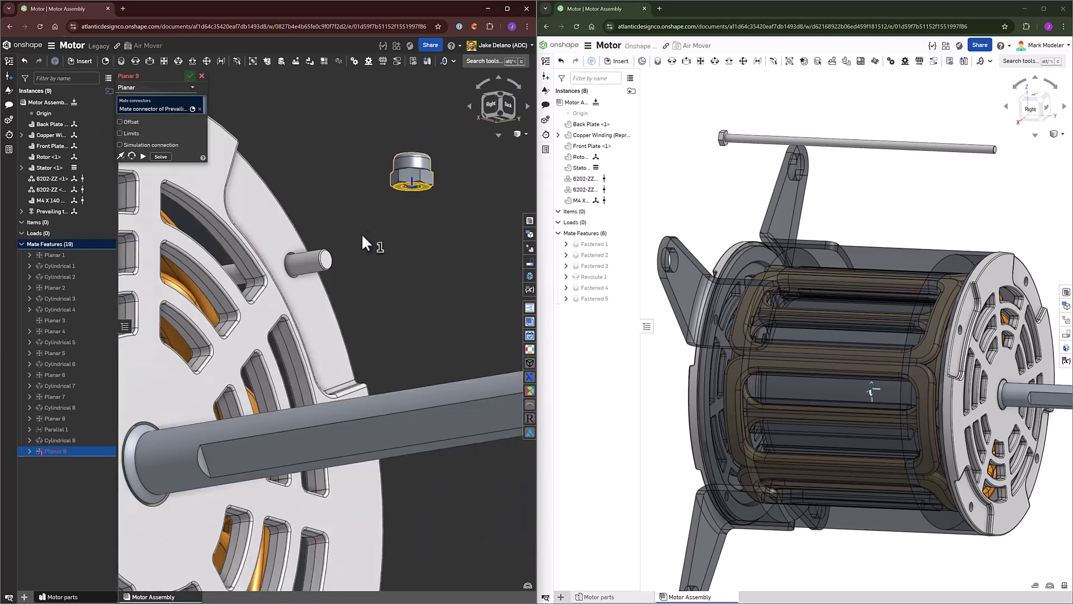
{"action": "left_click", "coordinate": [291, 252]}
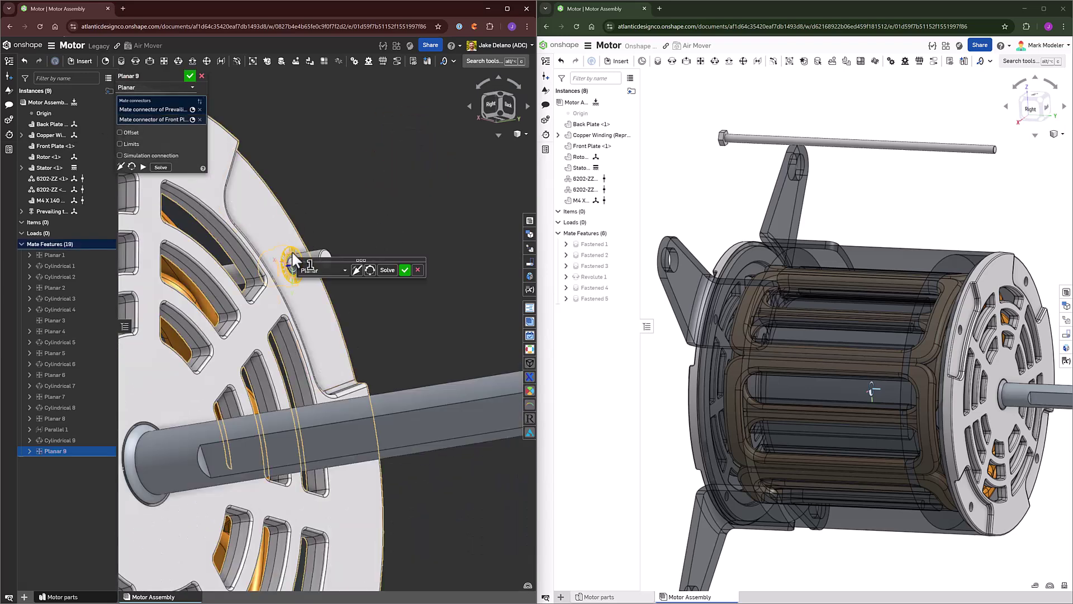
{"action": "left_click", "coordinate": [191, 77]}
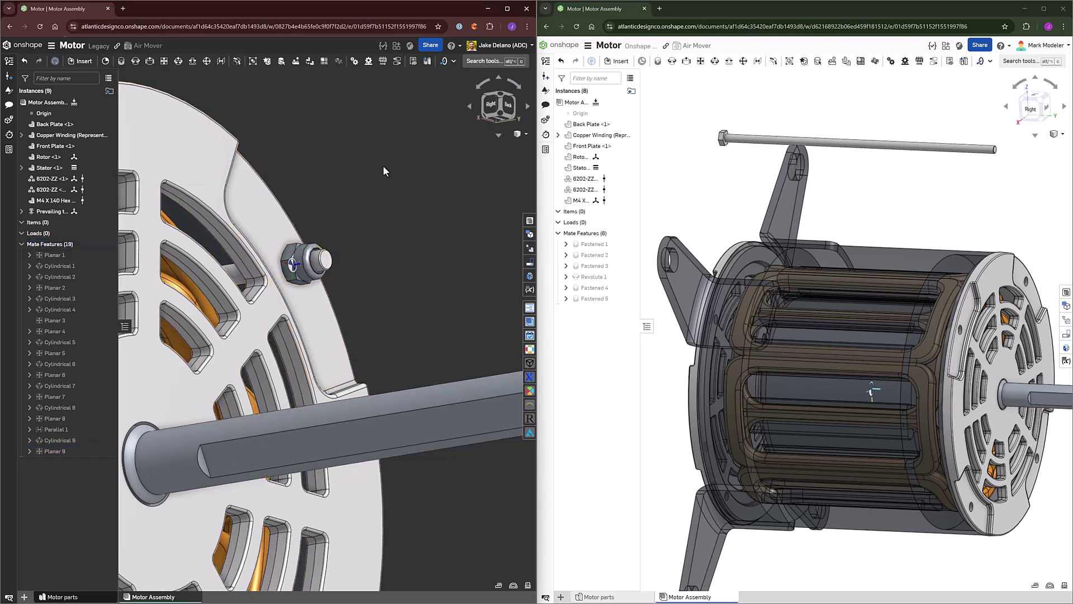
Move the nut clear of the Front Plate and align its bore with the bolt's shank using a cylindrical mate
{"action": "left_click_drag", "start_coordinate": [324, 229], "coordinate": [395, 197]}
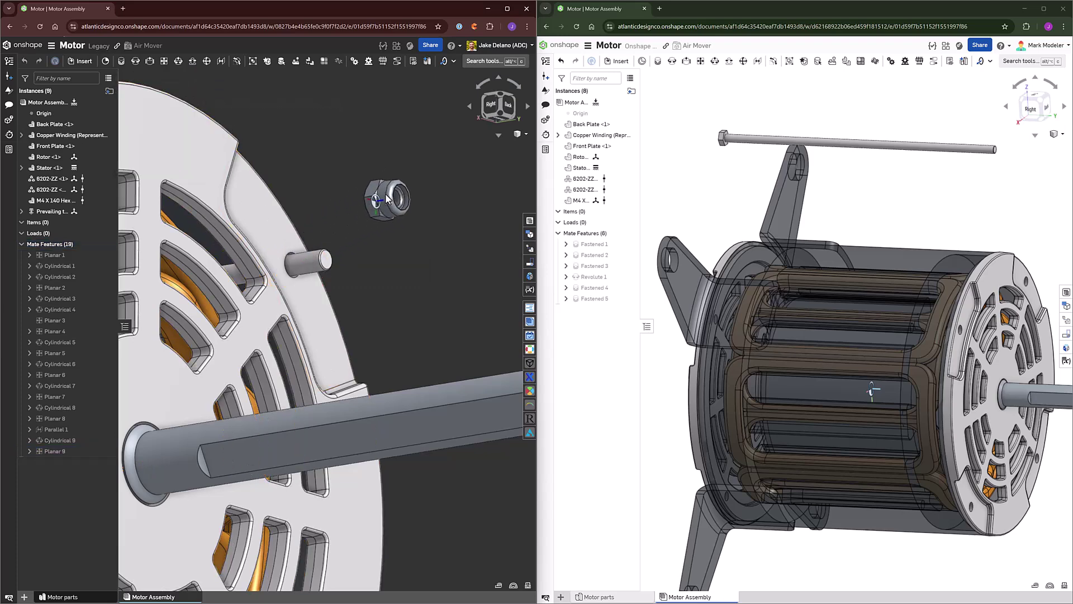
{"action": "key", "text": "s"}
{"action": "left_click", "coordinate": [413, 203]}
{"action": "scroll", "coordinate": [396, 200], "scroll_direction": "up", "scroll_amount": 3}
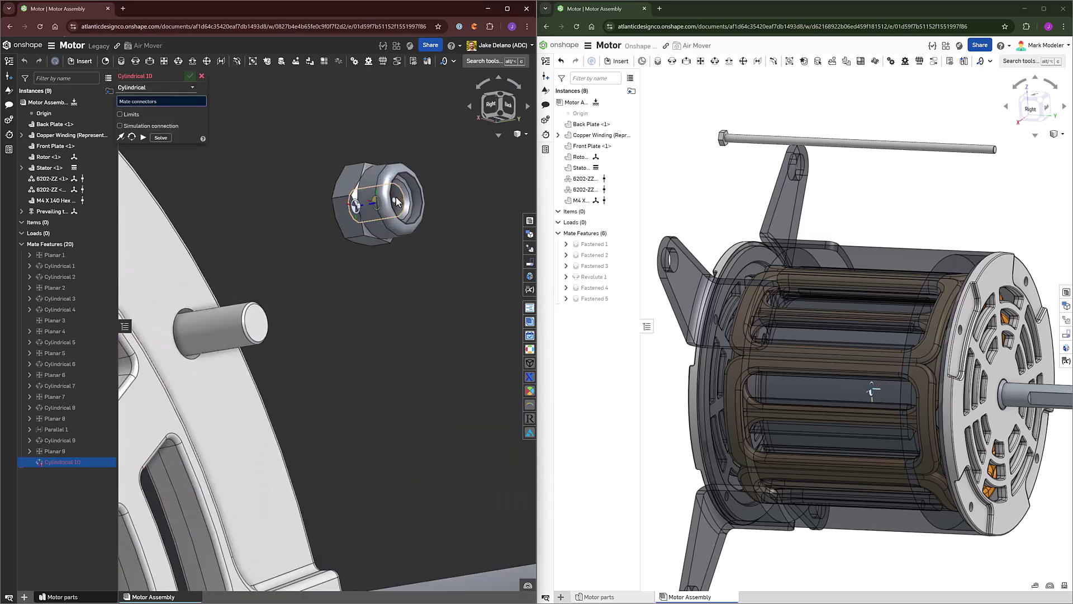
{"action": "left_click", "coordinate": [396, 200]}
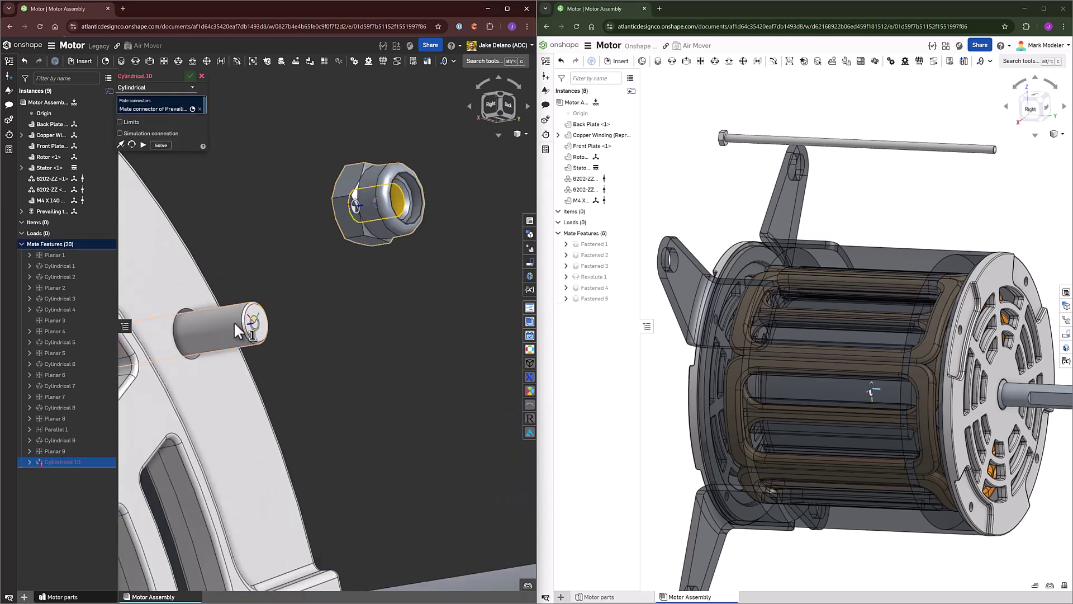
{"action": "left_click", "coordinate": [234, 321]}
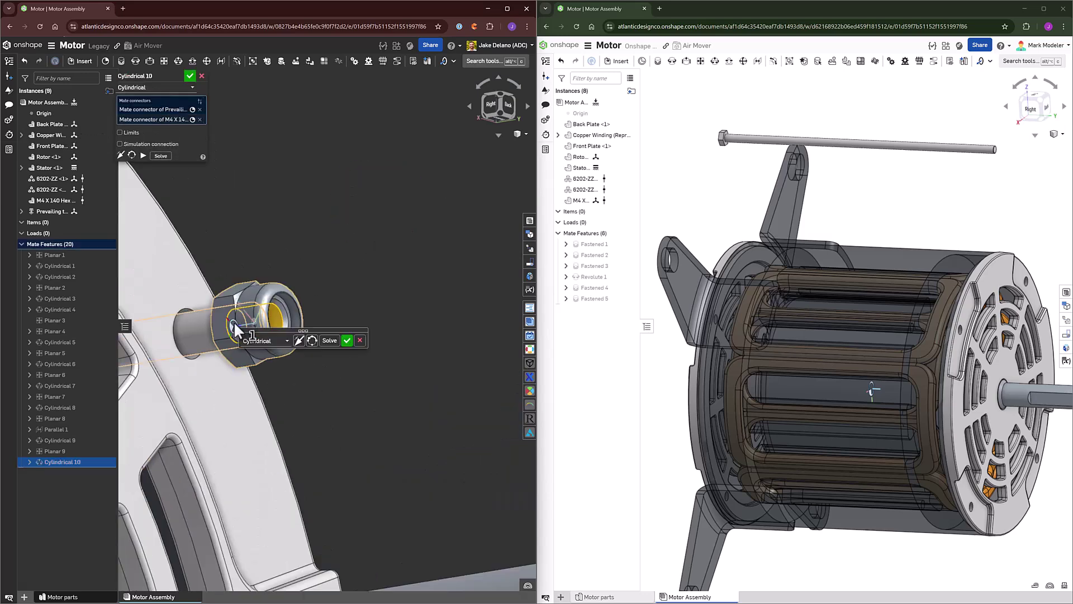
{"action": "left_click", "coordinate": [190, 76]}
{"action": "scroll", "coordinate": [324, 201], "scroll_direction": "down", "scroll_amount": 3}
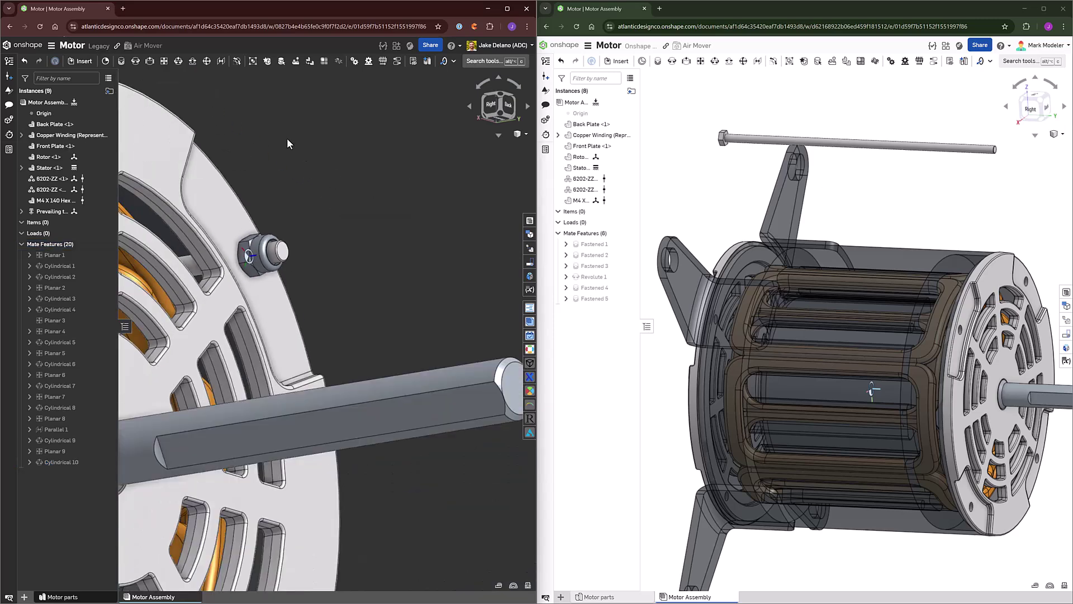
Try to add a parallel mate between one flat side of the nut and the mate connector at the Back Plate's center
{"action": "left_click", "coordinate": [216, 62]}
{"action": "scroll", "coordinate": [250, 273], "scroll_direction": "up", "scroll_amount": 2}
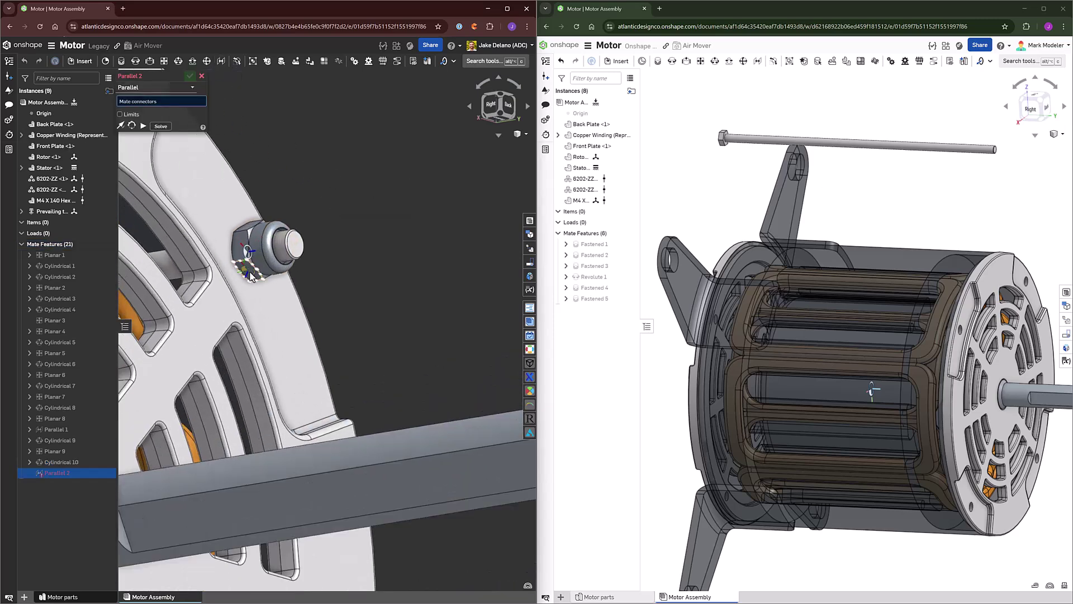
{"action": "left_click", "coordinate": [250, 273]}
{"action": "scroll", "coordinate": [364, 250], "scroll_direction": "down", "scroll_amount": 6}
{"action": "right_click_drag", "start_coordinate": [239, 271], "coordinate": [314, 306]}
{"action": "scroll", "coordinate": [320, 334], "scroll_direction": "up", "scroll_amount": 5}
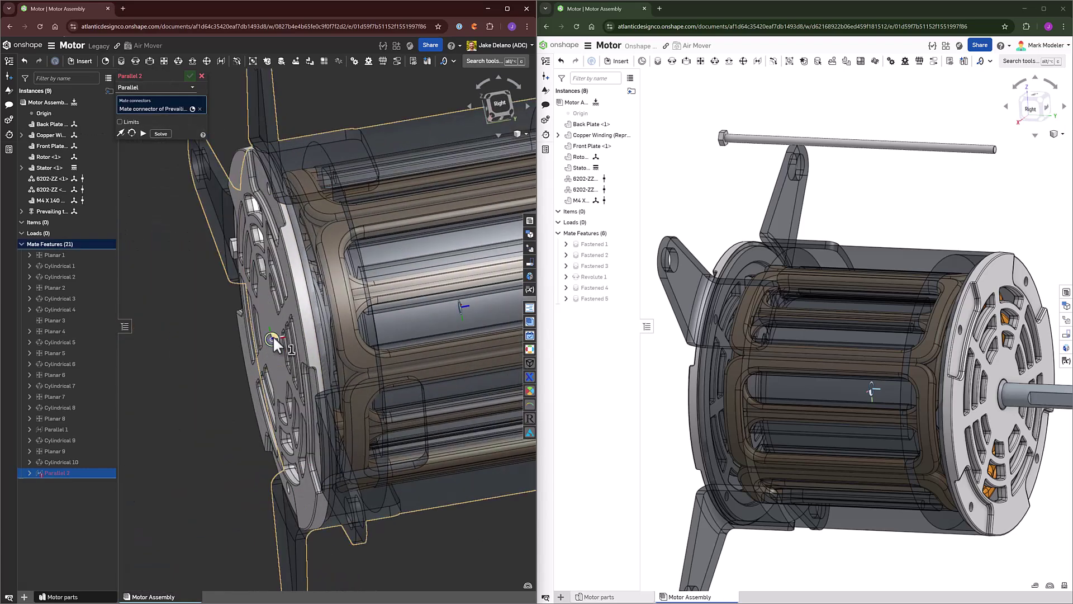
{"action": "left_click", "coordinate": [273, 339]}
{"action": "scroll", "coordinate": [273, 337], "scroll_direction": "down", "scroll_amount": 4}
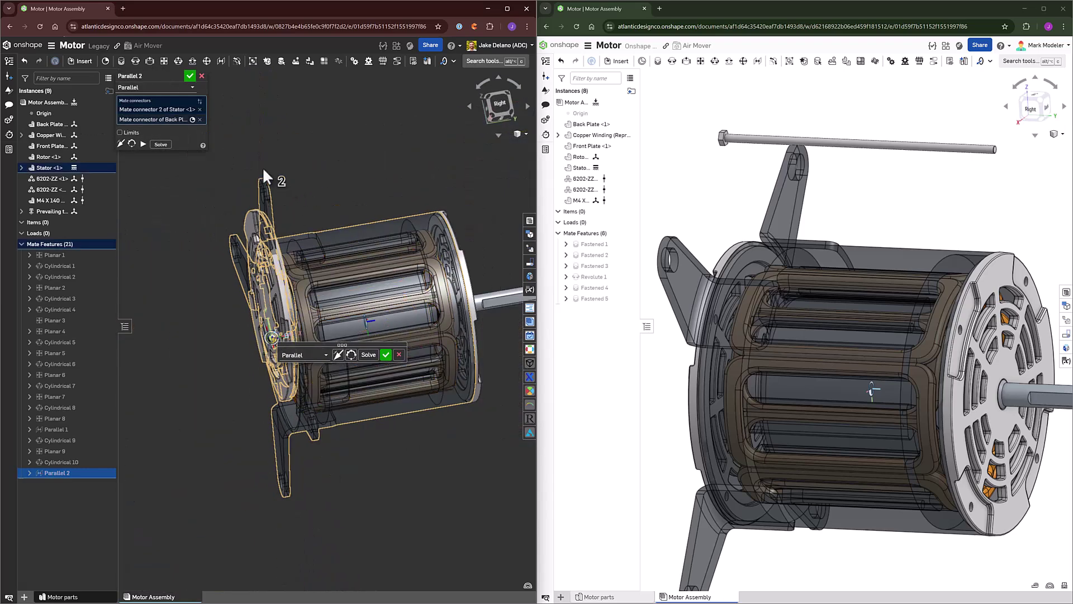
{"action": "left_click", "coordinate": [190, 76]}
Undo the last parallel mate
{"action": "right_click_drag", "start_coordinate": [363, 148], "coordinate": [327, 168]}
{"action": "middle_click_drag", "start_coordinate": [327, 168], "coordinate": [254, 143]}
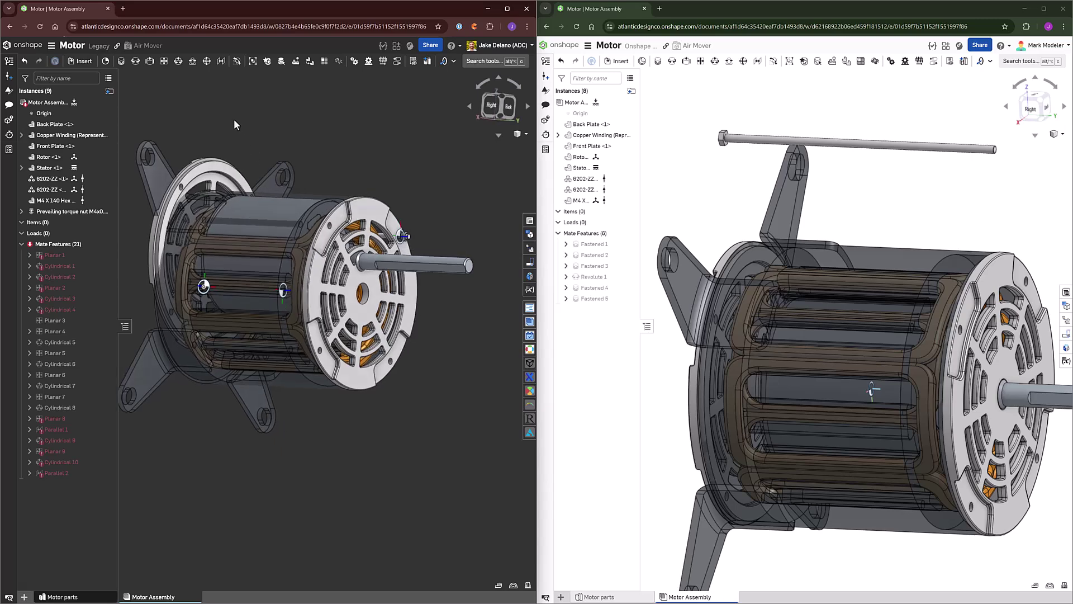
{"action": "key", "text": "ctrl+z"}
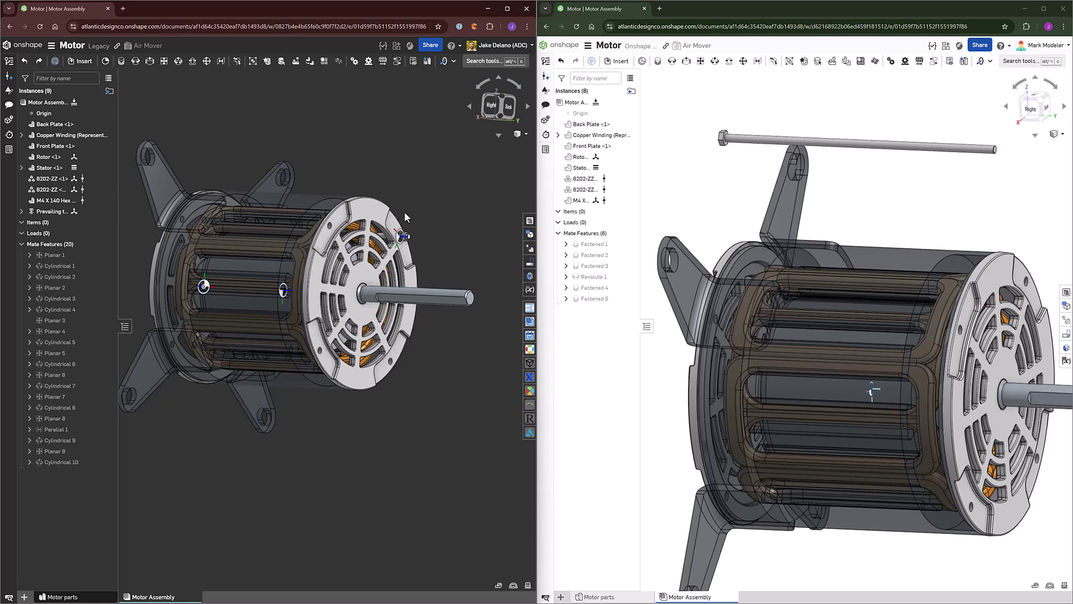
{"action": "scroll", "coordinate": [412, 237], "scroll_direction": "up", "scroll_amount": 6}
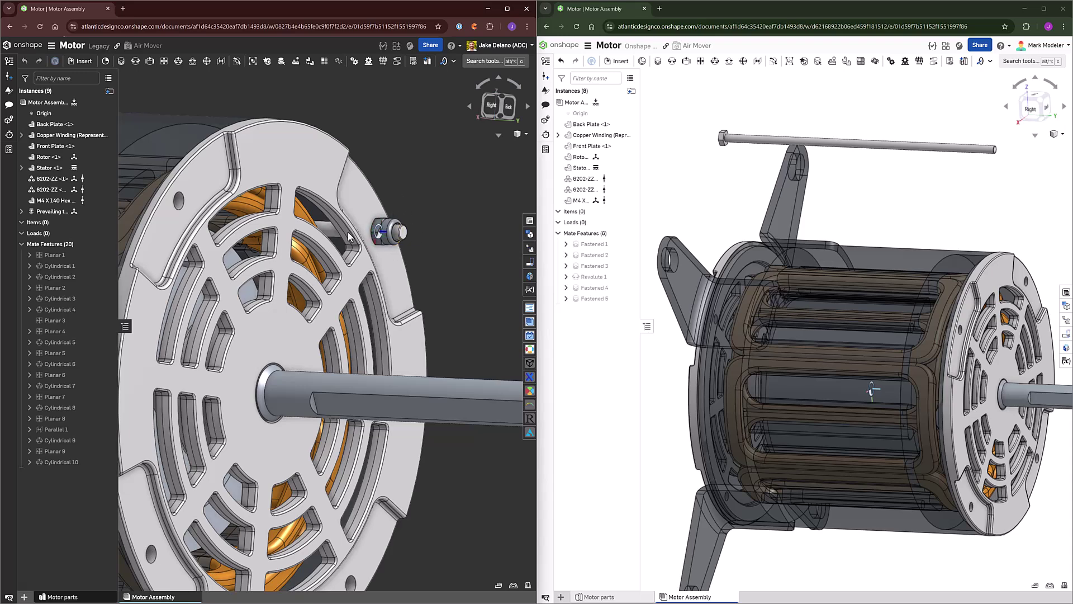
Create a circular pattern of the M4 X 140 hex bolt and its nut around the Copper Winding's mate connector with 4 instances over 360 degrees
{"action": "scroll", "coordinate": [445, 170], "scroll_direction": "down", "scroll_amount": 10}
{"action": "right_click_drag", "start_coordinate": [227, 144], "coordinate": [294, 170]}
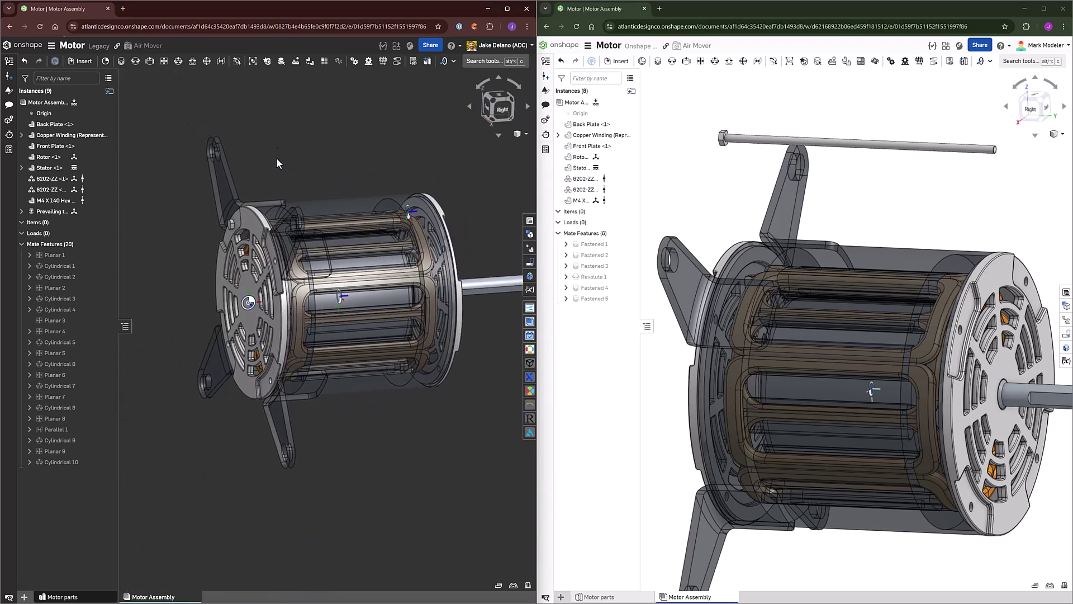
{"action": "key", "text": "s"}
{"action": "left_click", "coordinate": [310, 61]}
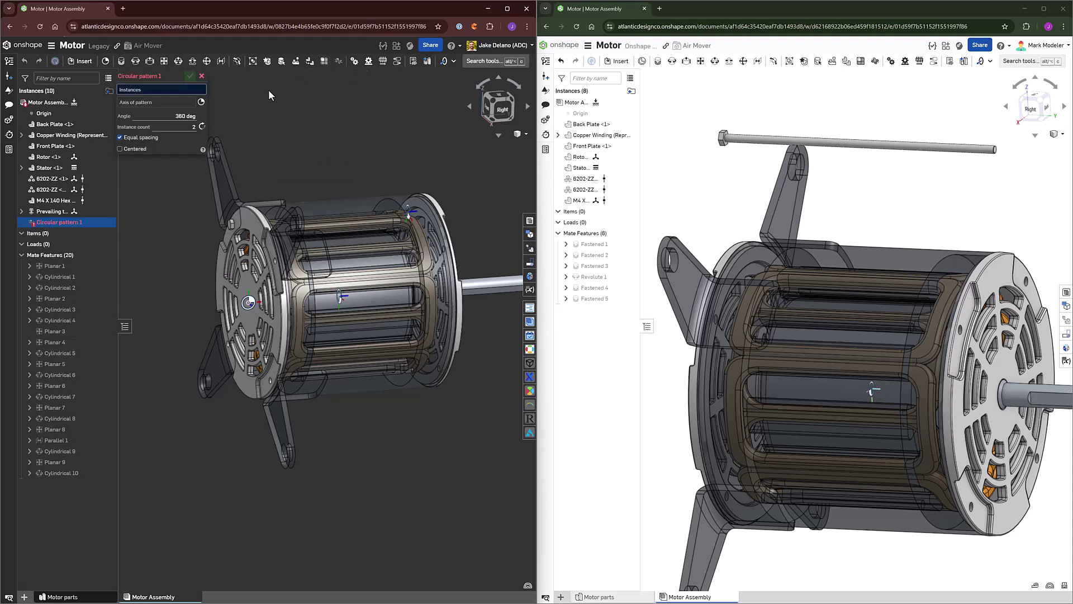
{"action": "left_click", "coordinate": [48, 201]}
{"action": "left_click", "coordinate": [48, 212]}
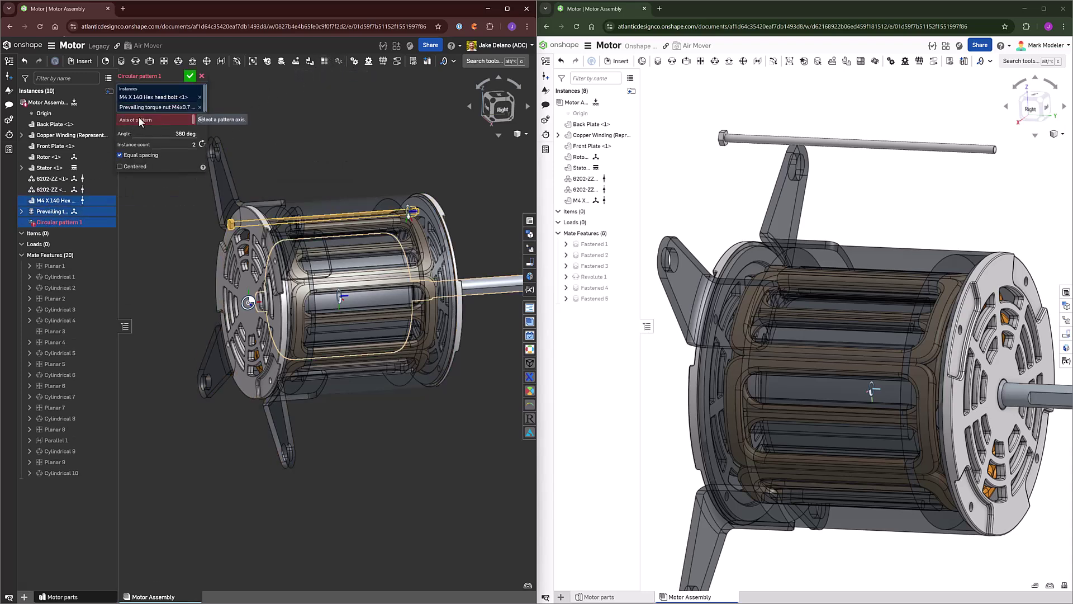
{"action": "left_click", "coordinate": [140, 120]}
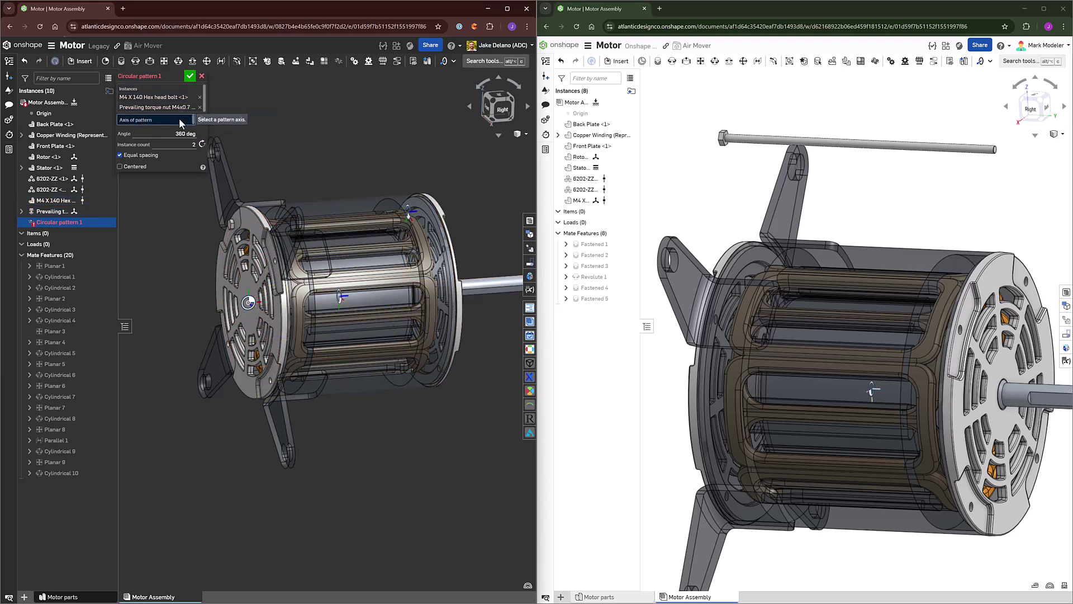
{"action": "left_click", "coordinate": [339, 299]}
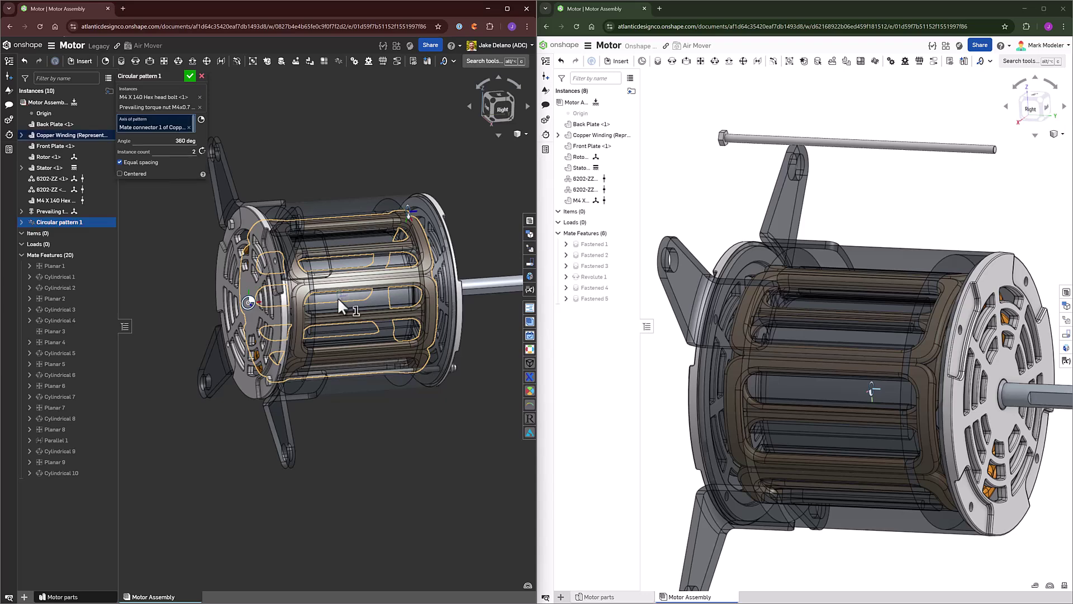
{"action": "type", "text": "4"}
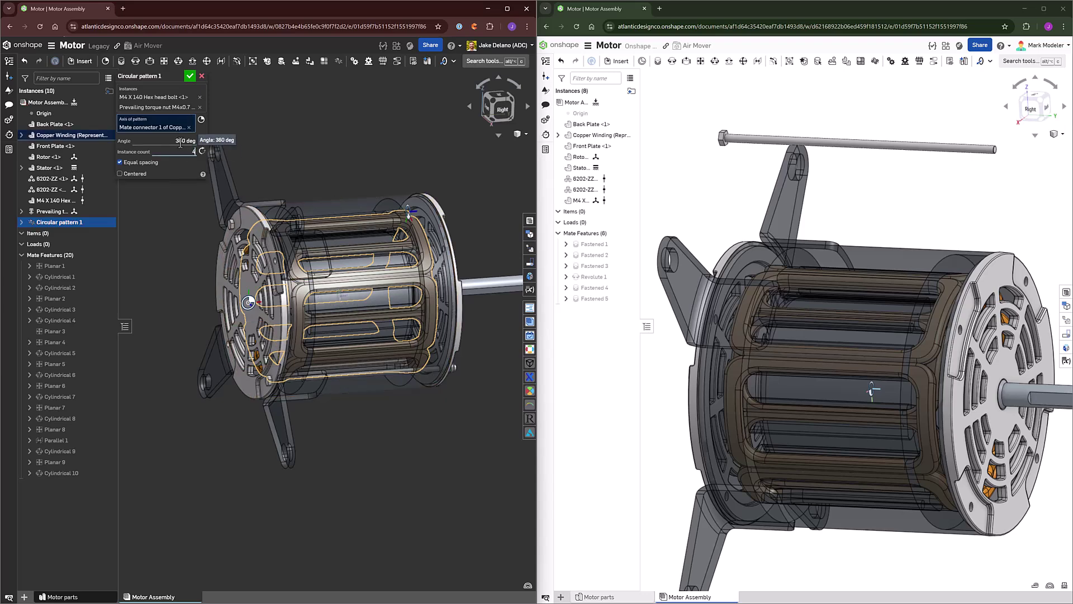
{"action": "left_click", "coordinate": [190, 76]}
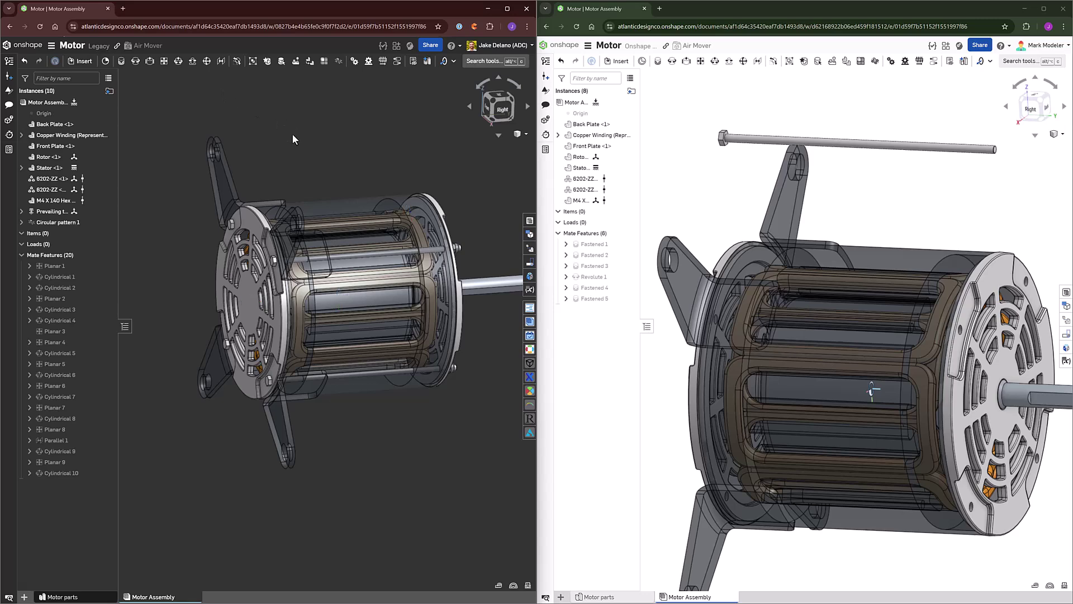
Examine the patterned bolts and nuts around the Front Plate
{"action": "right_click_drag", "start_coordinate": [362, 157], "coordinate": [311, 165]}
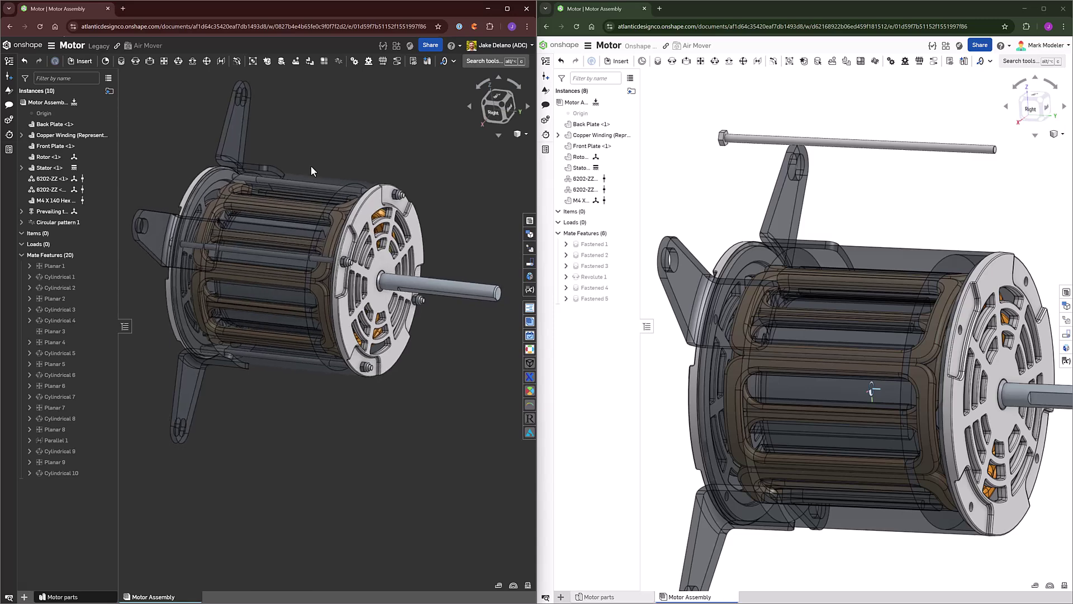
{"action": "scroll", "coordinate": [403, 172], "scroll_direction": "up", "scroll_amount": 1}
{"action": "scroll", "coordinate": [404, 173], "scroll_direction": "up", "scroll_amount": 2}
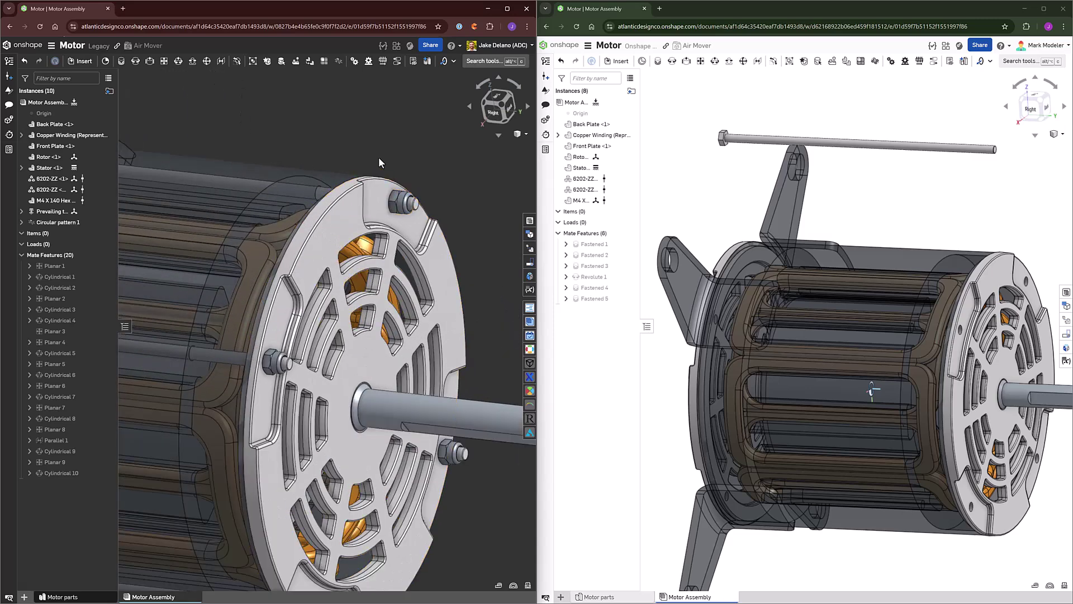
{"action": "scroll", "coordinate": [401, 167], "scroll_direction": "down", "scroll_amount": 3}
{"action": "middle_click_drag", "start_coordinate": [349, 127], "coordinate": [354, 156]}
{"action": "mouse_move", "coordinate": [354, 155]}
{"action": "right_mouse_down"}
{"action": "mouse_move", "coordinate": [388, 157]}
{"action": "mouse_move", "coordinate": [358, 156]}
{"action": "right_mouse_up"}
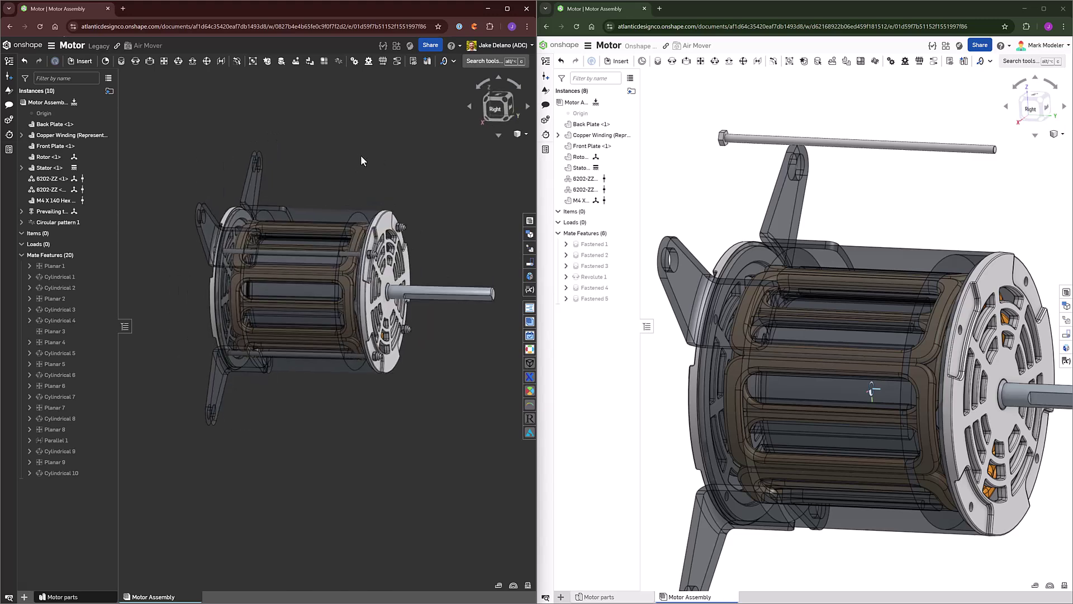
Switch to the other Motor document and fasten the underside of the M4 bolt's head to the Back Plate's bolt hole near the mounting leg
{"action": "left_click", "coordinate": [739, 179]}
{"action": "right_click_drag", "start_coordinate": [710, 200], "coordinate": [740, 149]}
{"action": "key", "text": "s"}
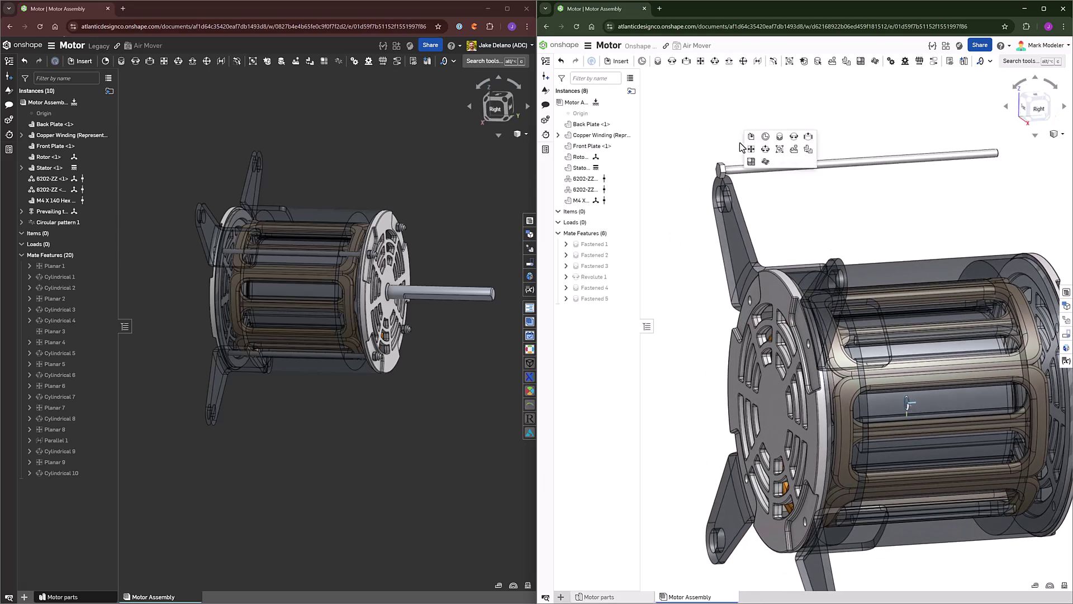
{"action": "left_click", "coordinate": [777, 145]}
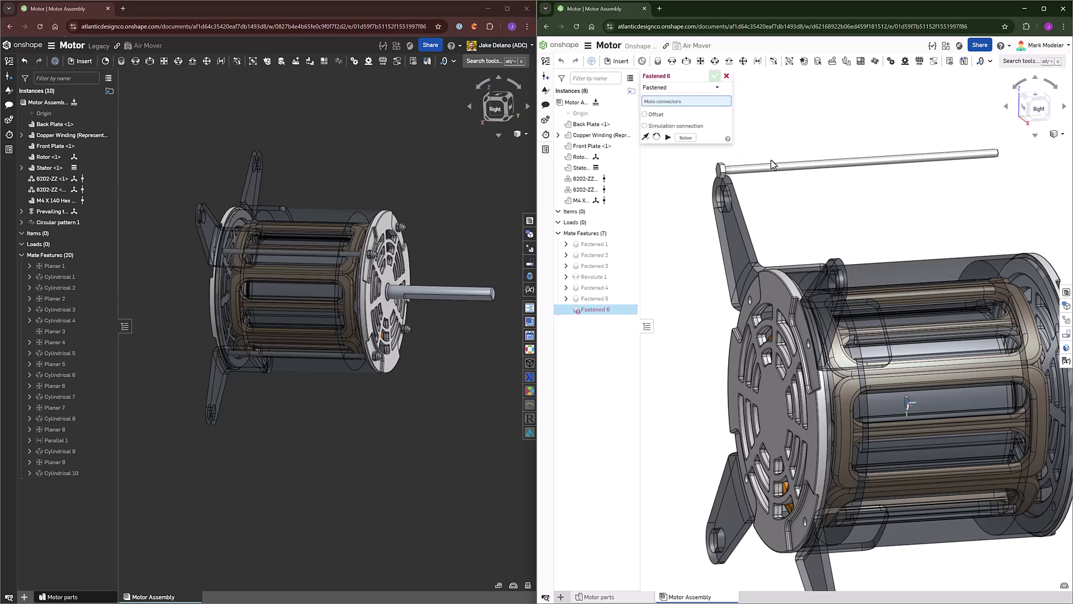
{"action": "scroll", "coordinate": [725, 177], "scroll_direction": "up", "scroll_amount": 5}
{"action": "scroll", "coordinate": [725, 176], "scroll_direction": "up", "scroll_amount": 2}
{"action": "left_click", "coordinate": [725, 168]}
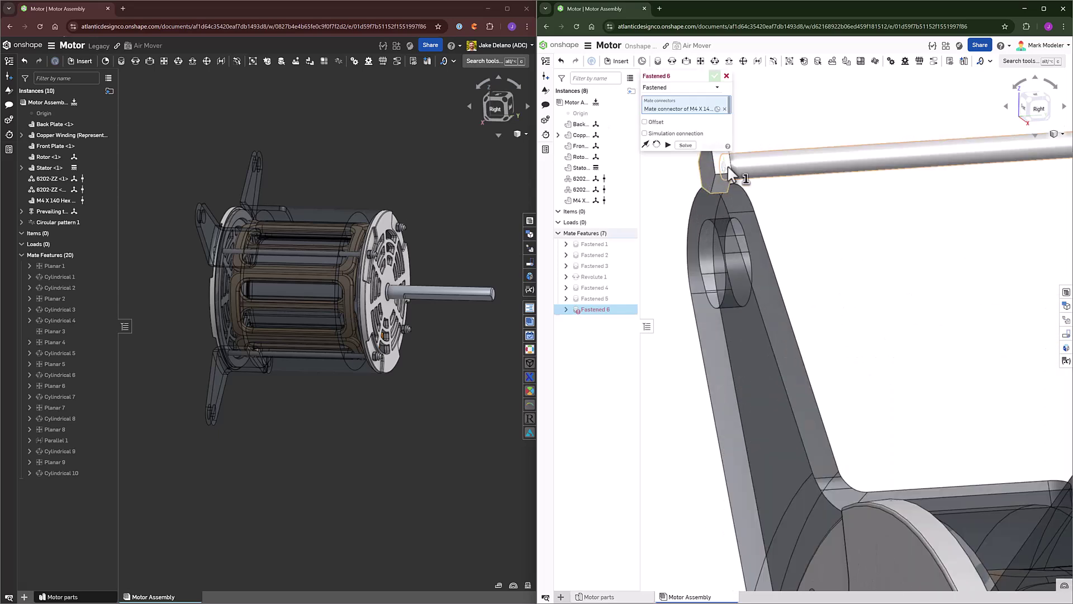
{"action": "scroll", "coordinate": [726, 167], "scroll_direction": "down", "scroll_amount": 5}
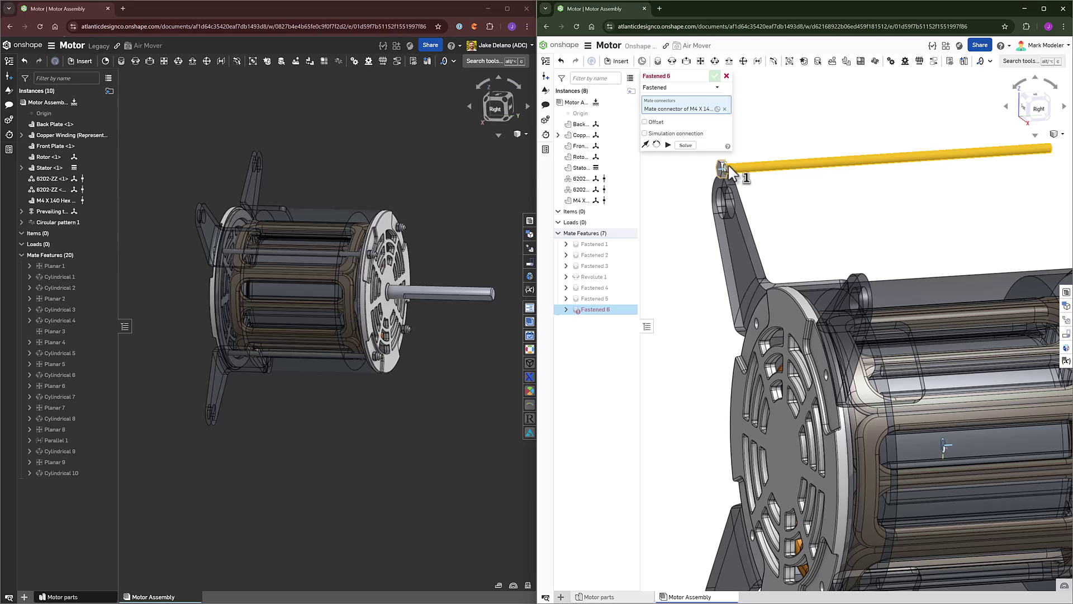
{"action": "right_click_drag", "start_coordinate": [740, 321], "coordinate": [758, 326]}
{"action": "scroll", "coordinate": [759, 330], "scroll_direction": "up", "scroll_amount": 2}
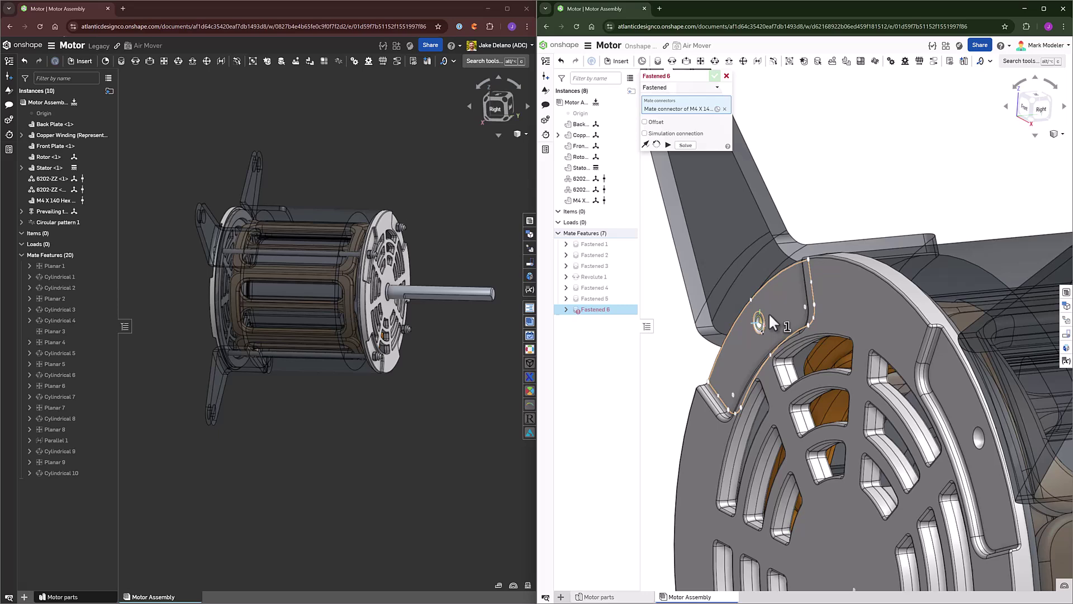
{"action": "left_click", "coordinate": [770, 315]}
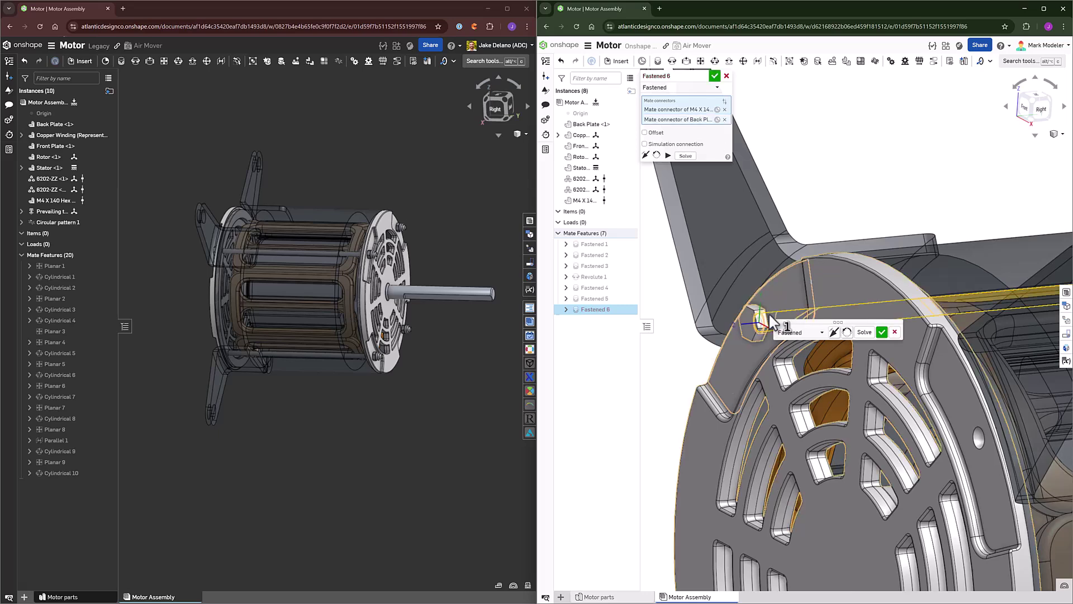
{"action": "left_click", "coordinate": [717, 76]}
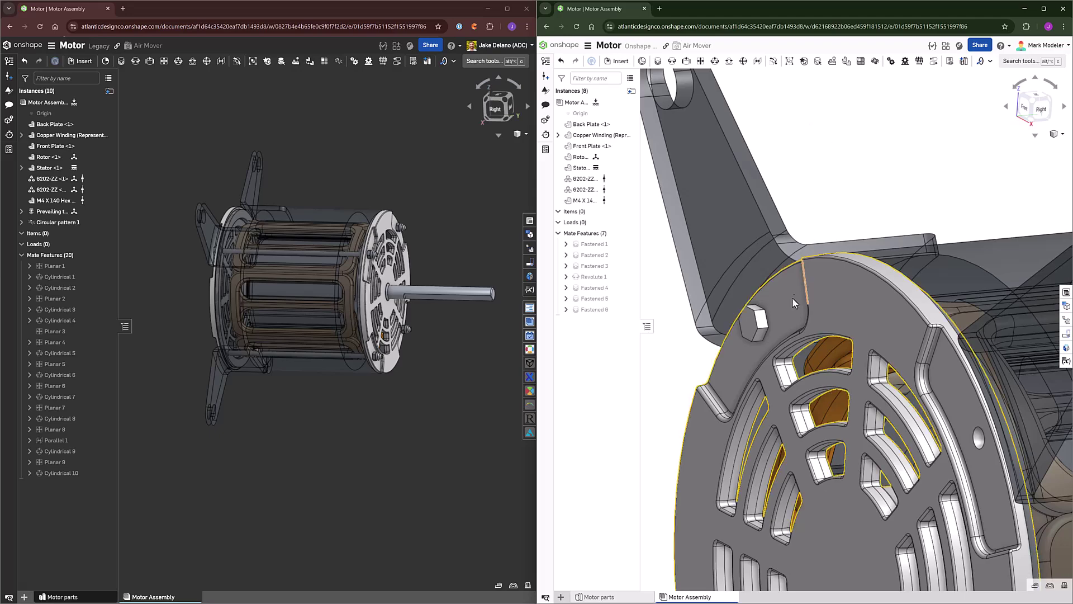
Examine the fastened bolt's position and head orientation on the Back Plate and along the motor
{"action": "scroll", "coordinate": [800, 296], "scroll_direction": "up", "scroll_amount": 2}
{"action": "scroll", "coordinate": [800, 301], "scroll_direction": "down", "scroll_amount": 5}
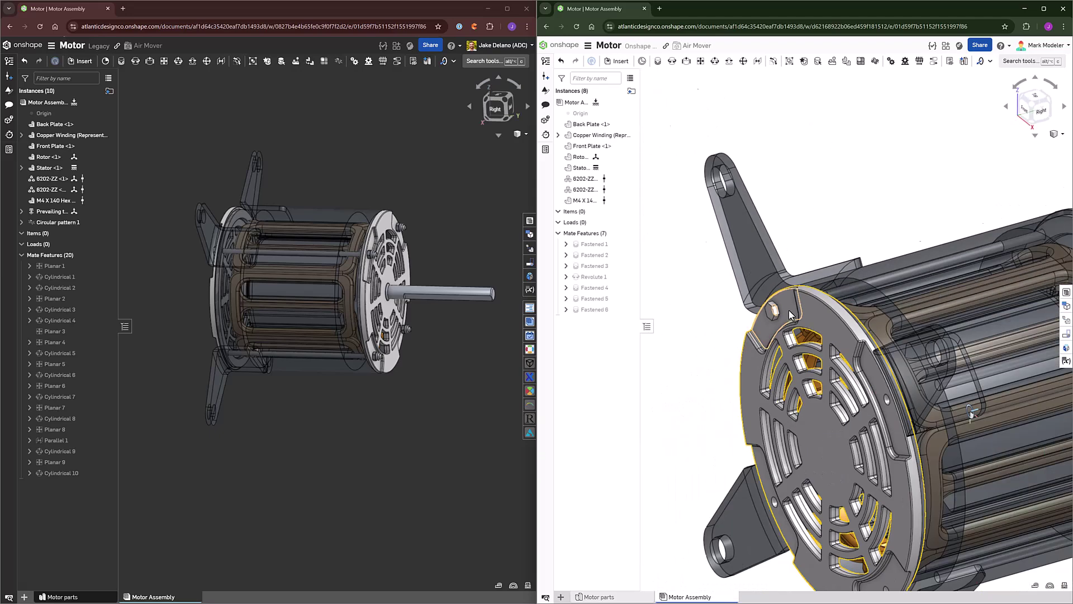
{"action": "right_click_drag", "start_coordinate": [789, 309], "coordinate": [825, 260]}
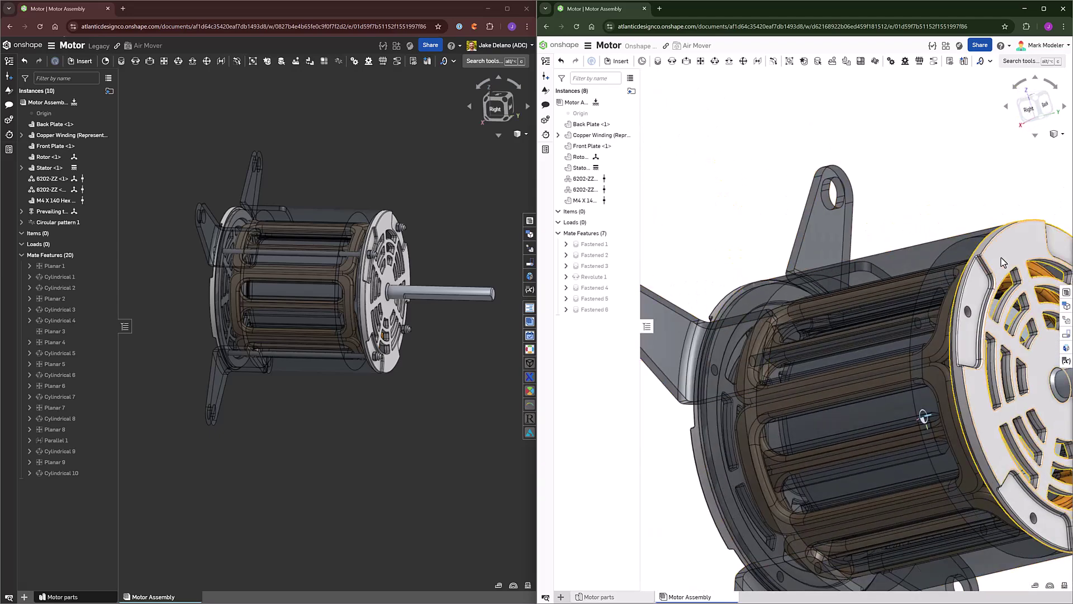
{"action": "right_click_drag", "start_coordinate": [1009, 263], "coordinate": [783, 269]}
{"action": "scroll", "coordinate": [777, 268], "scroll_direction": "up", "scroll_amount": 6}
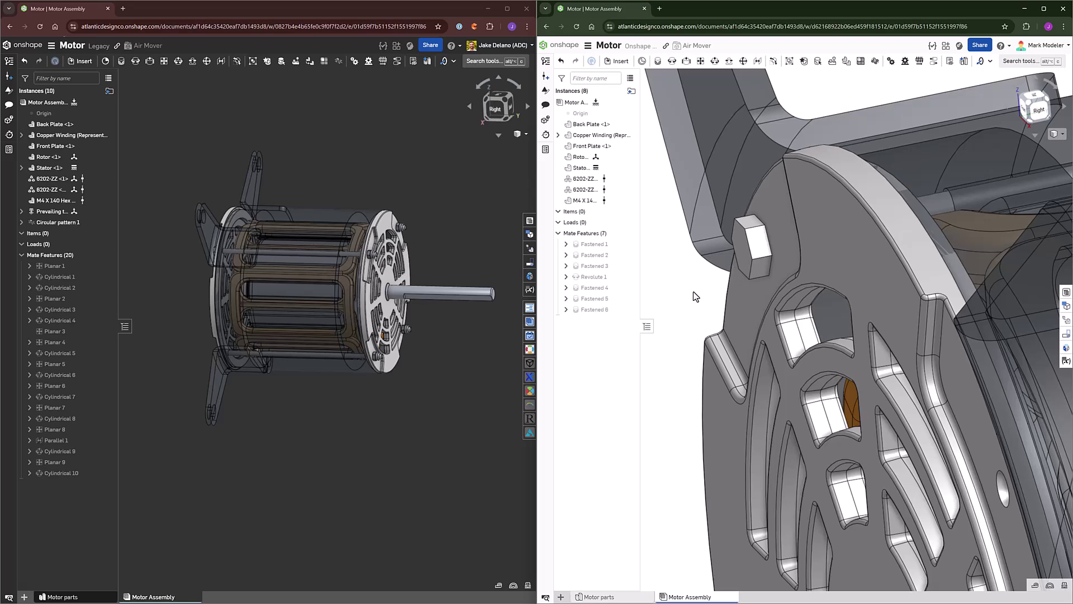
{"action": "left_click", "coordinate": [586, 200]}
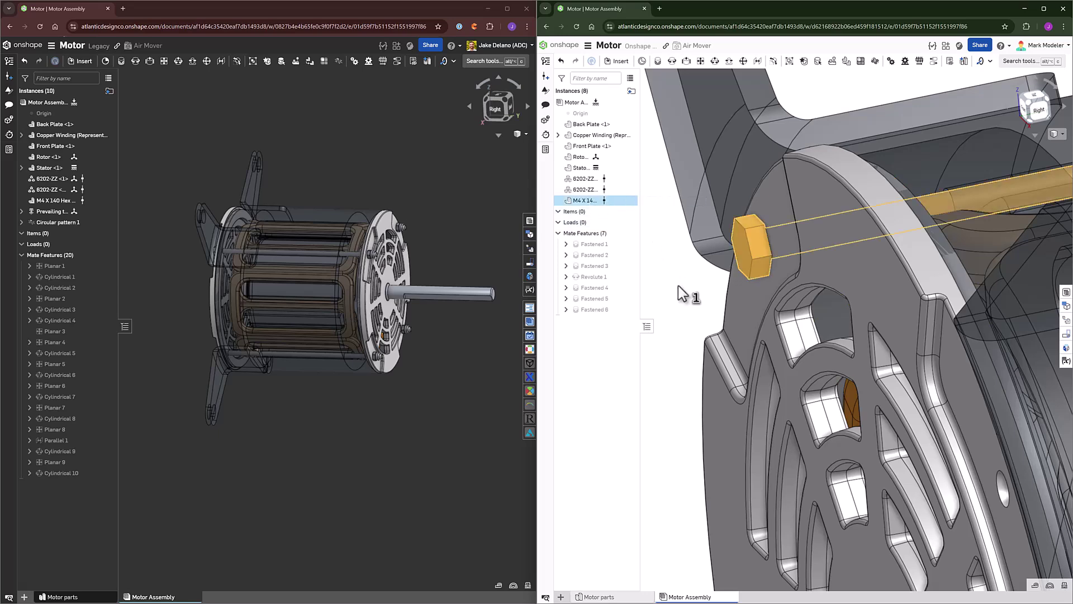
{"action": "left_click", "coordinate": [679, 285]}
{"action": "key", "text": "f"}
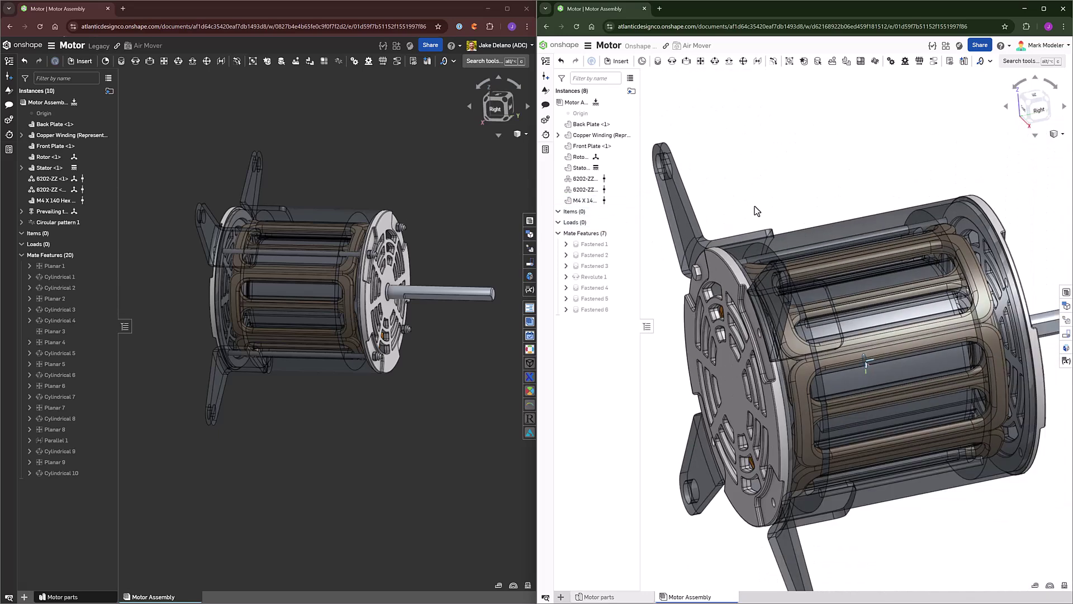
Choose the ISO 7040 prevailing torque nut from the ISO prevailing torque hex nuts in the standard content for insertion
{"action": "right_click_drag", "start_coordinate": [759, 210], "coordinate": [871, 172]}
{"action": "left_click", "coordinate": [617, 61]}
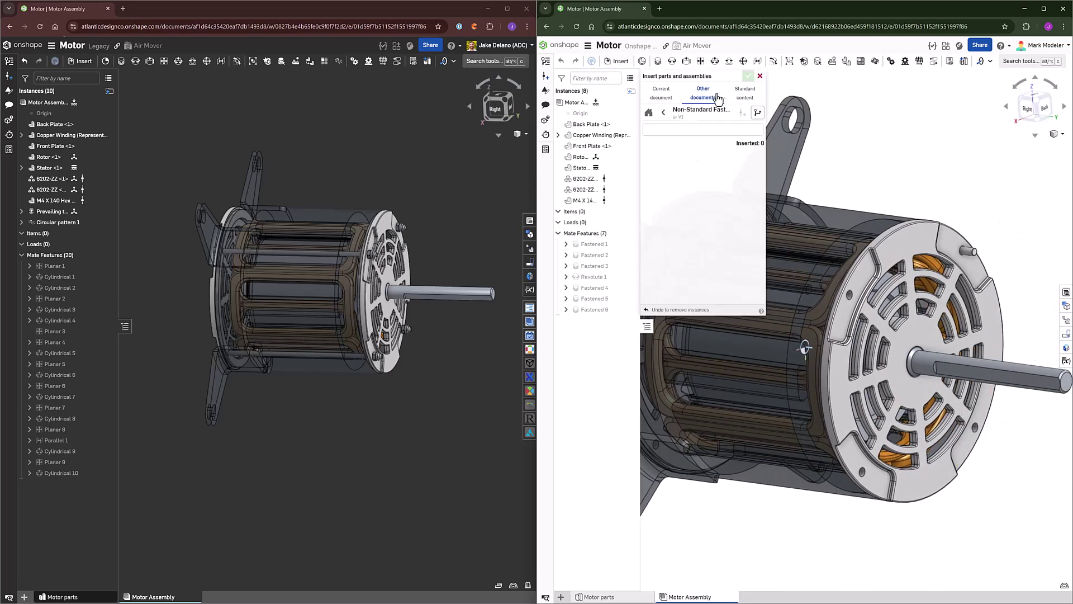
{"action": "left_click", "coordinate": [744, 93]}
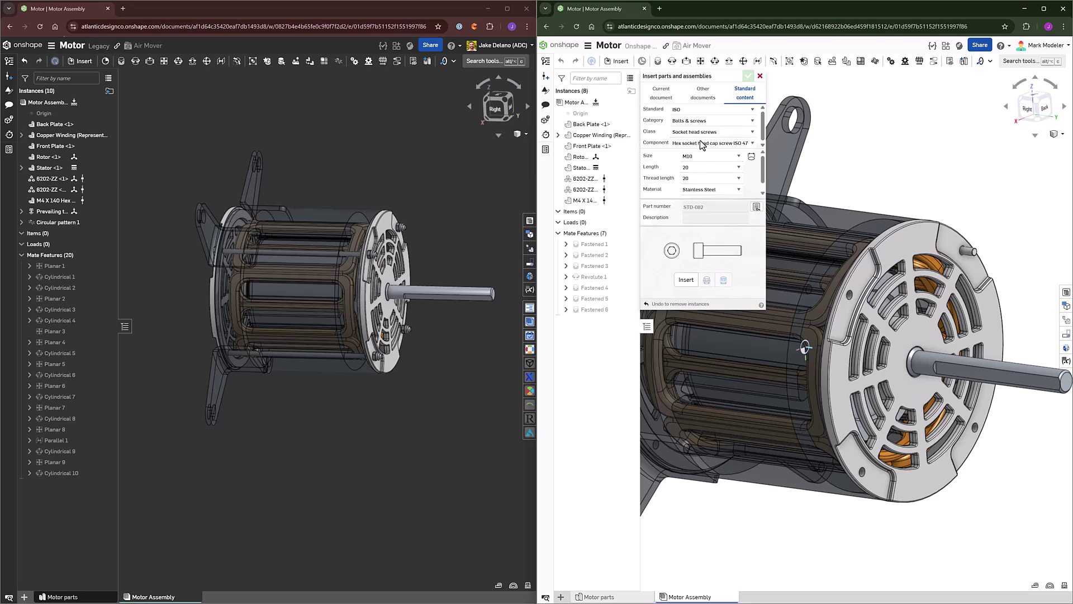
{"action": "left_click", "coordinate": [703, 122]}
{"action": "left_click", "coordinate": [687, 142]}
{"action": "left_click", "coordinate": [694, 131]}
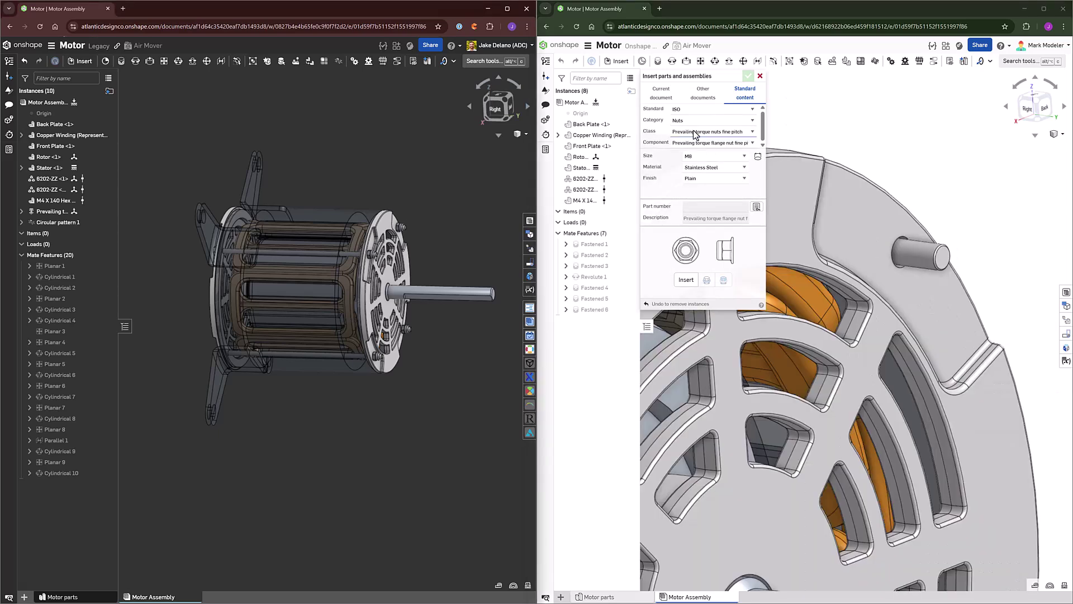
{"action": "left_click", "coordinate": [693, 164]}
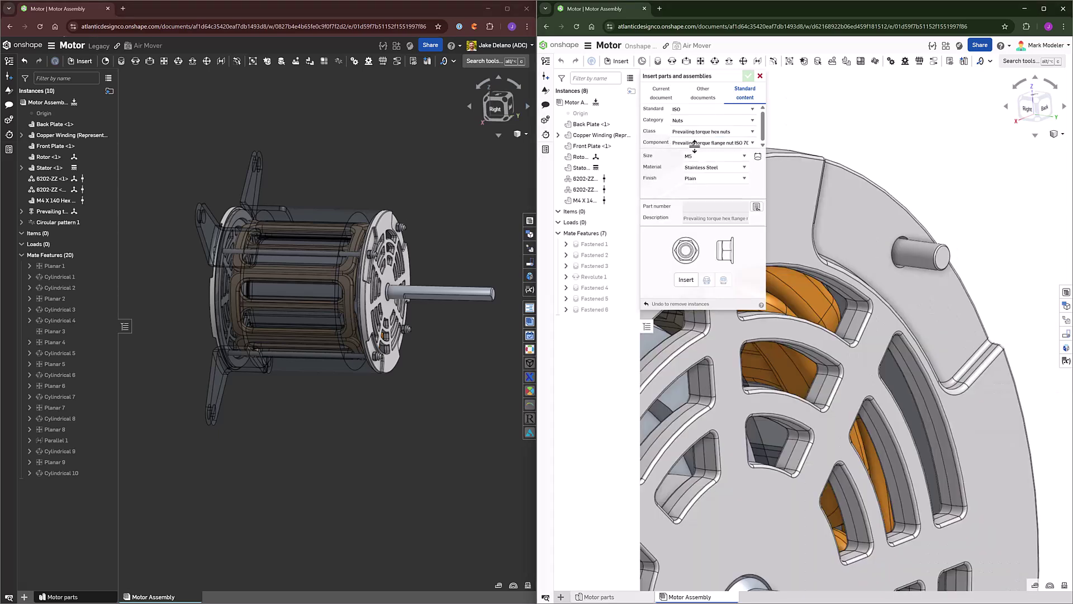
{"action": "left_click_drag", "start_coordinate": [696, 145], "coordinate": [696, 150]}
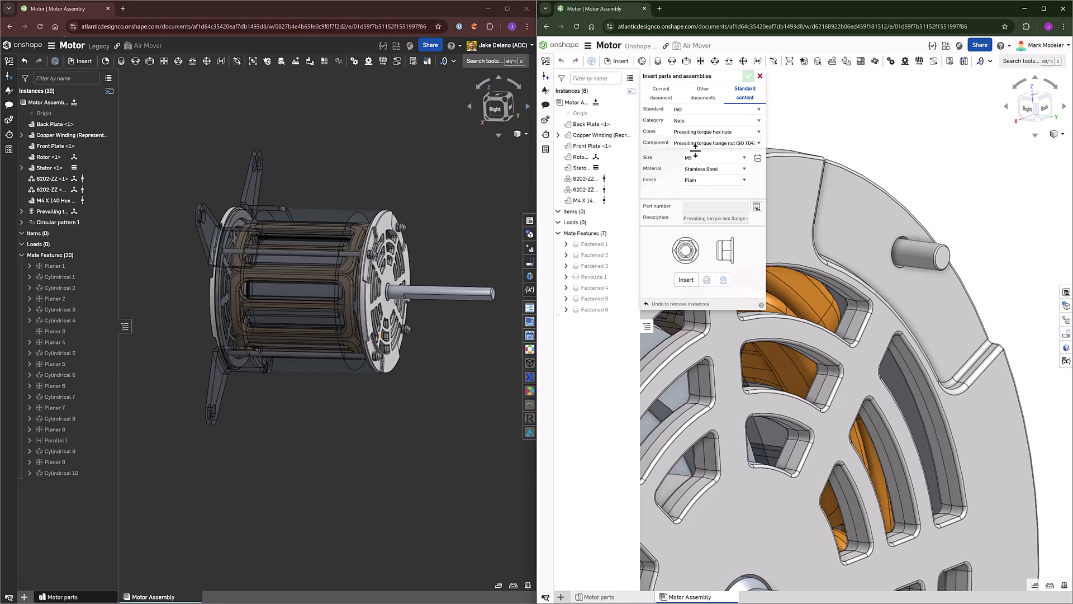
{"action": "left_click", "coordinate": [701, 147]}
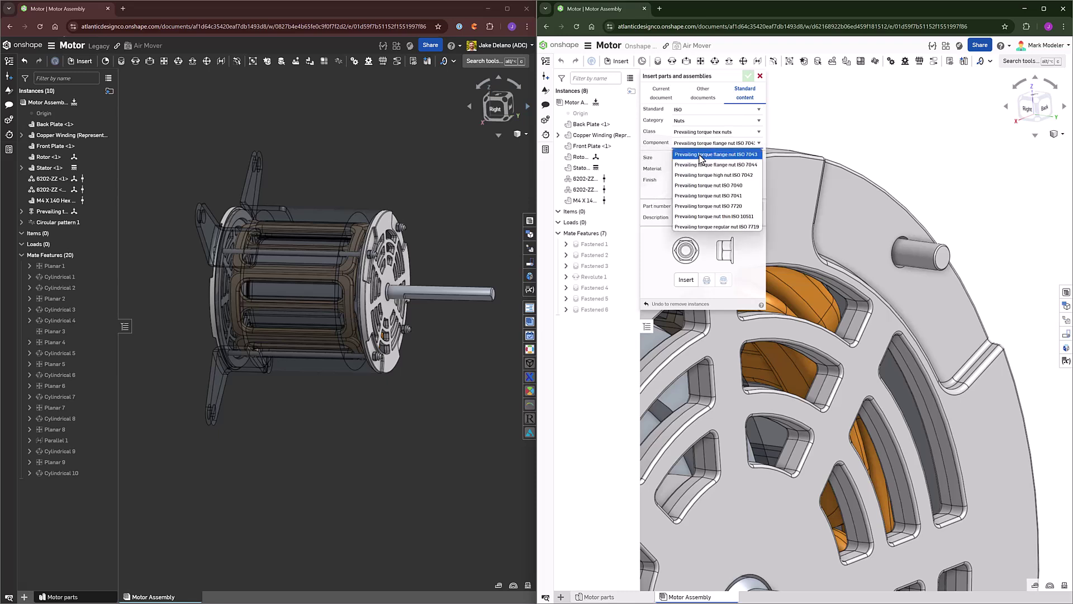
{"action": "left_click", "coordinate": [698, 185]}
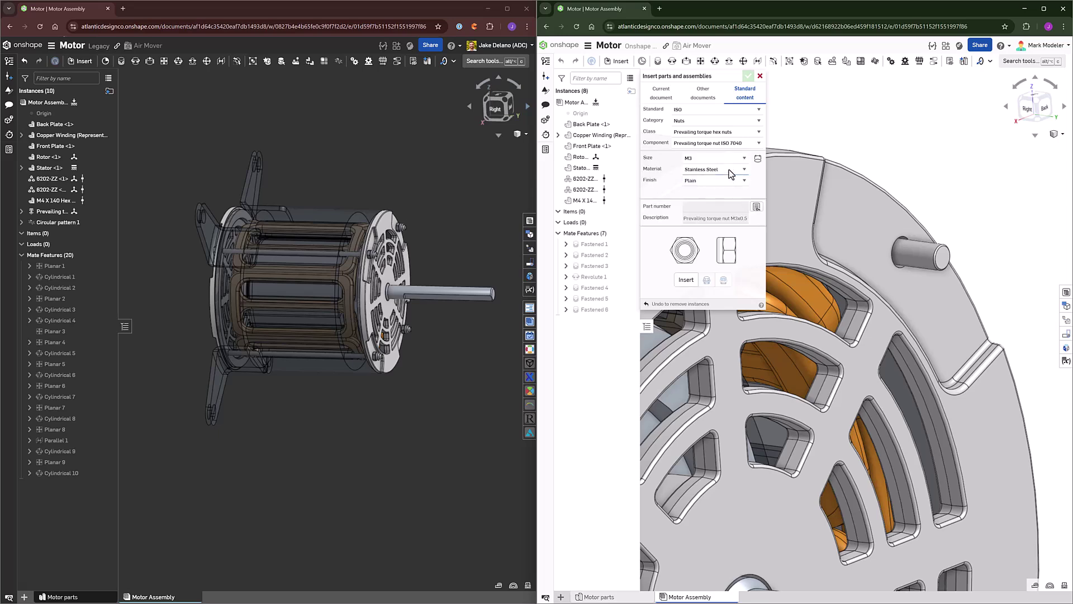
Size the nut to M4 from the protruding bolt's cylindrical face and insert it at the Front Plate's bolt hole
{"action": "left_click", "coordinate": [758, 158]}
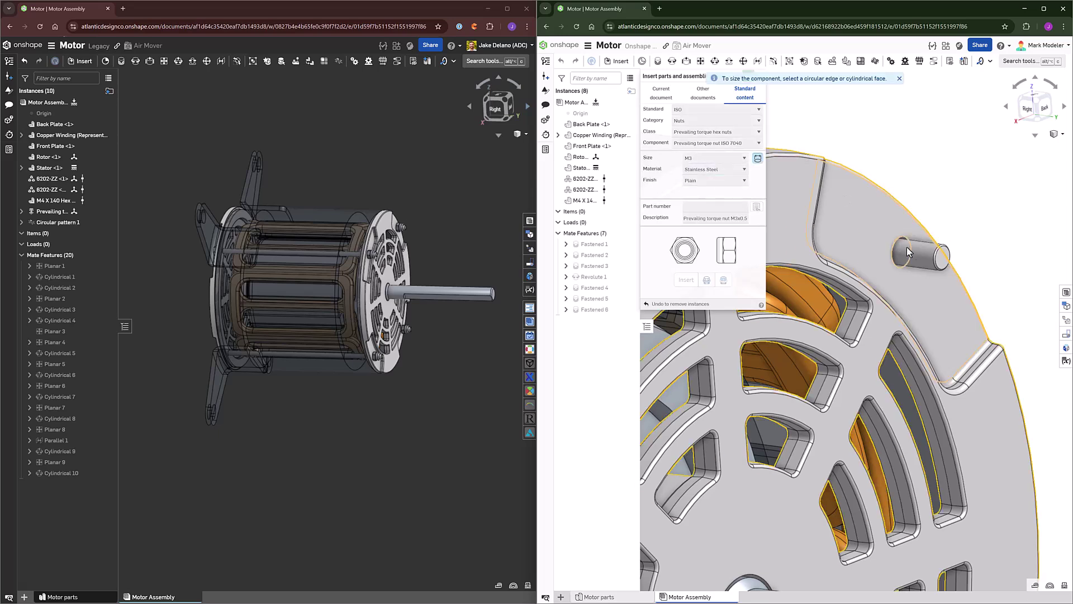
{"action": "left_click", "coordinate": [911, 249]}
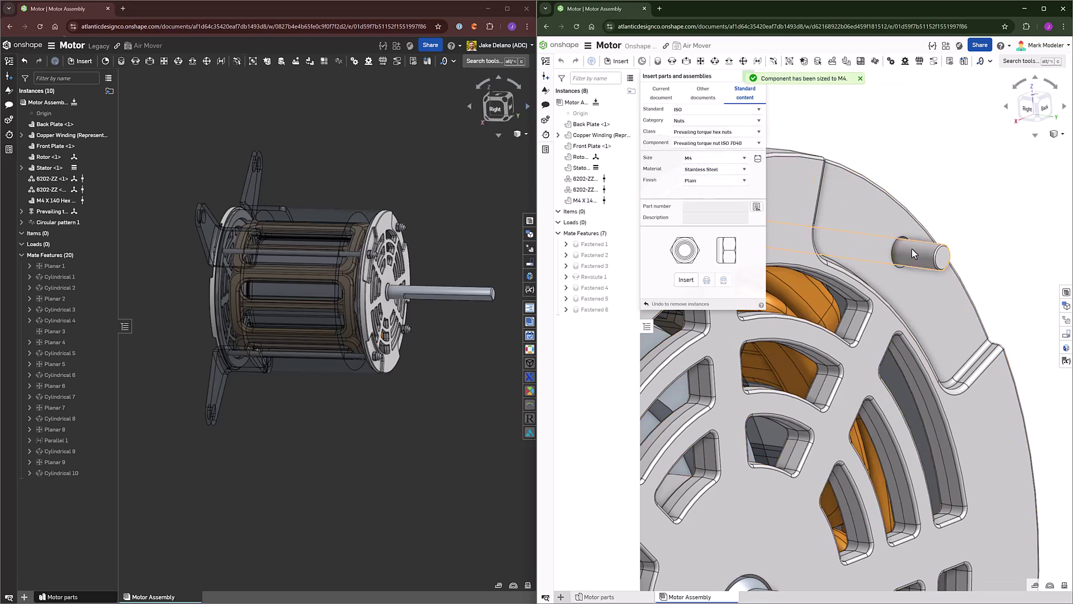
{"action": "left_click", "coordinate": [864, 236]}
{"action": "left_click", "coordinate": [683, 281]}
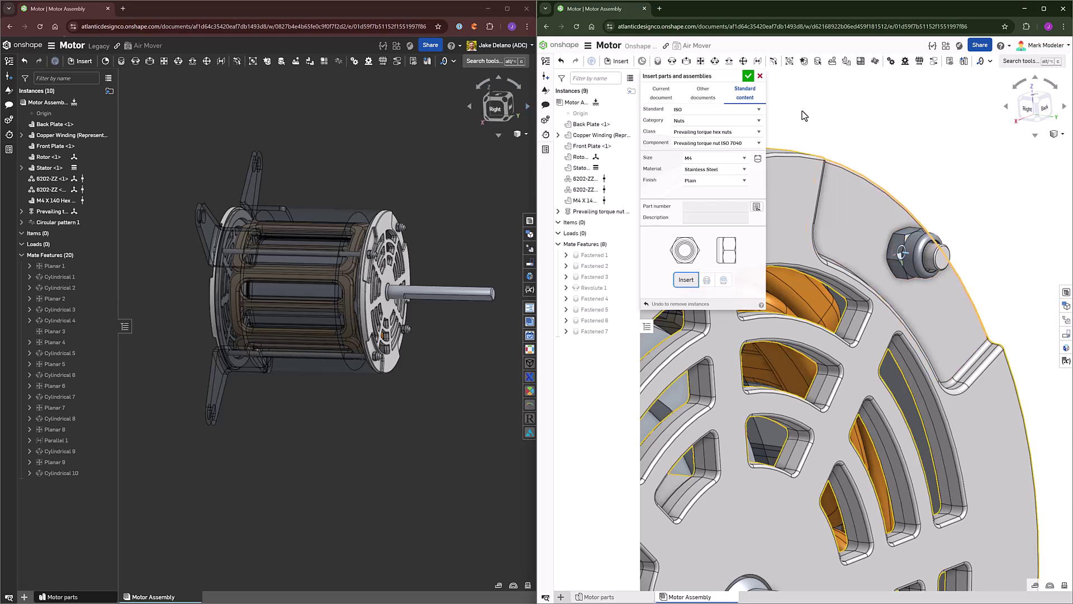
{"action": "left_click", "coordinate": [748, 76]}
Create a circular pattern of the M4 nut and M4 X 140 hex bolt around the Copper Winding's mate connector with 4 instances over 360 degrees
{"action": "scroll", "coordinate": [957, 220], "scroll_direction": "down", "scroll_amount": 5}
{"action": "scroll", "coordinate": [945, 228], "scroll_direction": "down", "scroll_amount": 3}
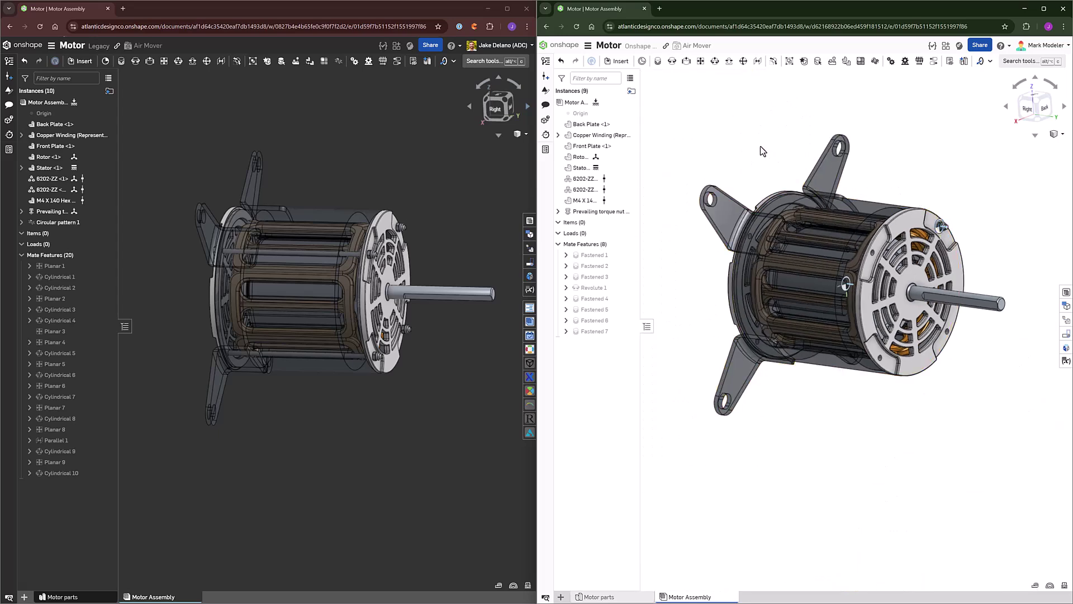
{"action": "key", "text": "s"}
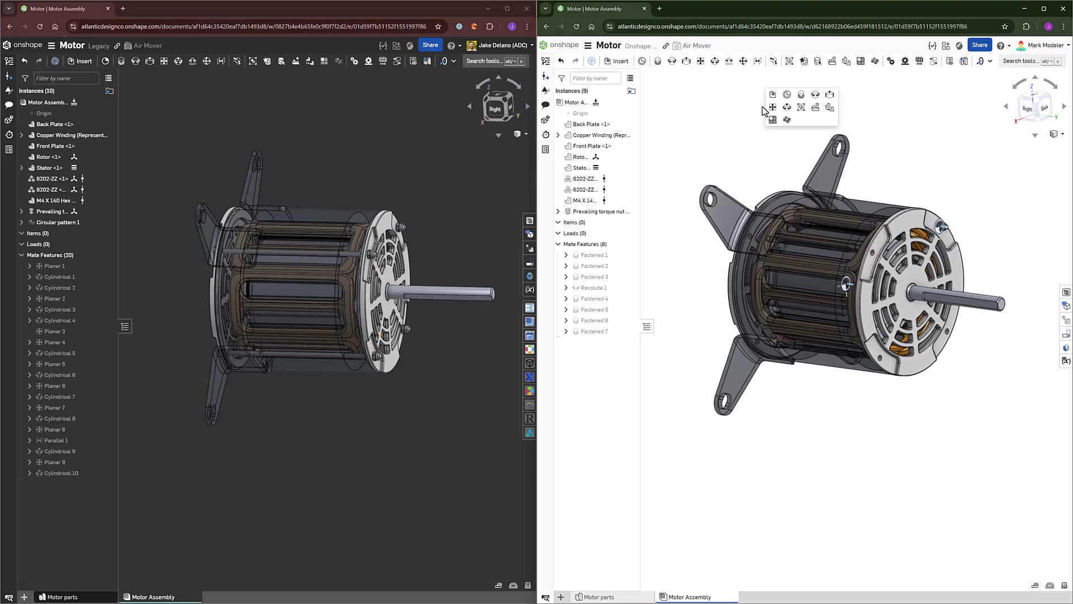
{"action": "left_click", "coordinate": [788, 120]}
{"action": "scroll", "coordinate": [859, 242], "scroll_direction": "up", "scroll_amount": 3}
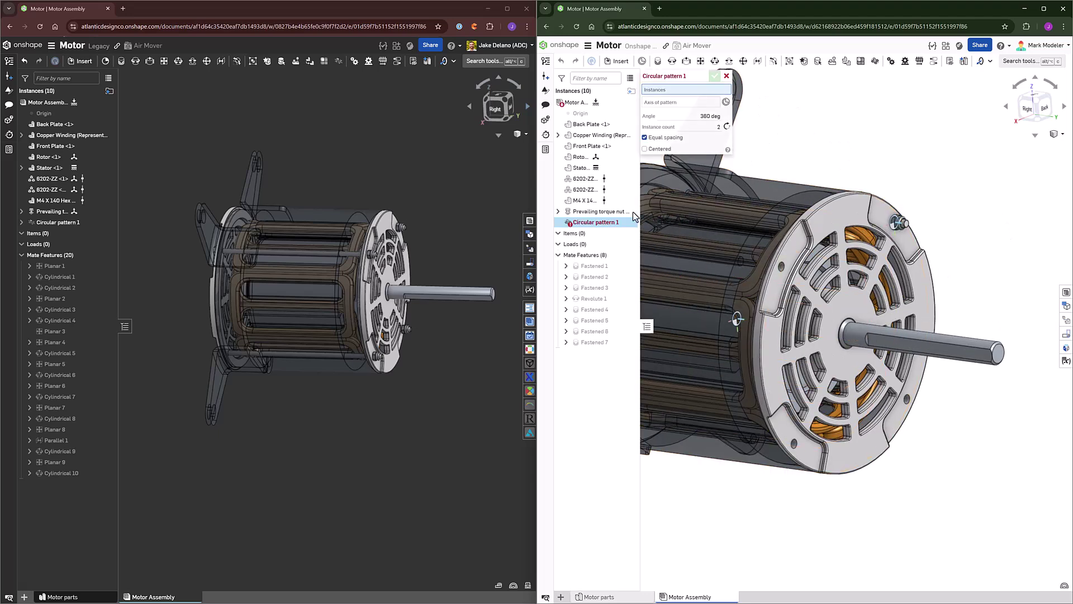
{"action": "left_click", "coordinate": [605, 212]}
{"action": "left_click", "coordinate": [586, 200]}
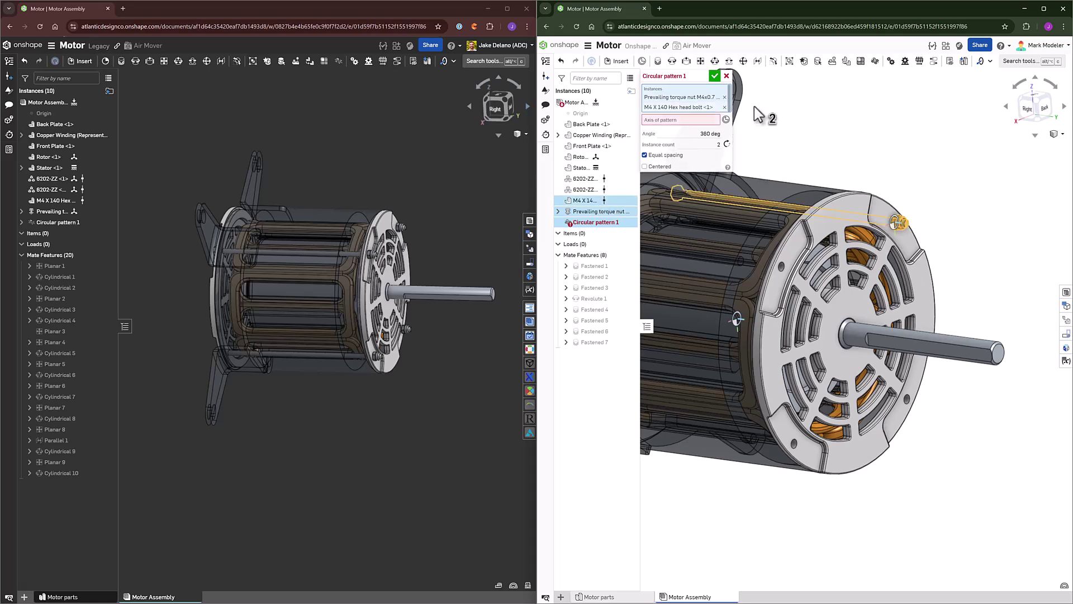
{"action": "scroll", "coordinate": [756, 305], "scroll_direction": "down", "scroll_amount": 2}
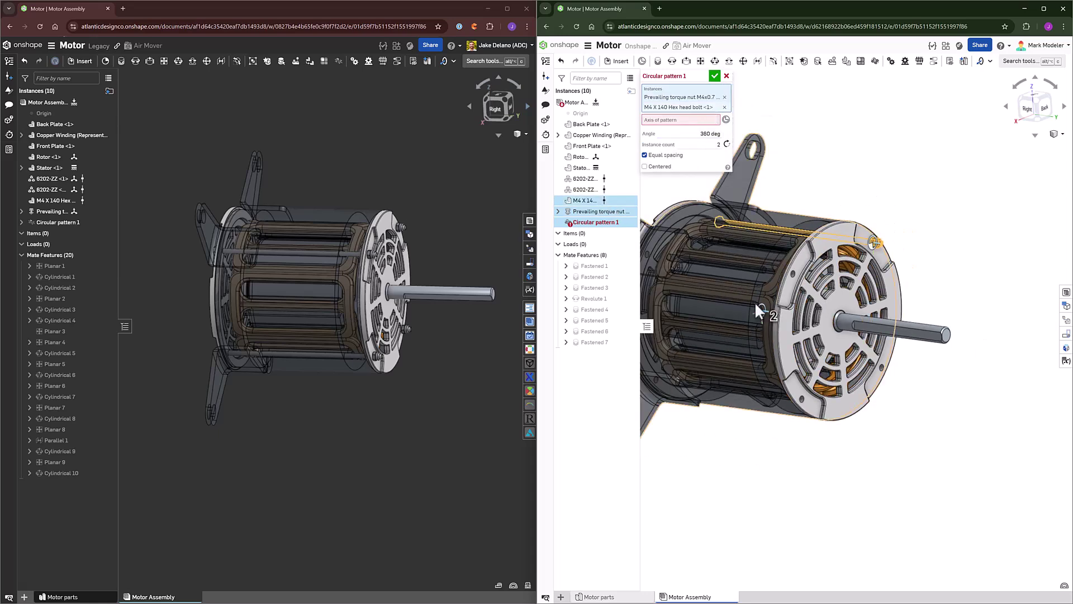
{"action": "middle_click_drag", "start_coordinate": [729, 309], "coordinate": [833, 305]}
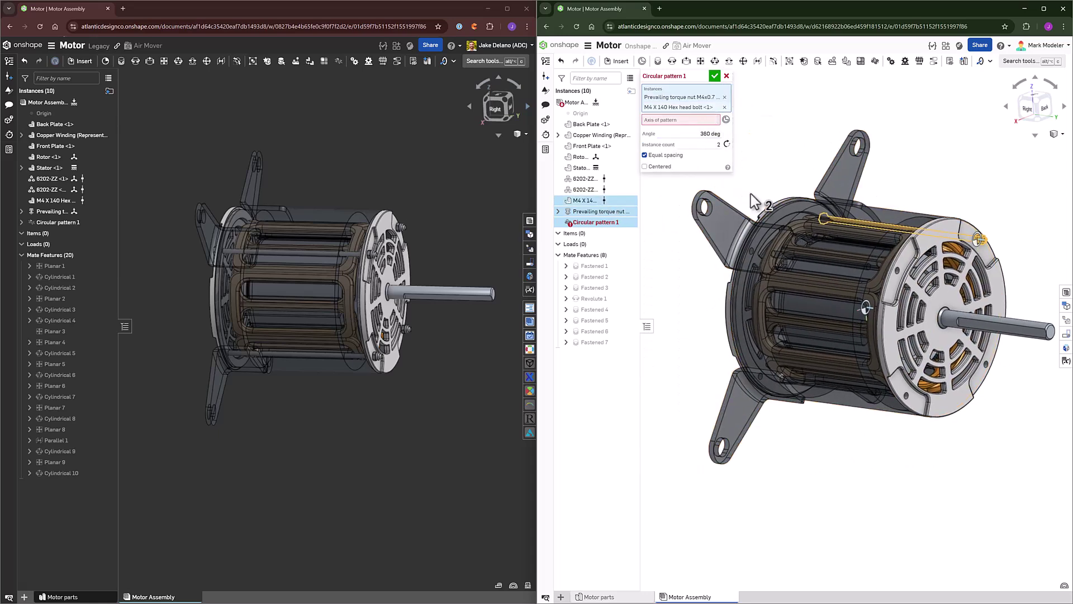
{"action": "left_click", "coordinate": [700, 123]}
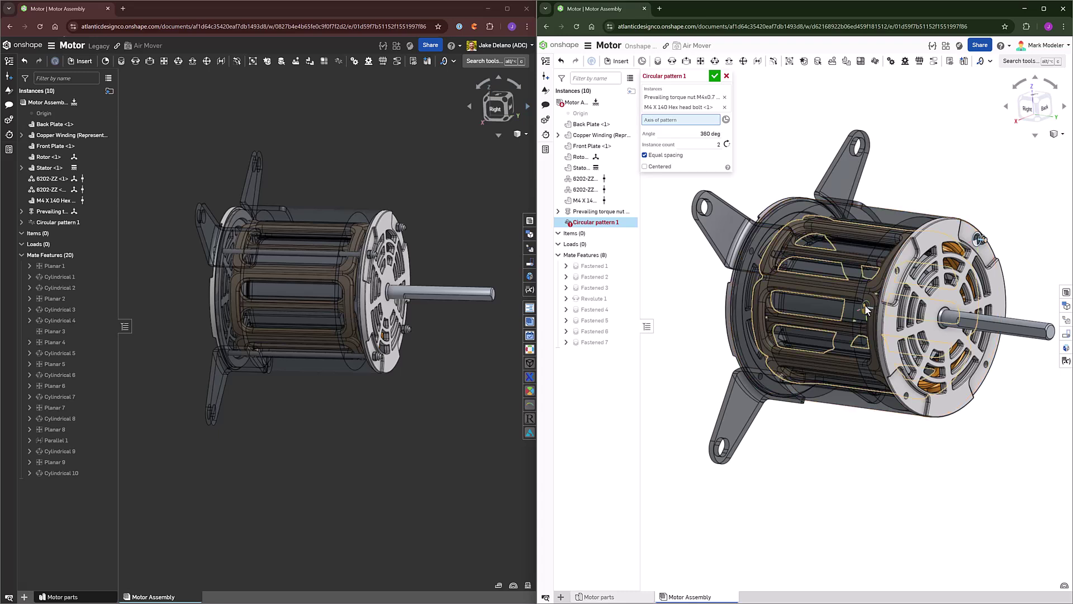
{"action": "left_click", "coordinate": [864, 304]}
{"action": "left_click", "coordinate": [712, 152]}
{"action": "type", "text": "4"}
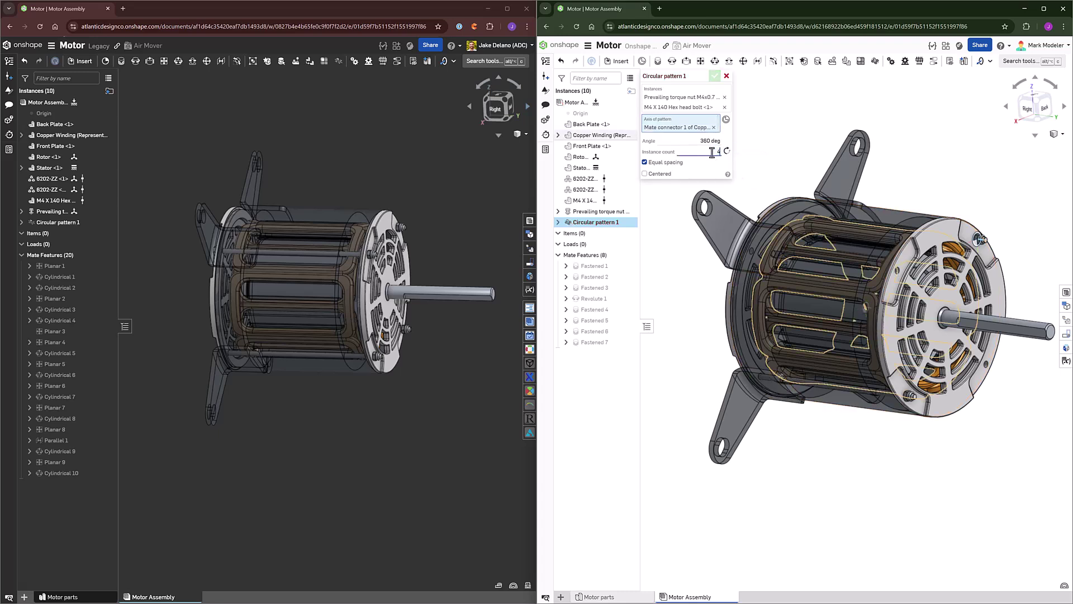
{"action": "left_click", "coordinate": [715, 77]}
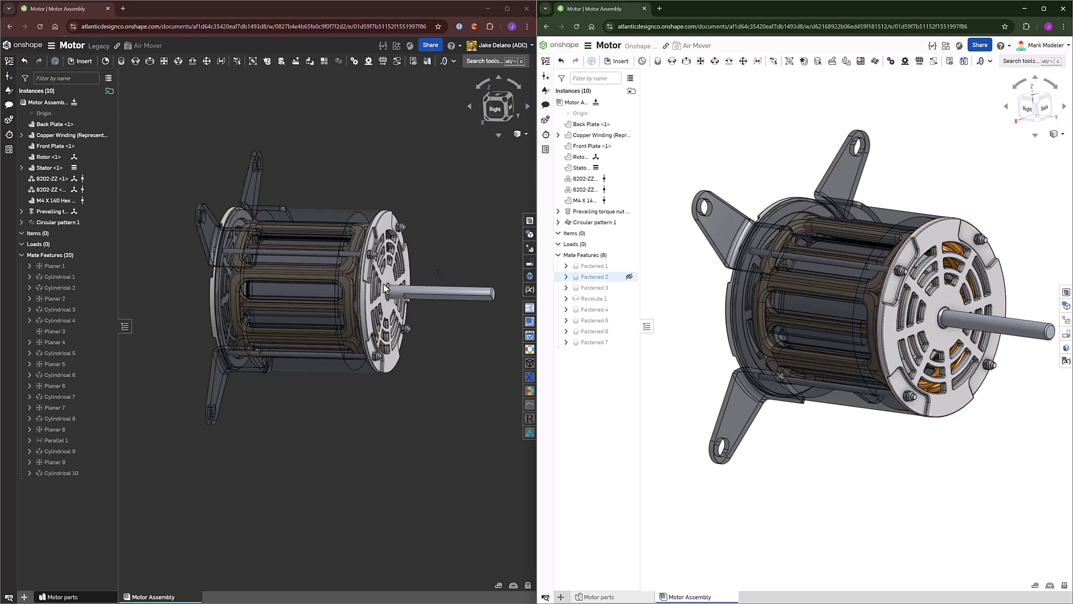
Switch to the legacy Motor document
{"action": "left_click", "coordinate": [458, 308]}
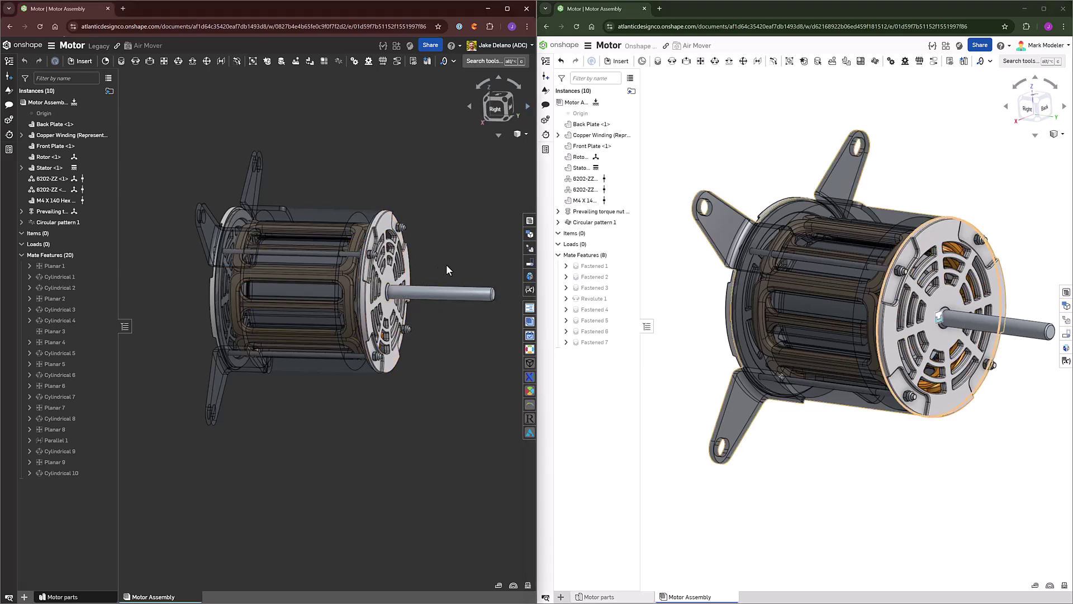